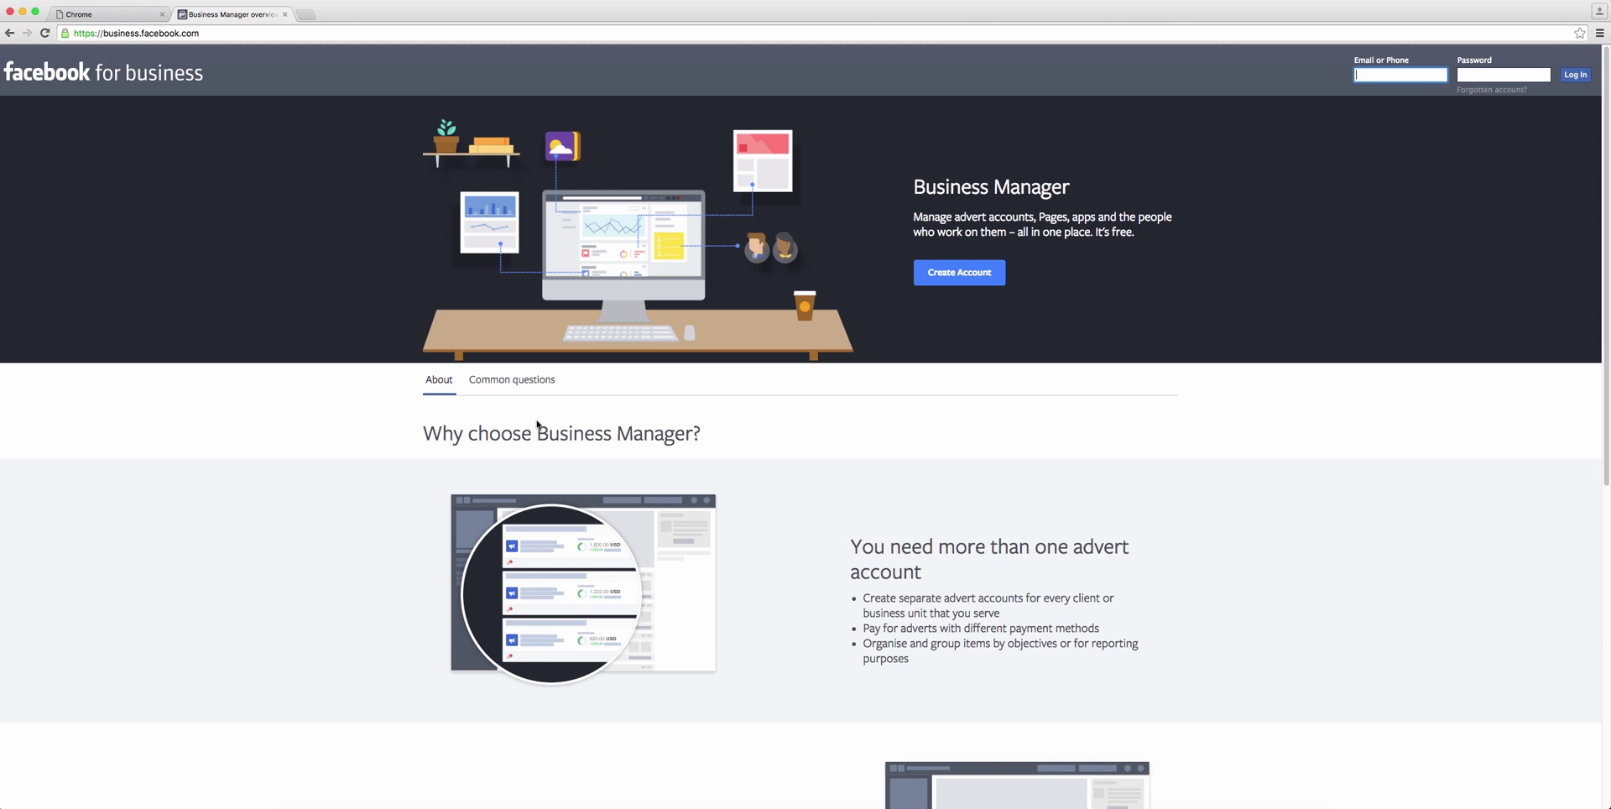
Step: Log in to Business Manager with the test account's email and password
{"action": "left_click", "coordinate": [246, 32]}
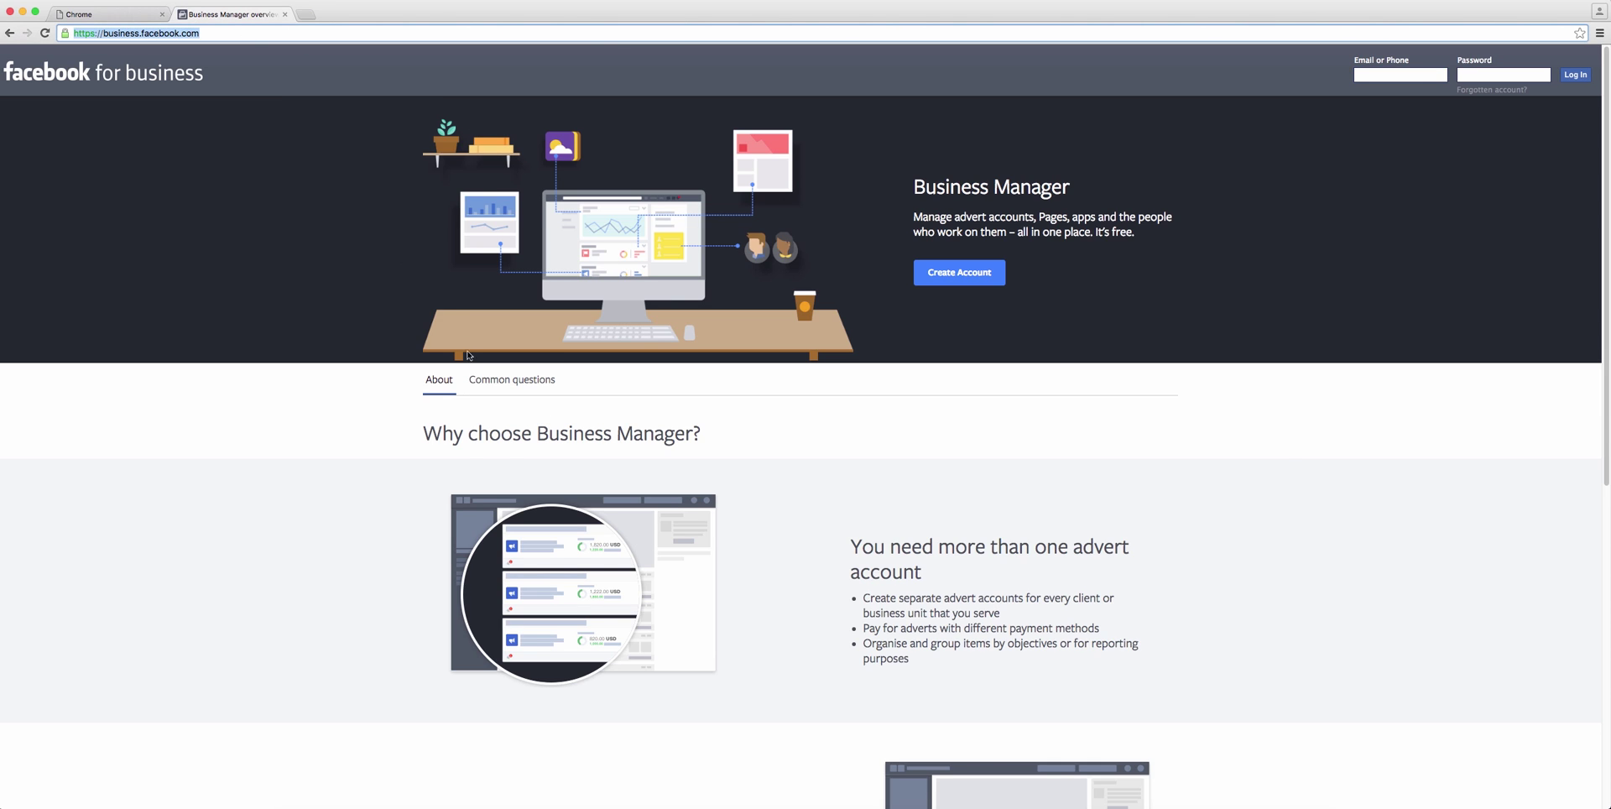
{"action": "left_click", "coordinate": [1275, 445]}
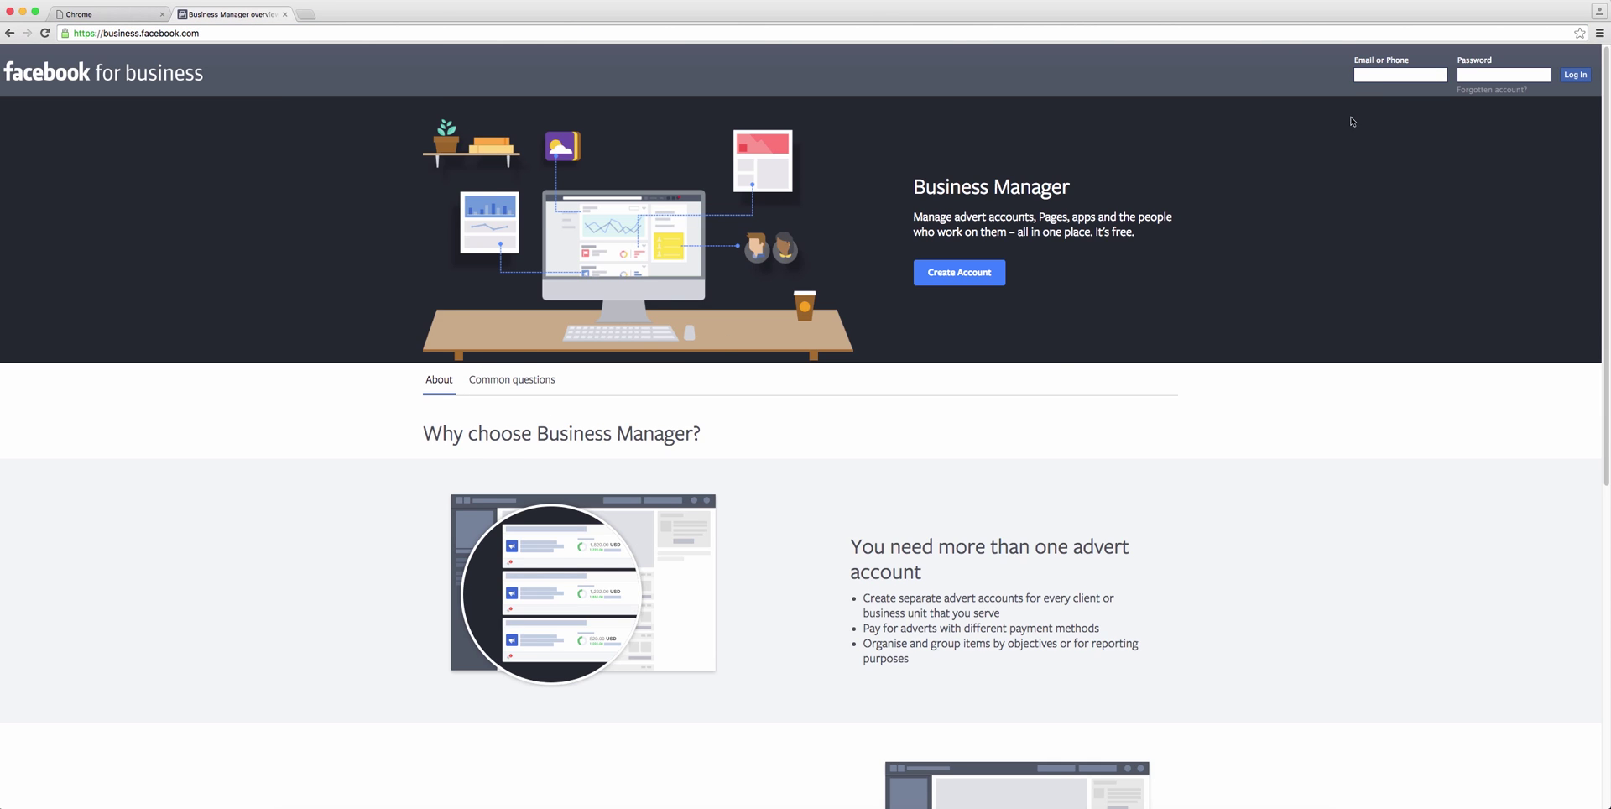
{"action": "left_click", "coordinate": [1389, 75]}
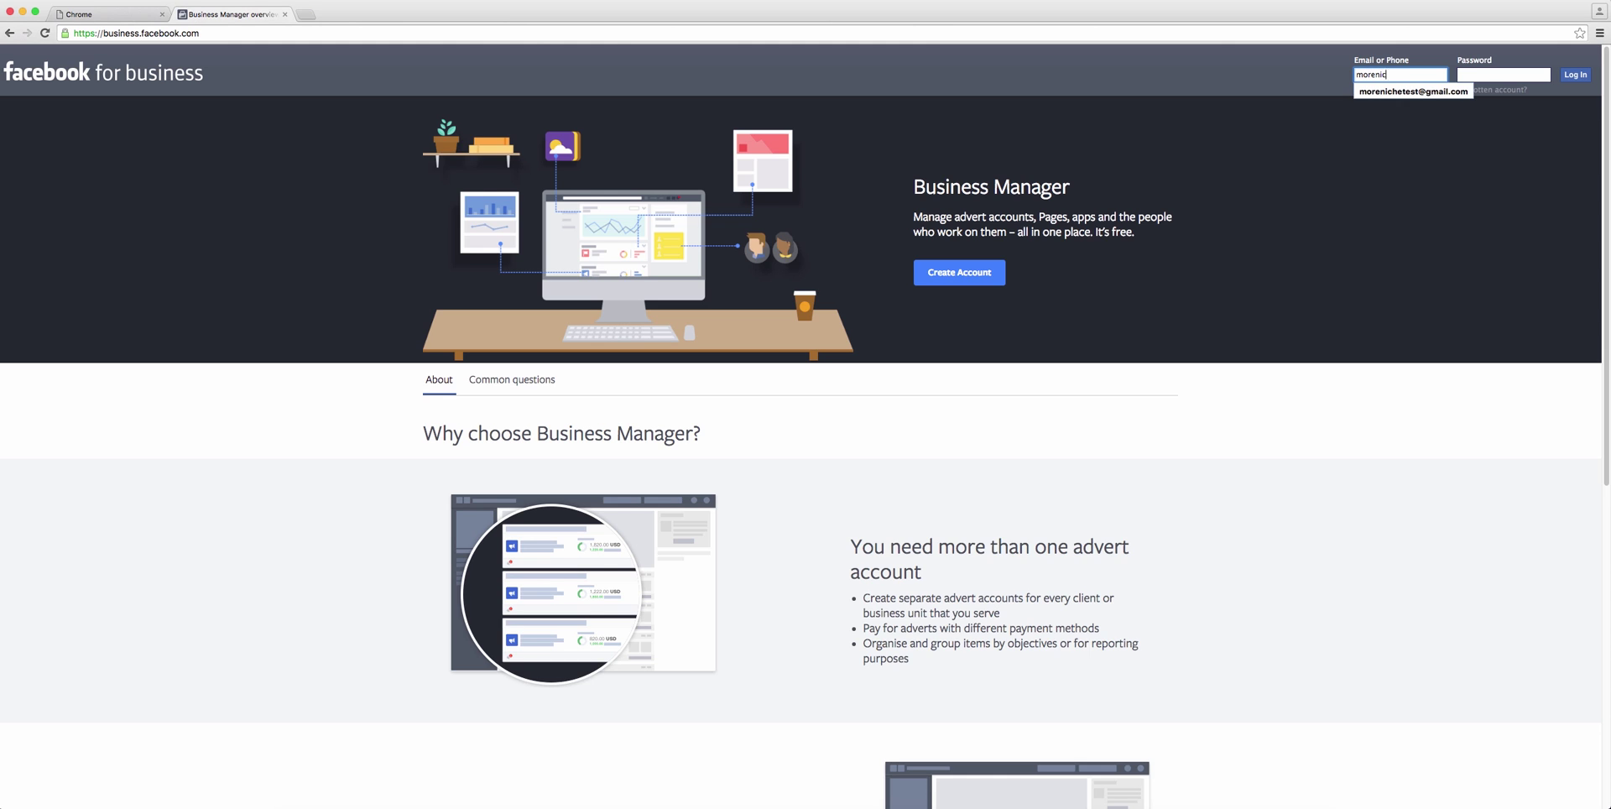
{"action": "key", "text": "Tab"}
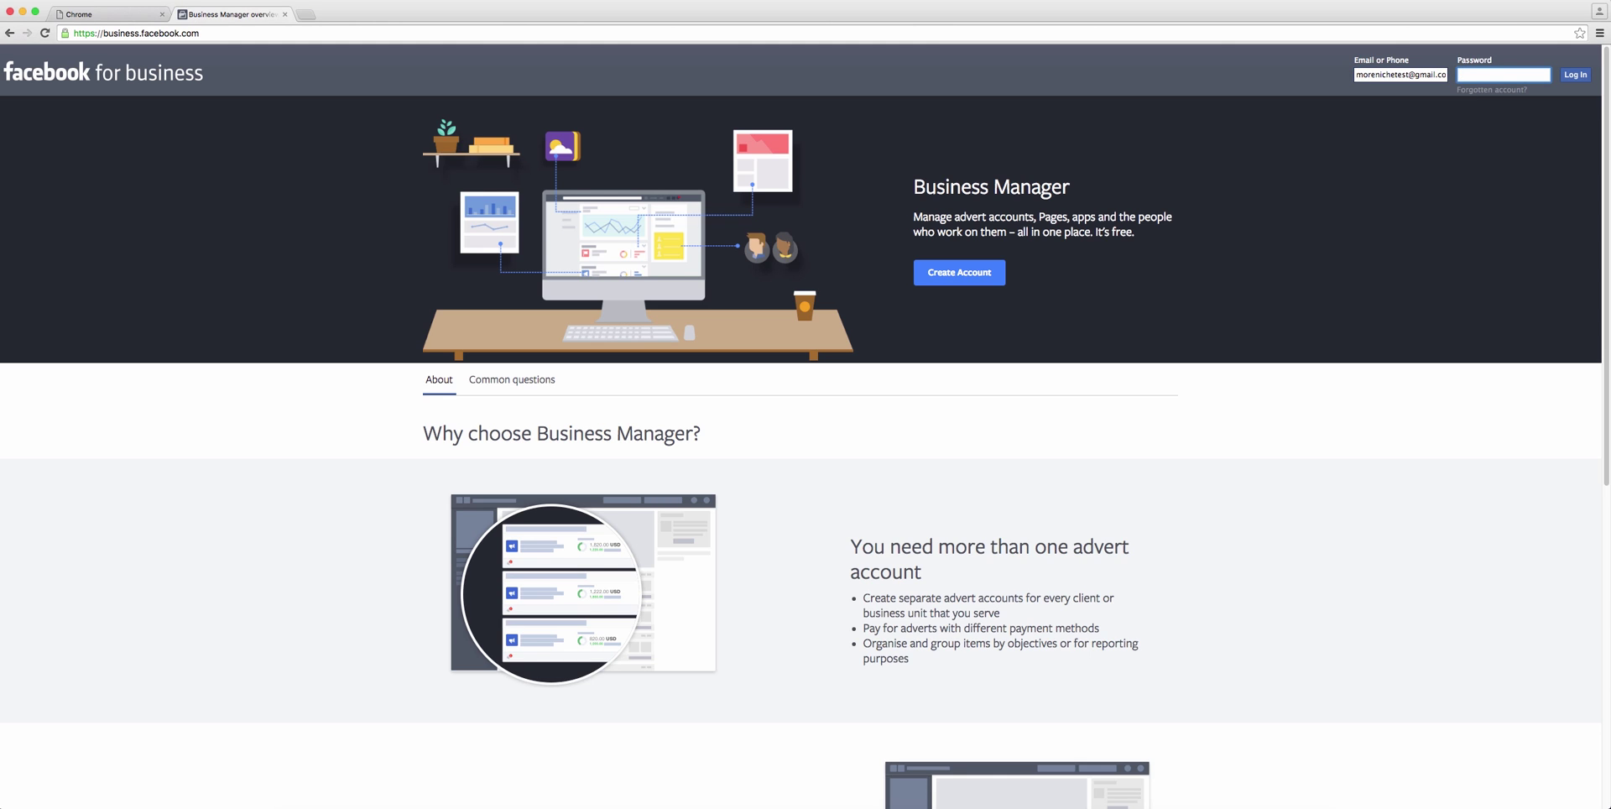
{"action": "type", "text": "•••••••••••••••"}
{"action": "key", "text": "Return"}
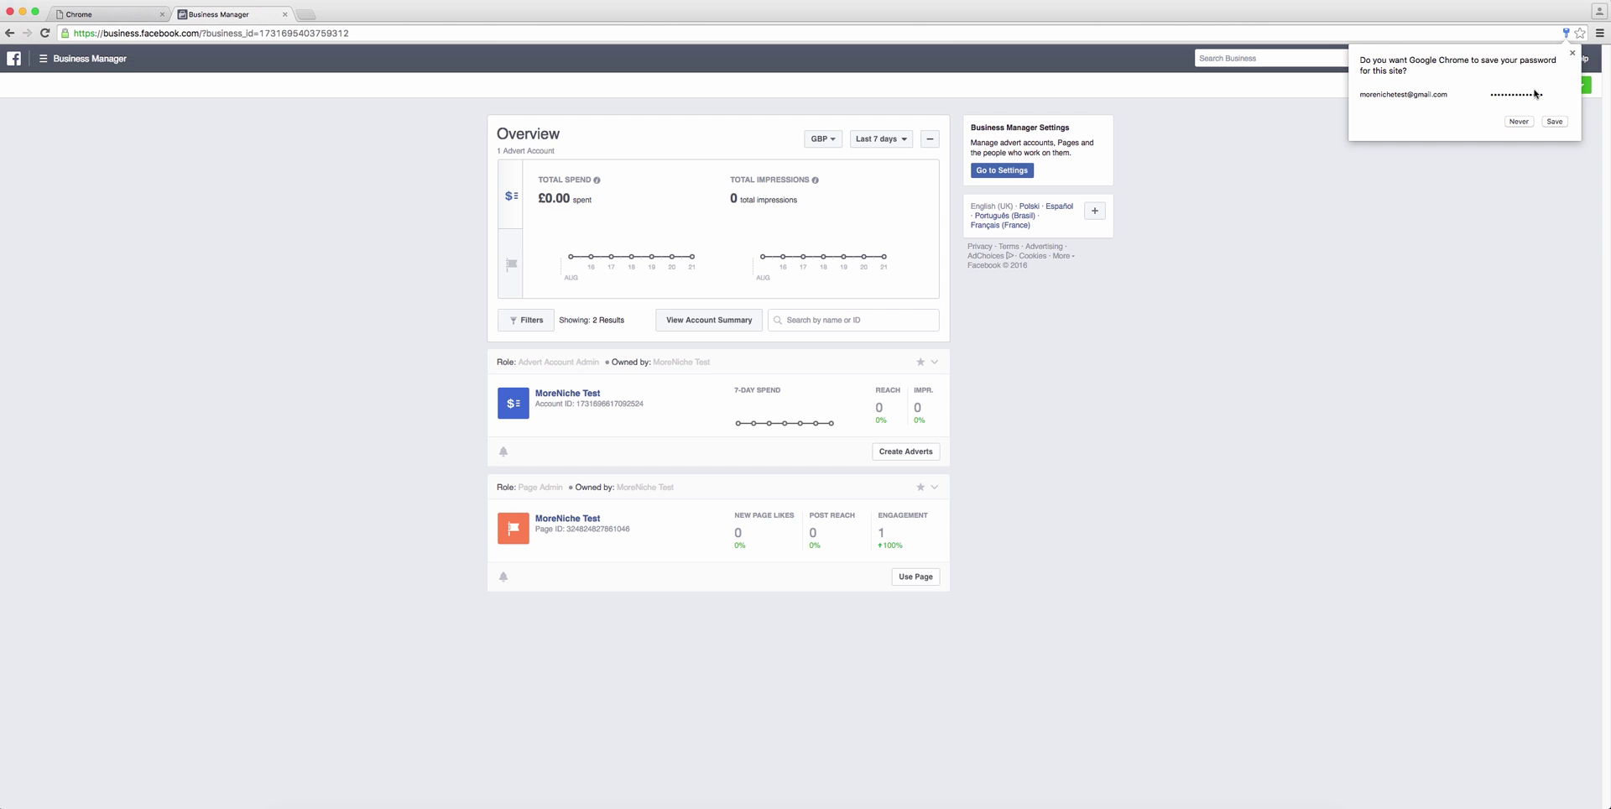
Step: Dismiss the save-password prompt, look at Claim Assets options, and cancel the Add People dialog
{"action": "left_click", "coordinate": [1573, 52]}
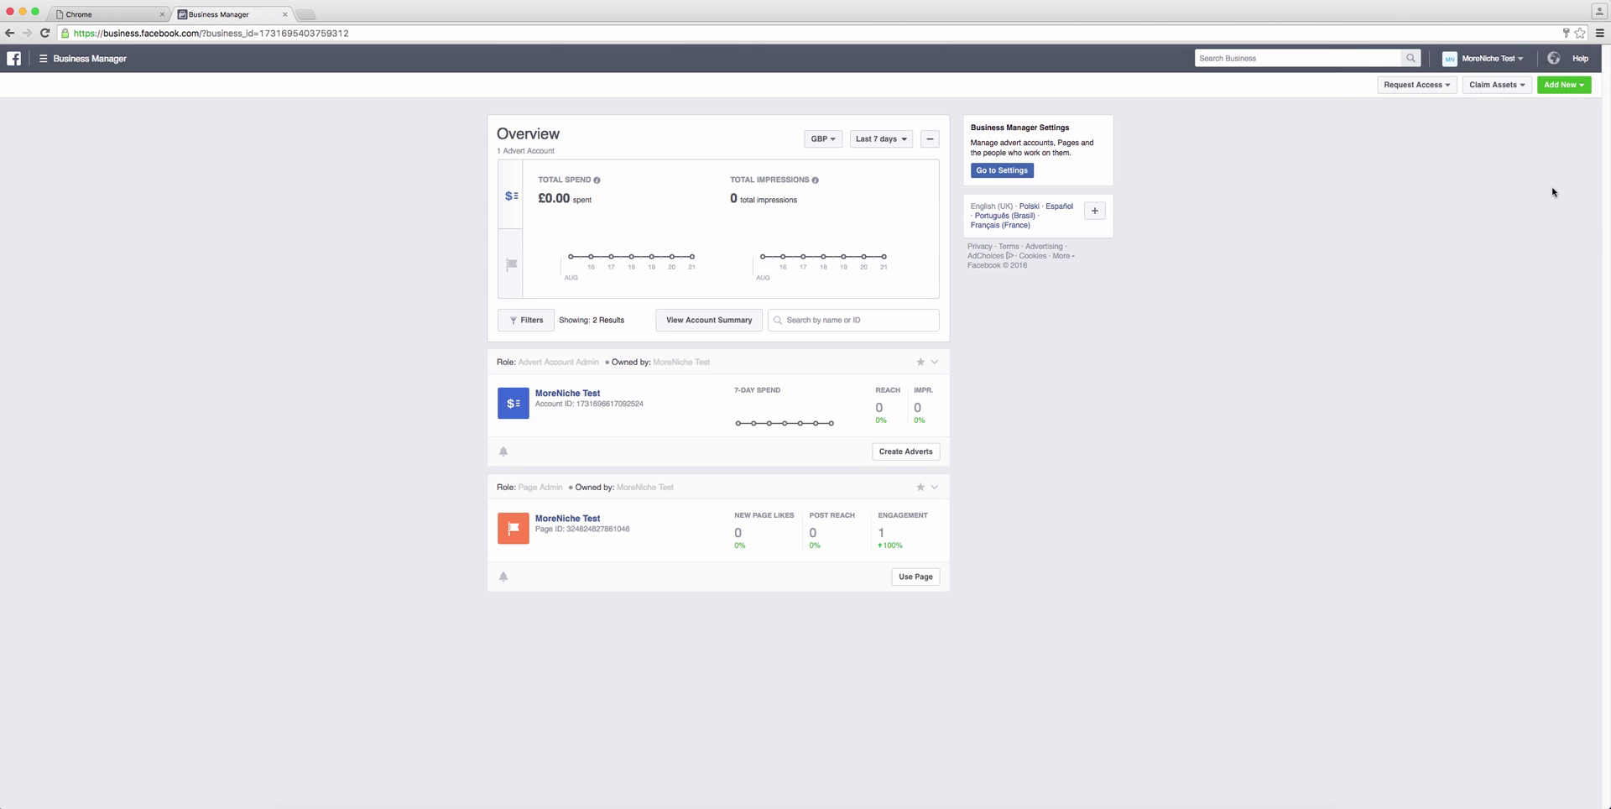
{"action": "left_click", "coordinate": [1528, 87]}
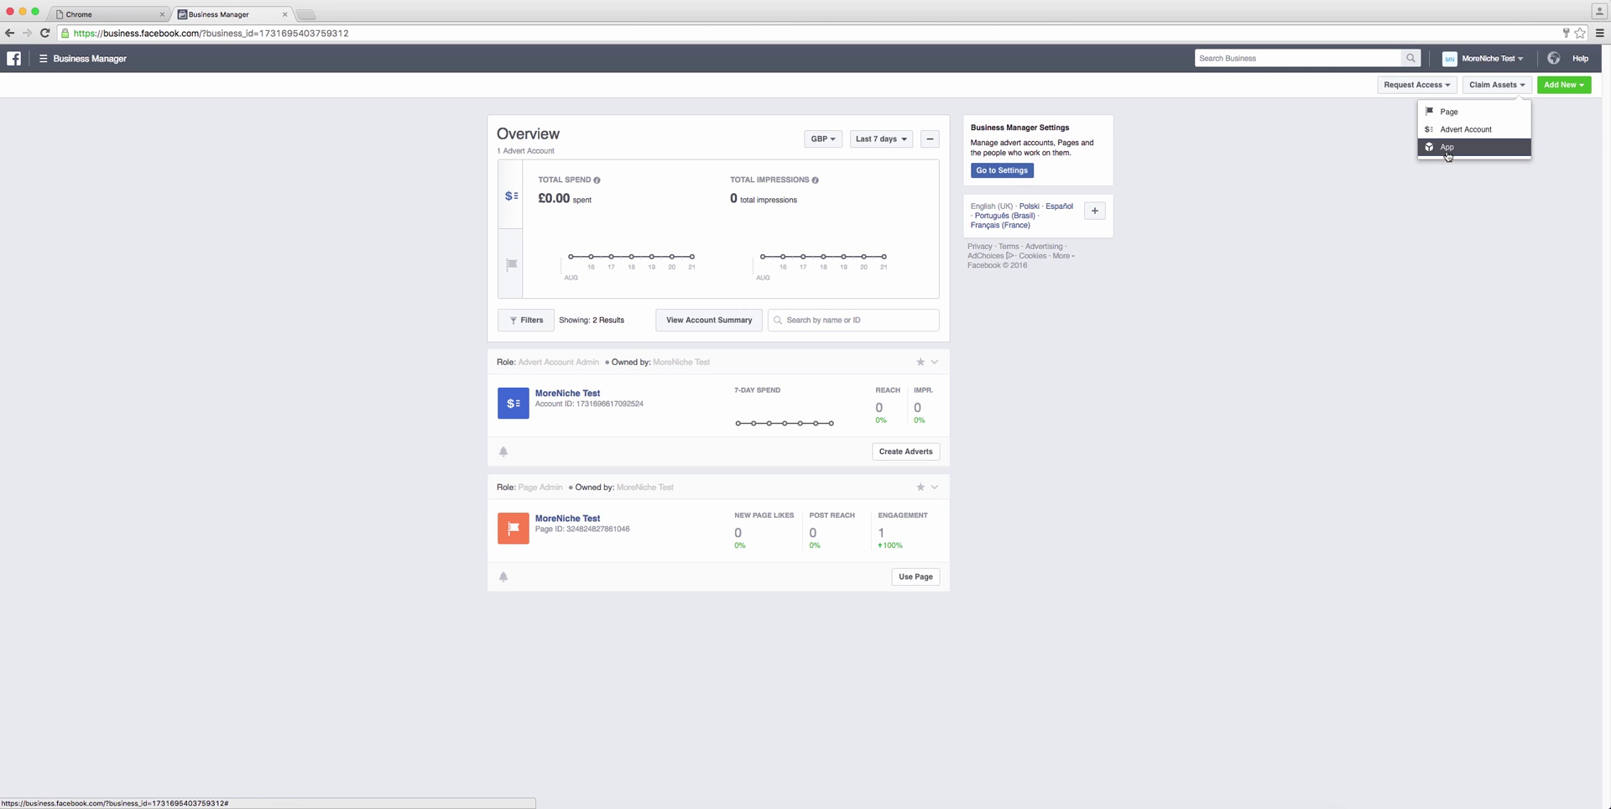
{"action": "left_click", "coordinate": [1562, 85]}
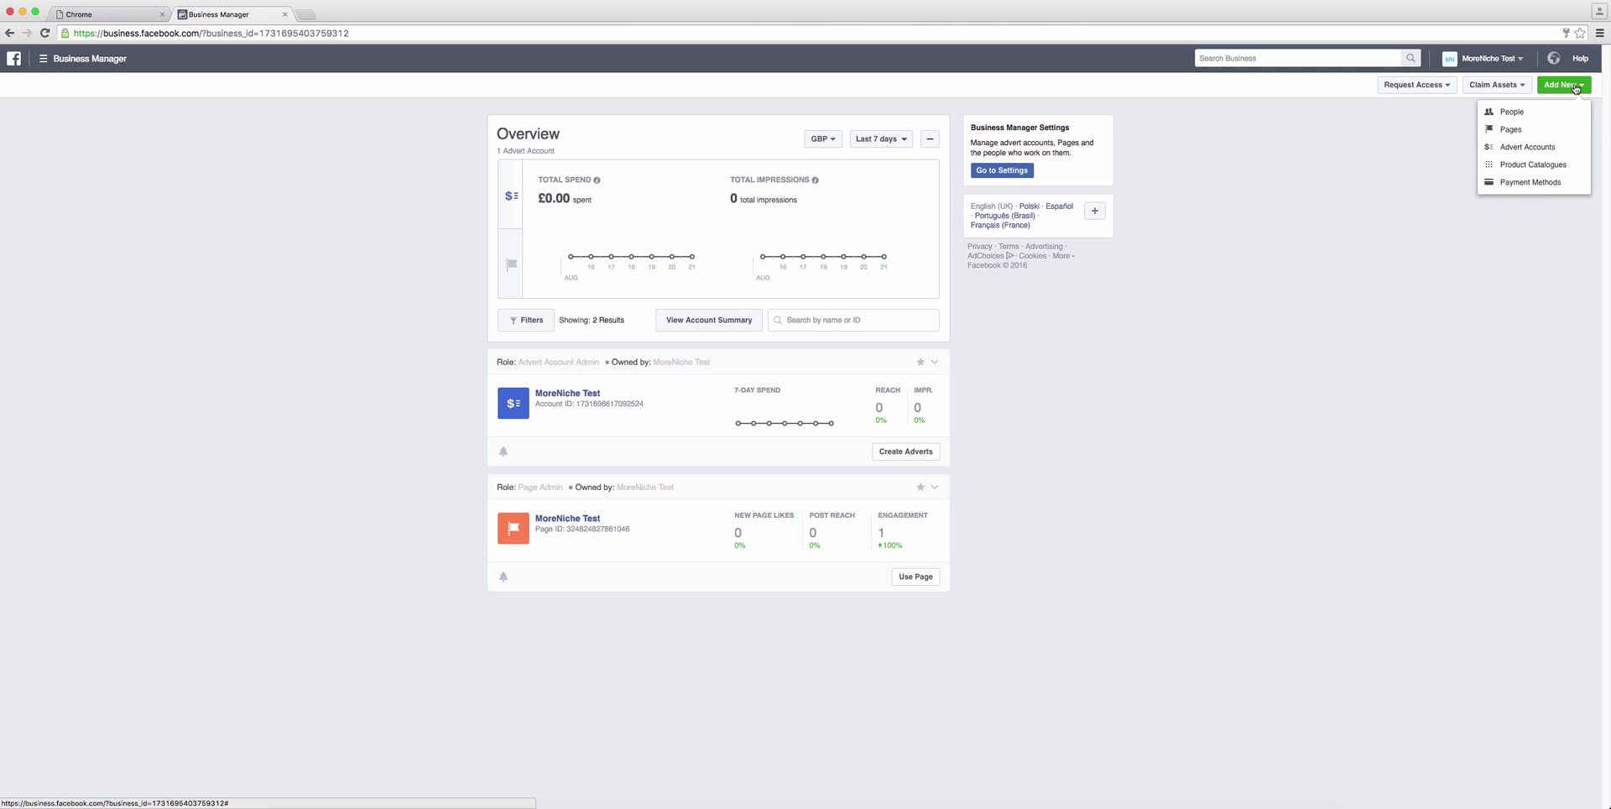
{"action": "left_click", "coordinate": [1525, 113]}
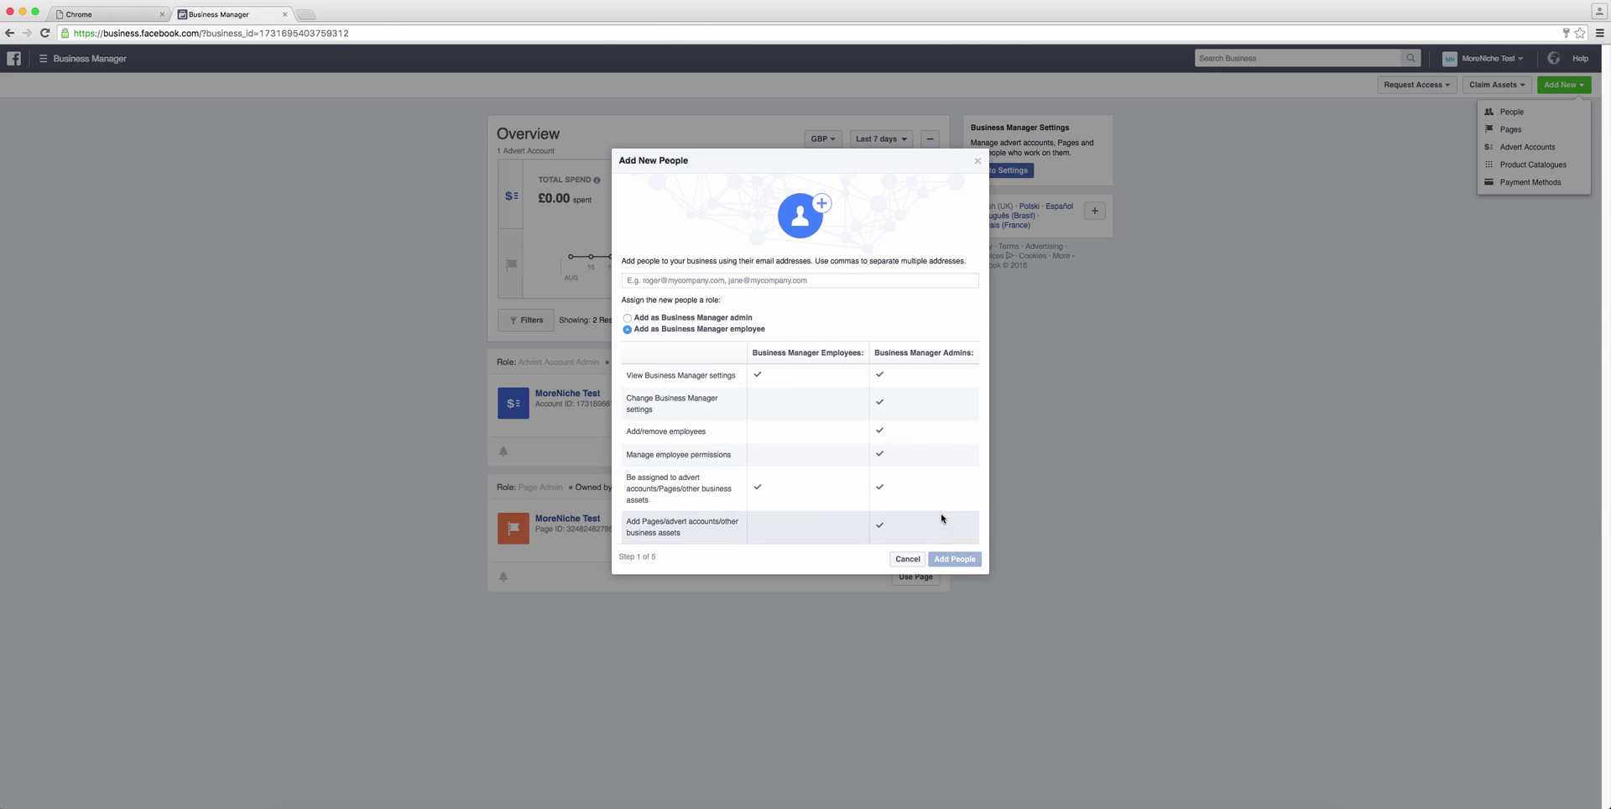
{"action": "left_click", "coordinate": [907, 558]}
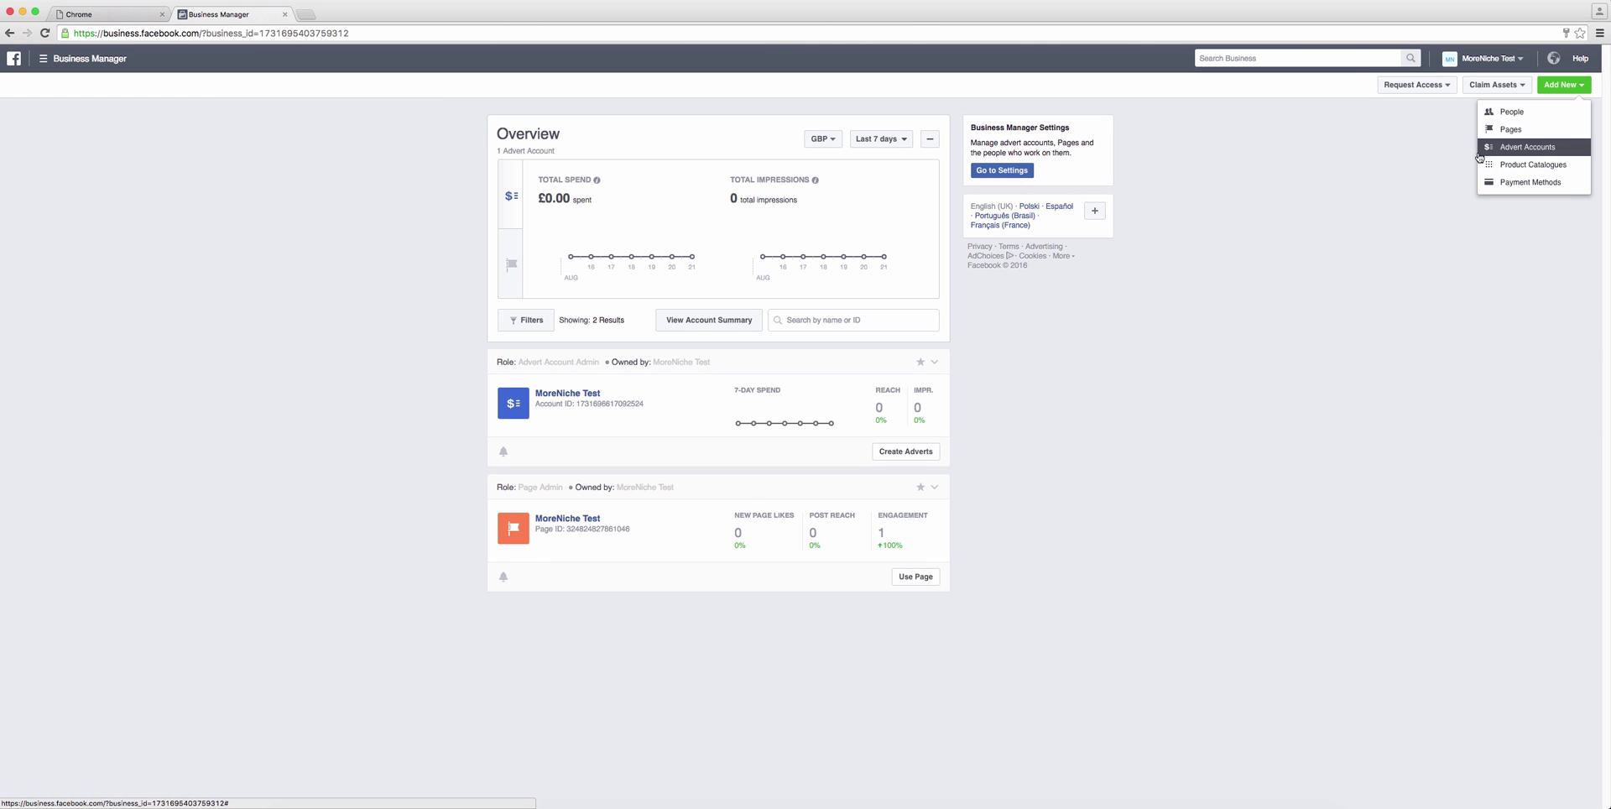
Step: Open and cancel the new advert account and new Page dialogs, then close the Add New menu
{"action": "left_click", "coordinate": [1514, 149]}
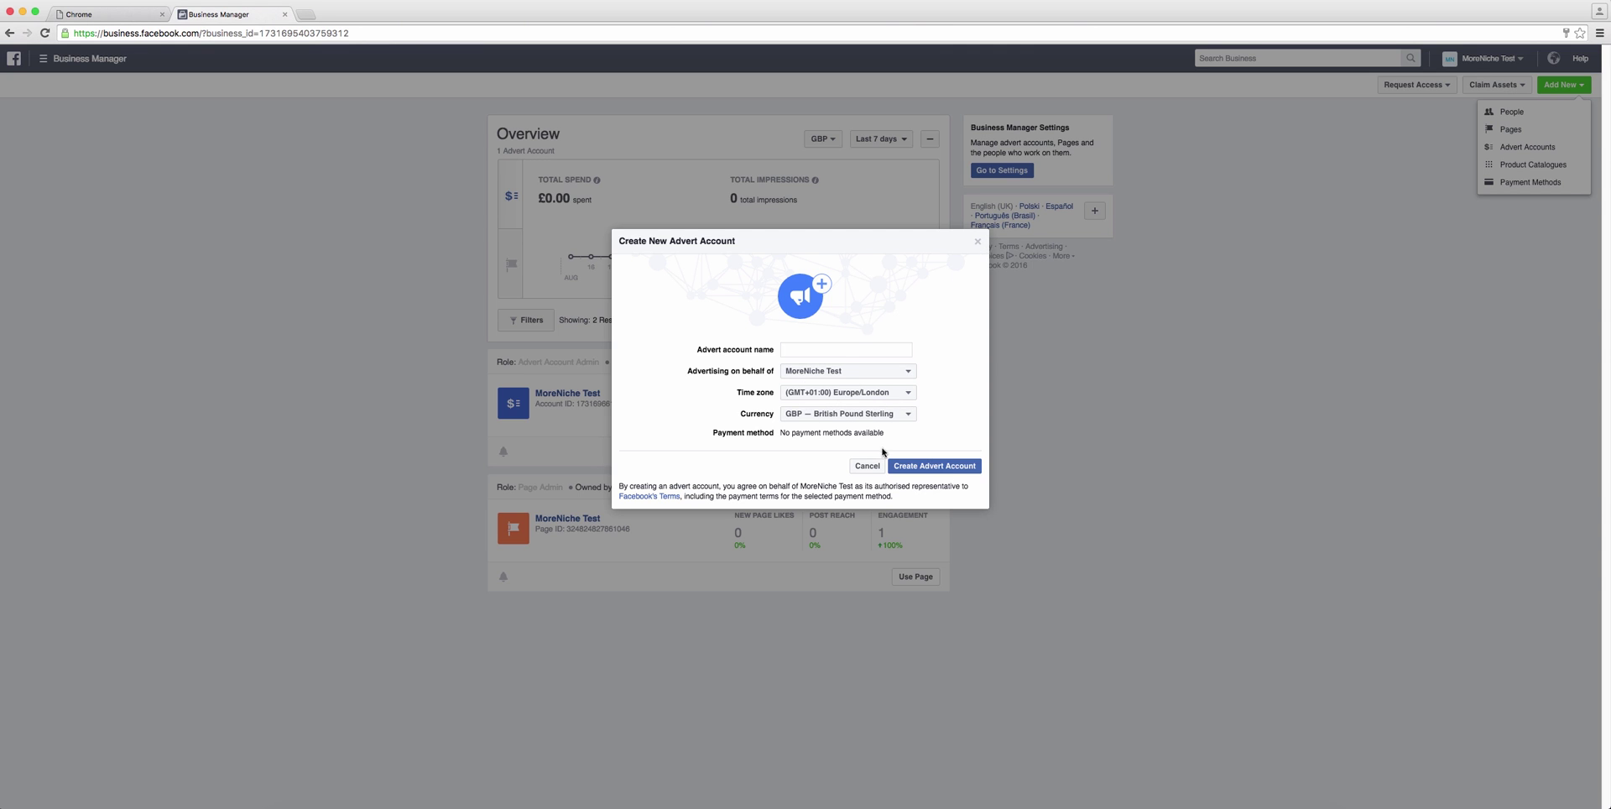
{"action": "left_click", "coordinate": [978, 242]}
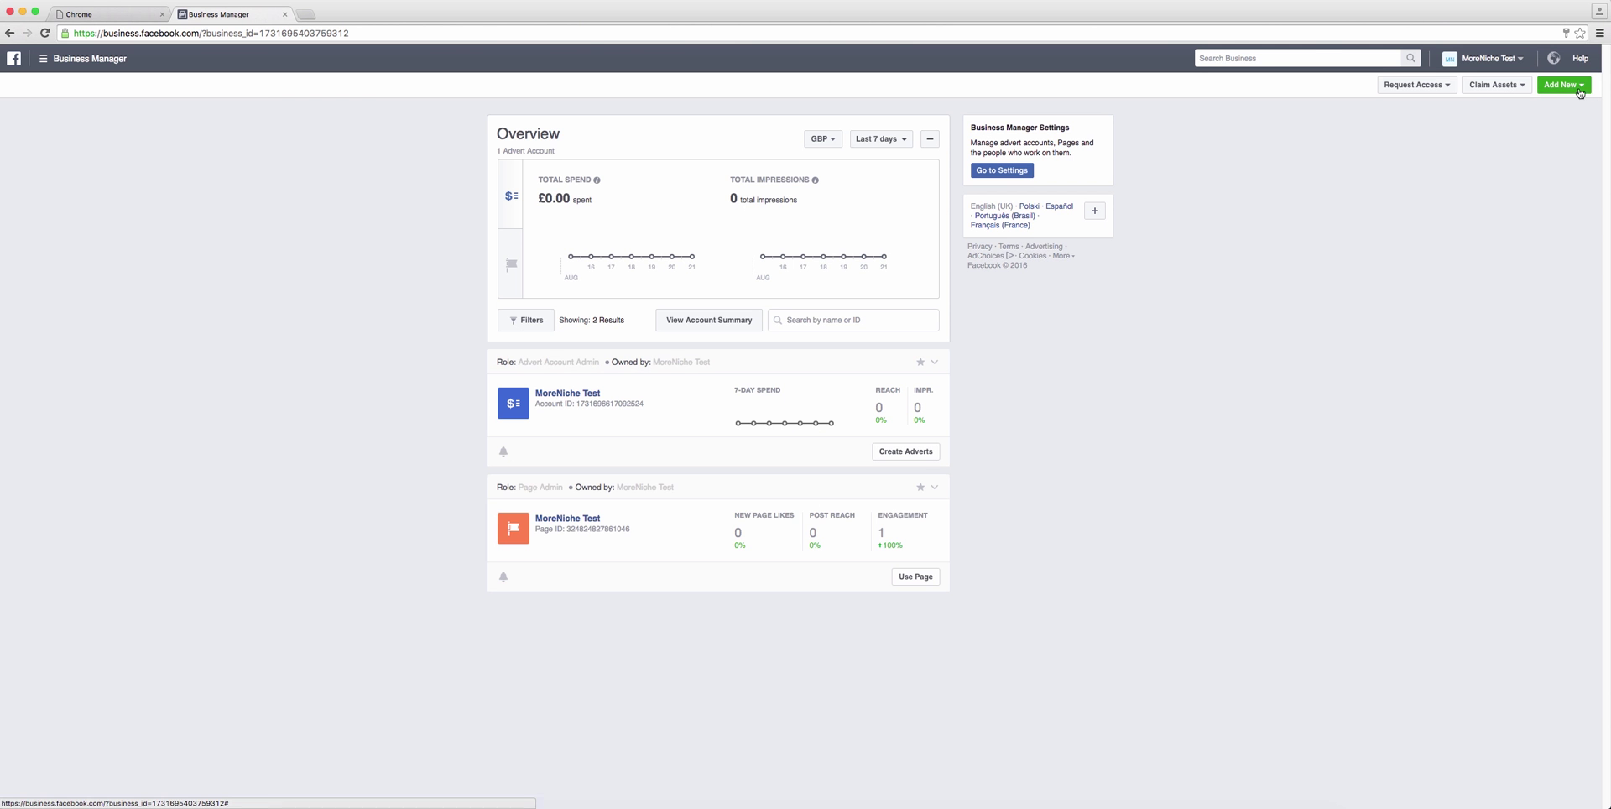
{"action": "left_click", "coordinate": [1562, 85]}
{"action": "left_click", "coordinate": [1513, 131]}
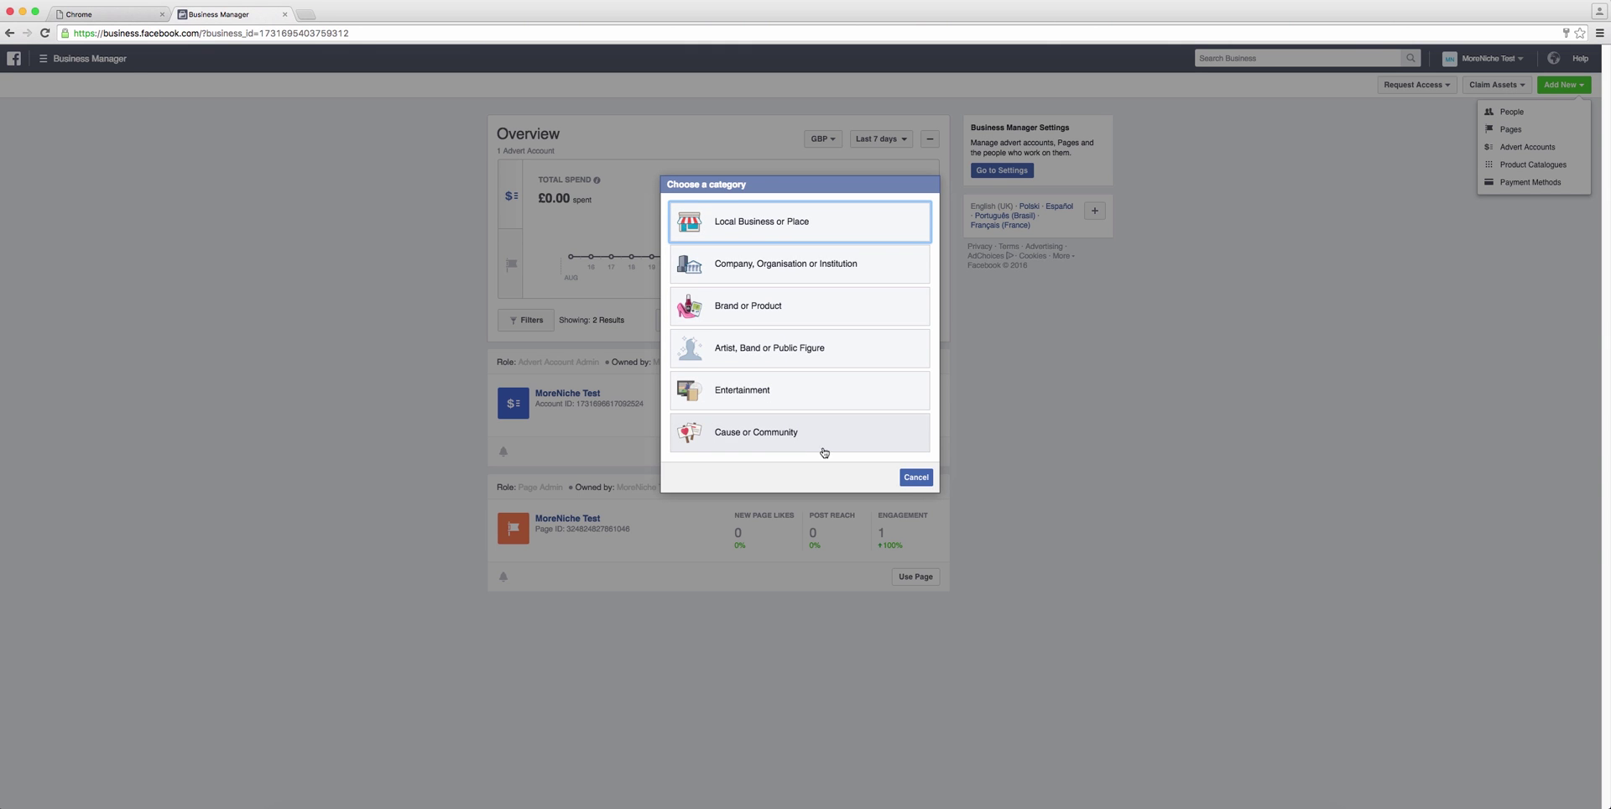
{"action": "left_click", "coordinate": [915, 478]}
{"action": "left_click", "coordinate": [1114, 480]}
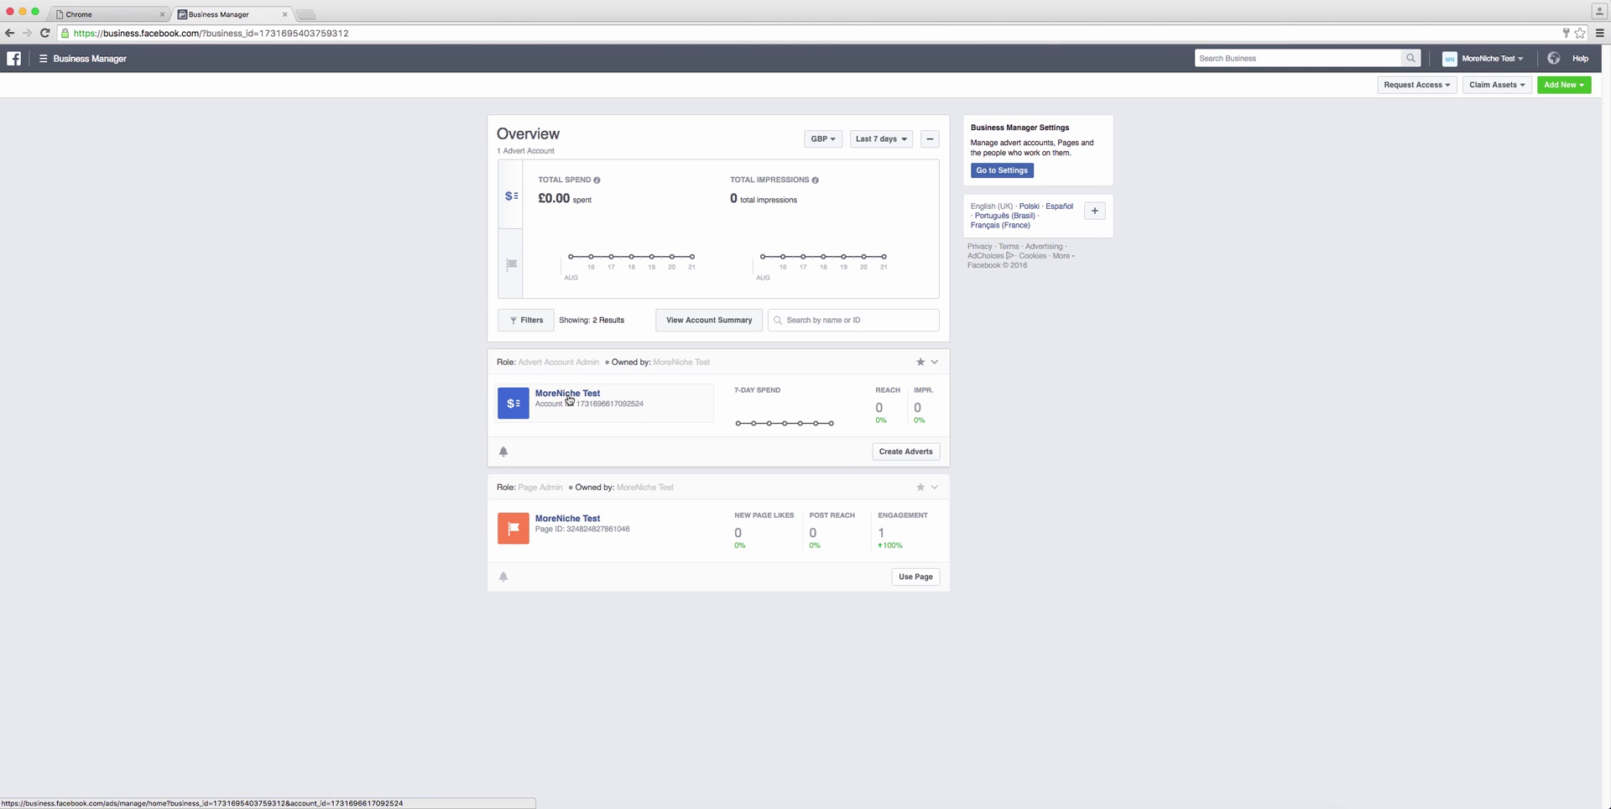
Step: Open the MoreNiche Test advert account, dismiss the VAT warning, and start a new campaign
{"action": "left_click", "coordinate": [569, 400]}
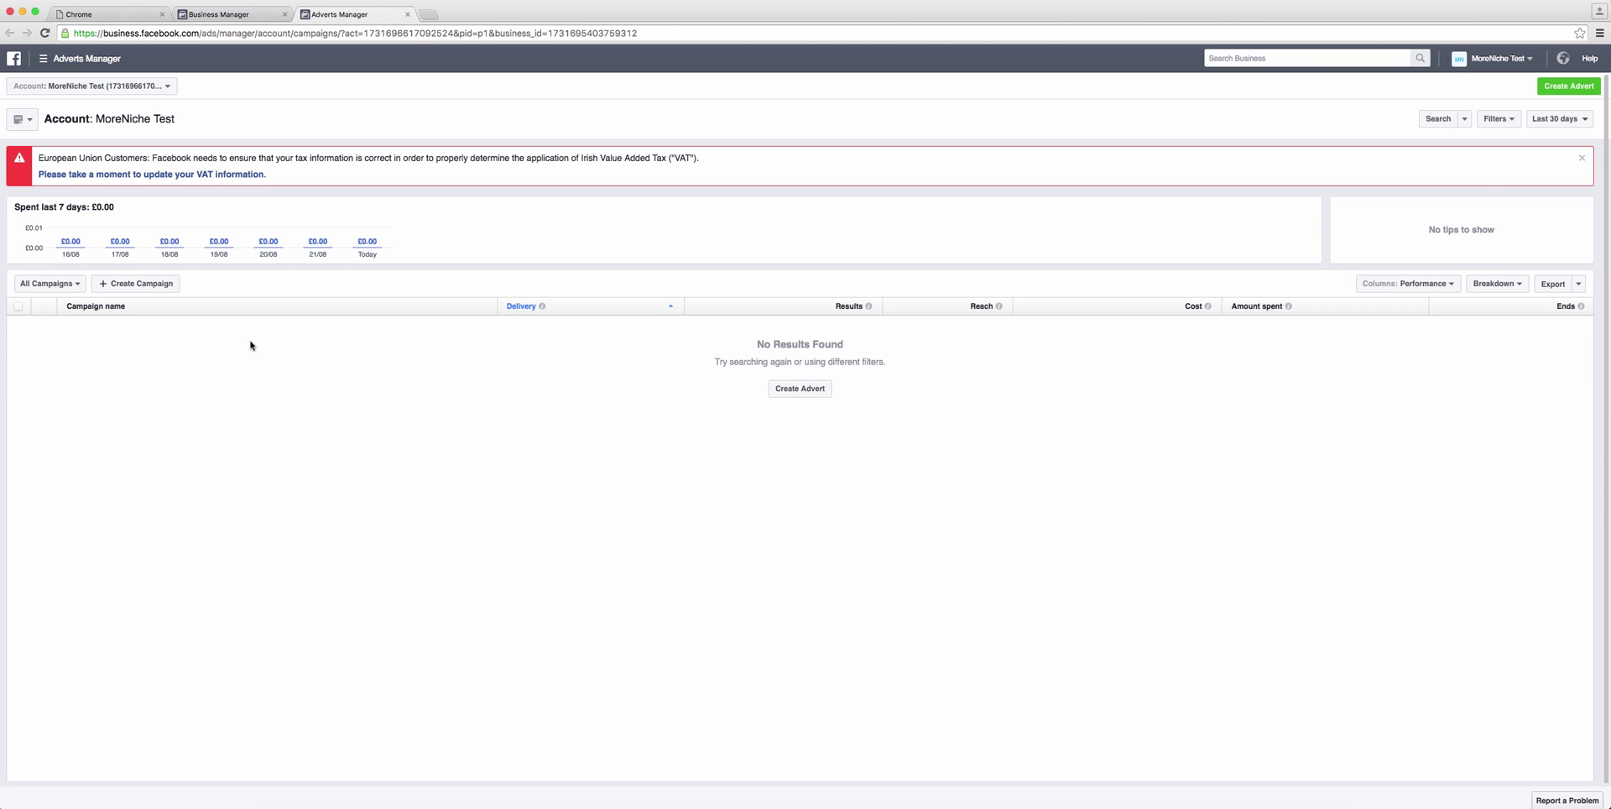
{"action": "left_click", "coordinate": [1579, 161]}
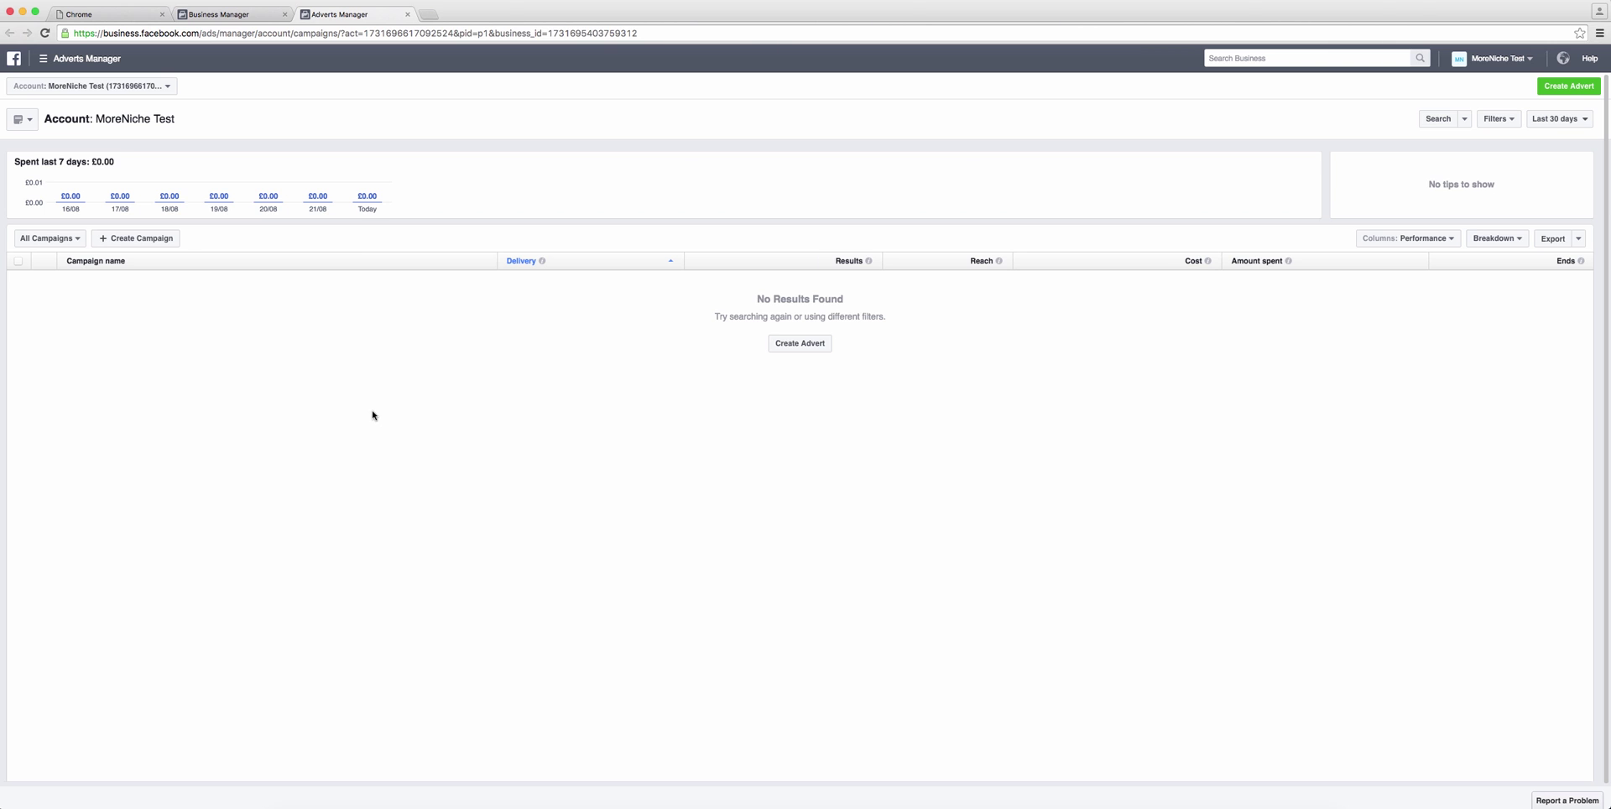
{"action": "left_click", "coordinate": [151, 241]}
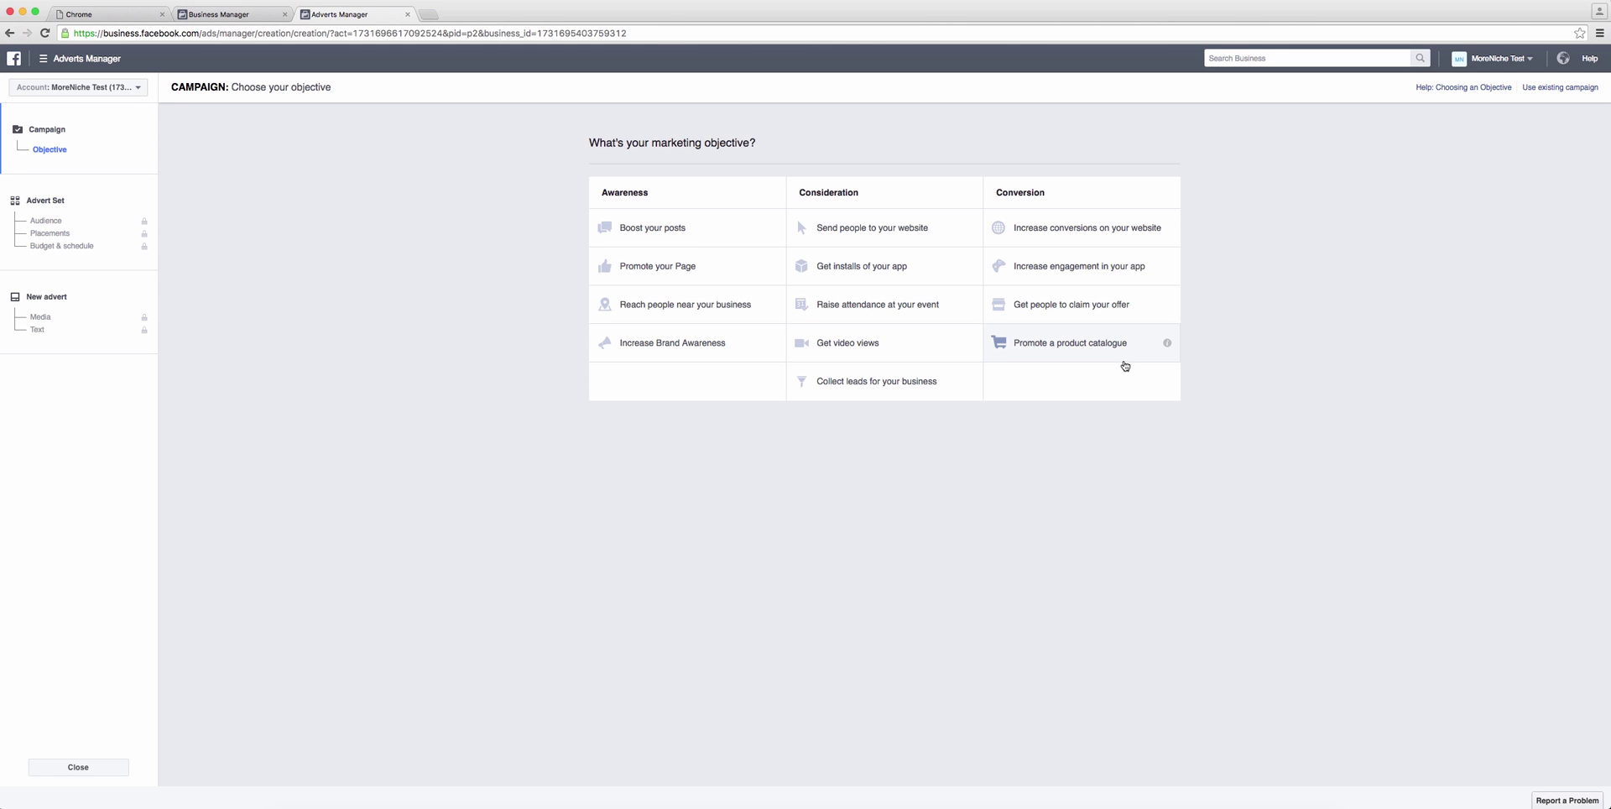
Step: Choose the Send people to your website objective and name the campaign 'MoreNiche Affiliate Training Clicks'
{"action": "left_click", "coordinate": [859, 232]}
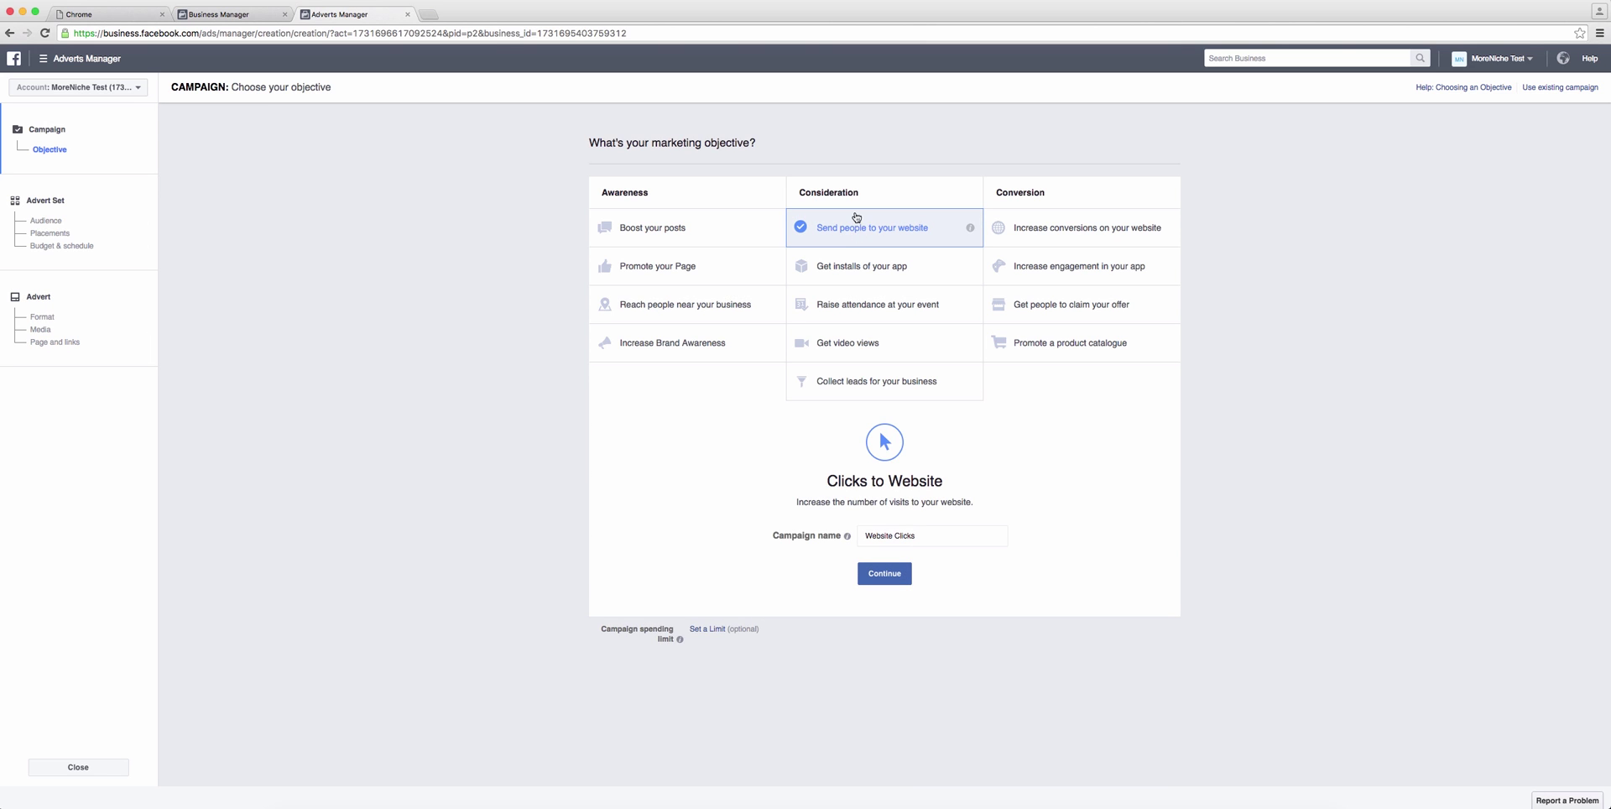
{"action": "left_click", "coordinate": [928, 540]}
{"action": "triple_click", "coordinate": [928, 539]}
{"action": "type", "text": "MoreNic"}
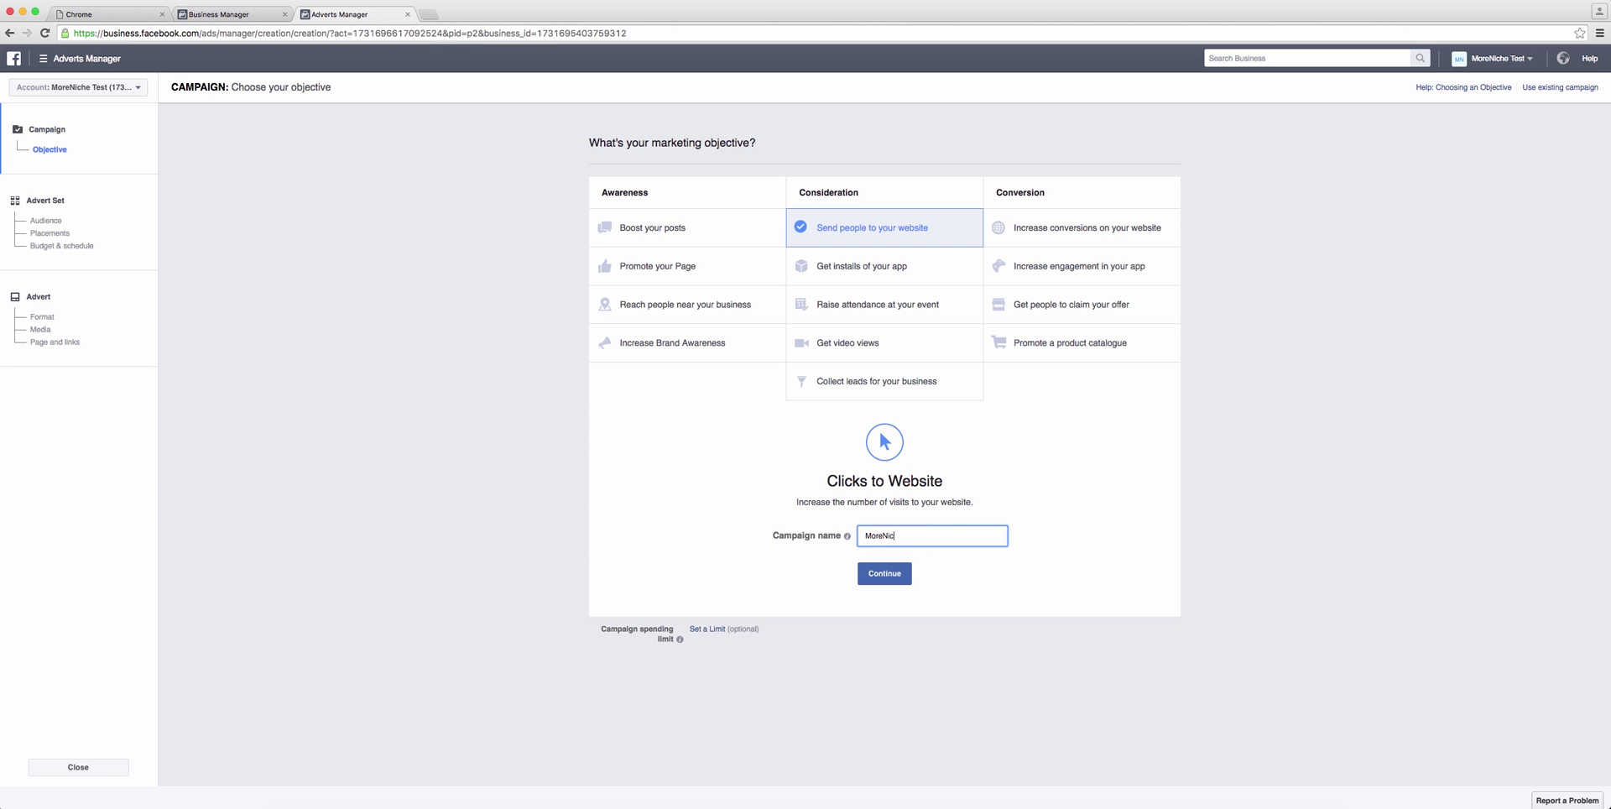
{"action": "type", "text": "he Affiliate Training Clicks"}
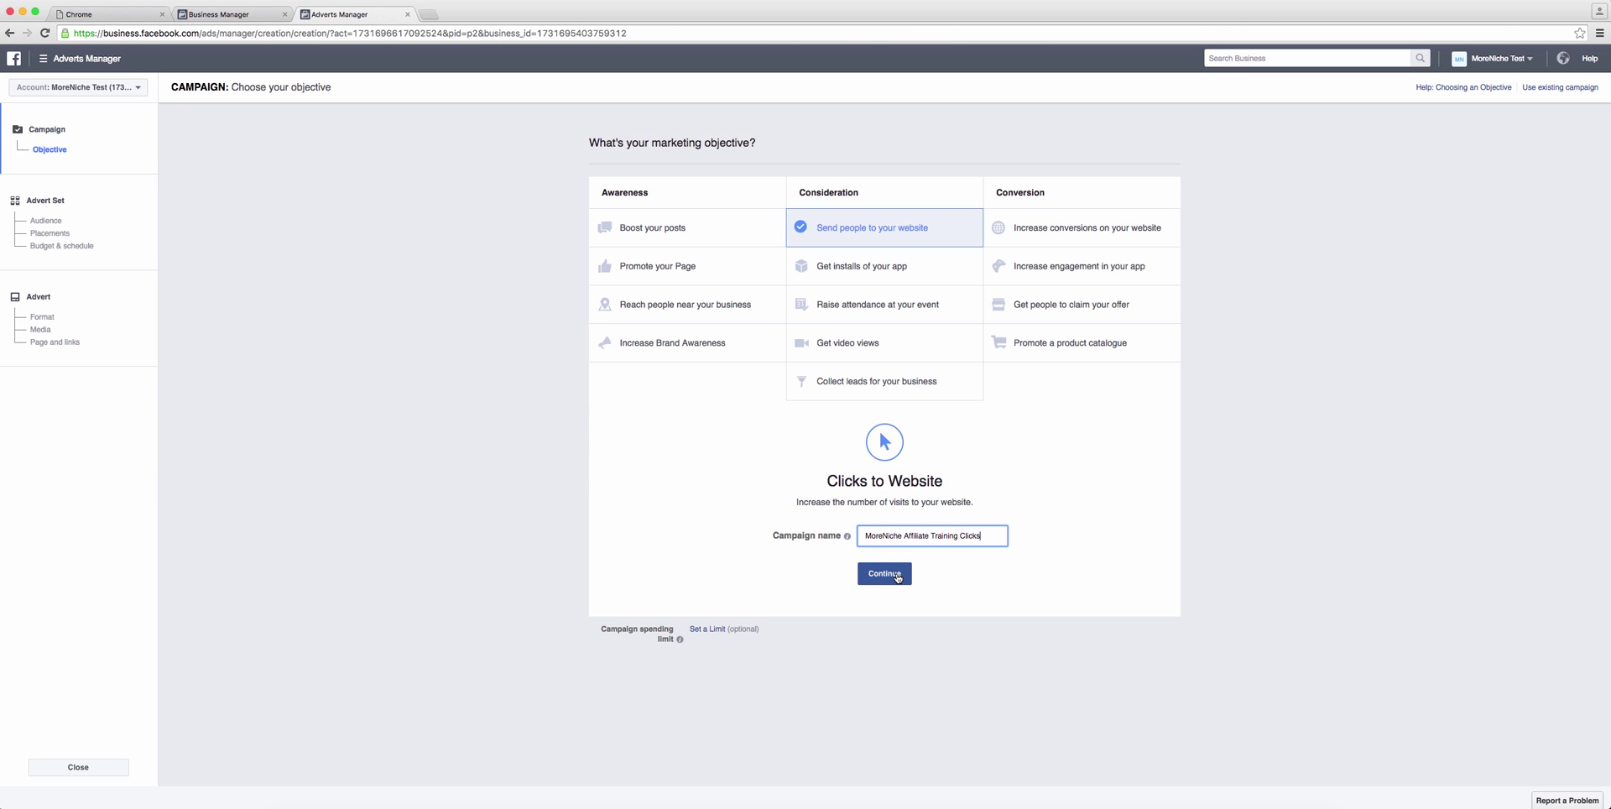
{"action": "left_click", "coordinate": [897, 577]}
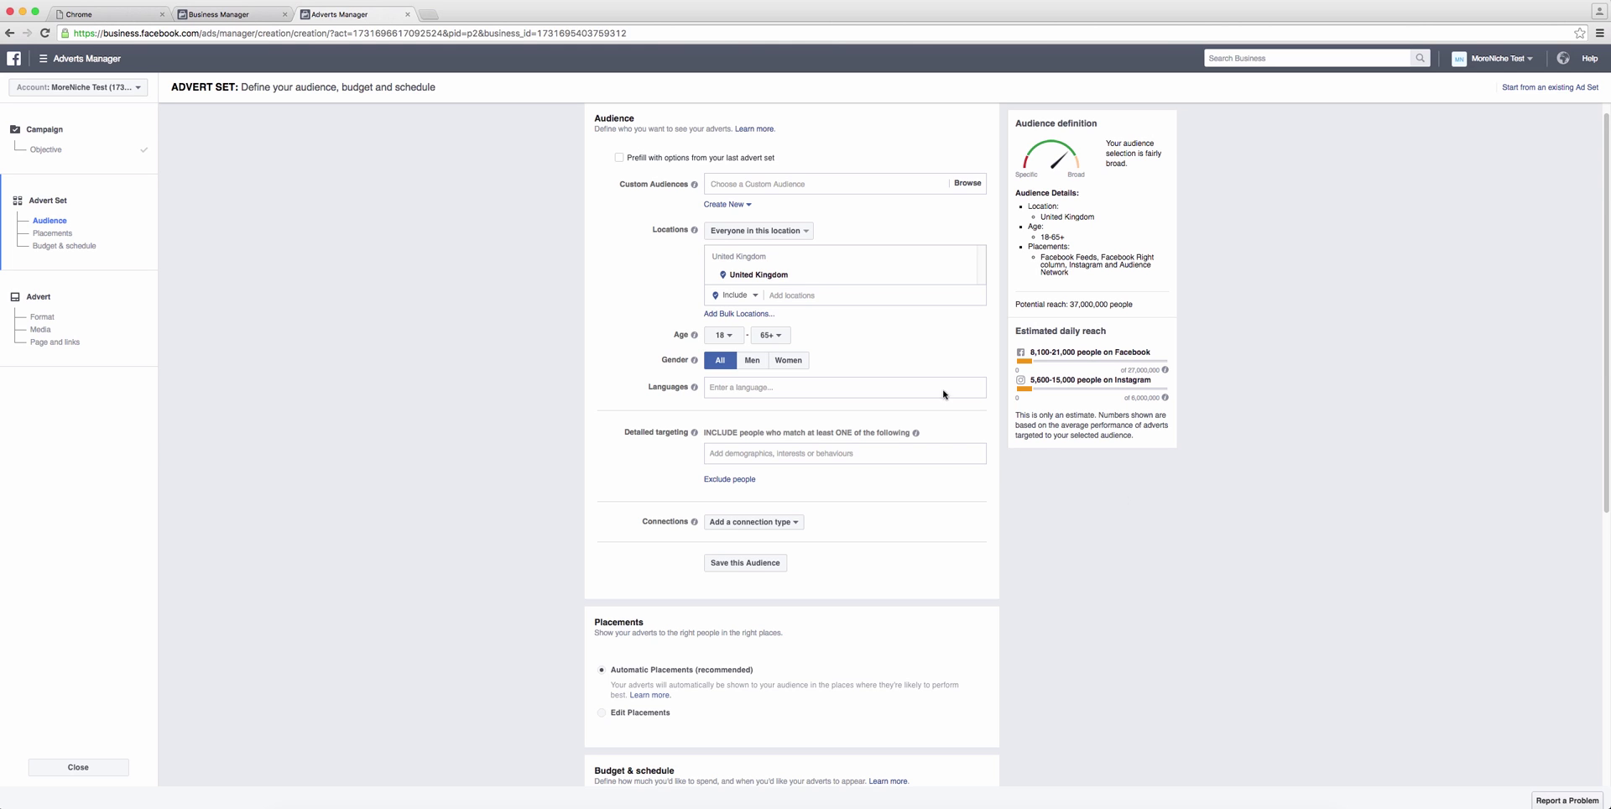
Step: Add United States and Canada to the advert set's target locations
{"action": "left_click", "coordinate": [821, 295]}
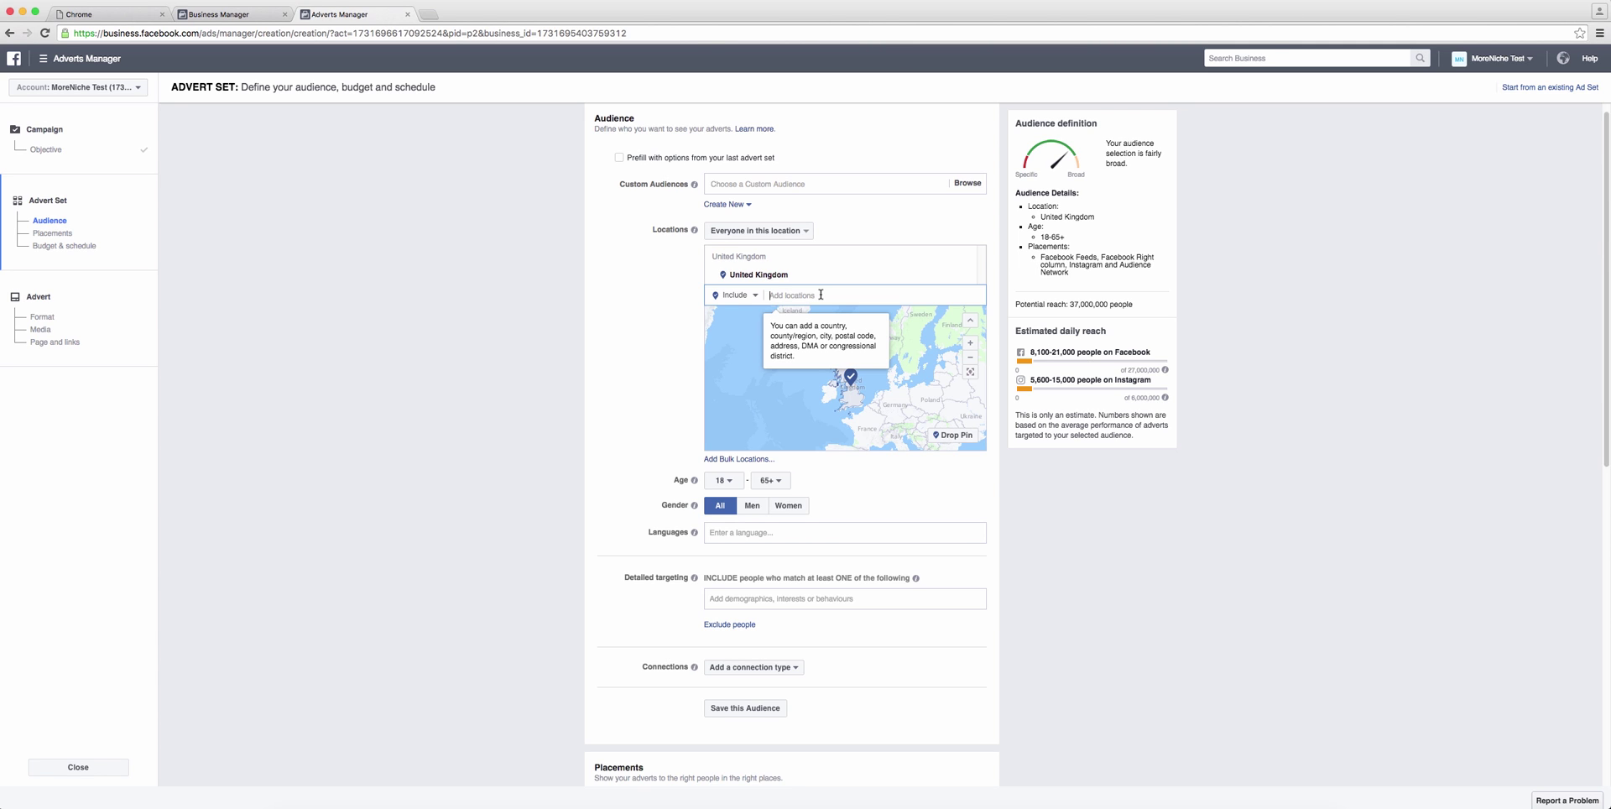
{"action": "type", "text": "uni"}
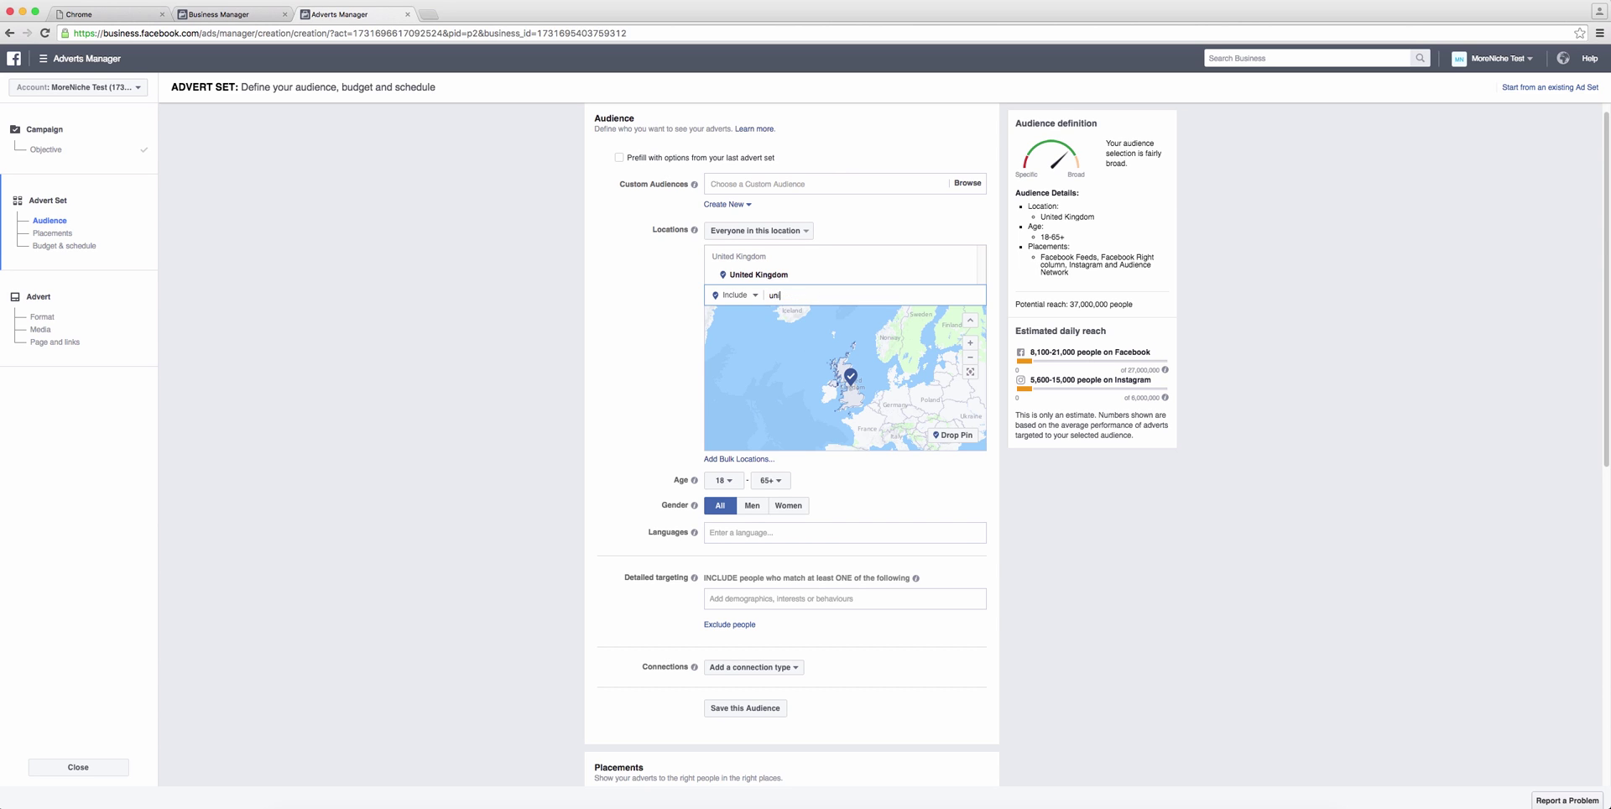
{"action": "type", "text": "ted sta"}
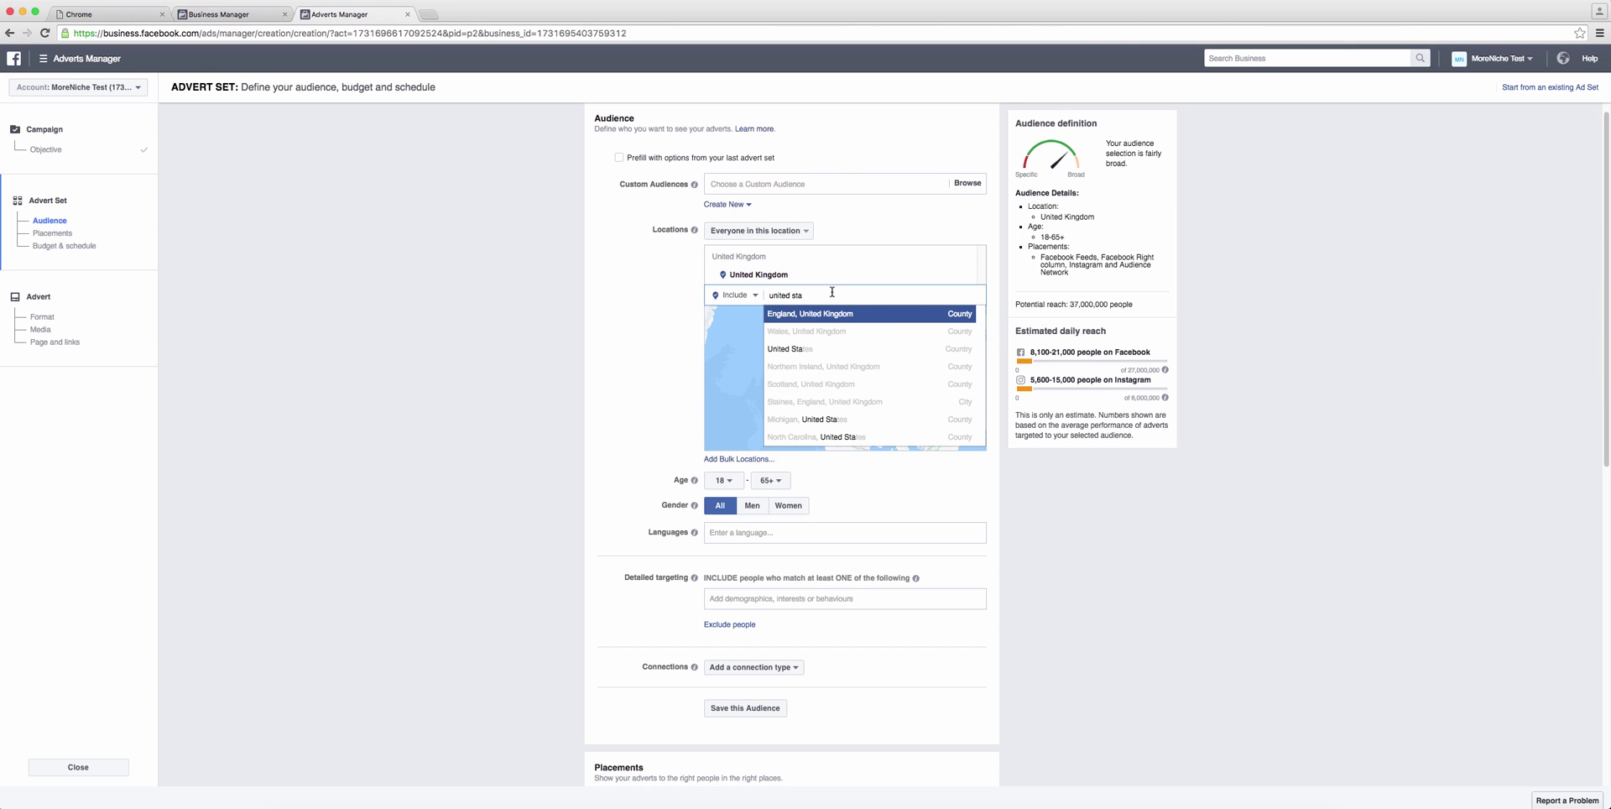
{"action": "left_click", "coordinate": [810, 349]}
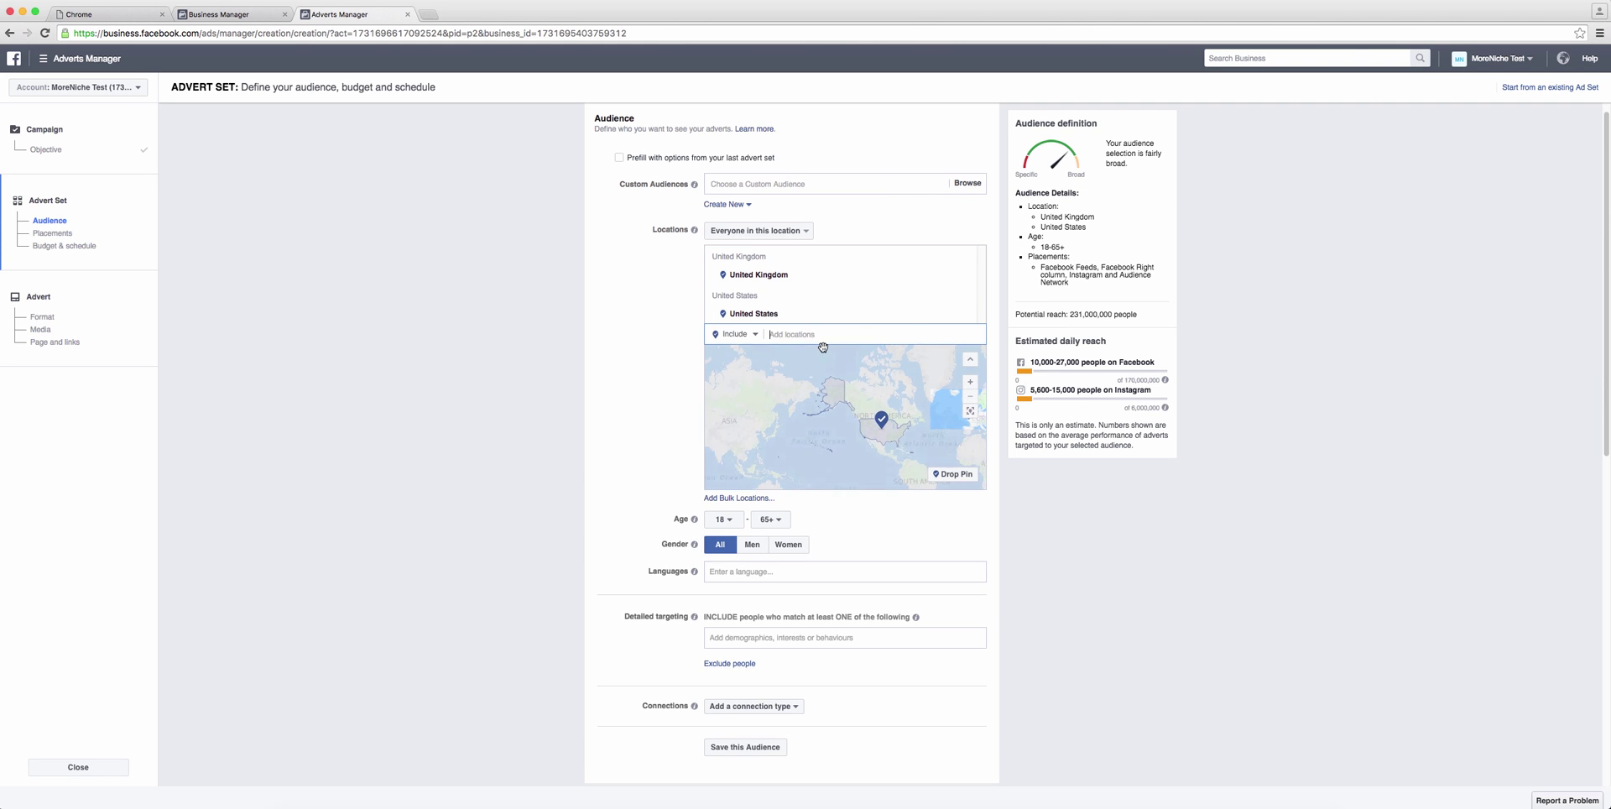
{"action": "type", "text": "cana"}
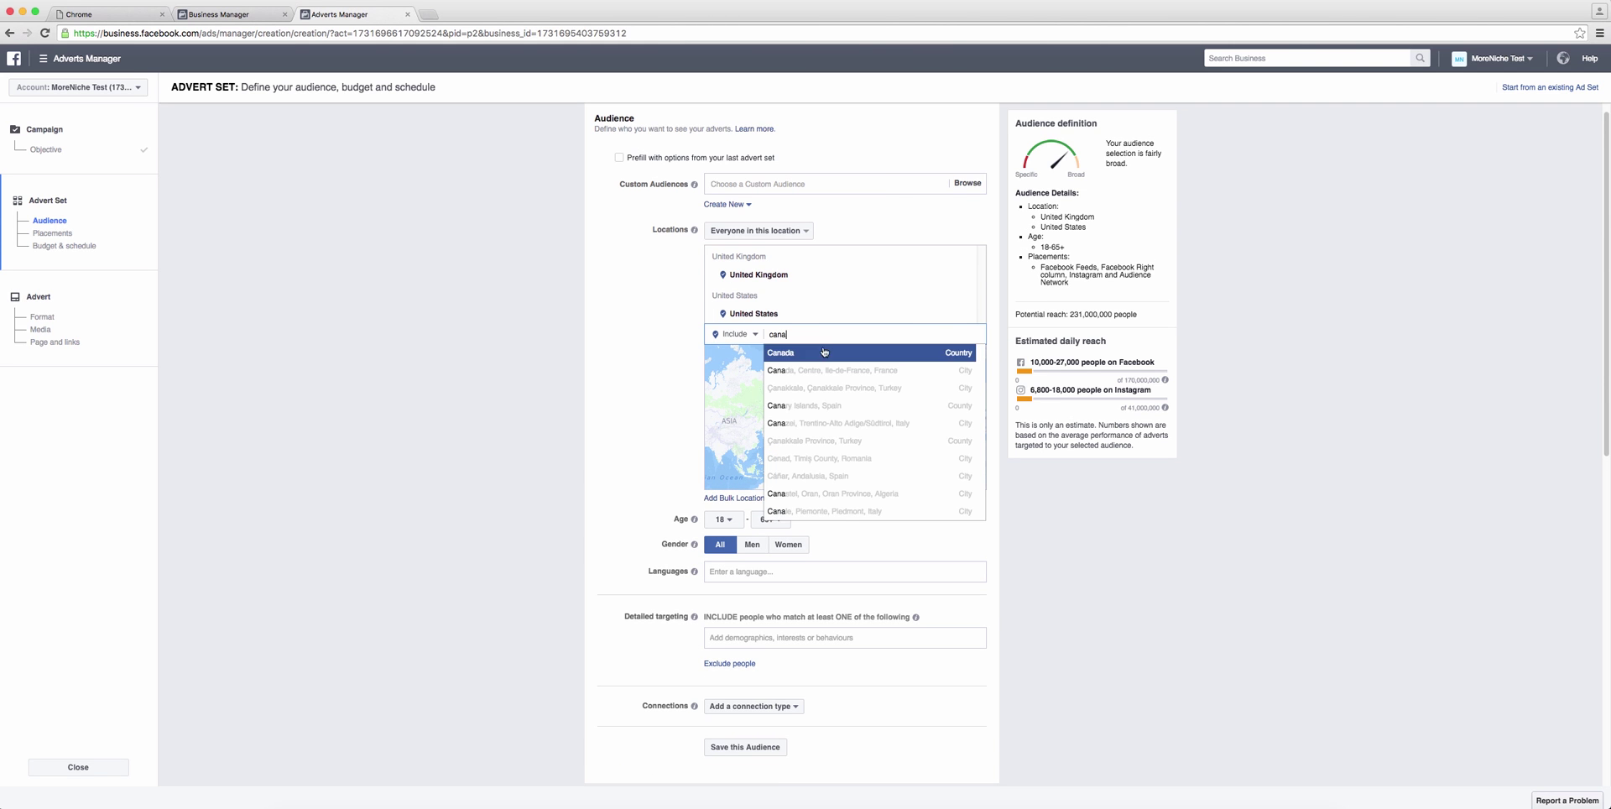
{"action": "left_click", "coordinate": [806, 353]}
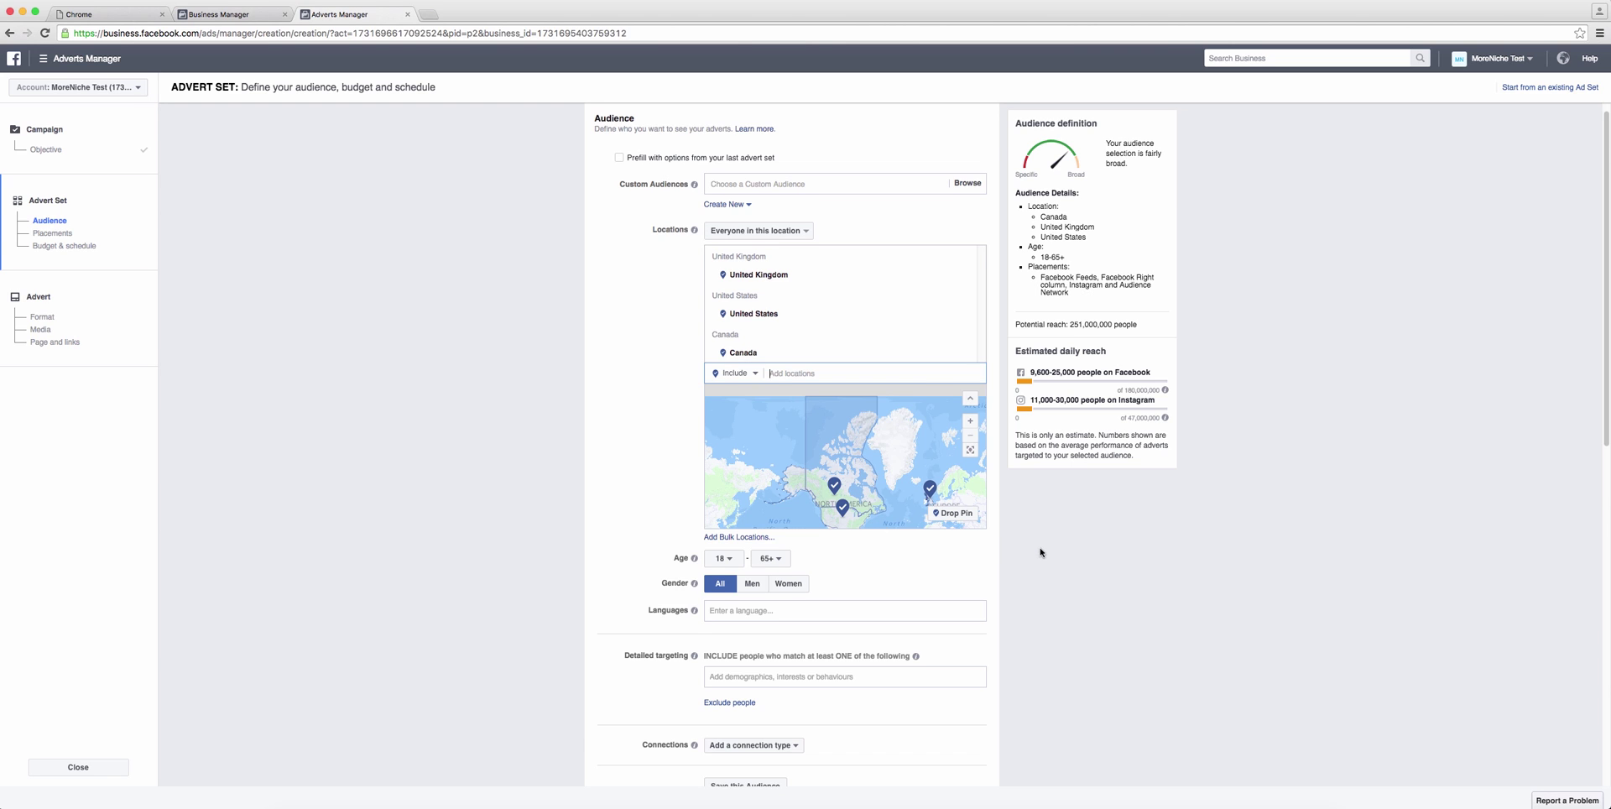
Step: Set the maximum age to 40 and add English (All) as the target language
{"action": "scroll", "coordinate": [1039, 552], "scroll_direction": "down", "scroll_amount": 3}
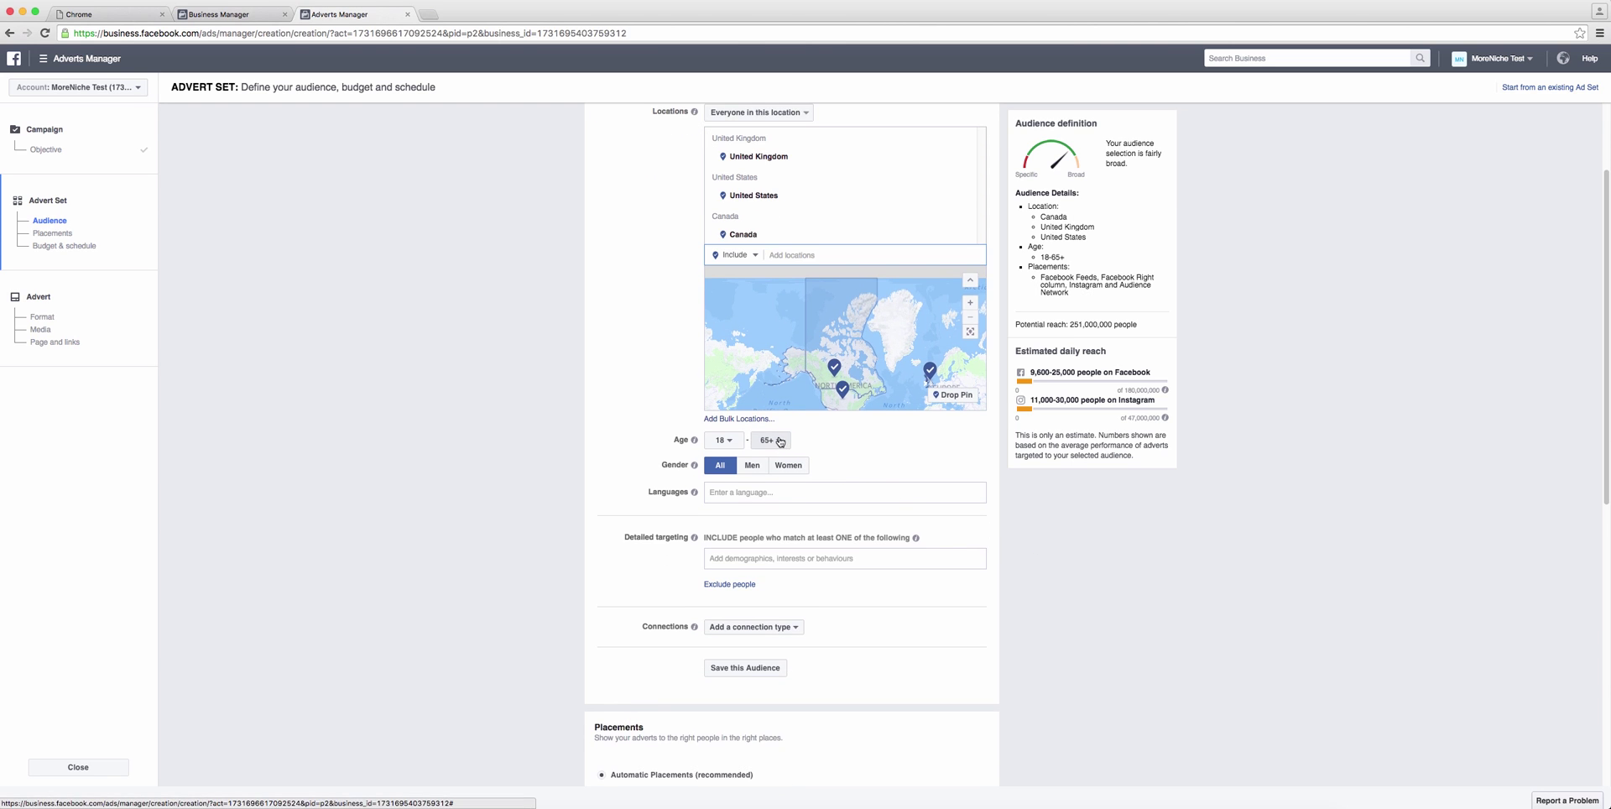
{"action": "left_click", "coordinate": [781, 441]}
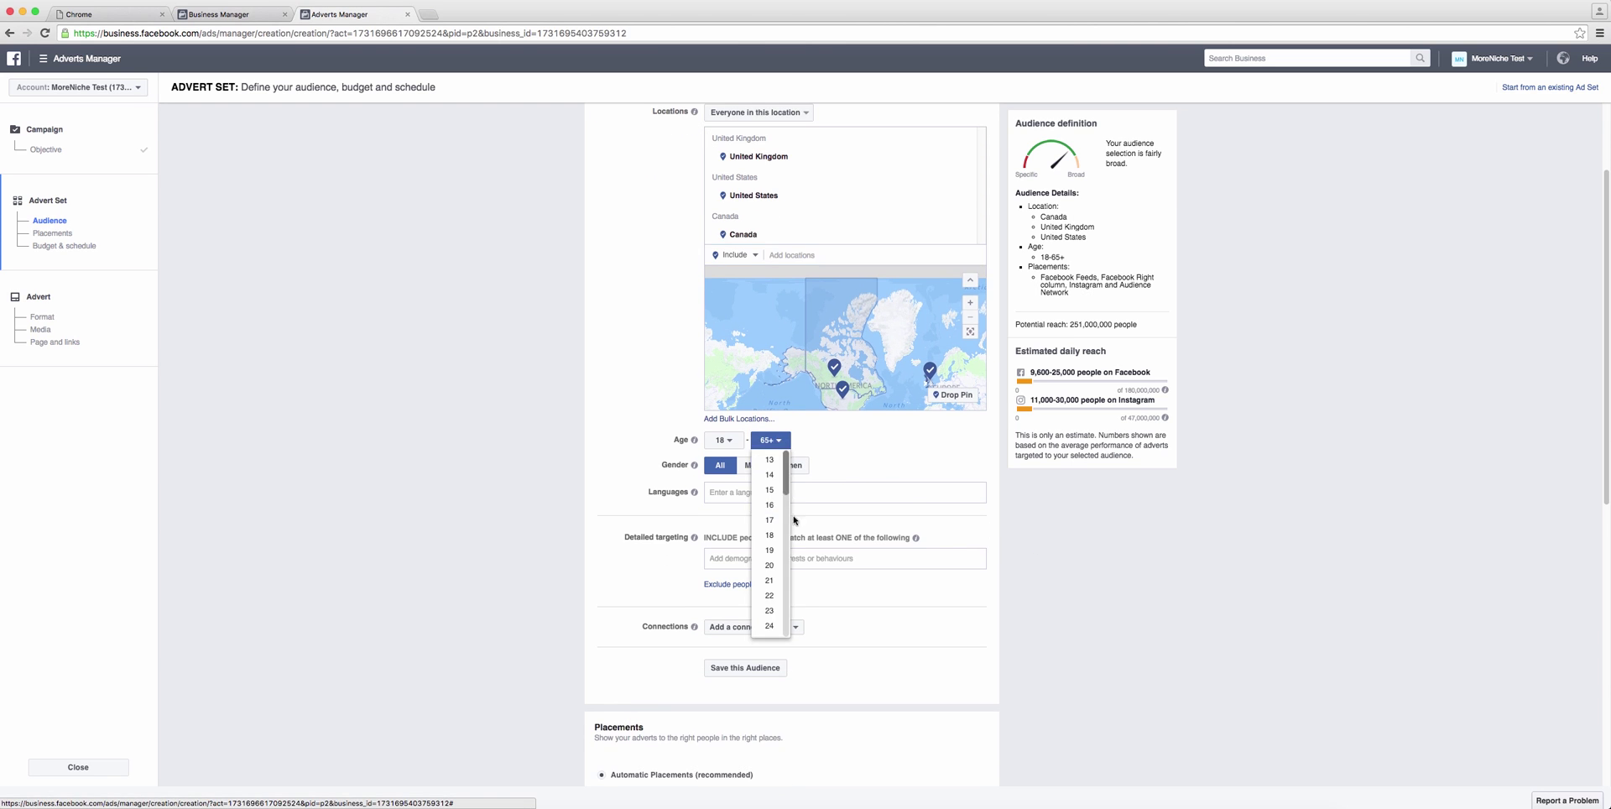
{"action": "left_click", "coordinate": [782, 444]}
{"action": "left_click", "coordinate": [780, 442]}
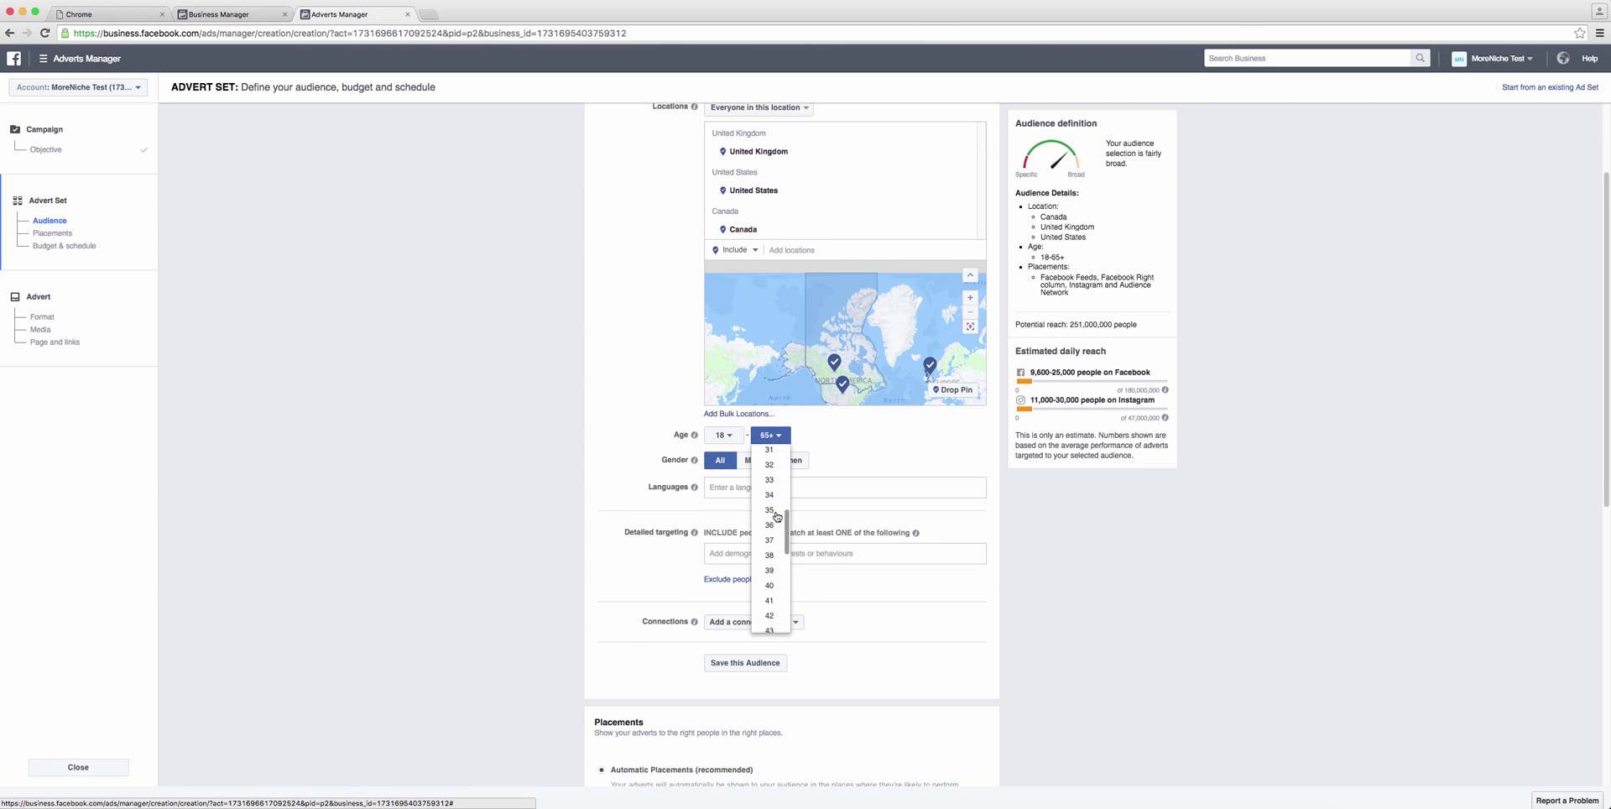
{"action": "left_click", "coordinate": [769, 586]}
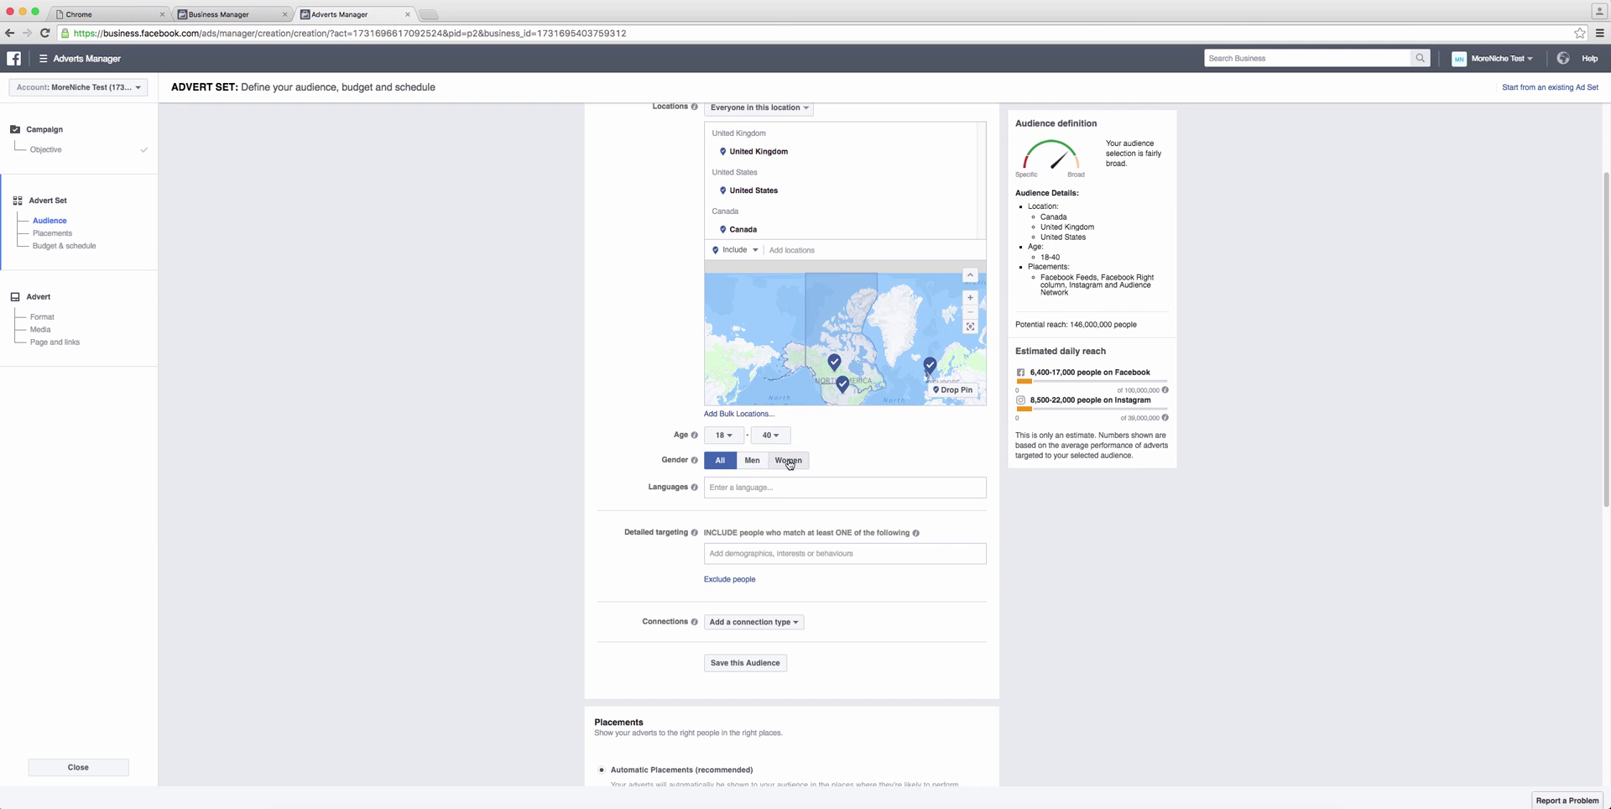
{"action": "mouse_move", "coordinate": [695, 464]}
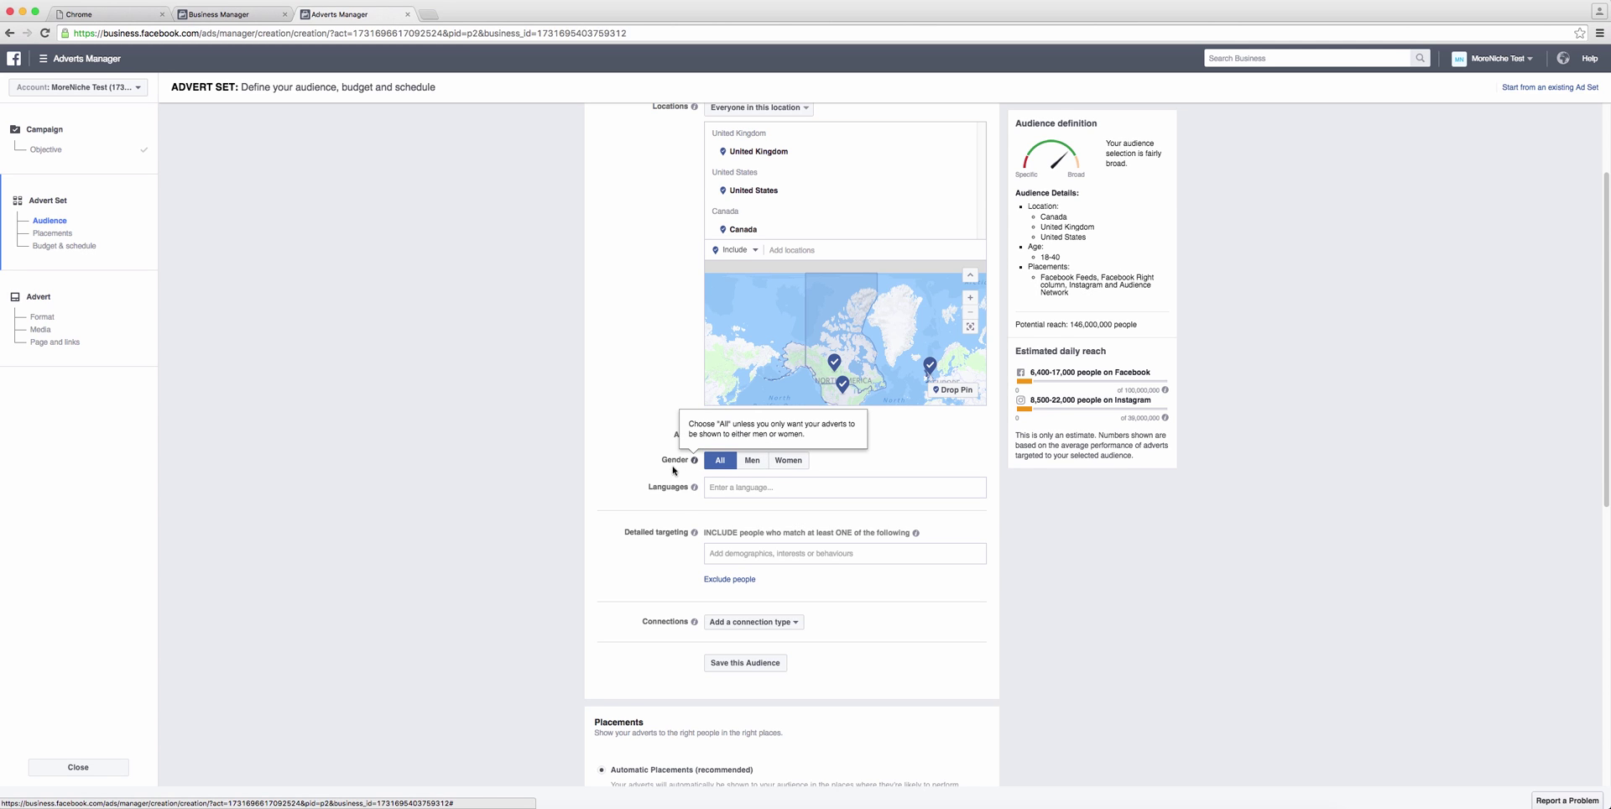
{"action": "left_click", "coordinate": [752, 487]}
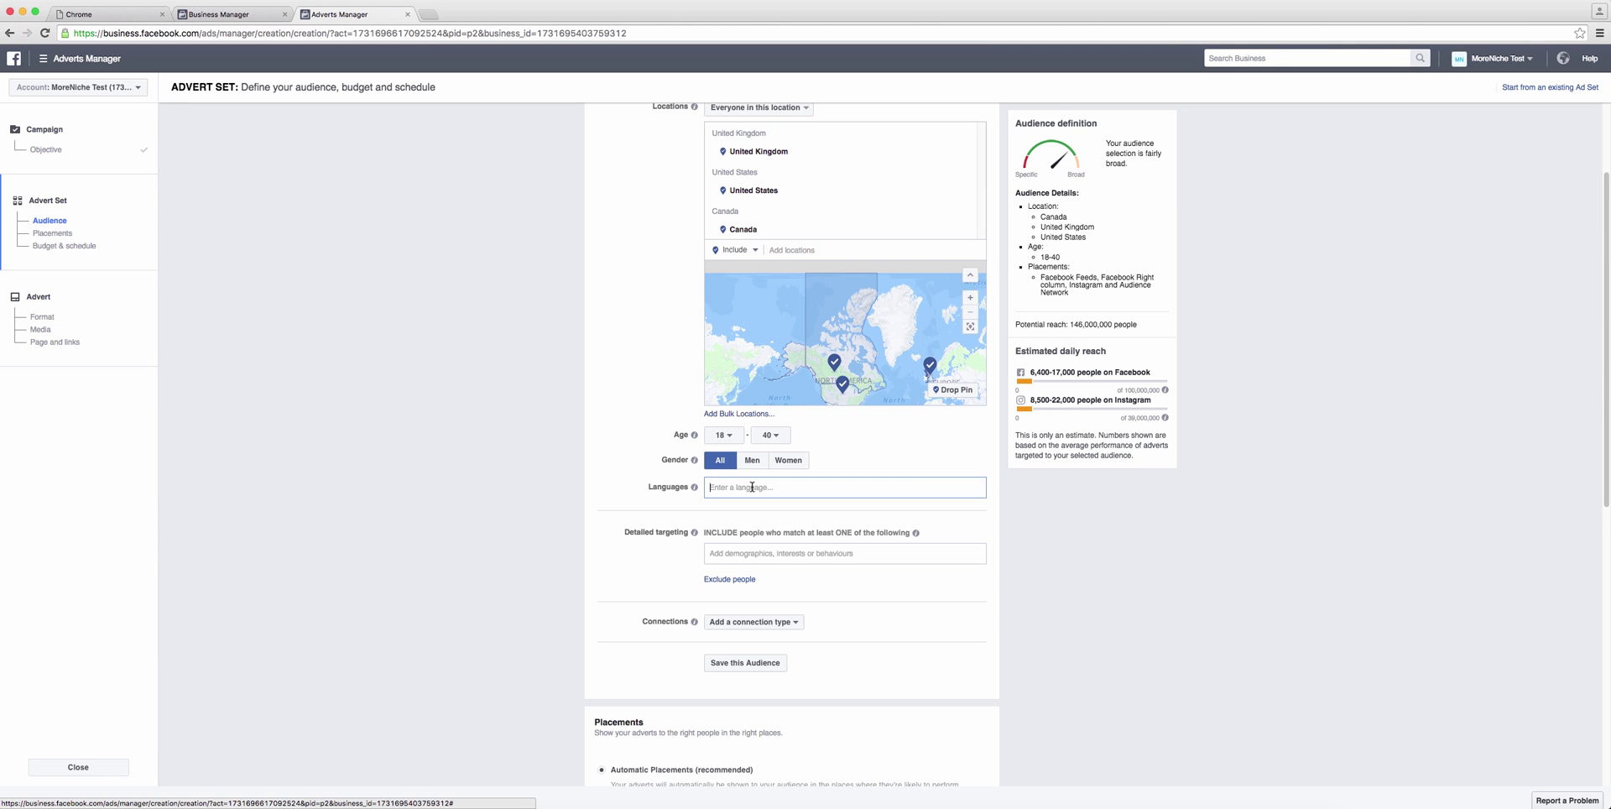
{"action": "type", "text": "engl"}
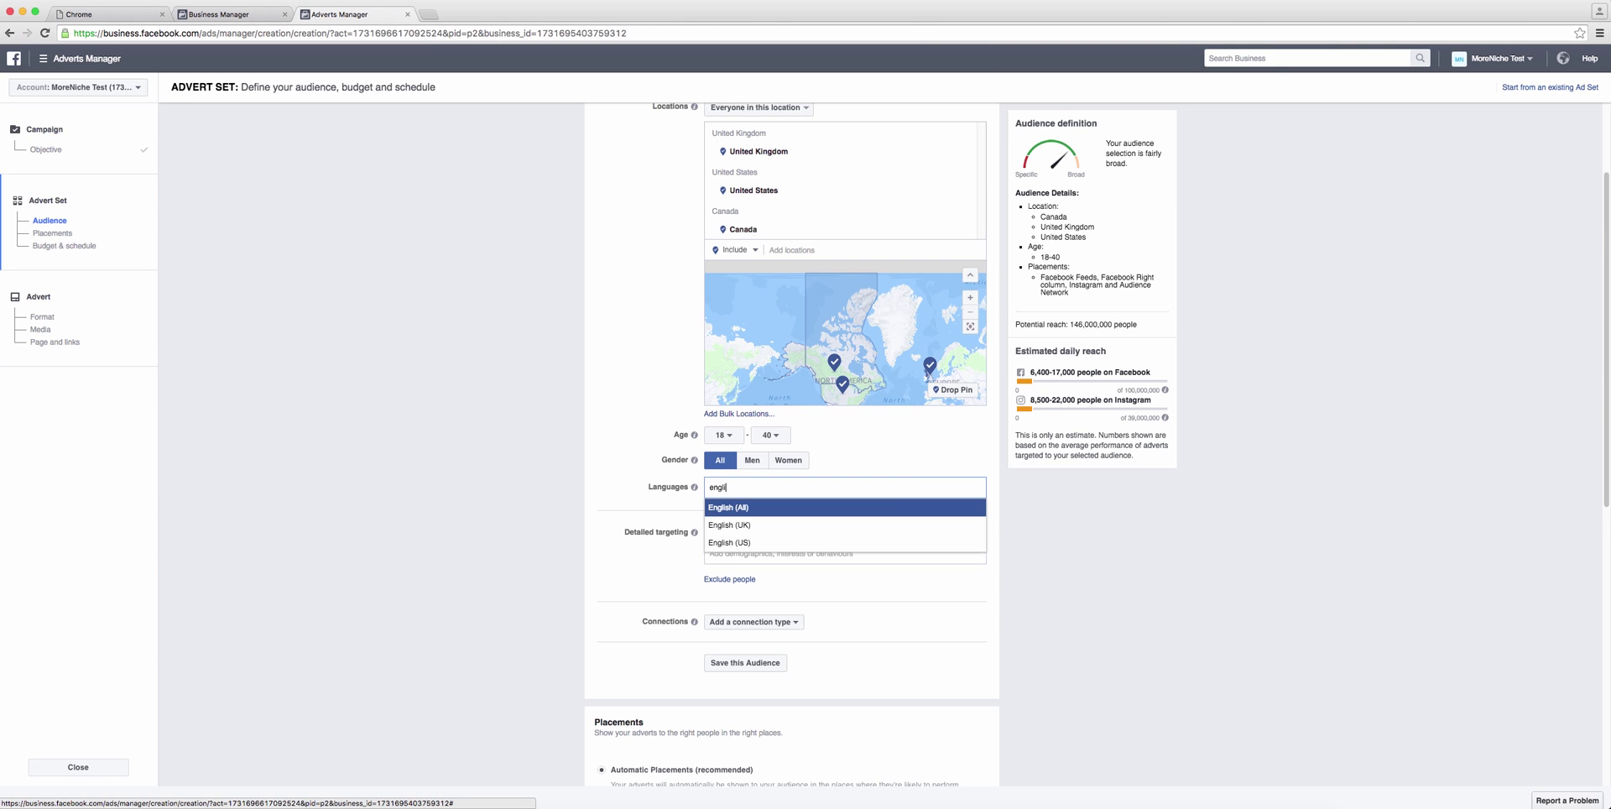
{"action": "type", "text": "ish"}
{"action": "left_click", "coordinate": [750, 508]}
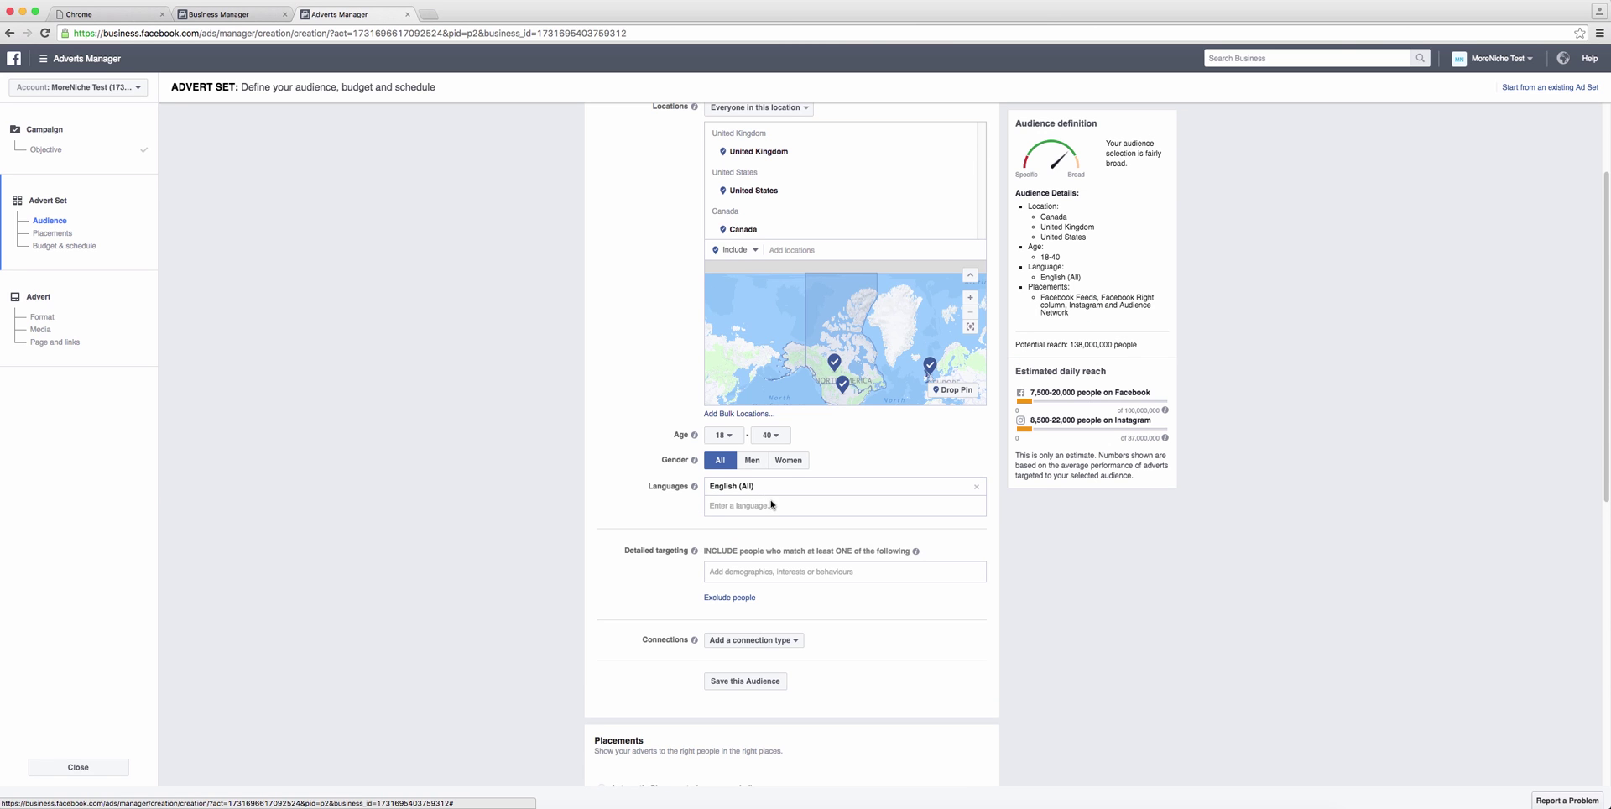
Step: Add interests Affiliate Marketing Blueprint, Affiliate Marketing Tips, Affiliate network and Affiliate Window
{"action": "scroll", "coordinate": [845, 504], "scroll_direction": "down", "scroll_amount": 5}
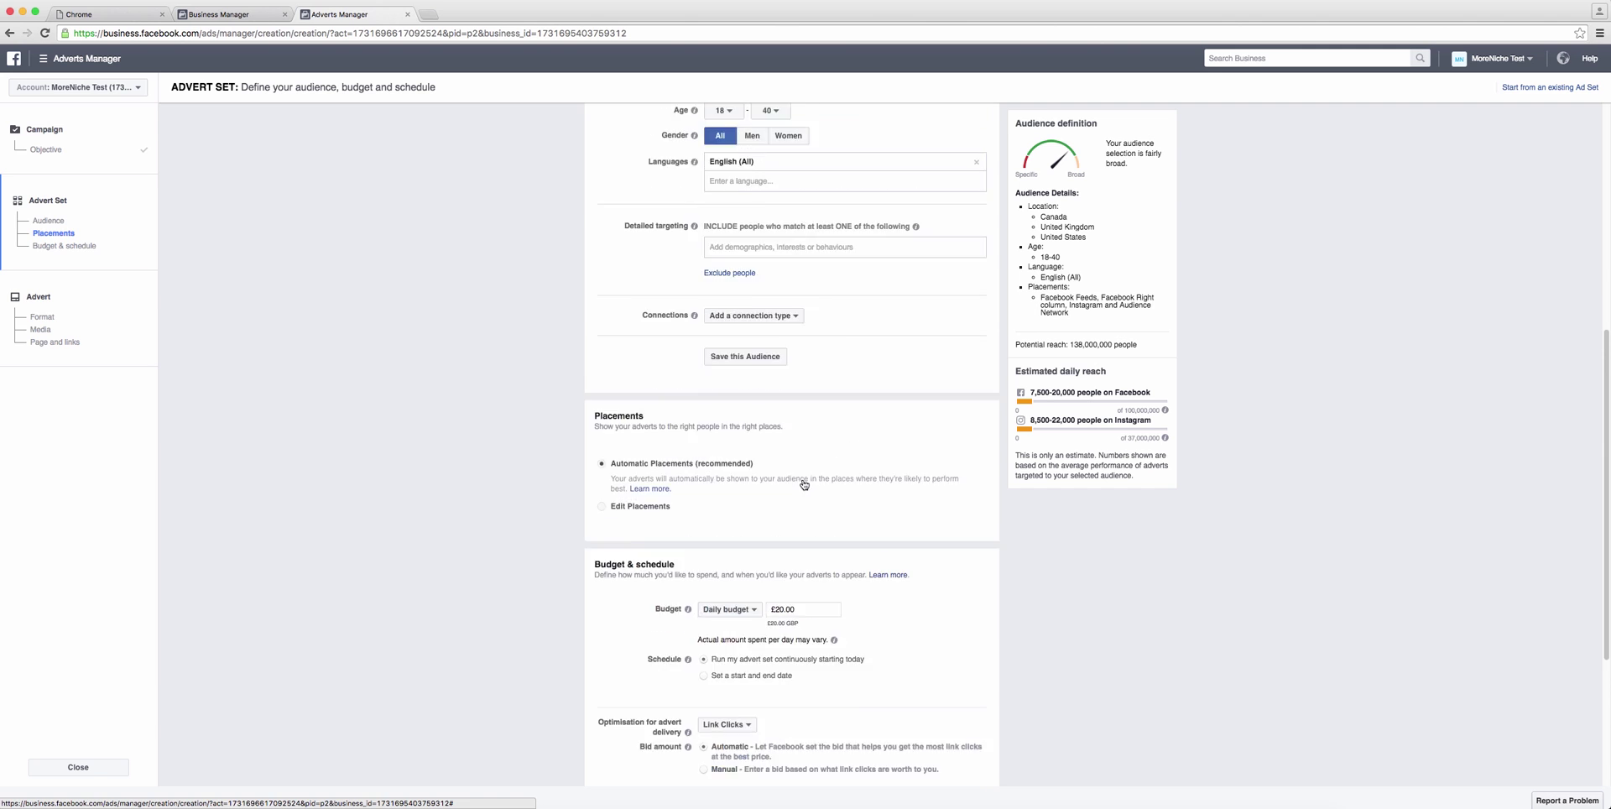
{"action": "left_click", "coordinate": [782, 336]}
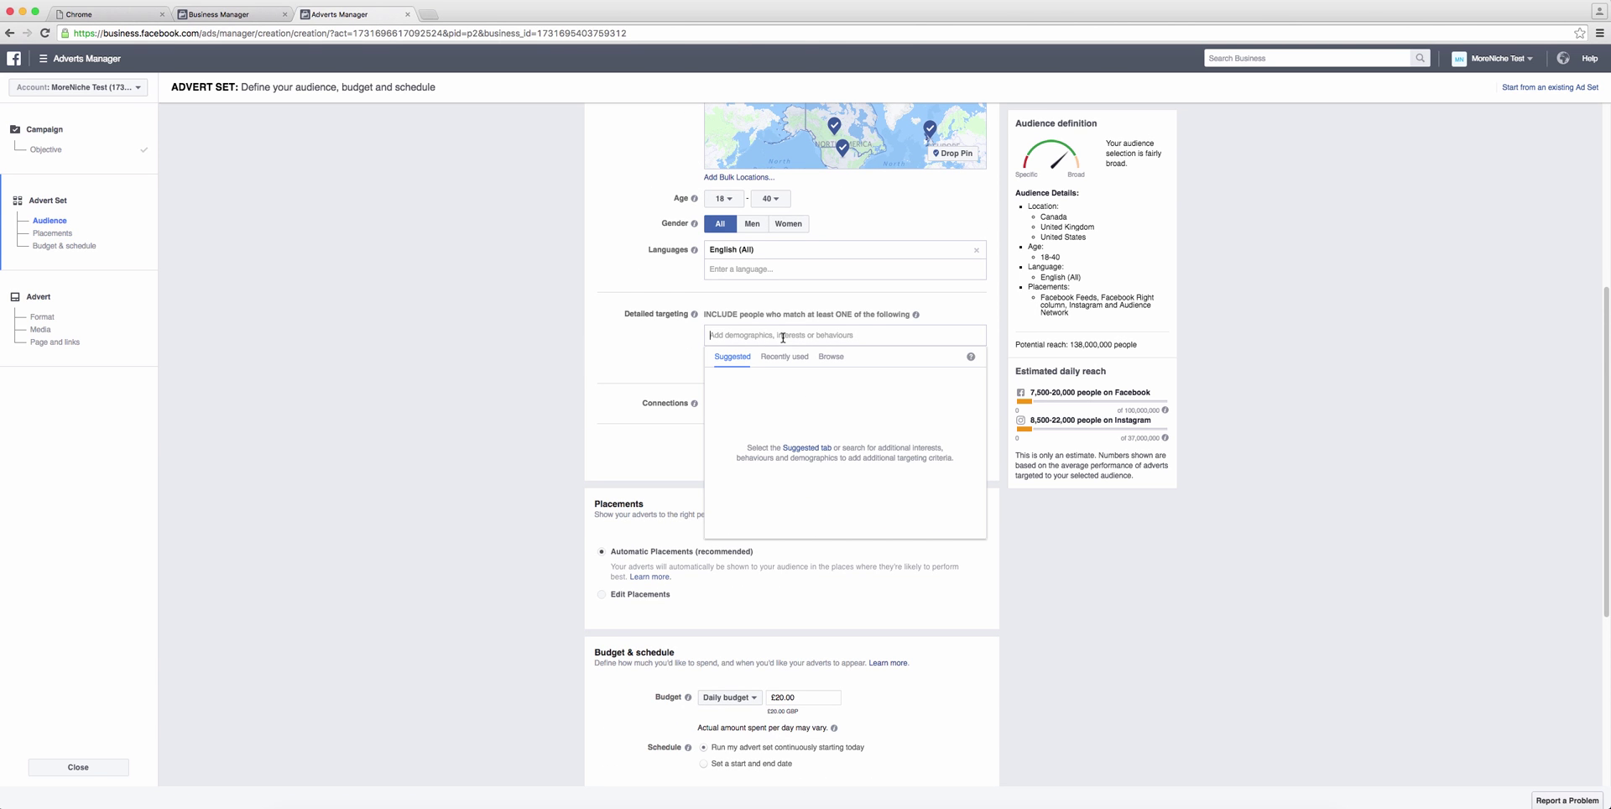
{"action": "type", "text": "Affi"}
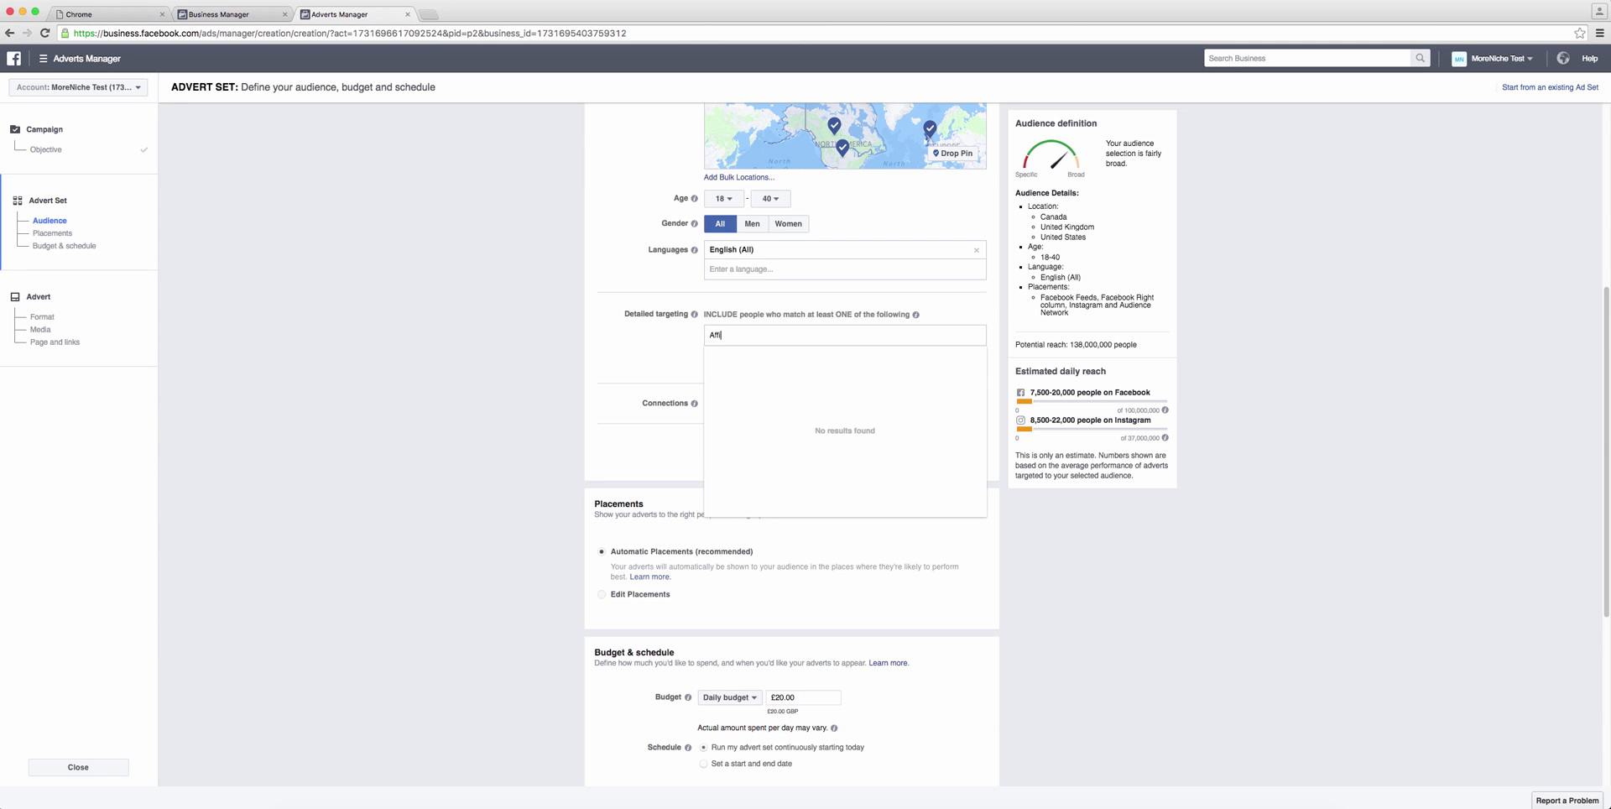
{"action": "type", "text": "liate Marketing blue"}
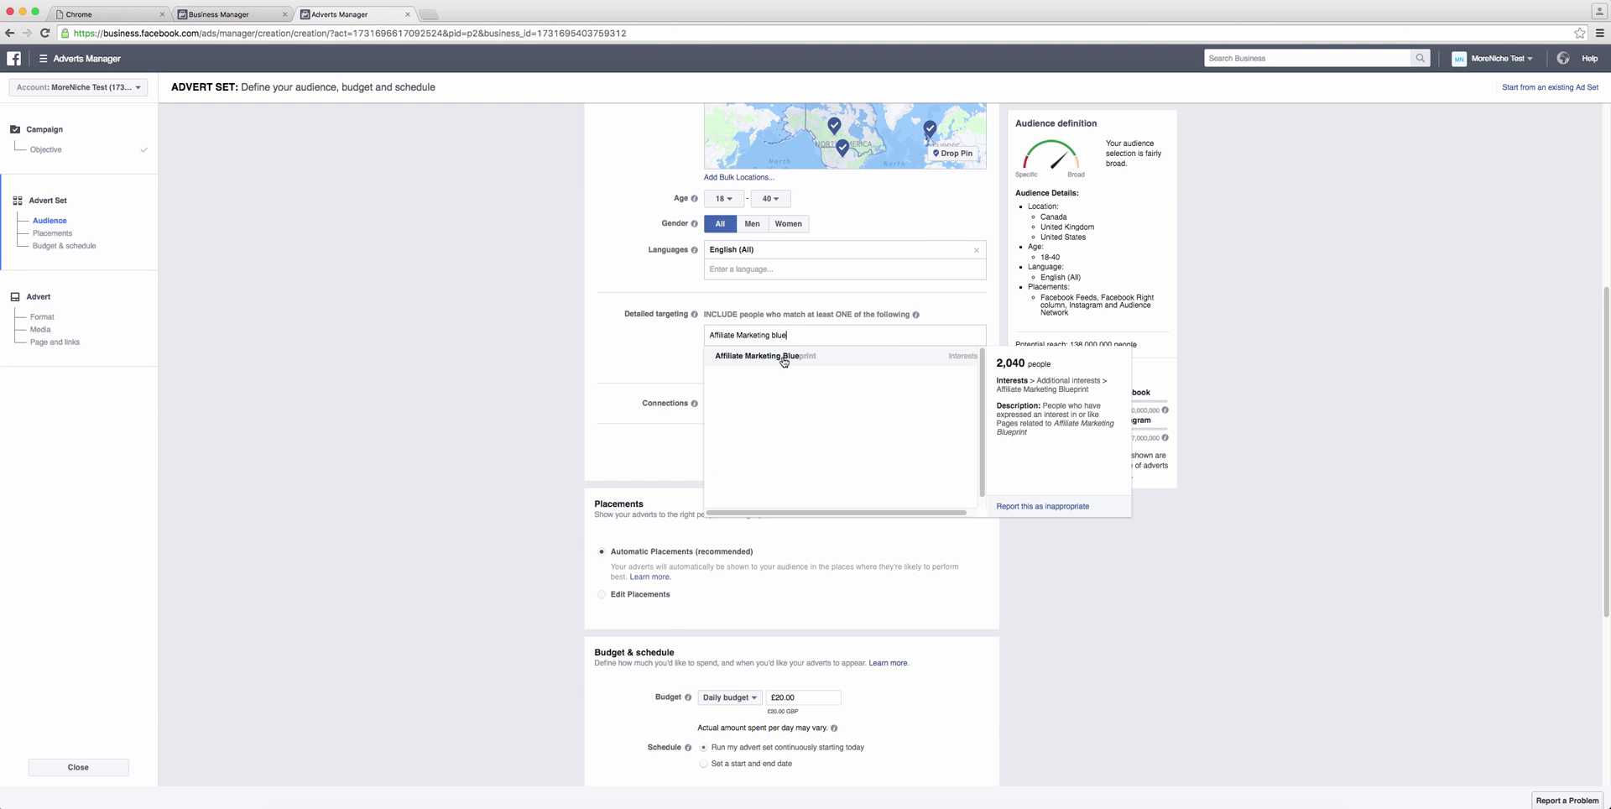
{"action": "left_click", "coordinate": [784, 357]}
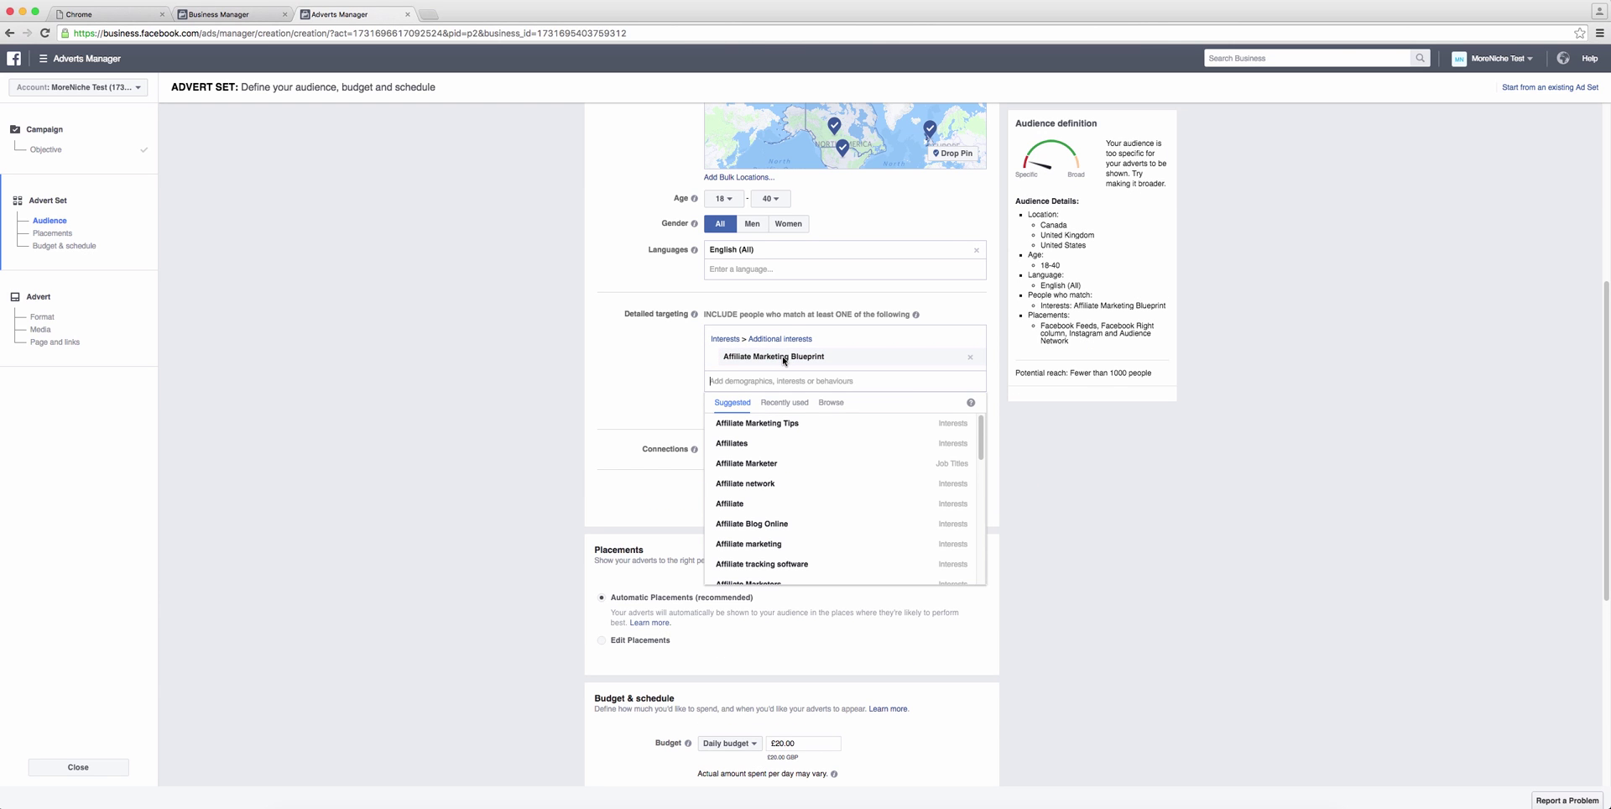
{"action": "type", "text": "Affiliate marketing tips"}
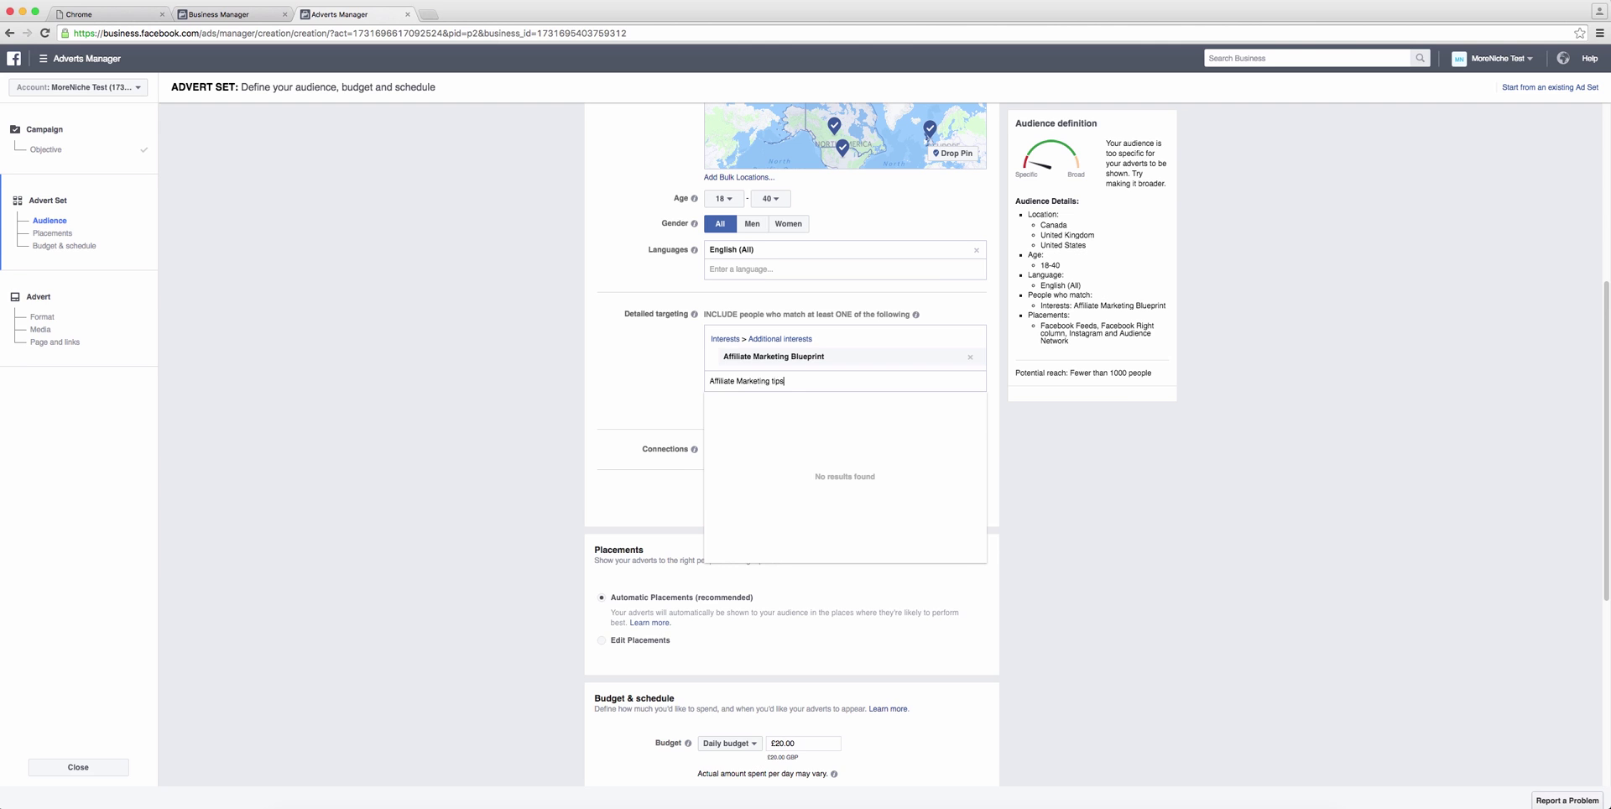
{"action": "left_click", "coordinate": [799, 402]}
{"action": "type", "text": "Affiliate network"}
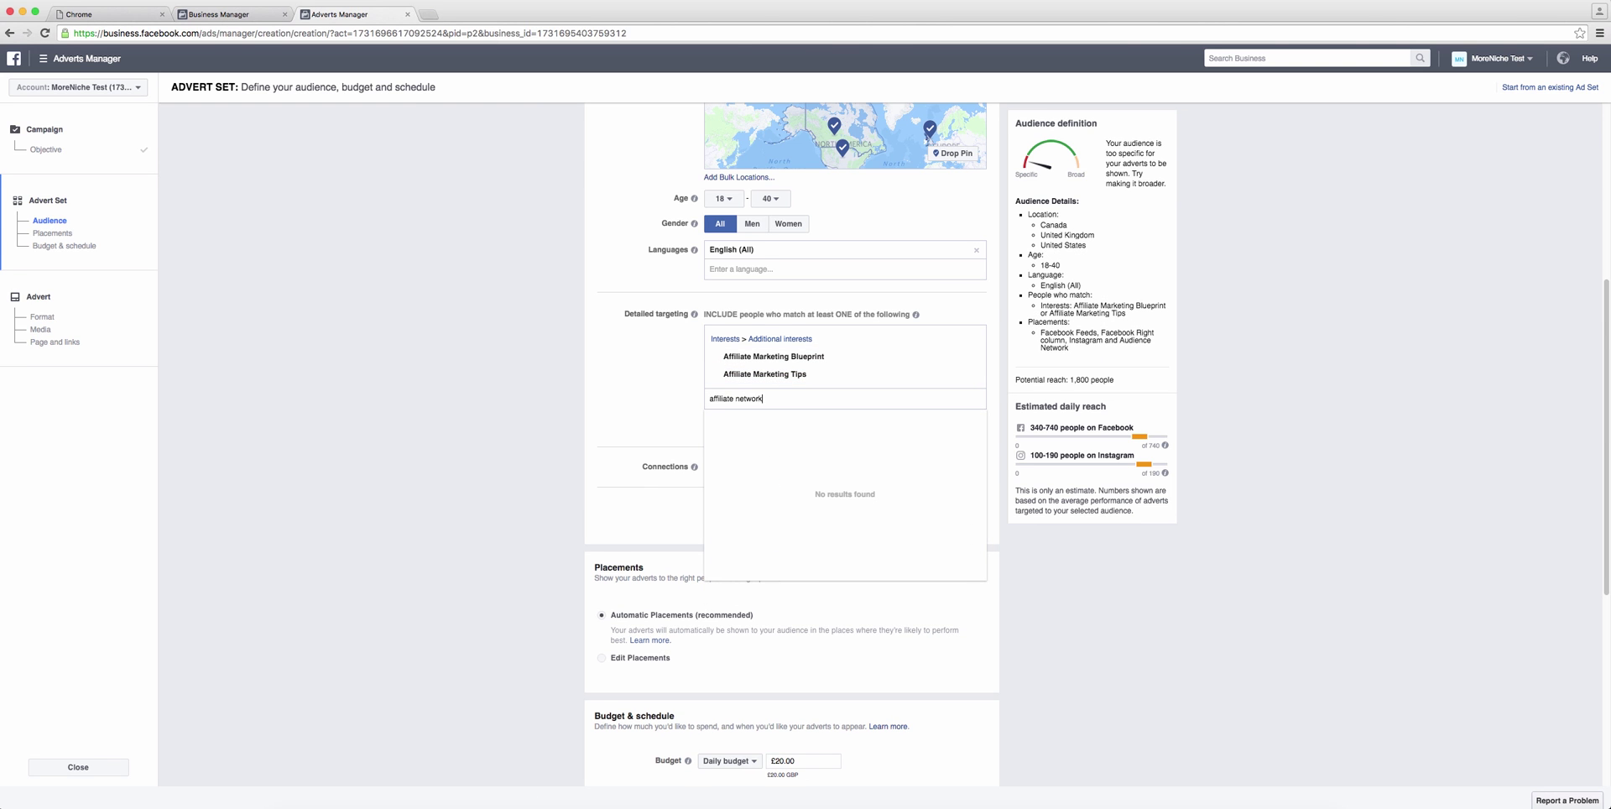
{"action": "left_click", "coordinate": [798, 422]}
{"action": "type", "text": "Affiliate Window"}
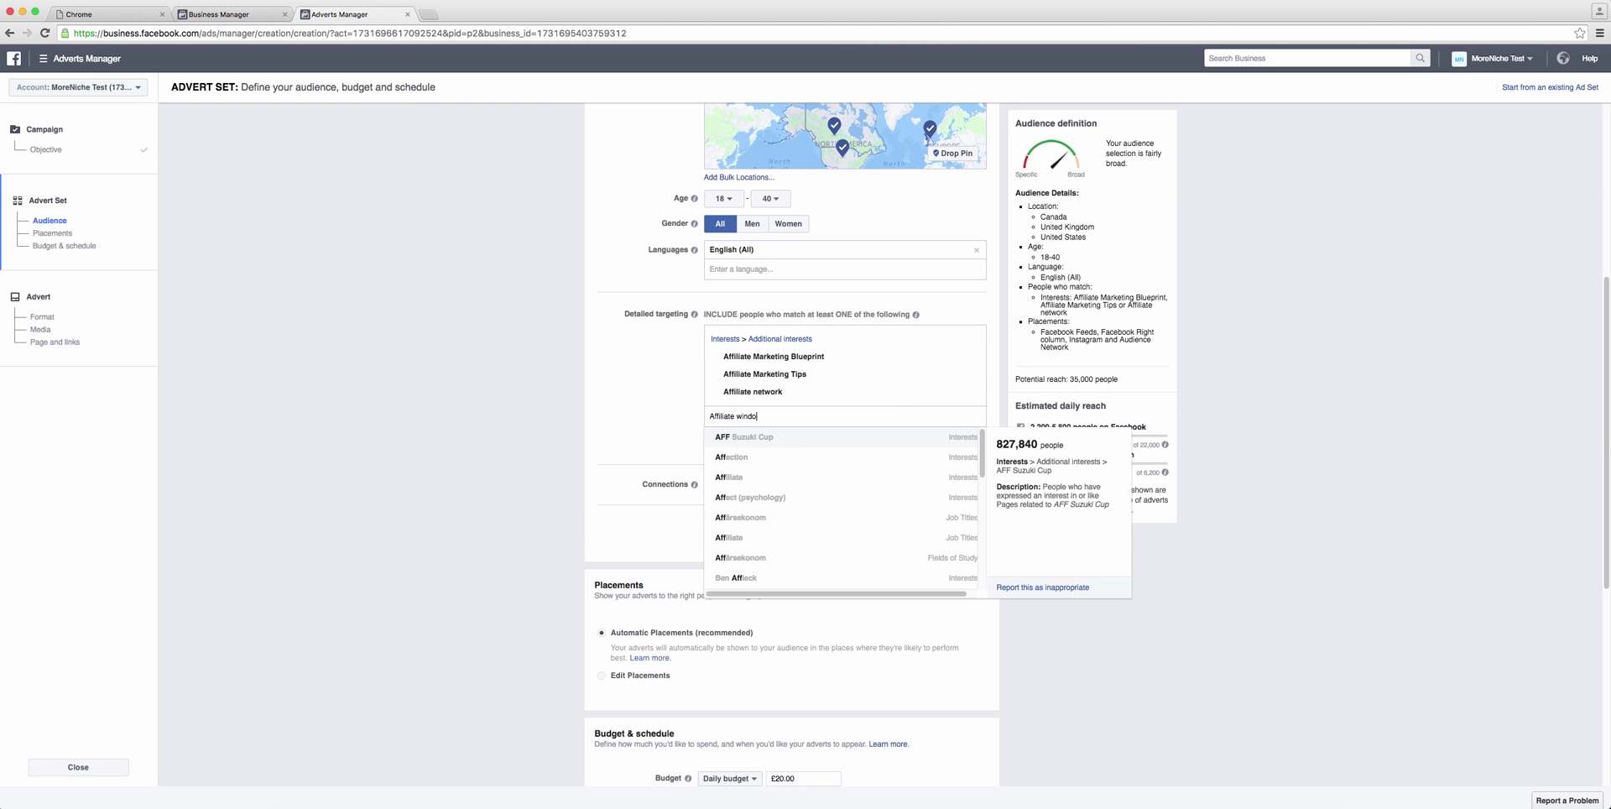
{"action": "left_click", "coordinate": [778, 433]}
Step: Add interests ClickBank, Commission Junction, Content marketing and PeerFly, then add a must-also-match group
{"action": "type", "text": "clickbank"}
{"action": "left_click", "coordinate": [779, 453]}
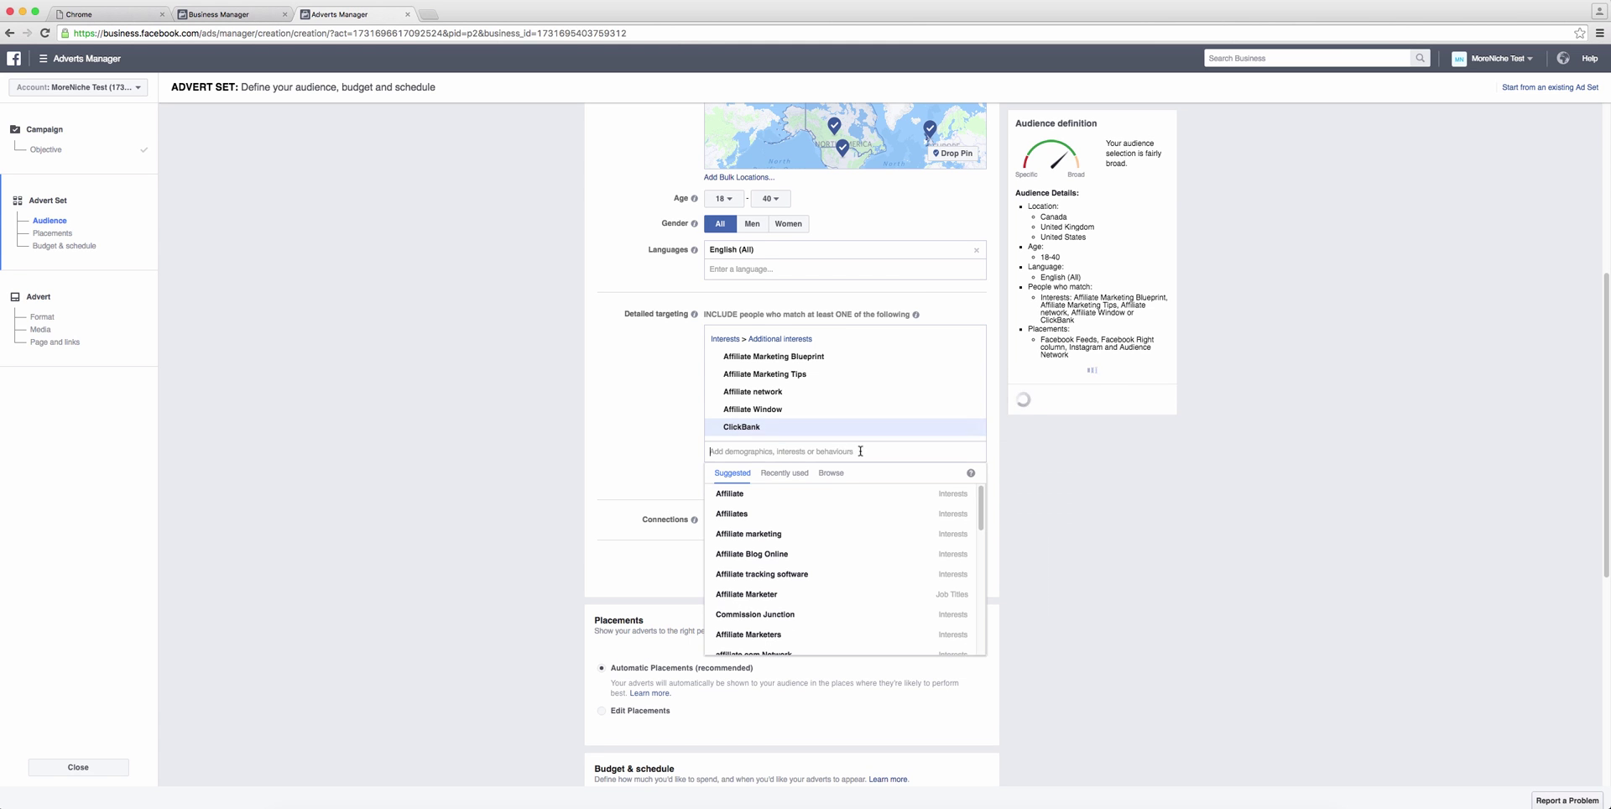
{"action": "type", "text": "commission junction"}
{"action": "left_click", "coordinate": [750, 474]}
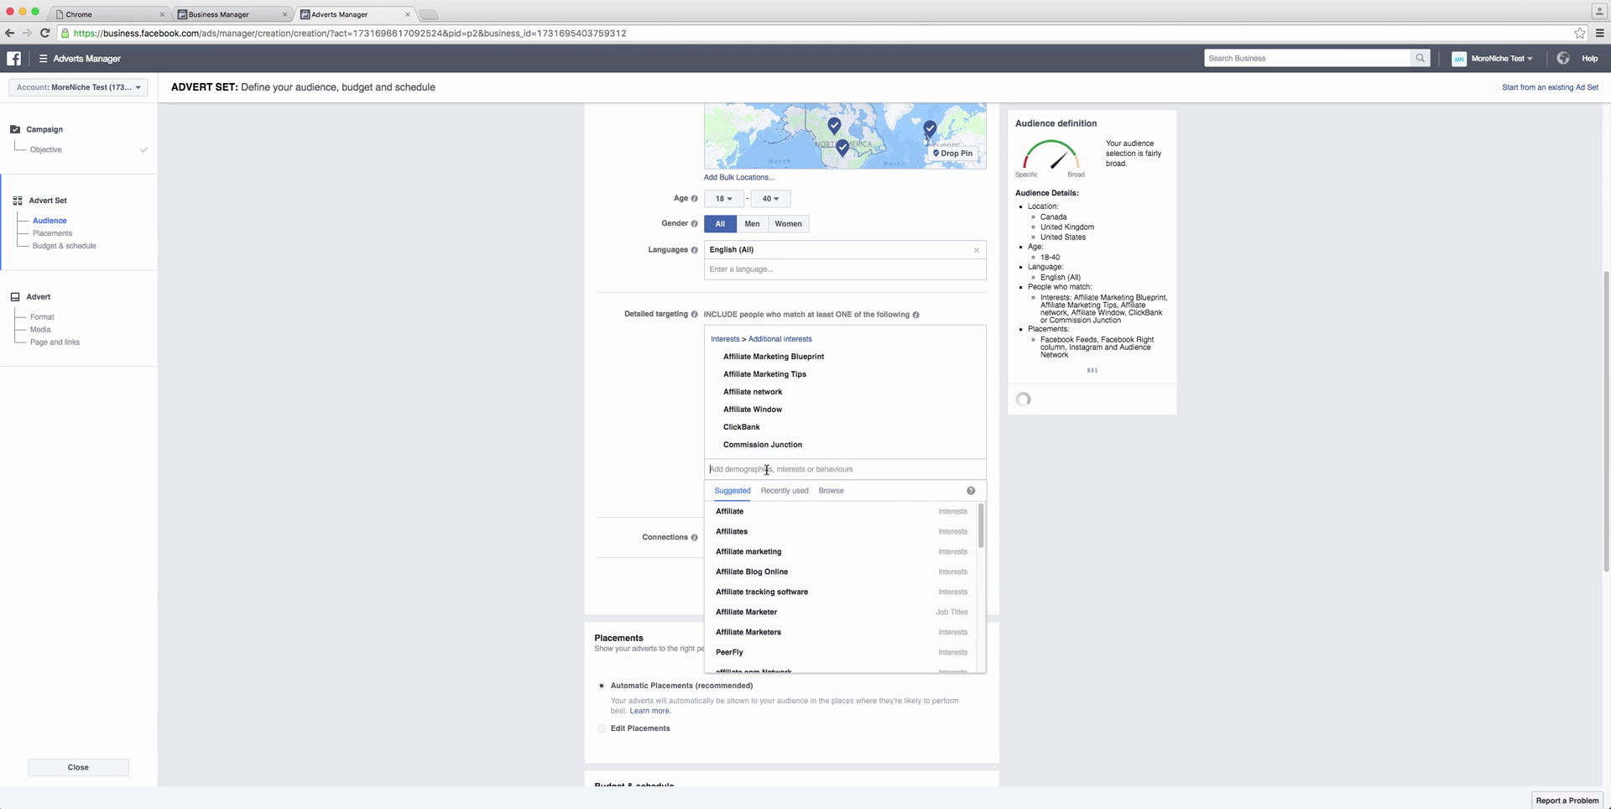
{"action": "type", "text": "content marketing"}
{"action": "left_click", "coordinate": [747, 489]}
{"action": "type", "text": "peerfly"}
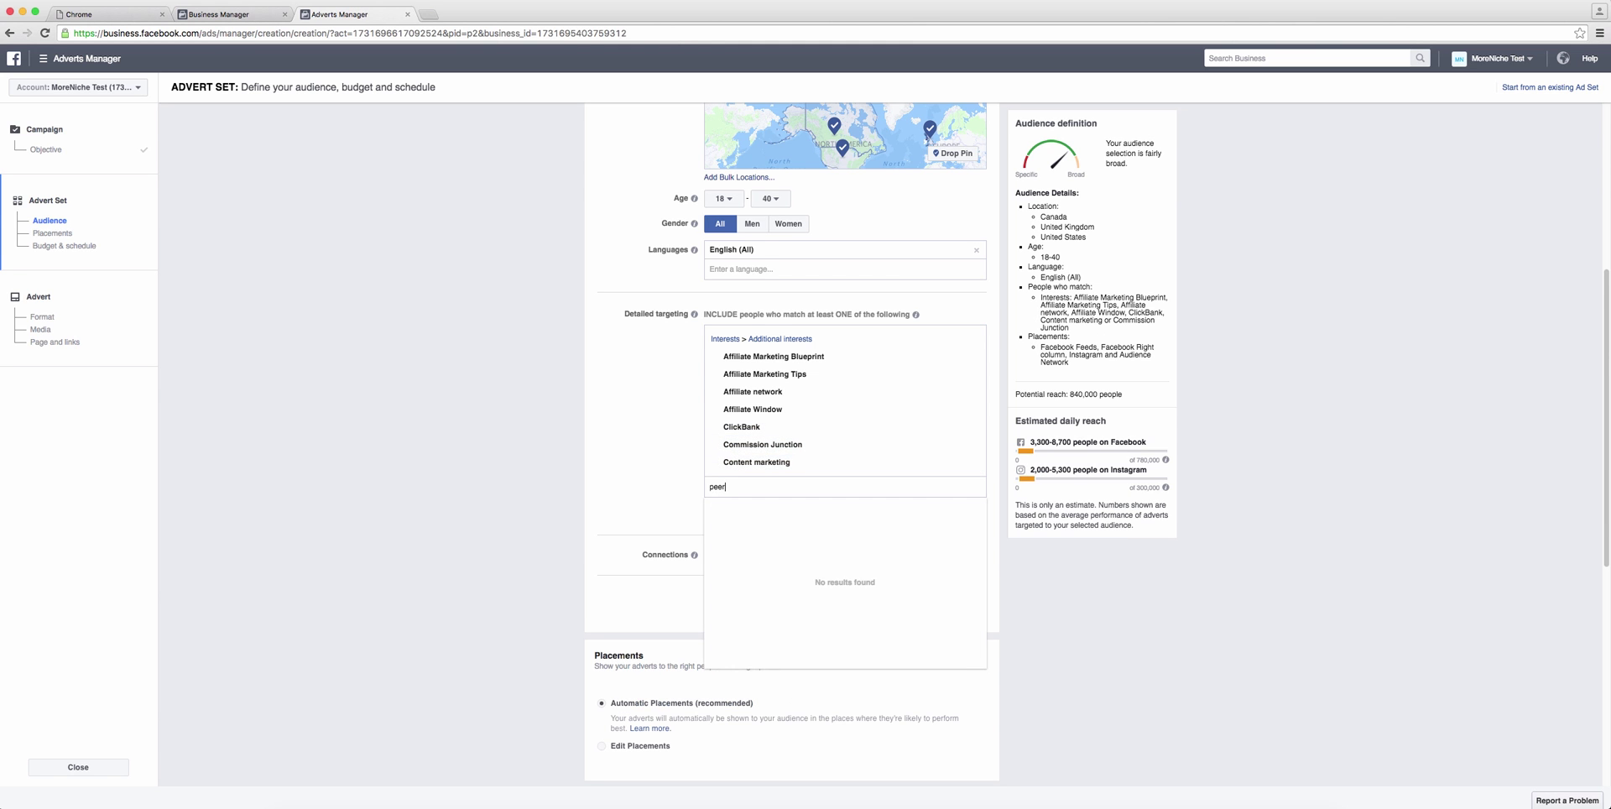
{"action": "left_click", "coordinate": [755, 507]}
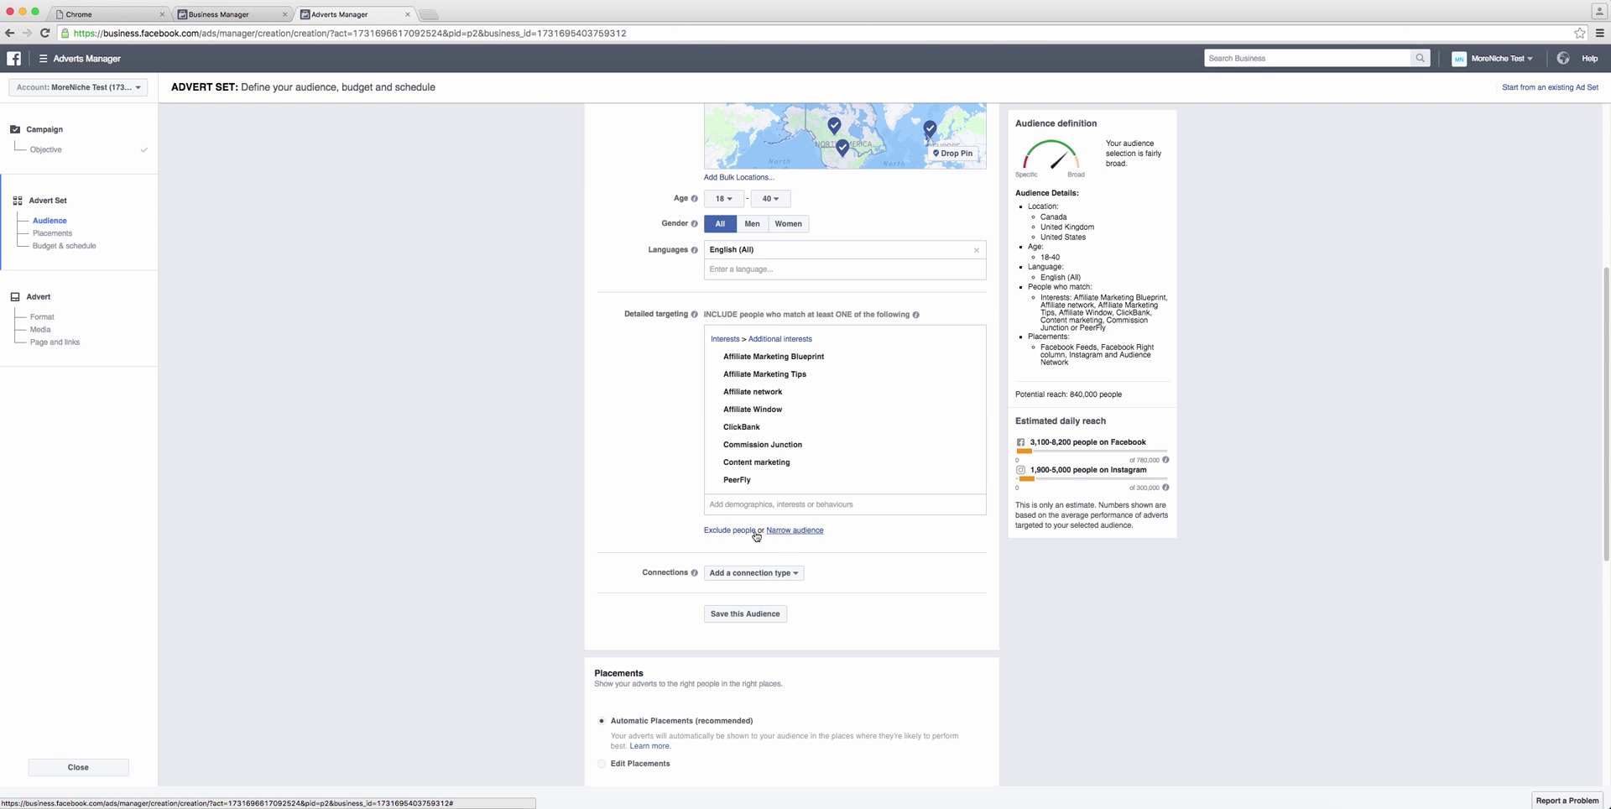
{"action": "left_click", "coordinate": [802, 532]}
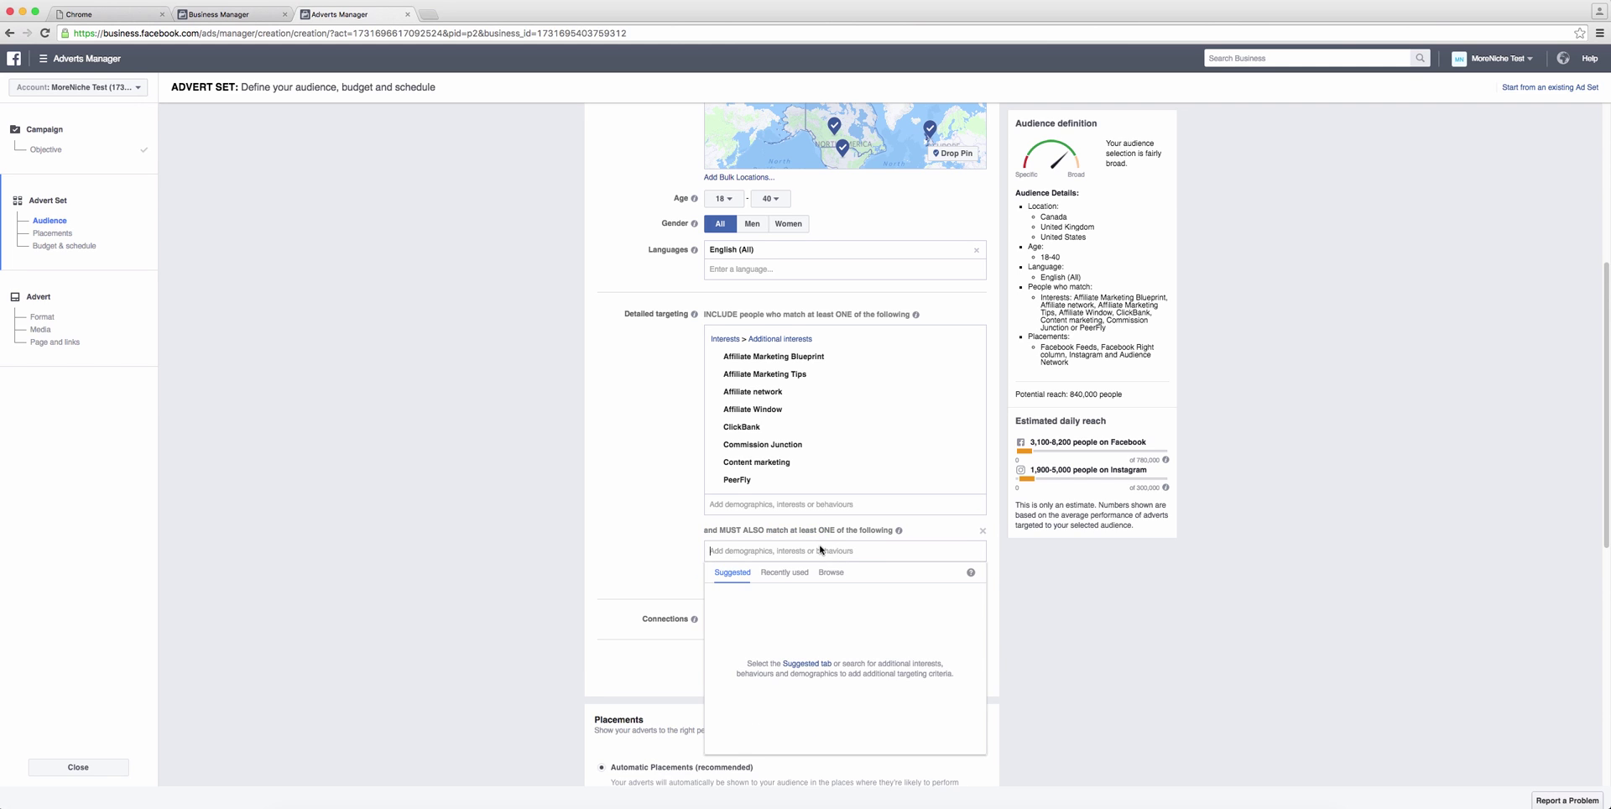
Step: Require the Affiliate marketing interest as well, narrowing potential reach to 120,000 people
{"action": "type", "text": "affiliate marketing"}
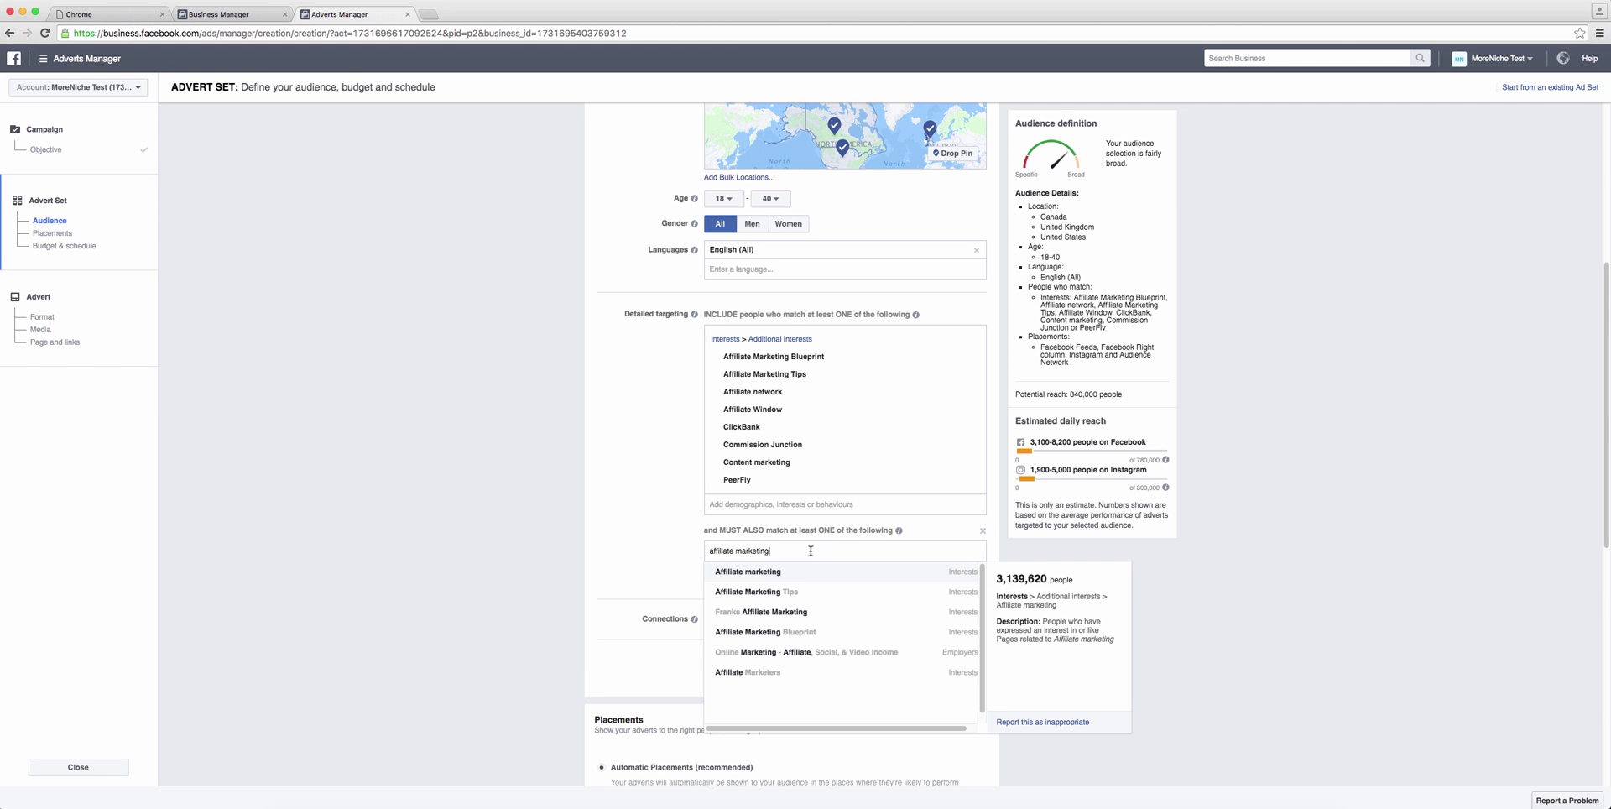
{"action": "left_click", "coordinate": [789, 576]}
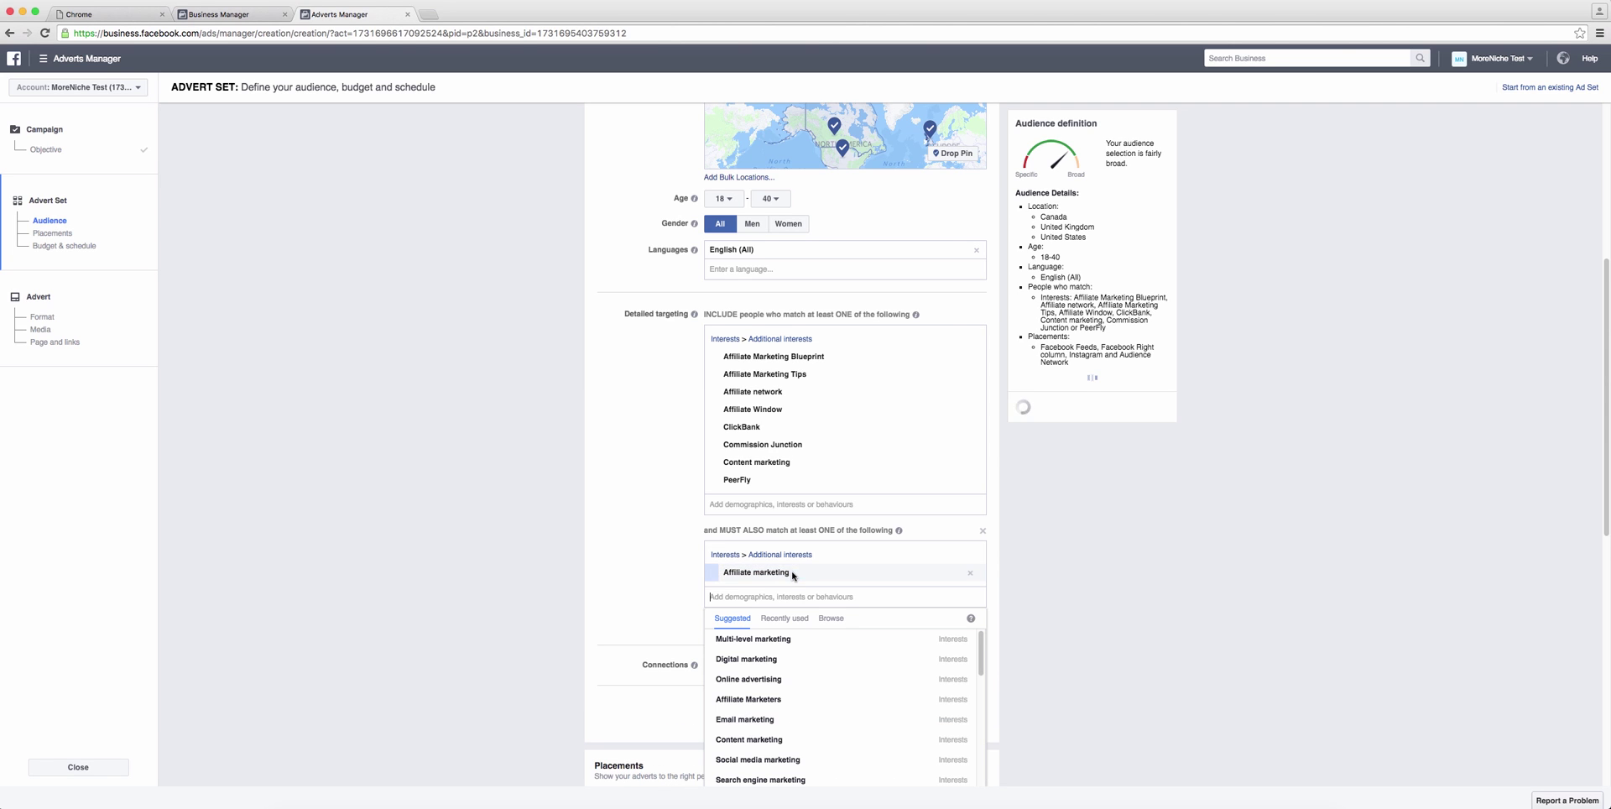
{"action": "left_click", "coordinate": [1040, 585]}
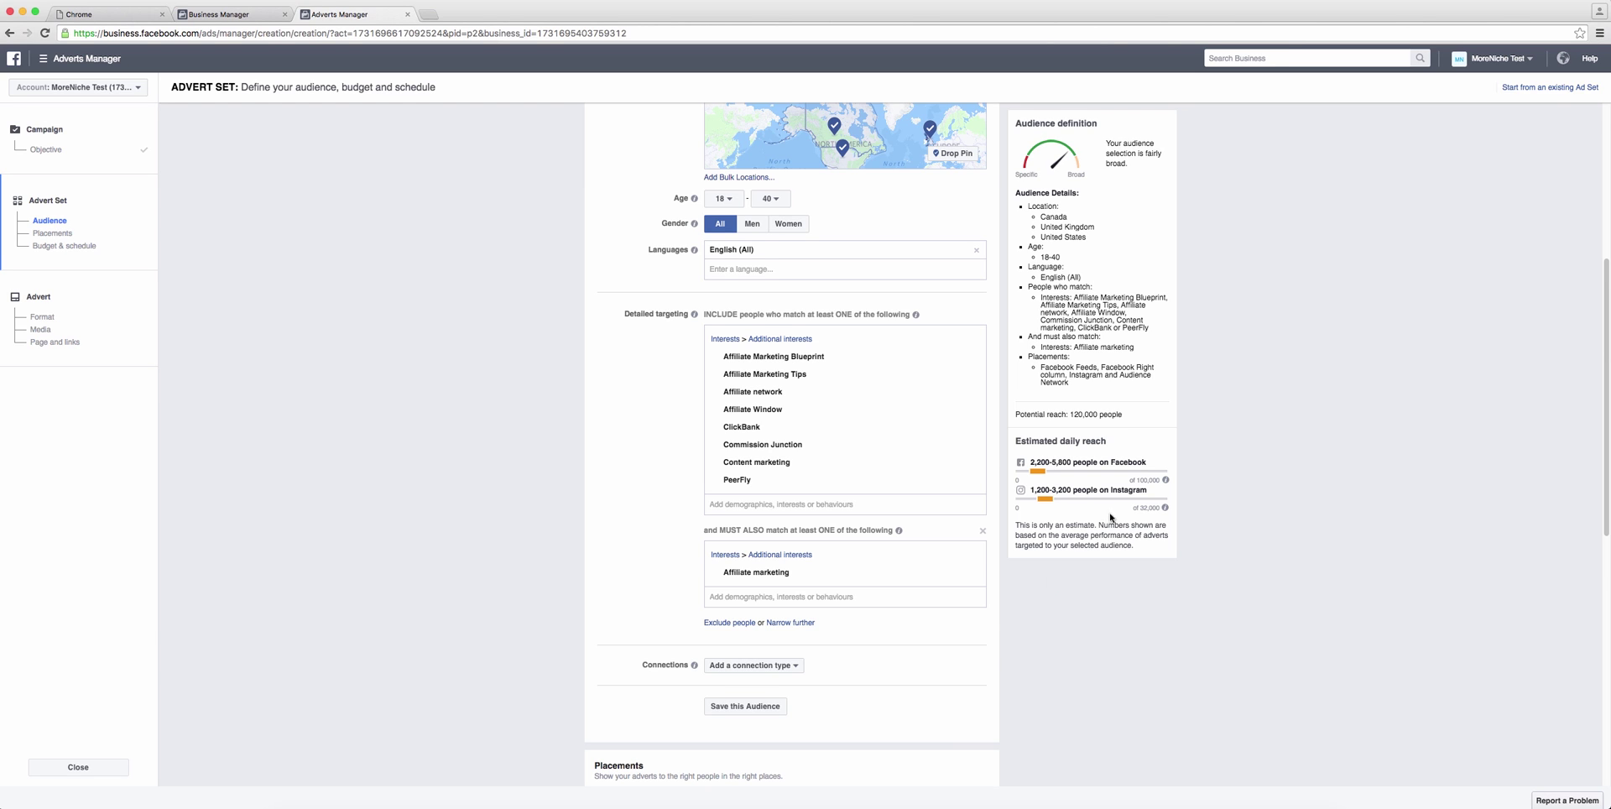
{"action": "left_click_drag", "start_coordinate": [1125, 414], "coordinate": [1067, 412]}
{"action": "scroll", "coordinate": [638, 459], "scroll_direction": "down", "scroll_amount": 2}
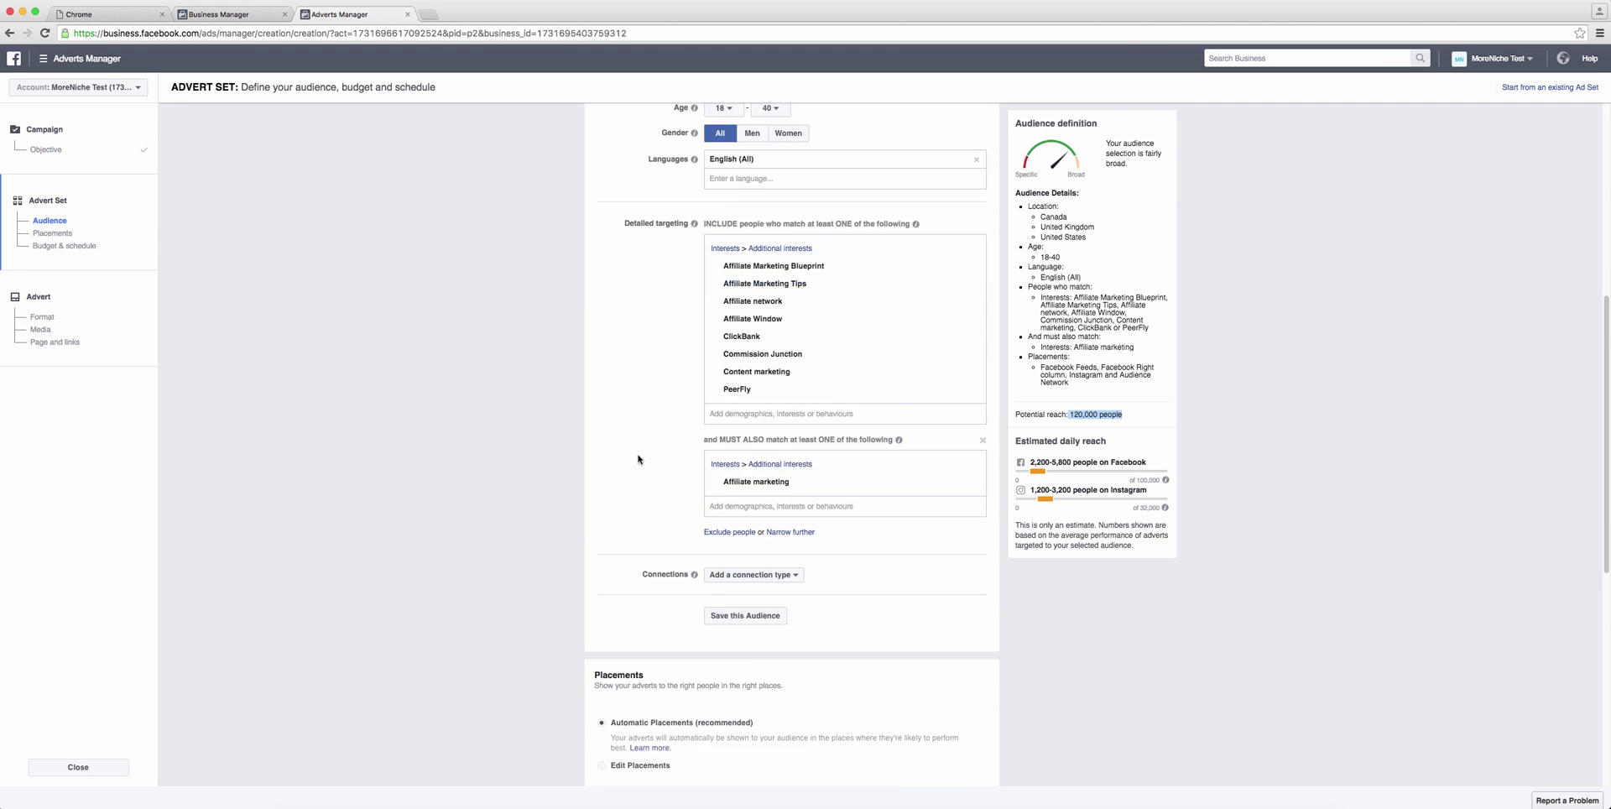
{"action": "scroll", "coordinate": [638, 459], "scroll_direction": "down", "scroll_amount": 2}
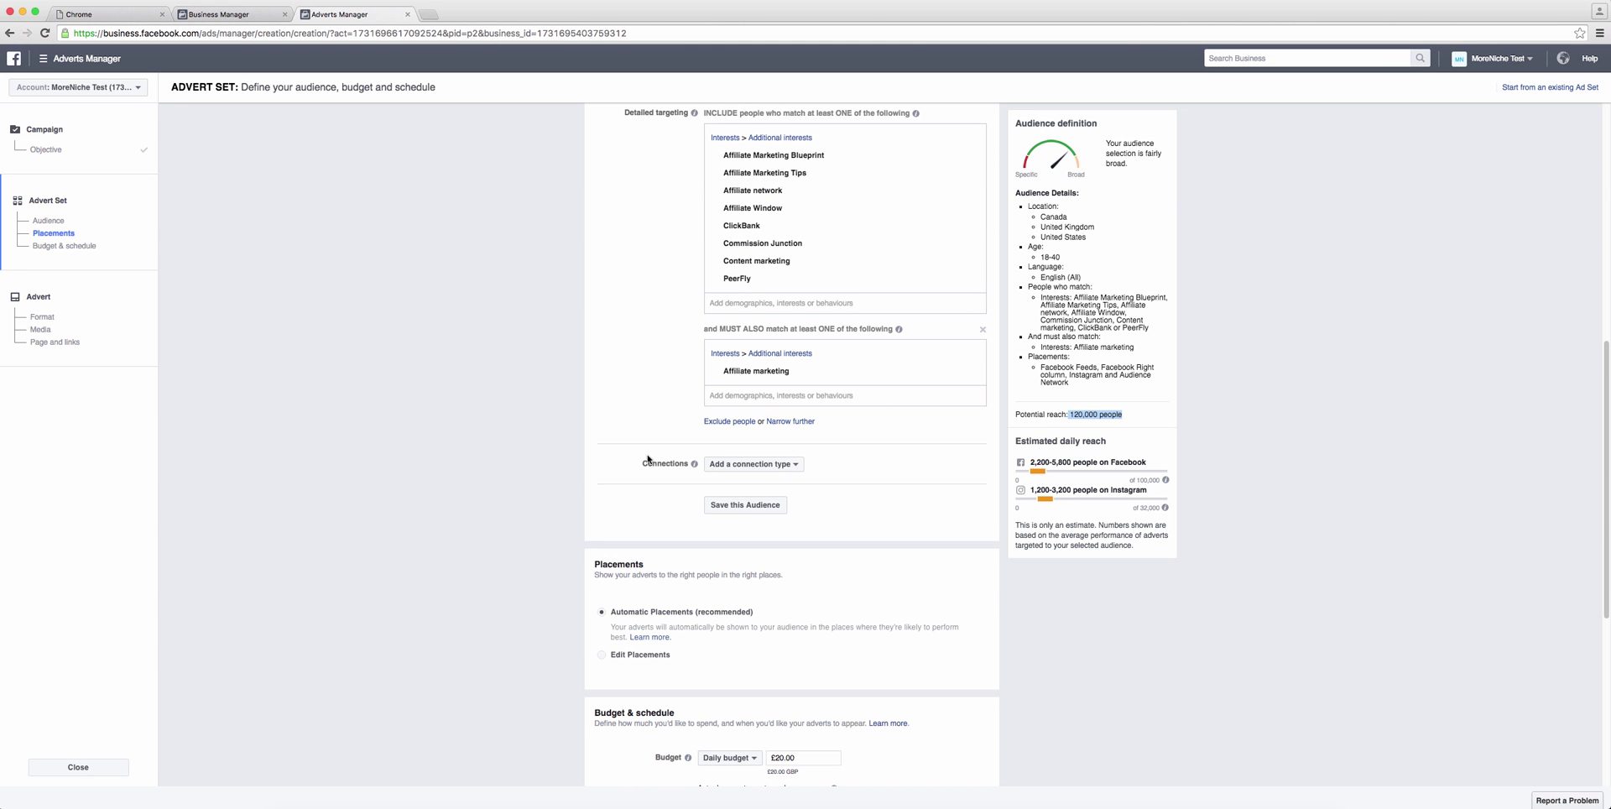
{"action": "left_click", "coordinate": [797, 466]}
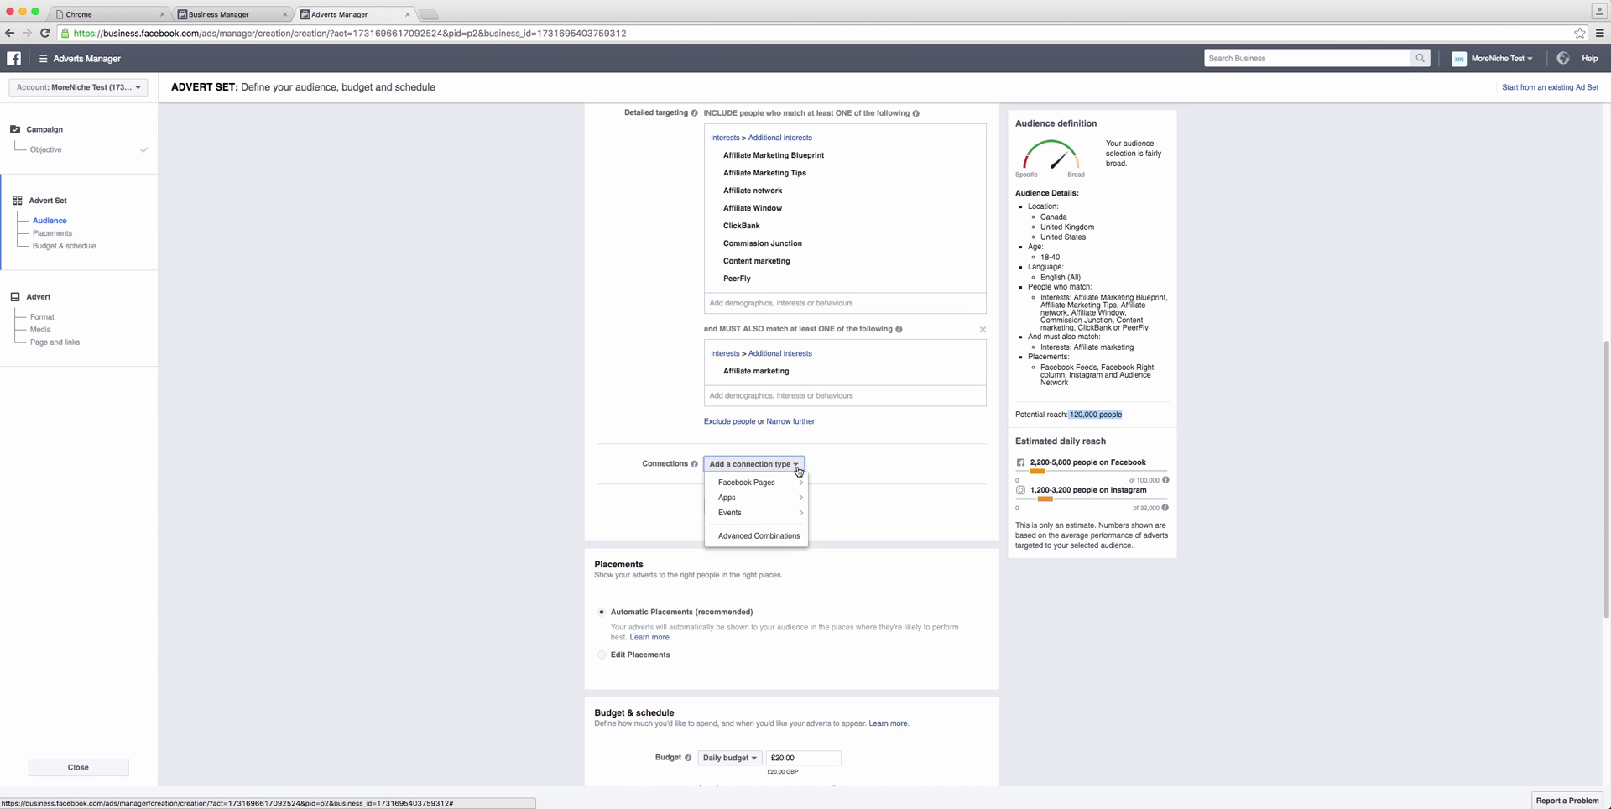
{"action": "mouse_move", "coordinate": [793, 482]}
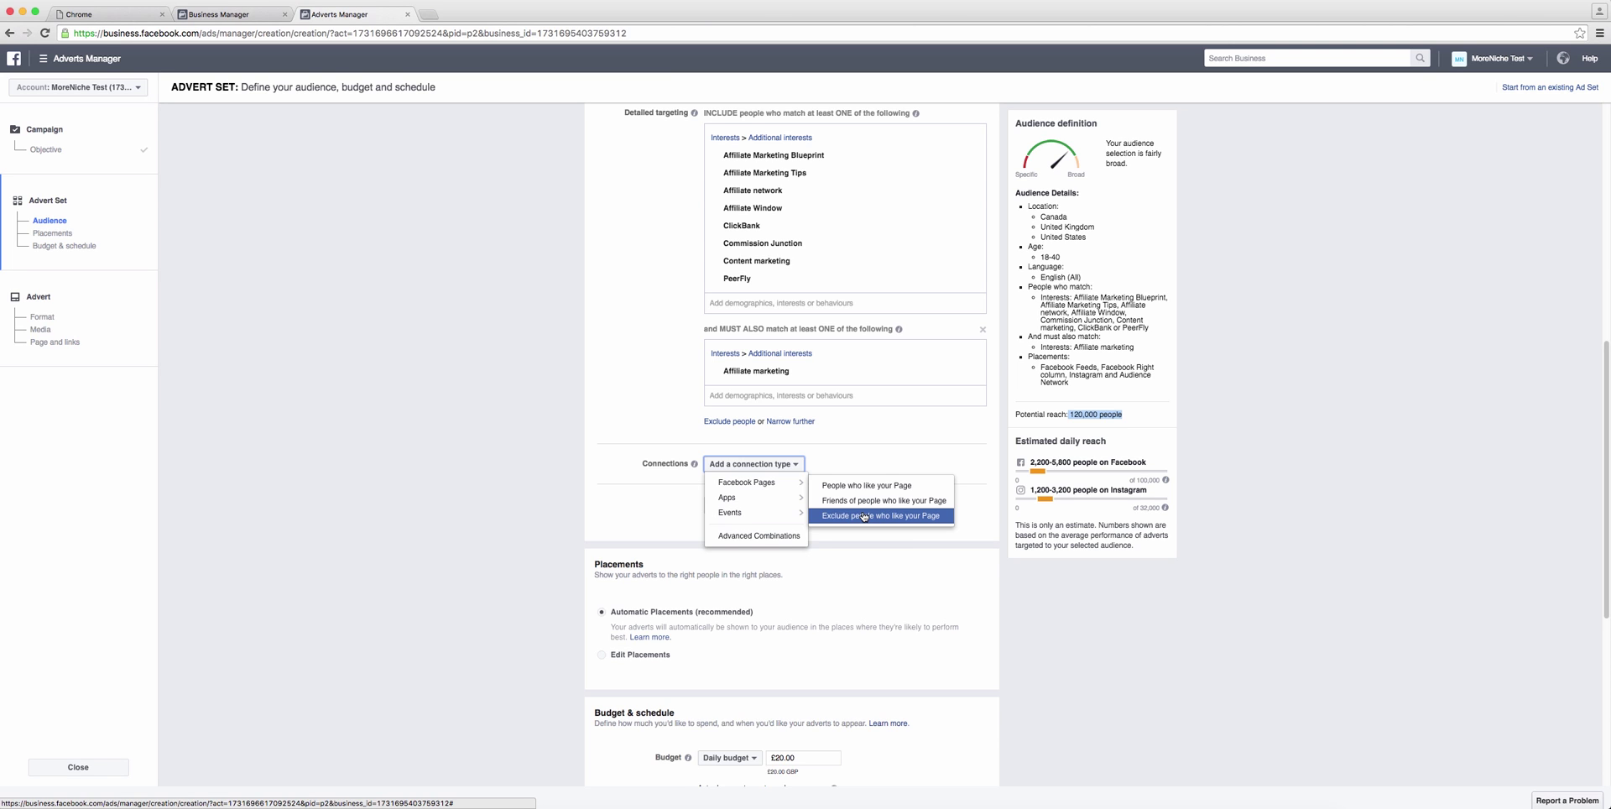
{"action": "left_click", "coordinate": [660, 497]}
{"action": "scroll", "coordinate": [661, 498], "scroll_direction": "down", "scroll_amount": 1}
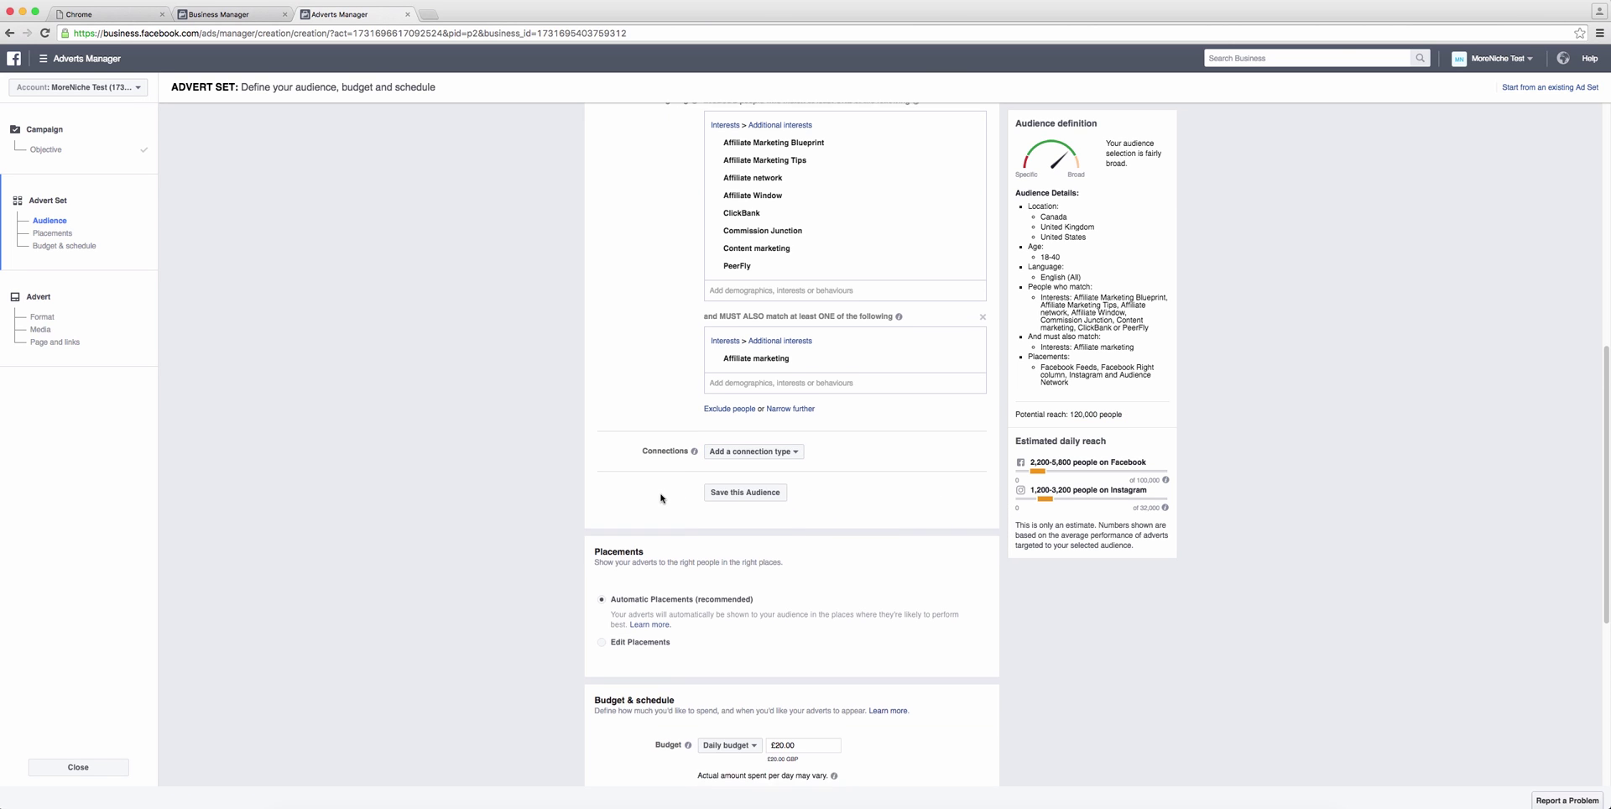
{"action": "scroll", "coordinate": [660, 498], "scroll_direction": "down", "scroll_amount": 2}
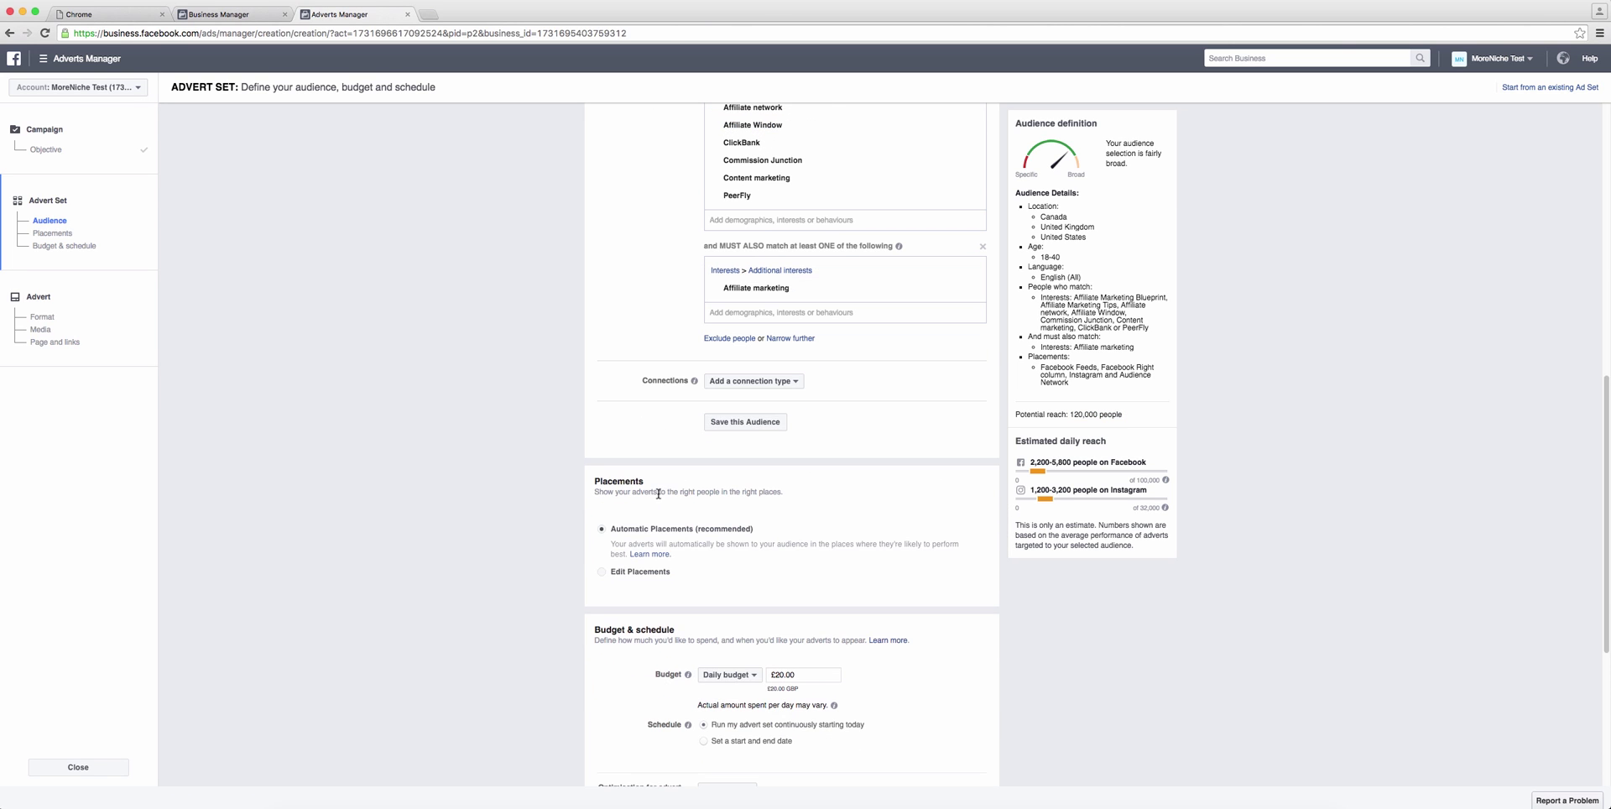
Step: Switch to manual placements and expand Facebook into its Feeds and Right column options
{"action": "left_click", "coordinate": [603, 575]}
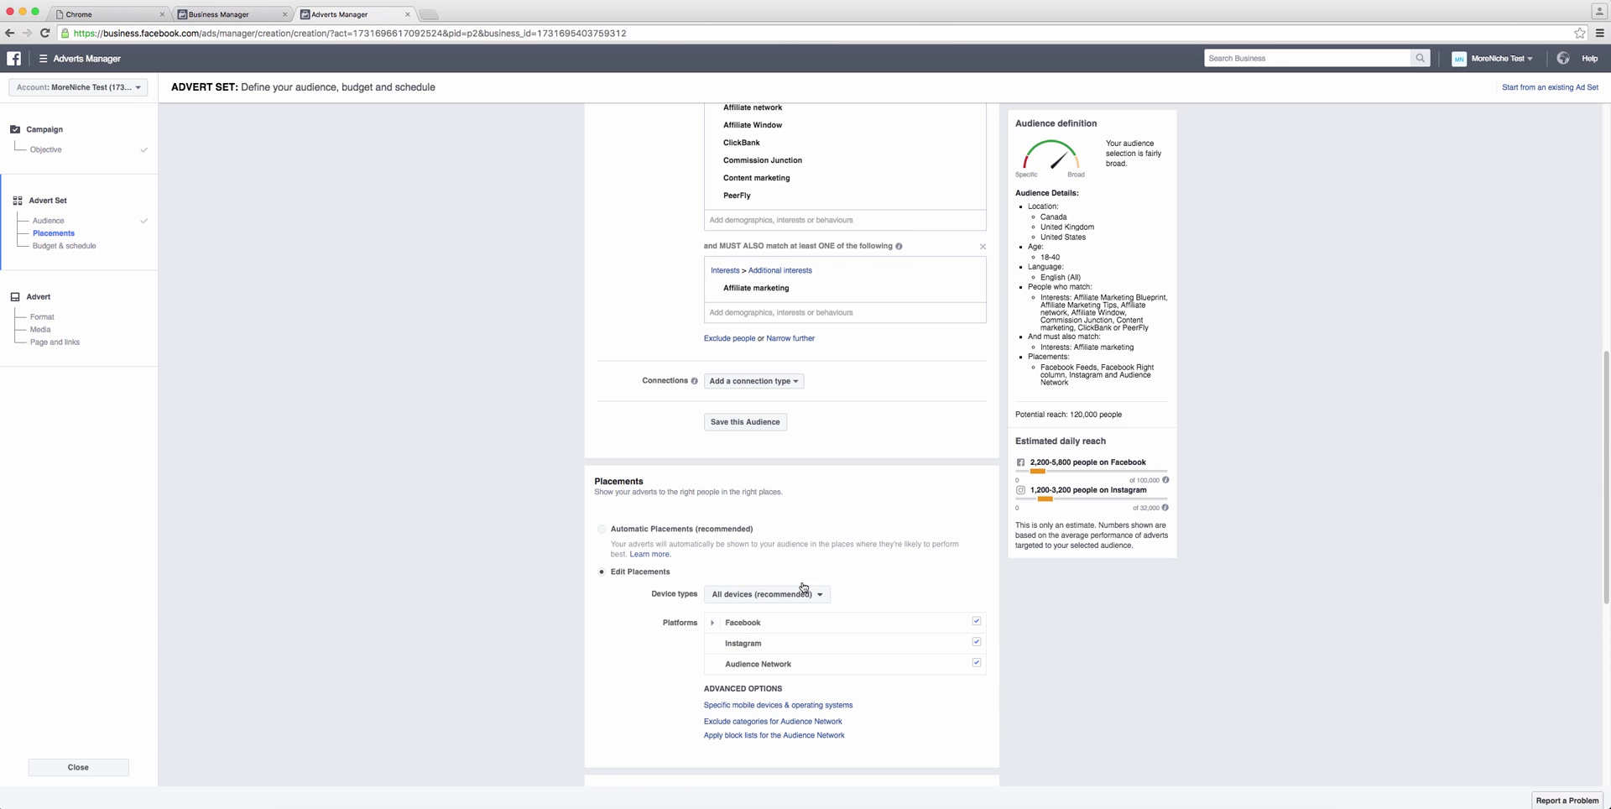
{"action": "scroll", "coordinate": [850, 562], "scroll_direction": "down", "scroll_amount": 1}
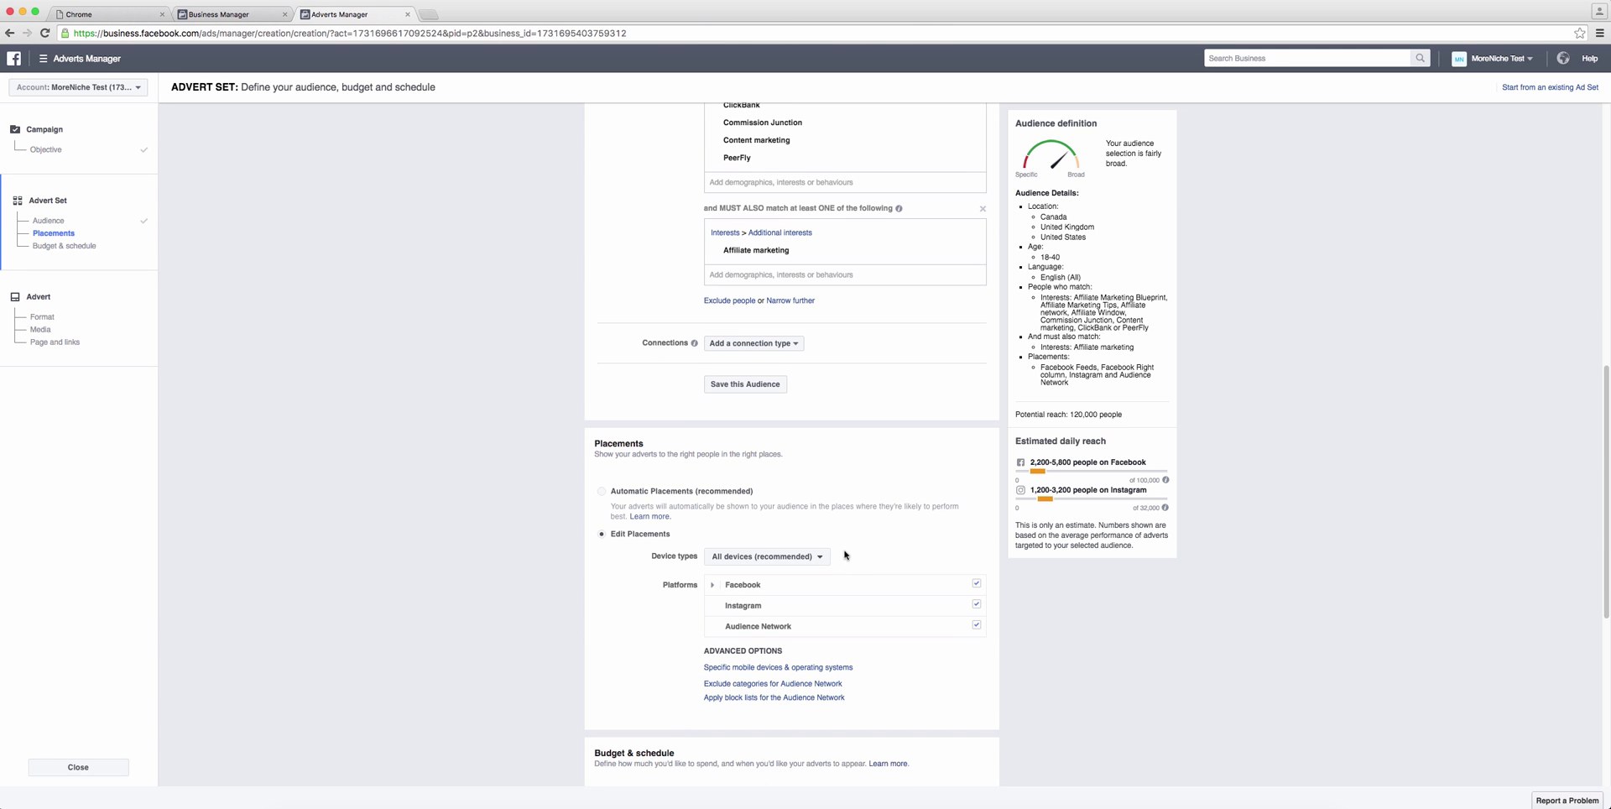
{"action": "scroll", "coordinate": [846, 527], "scroll_direction": "down", "scroll_amount": 1}
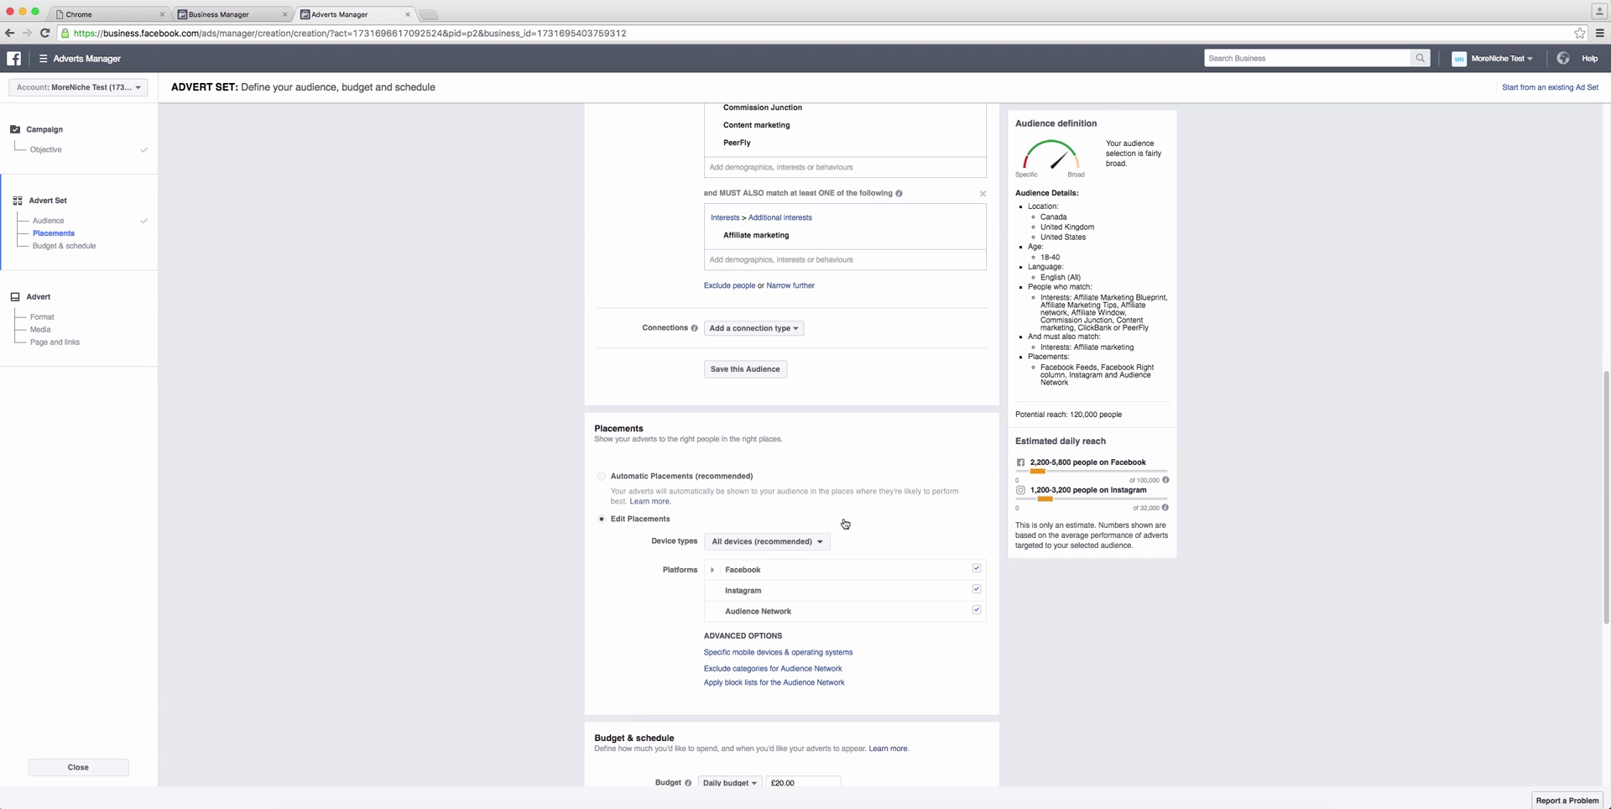
{"action": "mouse_move", "coordinate": [869, 568]}
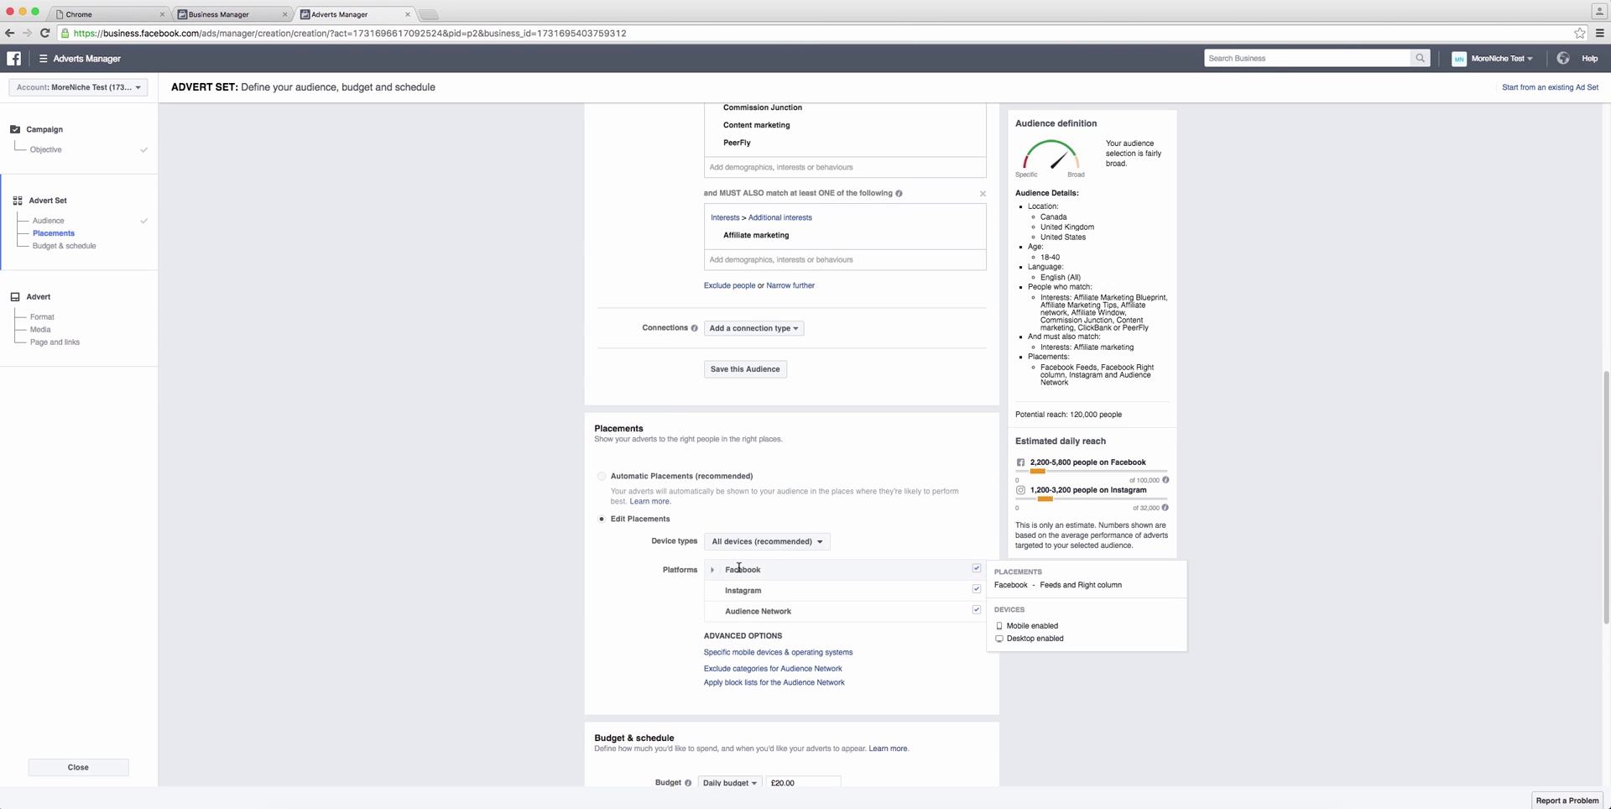
{"action": "left_click", "coordinate": [713, 570]}
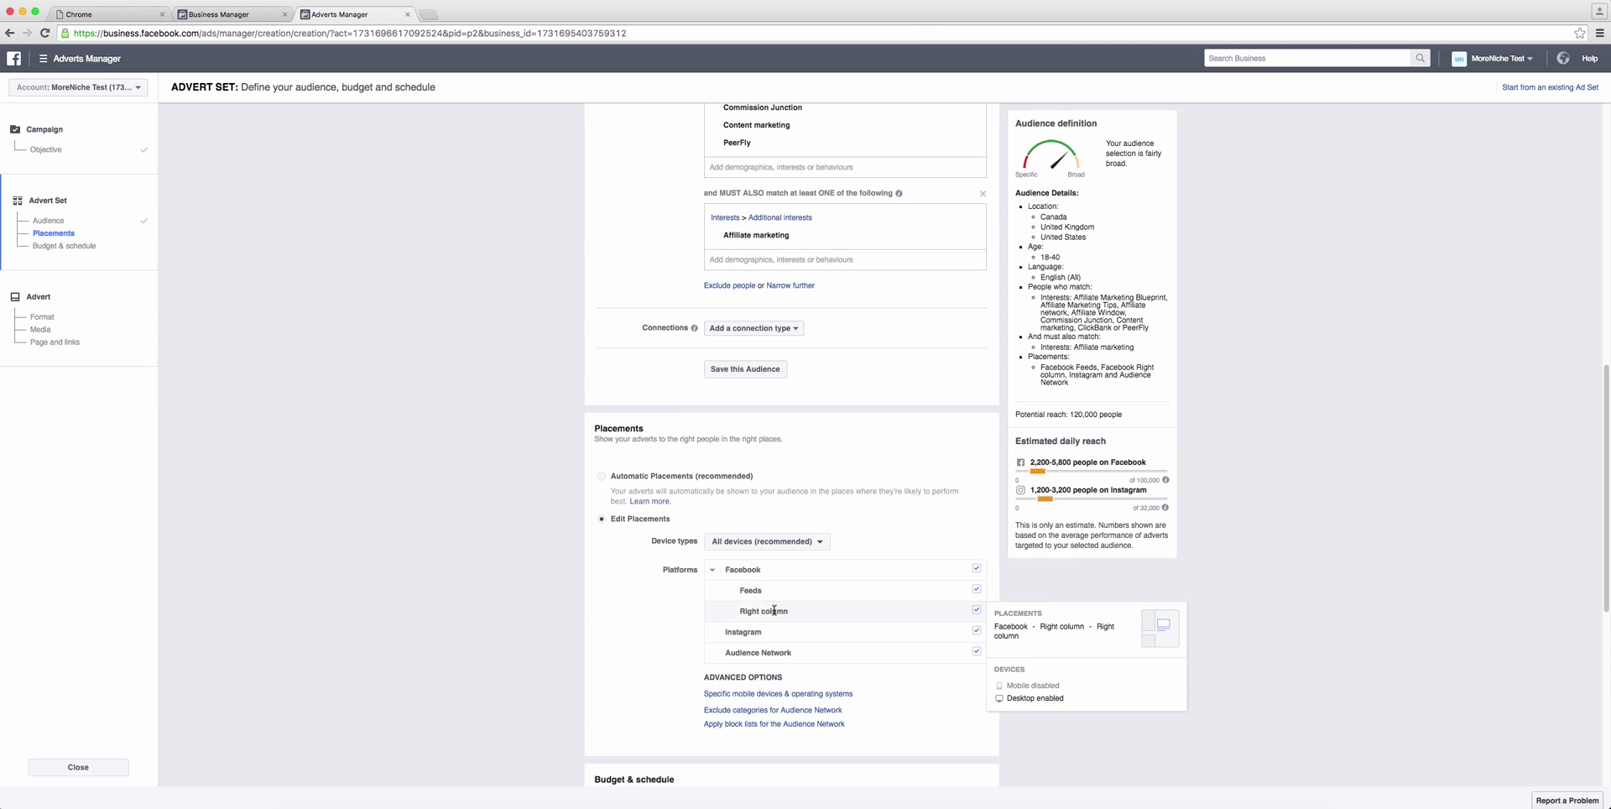
{"action": "mouse_move", "coordinate": [762, 651]}
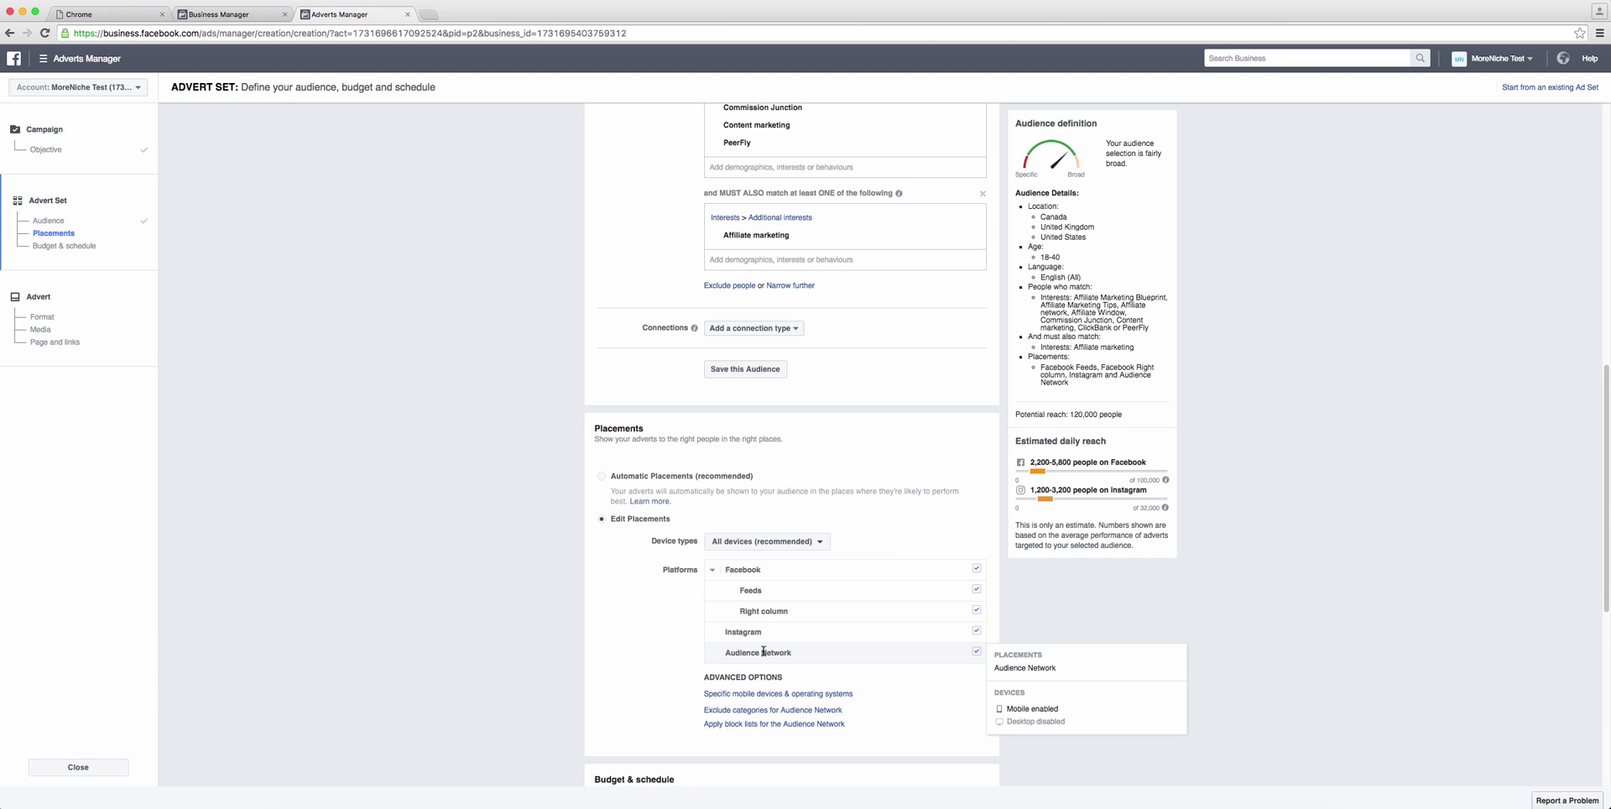
{"action": "scroll", "coordinate": [840, 696], "scroll_direction": "down", "scroll_amount": 3}
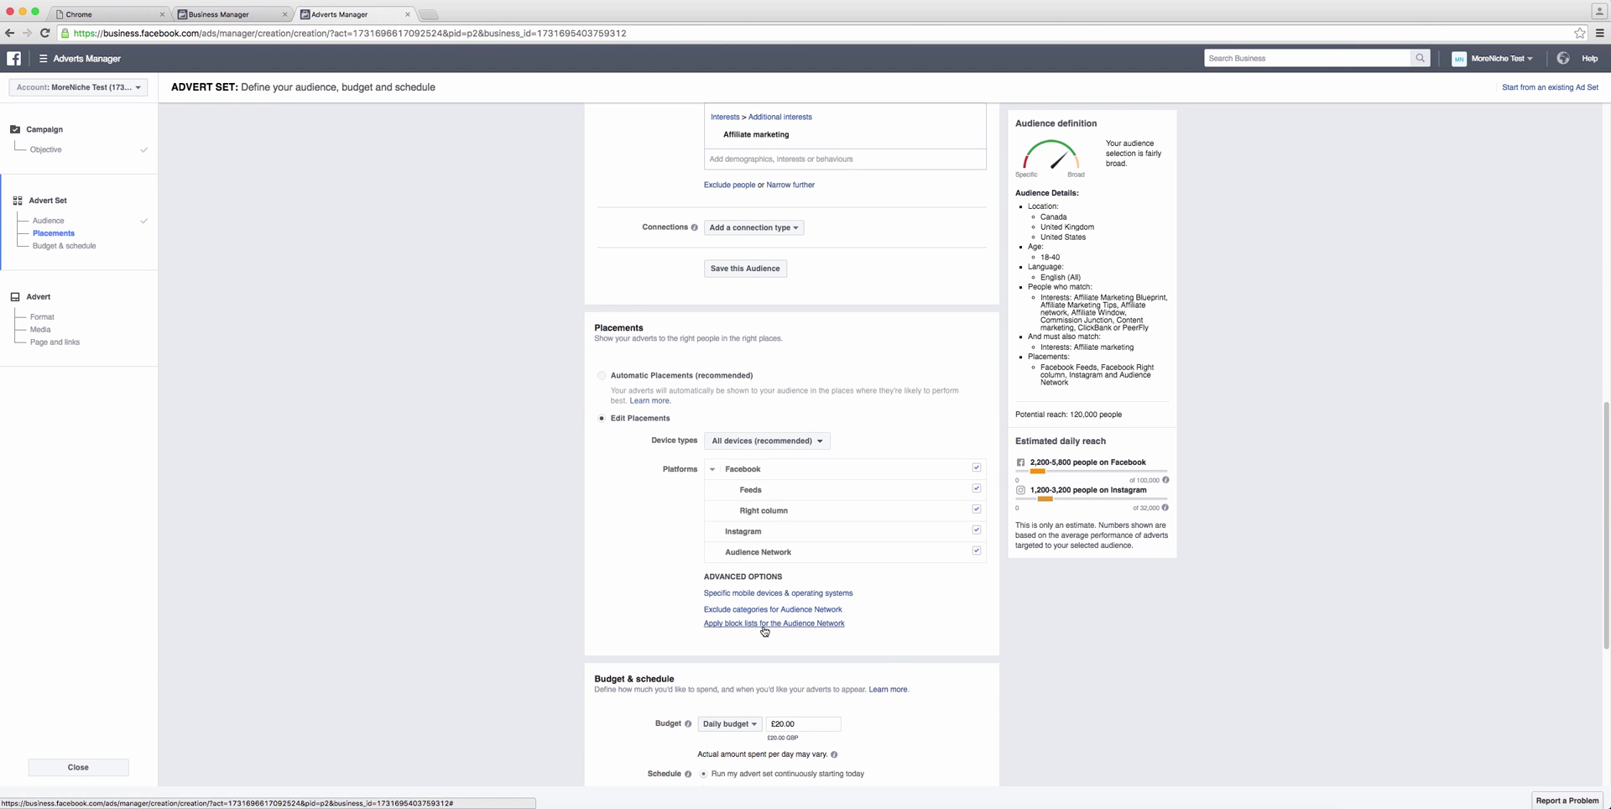
{"action": "scroll", "coordinate": [890, 625], "scroll_direction": "down", "scroll_amount": 2}
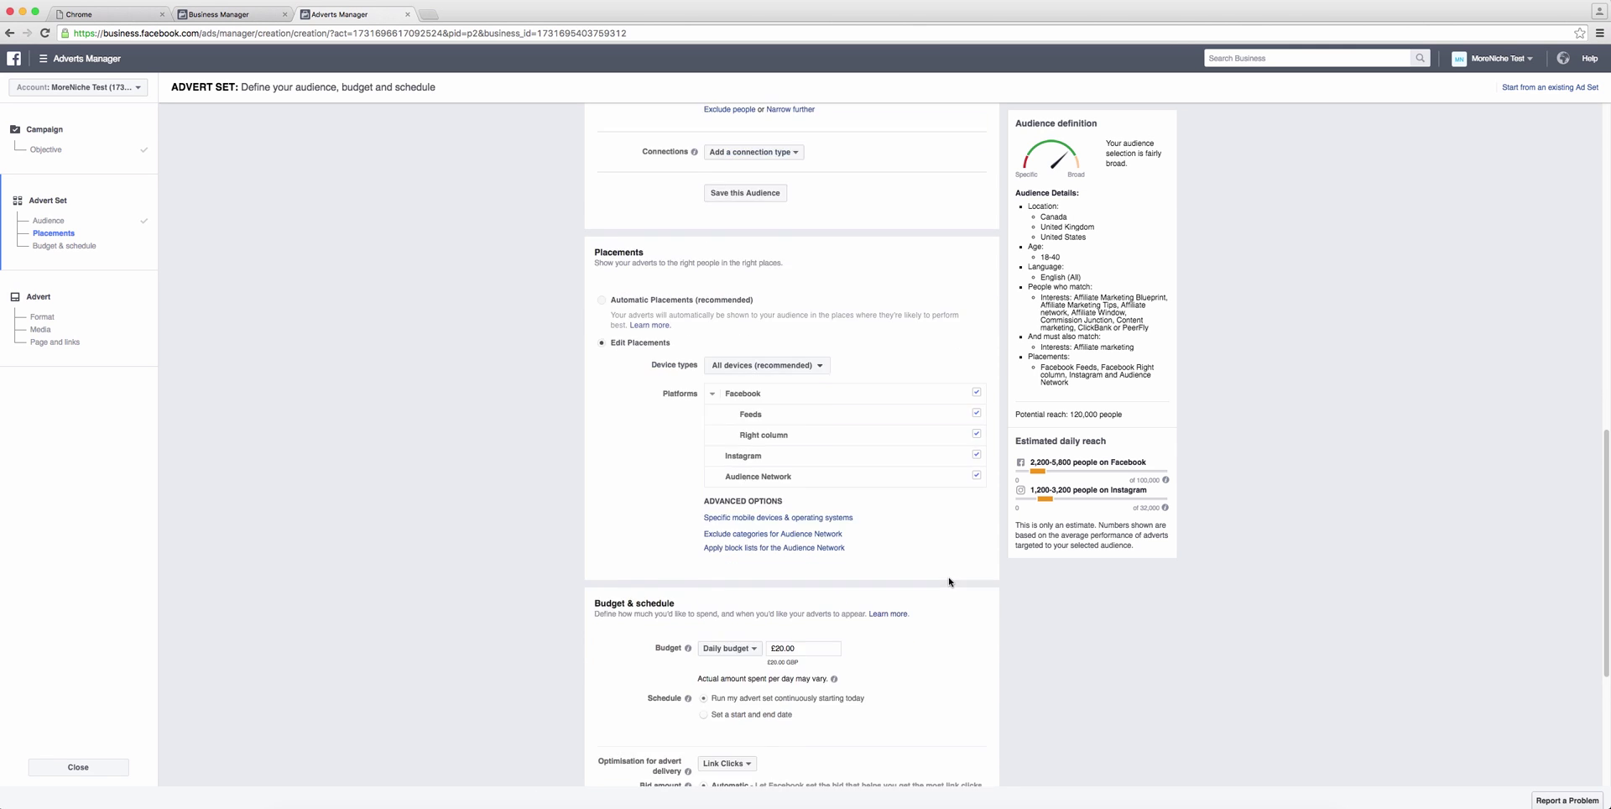
{"action": "scroll", "coordinate": [949, 581], "scroll_direction": "down", "scroll_amount": 2}
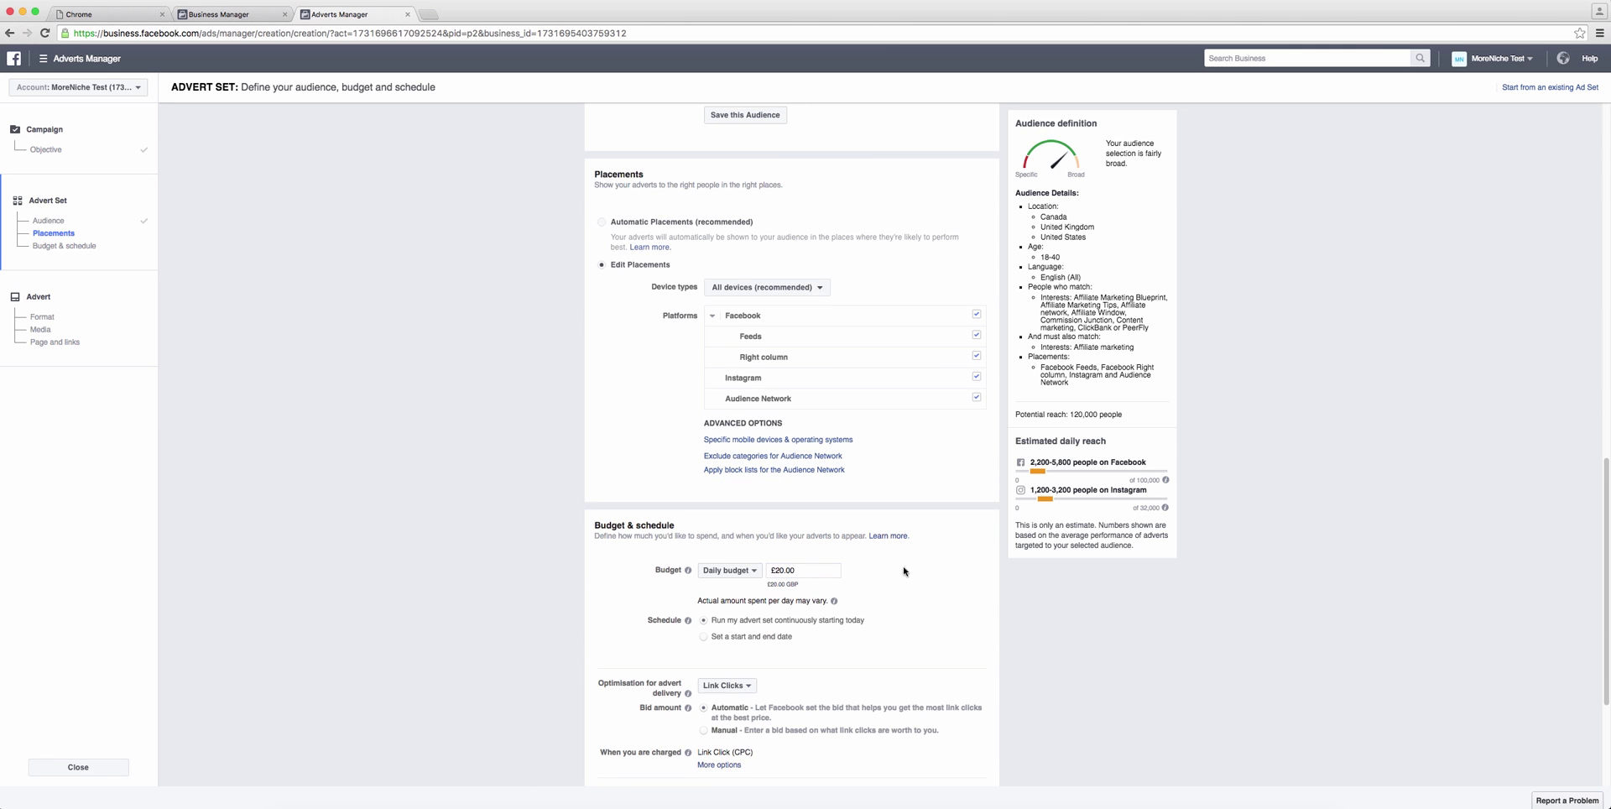
Step: Change the budget to a £90.00 lifetime budget
{"action": "left_click", "coordinate": [755, 573]}
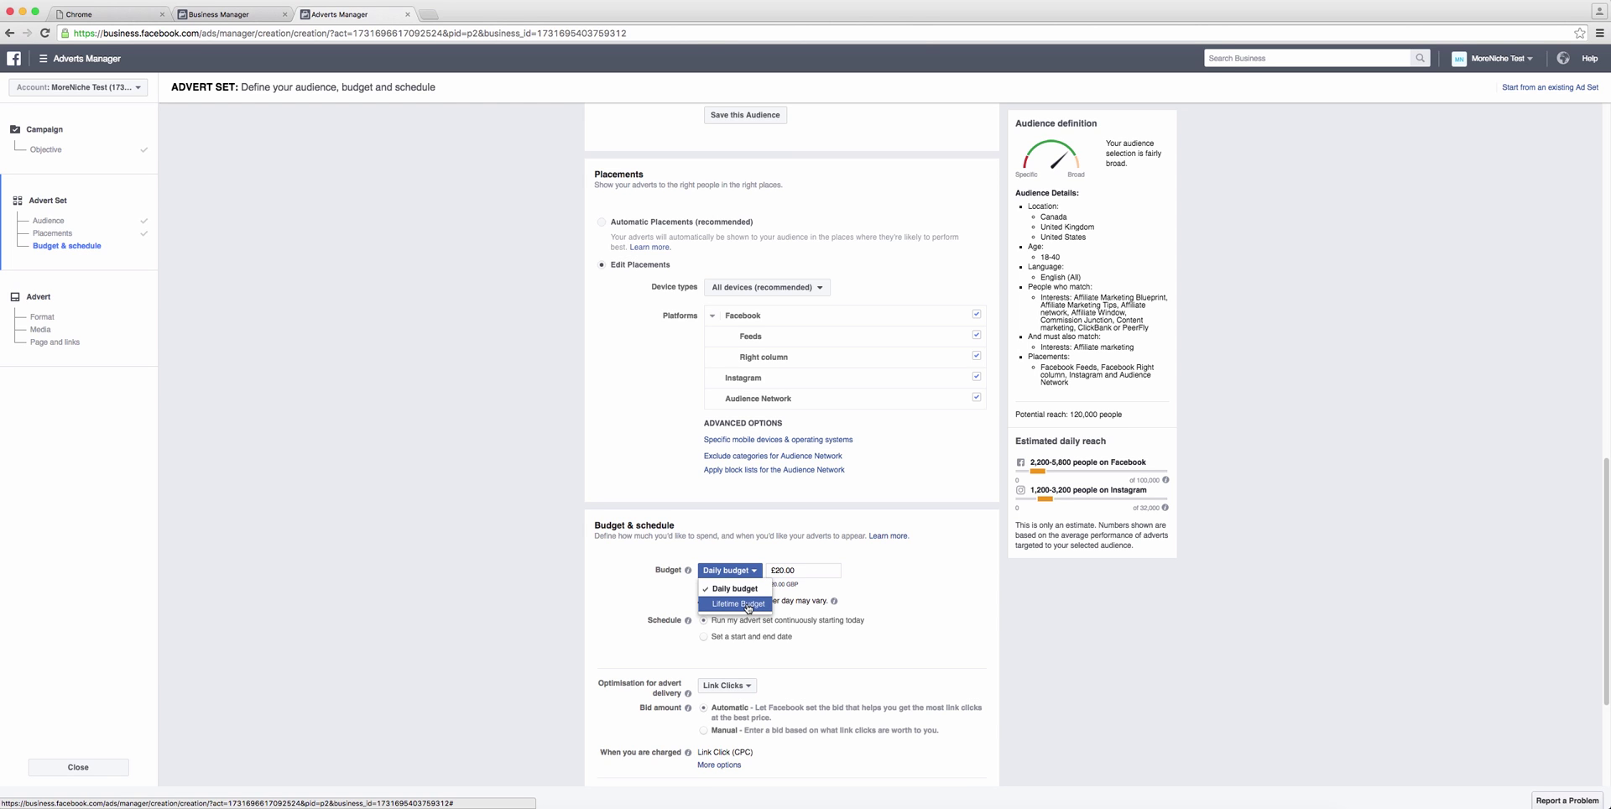
{"action": "left_click", "coordinate": [748, 606]}
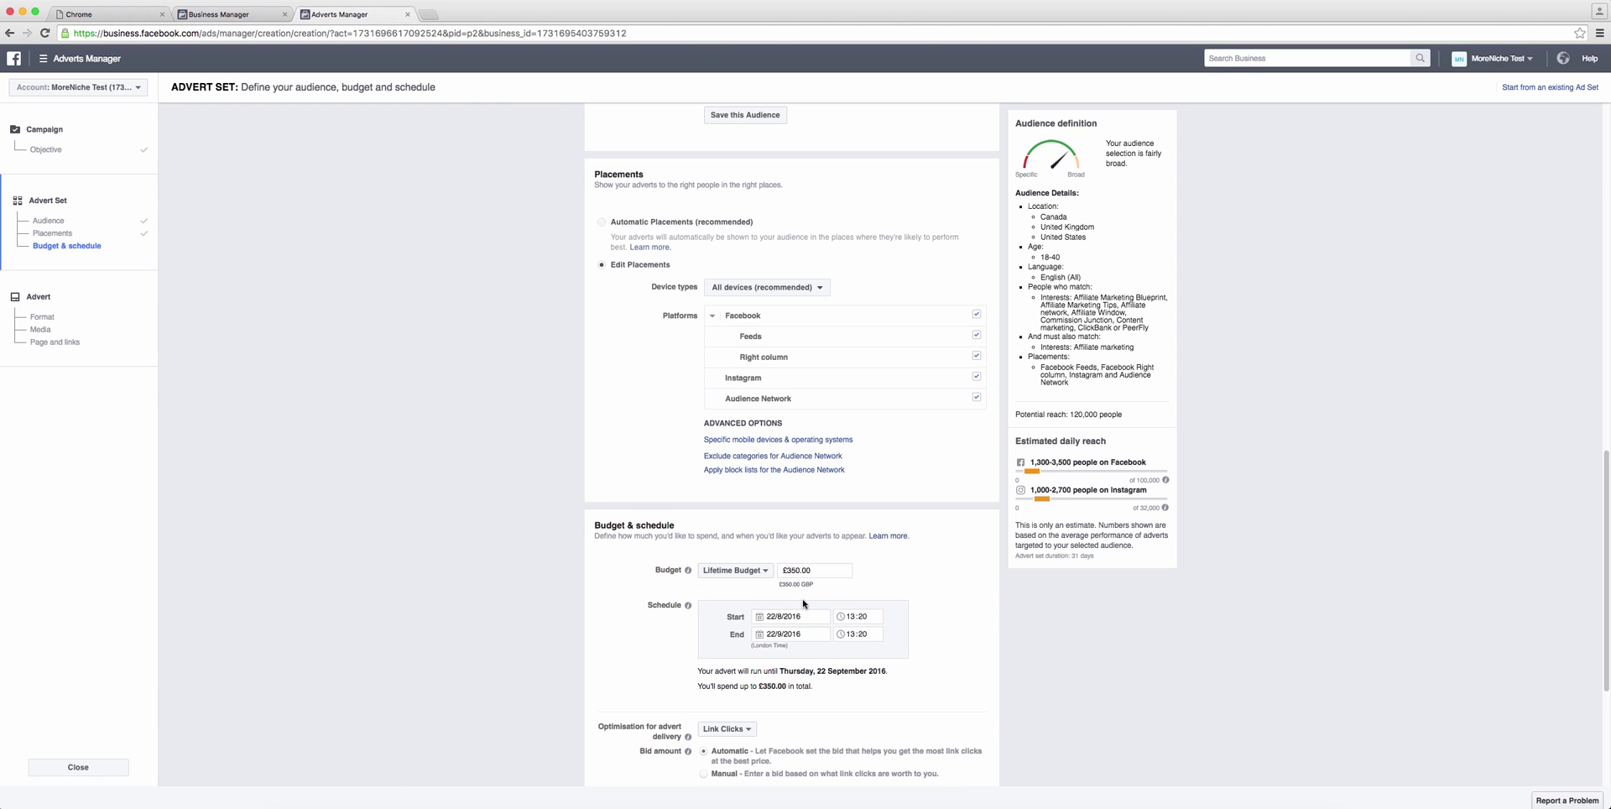
{"action": "triple_click", "coordinate": [843, 570]}
{"action": "type", "text": "90.00"}
{"action": "left_click", "coordinate": [925, 564]}
{"action": "mouse_move", "coordinate": [841, 571]}
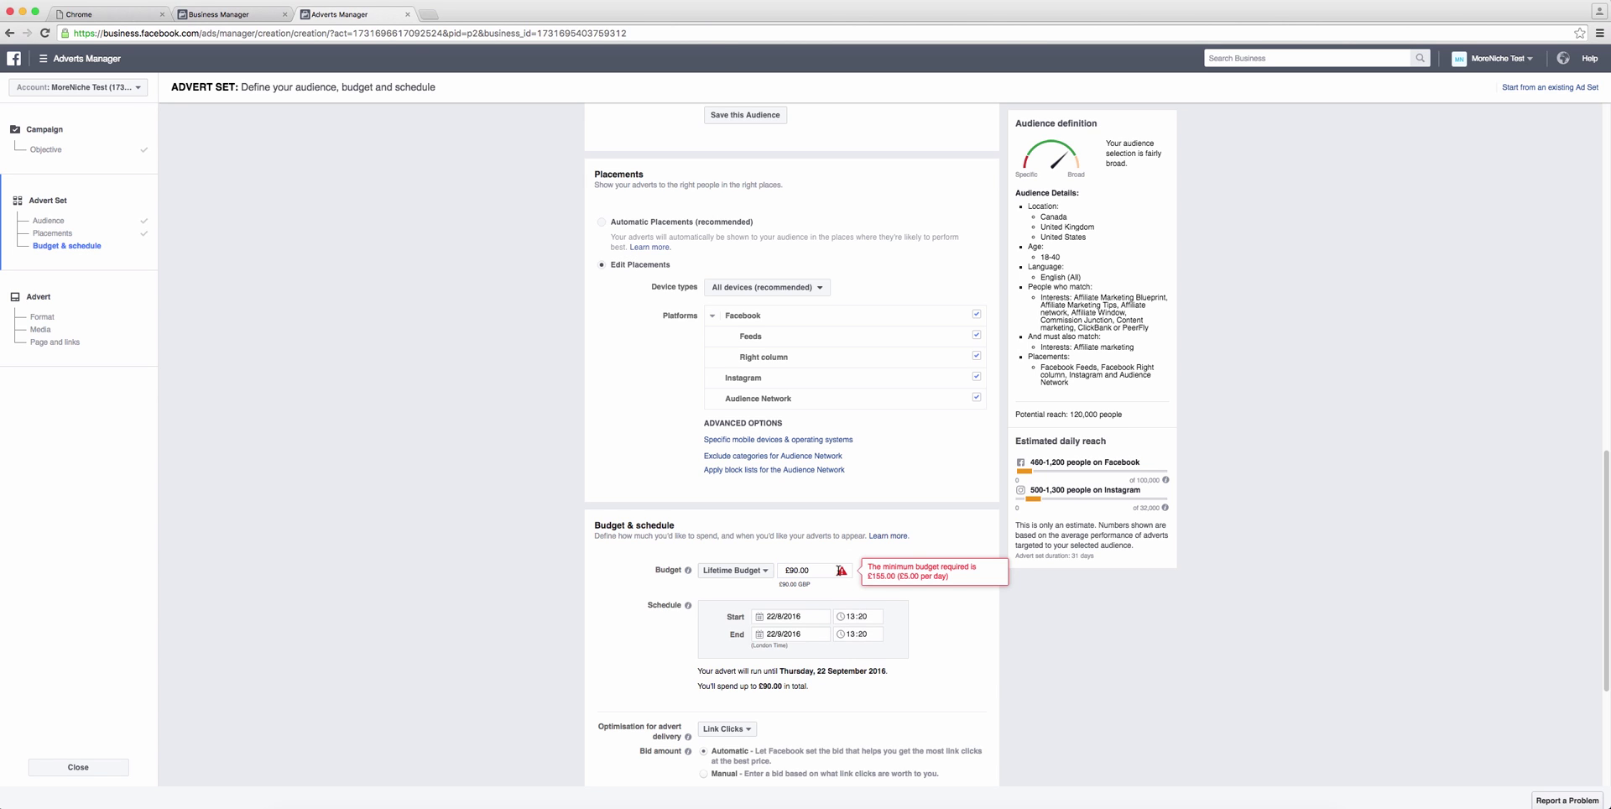
Step: Set the end date to 31 August 2016 and the start time minutes to 25
{"action": "left_click", "coordinate": [818, 633]}
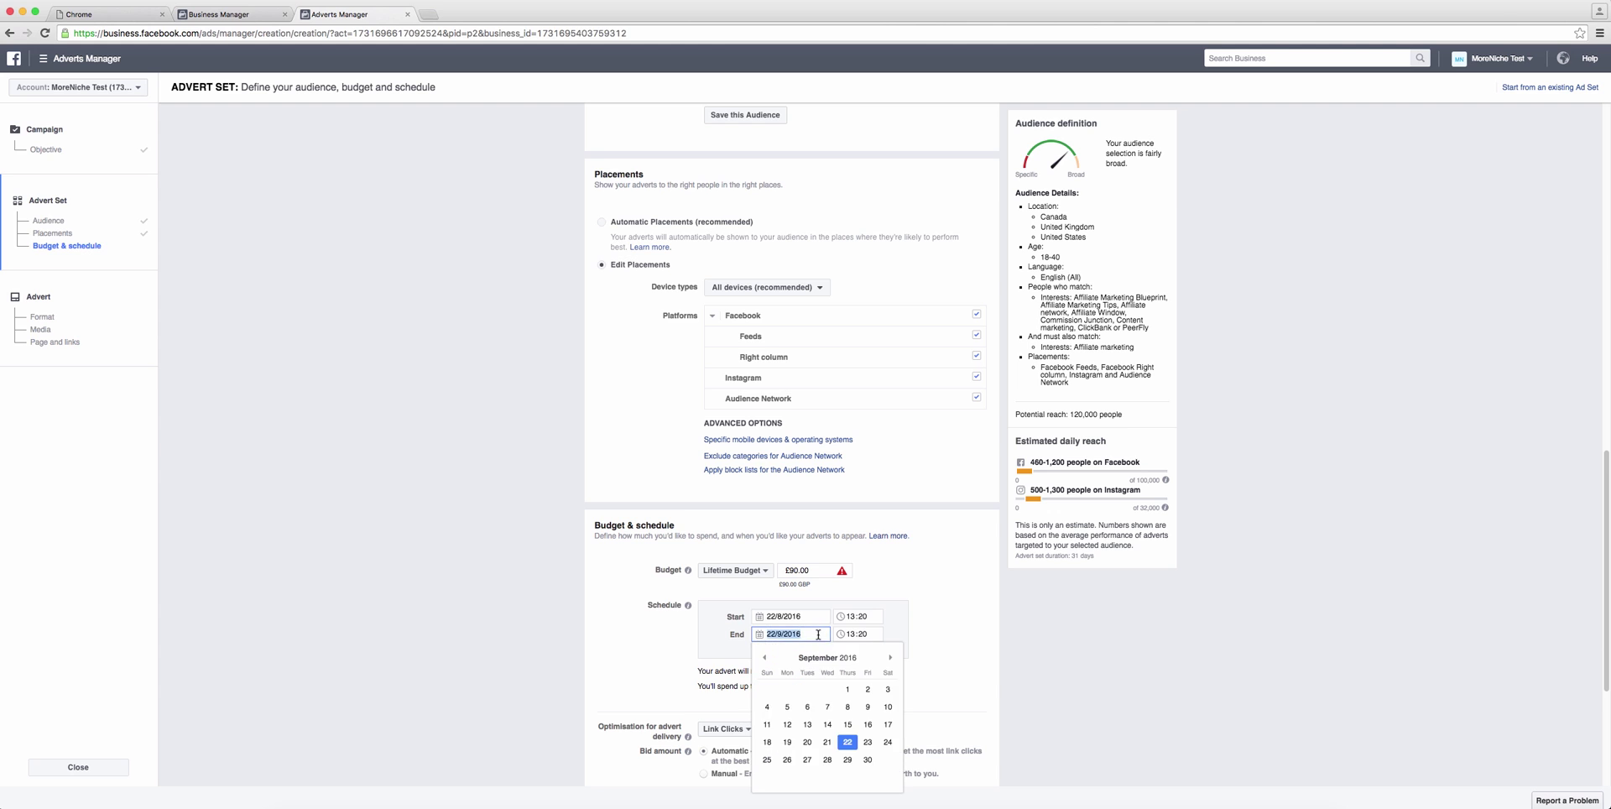
{"action": "left_click", "coordinate": [827, 759]}
{"action": "left_click", "coordinate": [863, 616]}
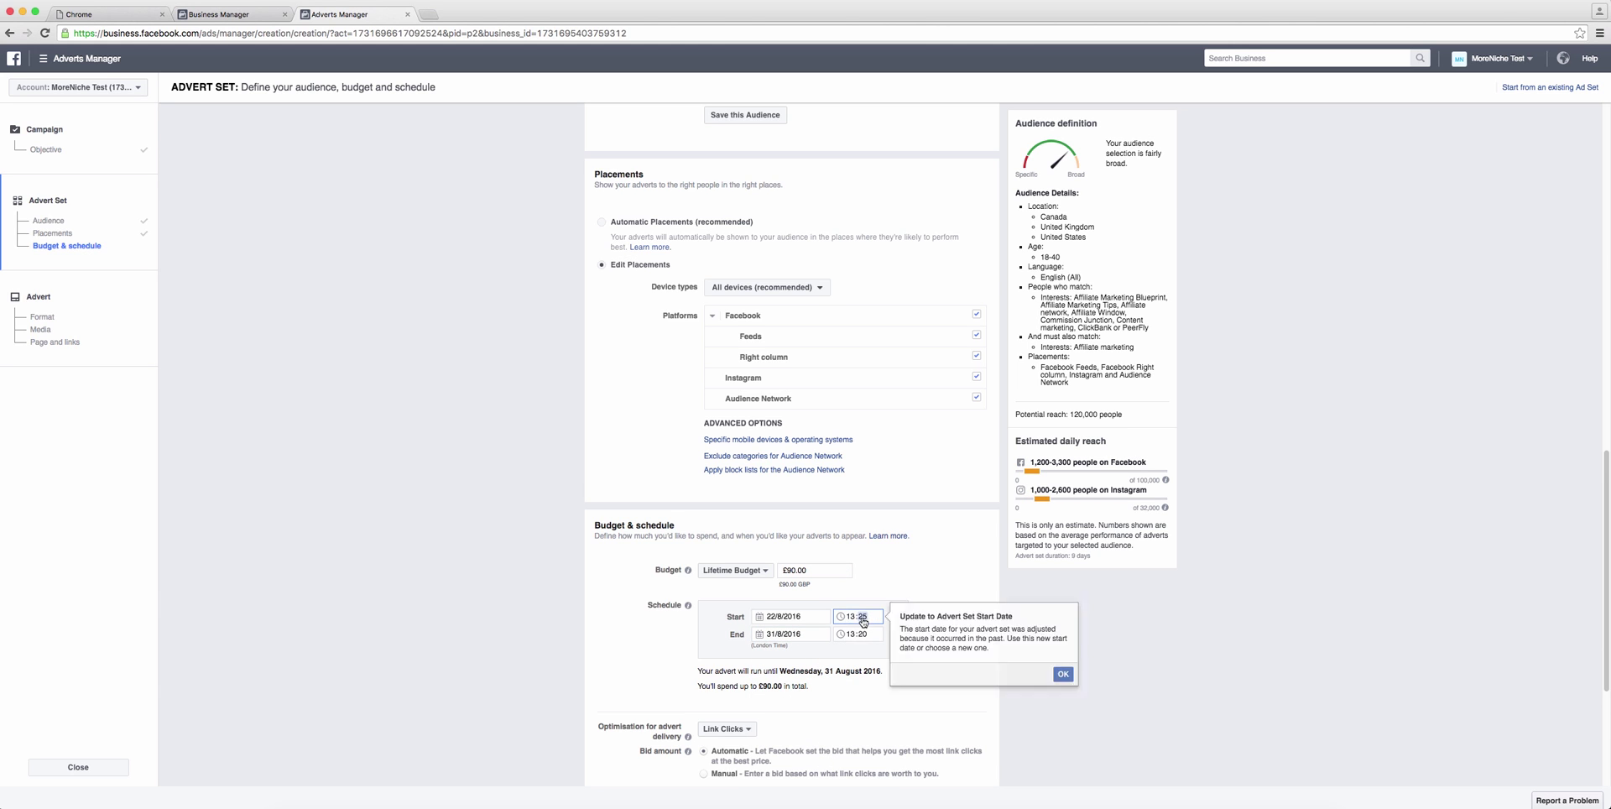
{"action": "type", "text": "25"}
{"action": "left_click", "coordinate": [916, 633]}
{"action": "scroll", "coordinate": [916, 633], "scroll_direction": "down", "scroll_amount": 1}
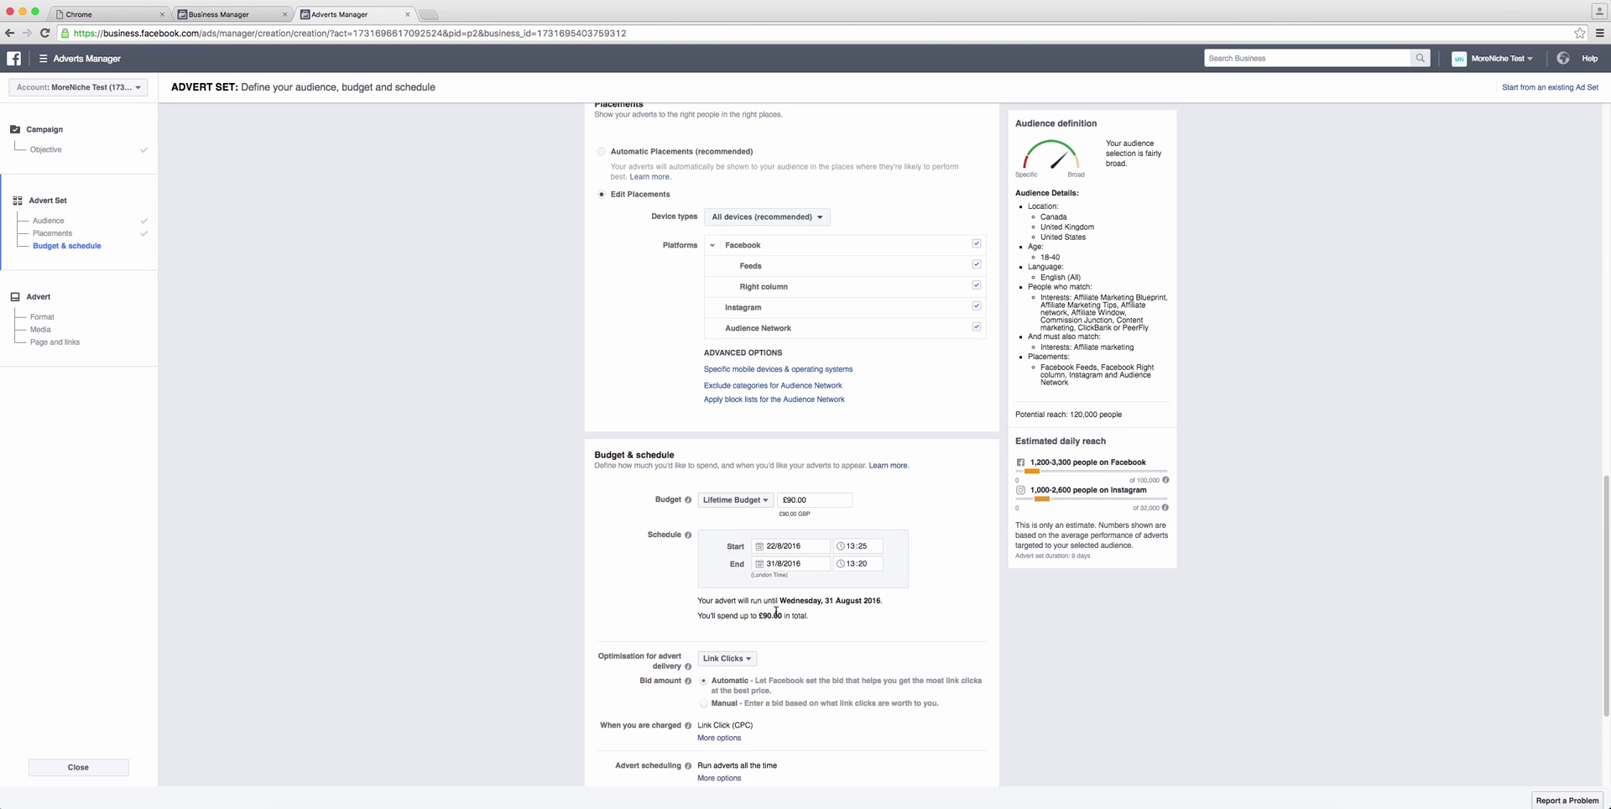
{"action": "scroll", "coordinate": [775, 613], "scroll_direction": "down", "scroll_amount": 2}
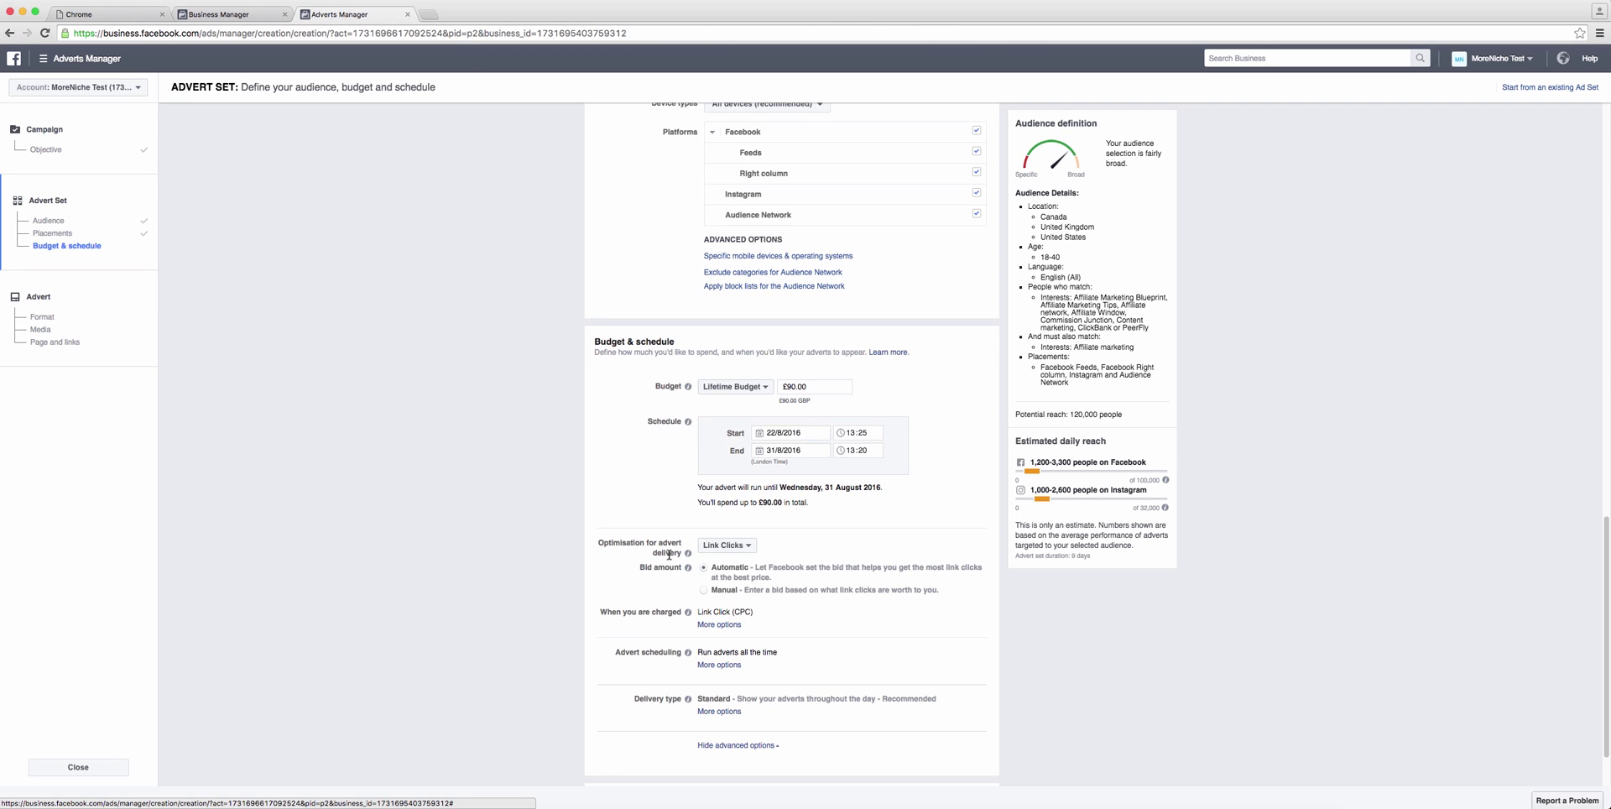
Step: Keep Link Clicks optimisation, run adverts all the time, review delivery type, and hide advanced options
{"action": "left_click", "coordinate": [746, 546]}
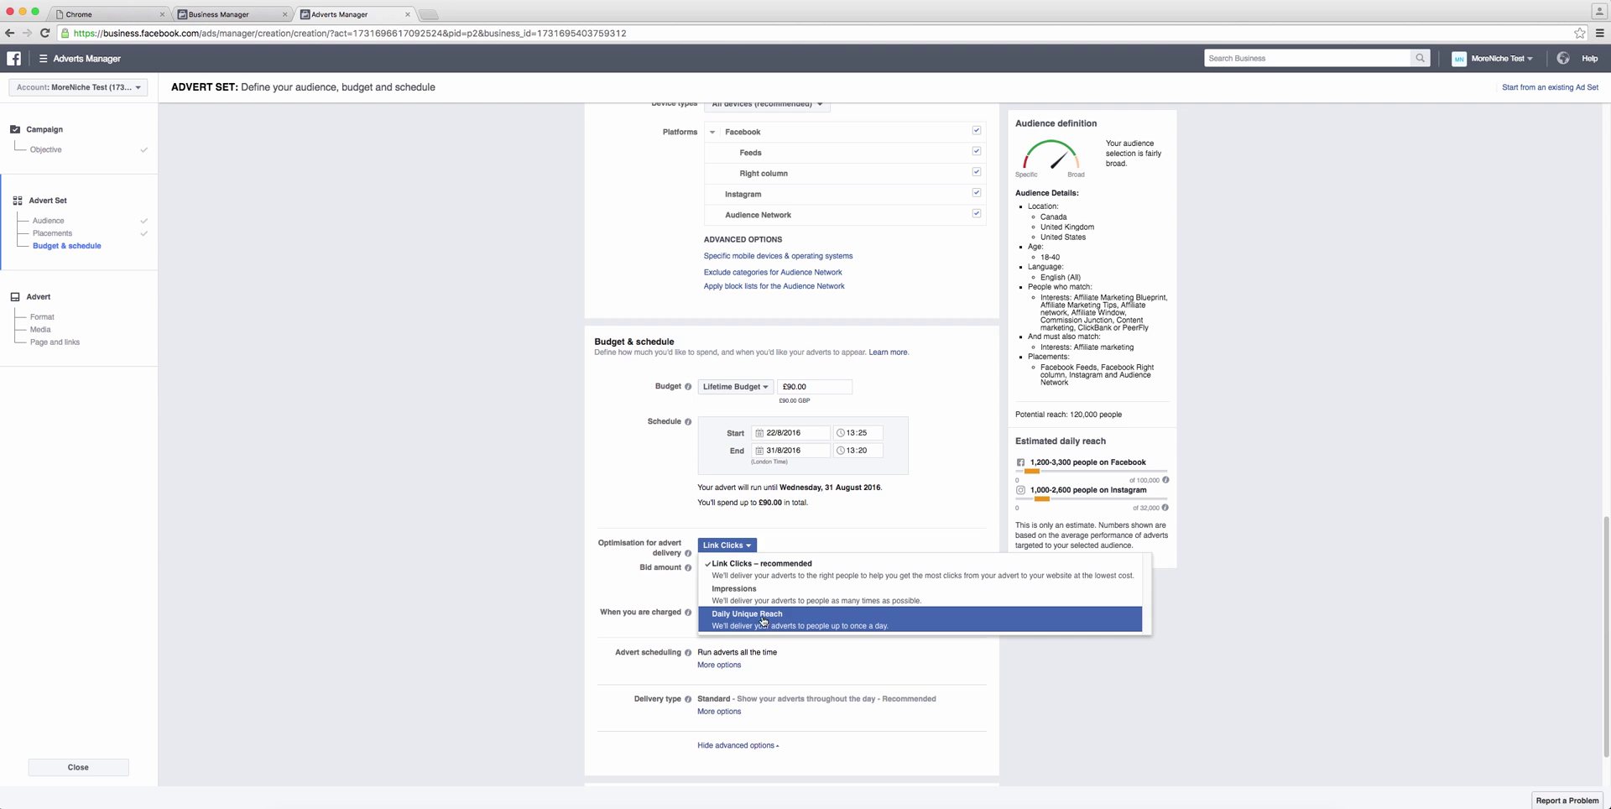
{"action": "left_click", "coordinate": [651, 603]}
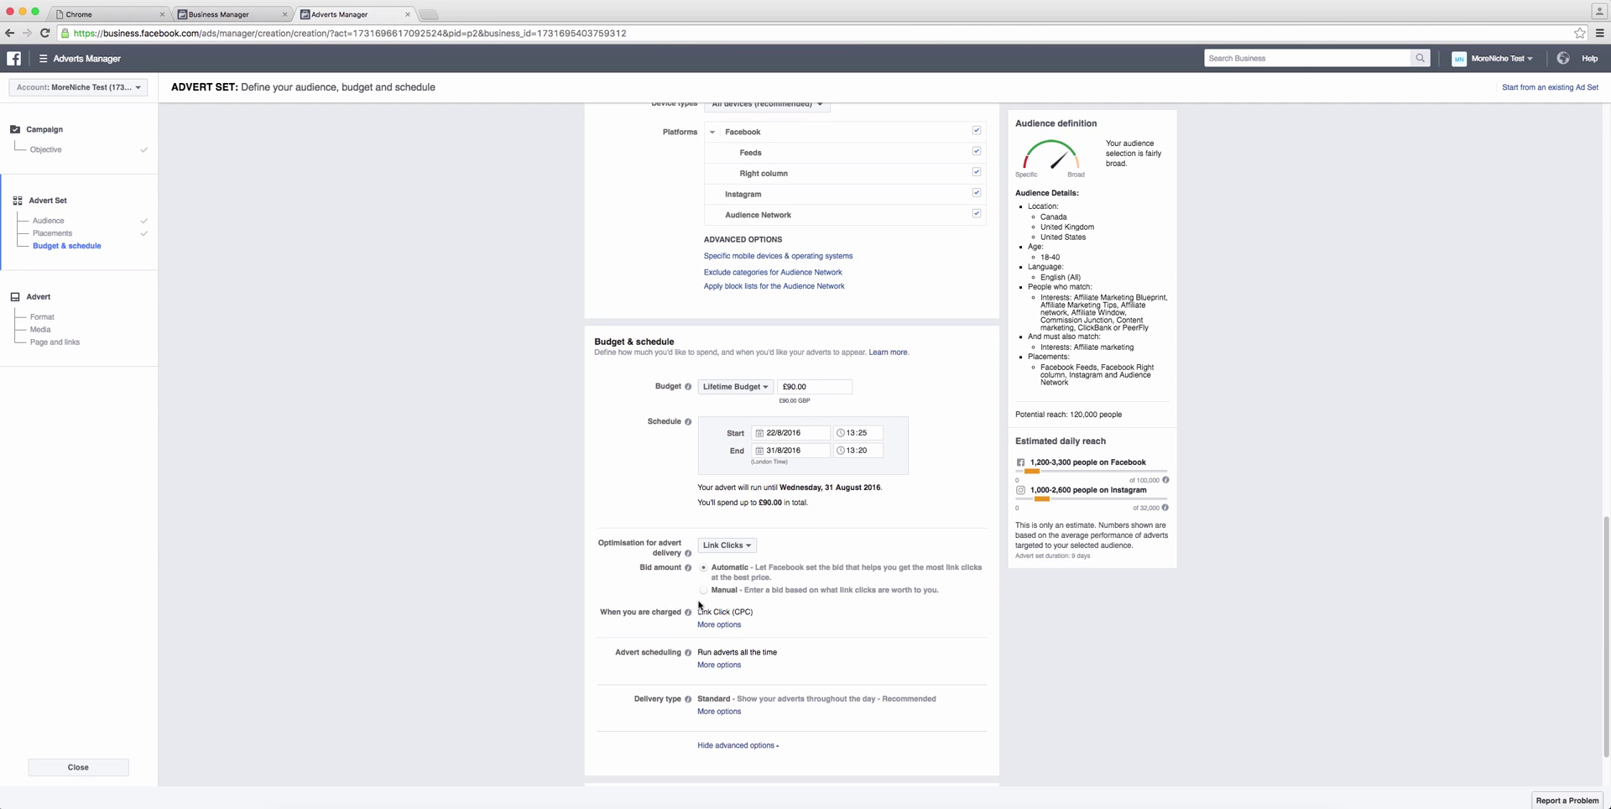
{"action": "left_click", "coordinate": [718, 667]}
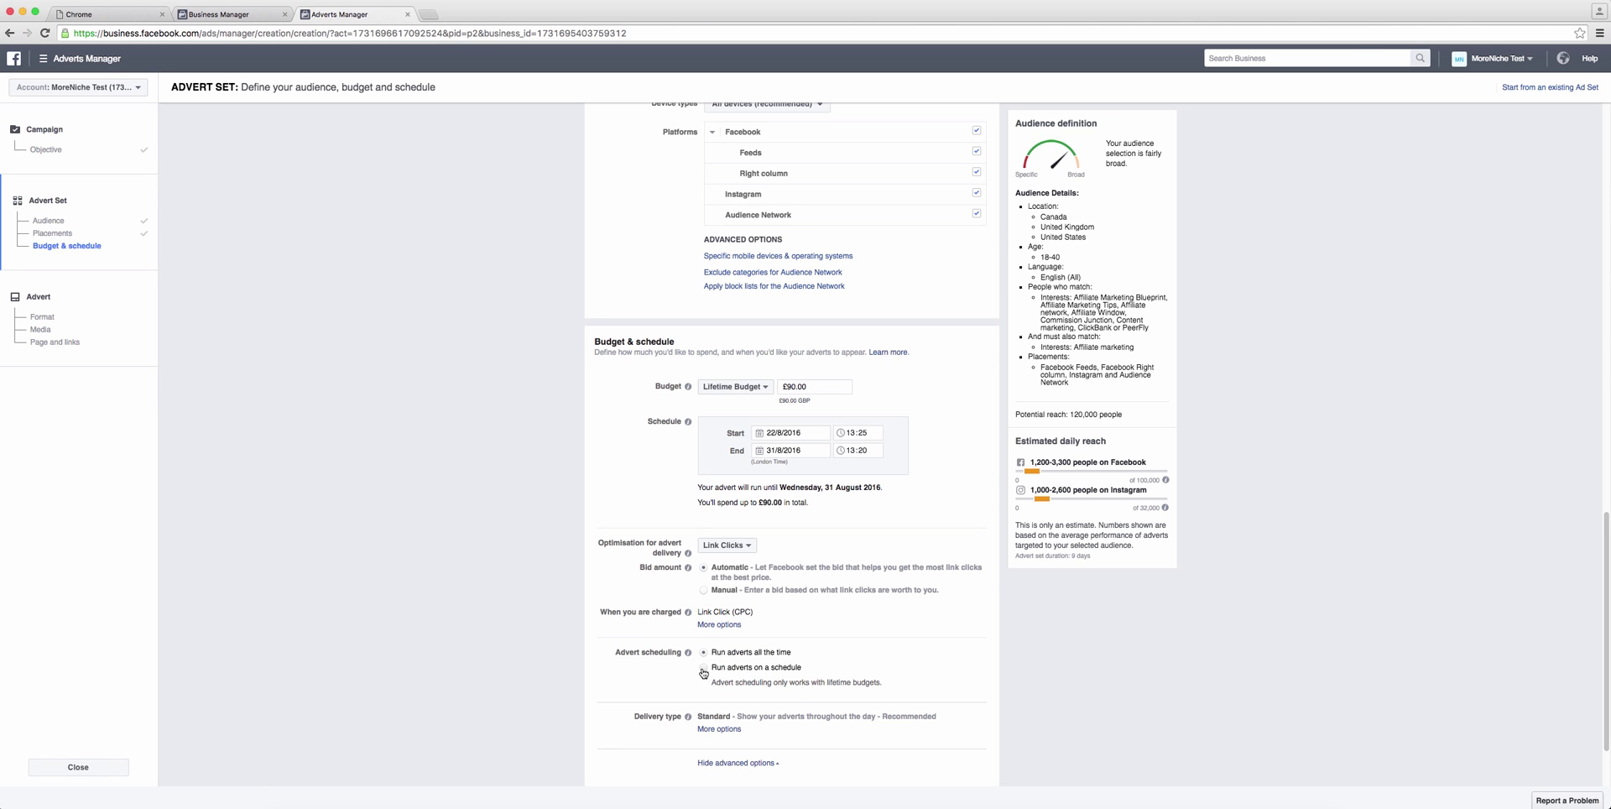
{"action": "left_click", "coordinate": [704, 668]}
{"action": "scroll", "coordinate": [709, 667], "scroll_direction": "down", "scroll_amount": 3}
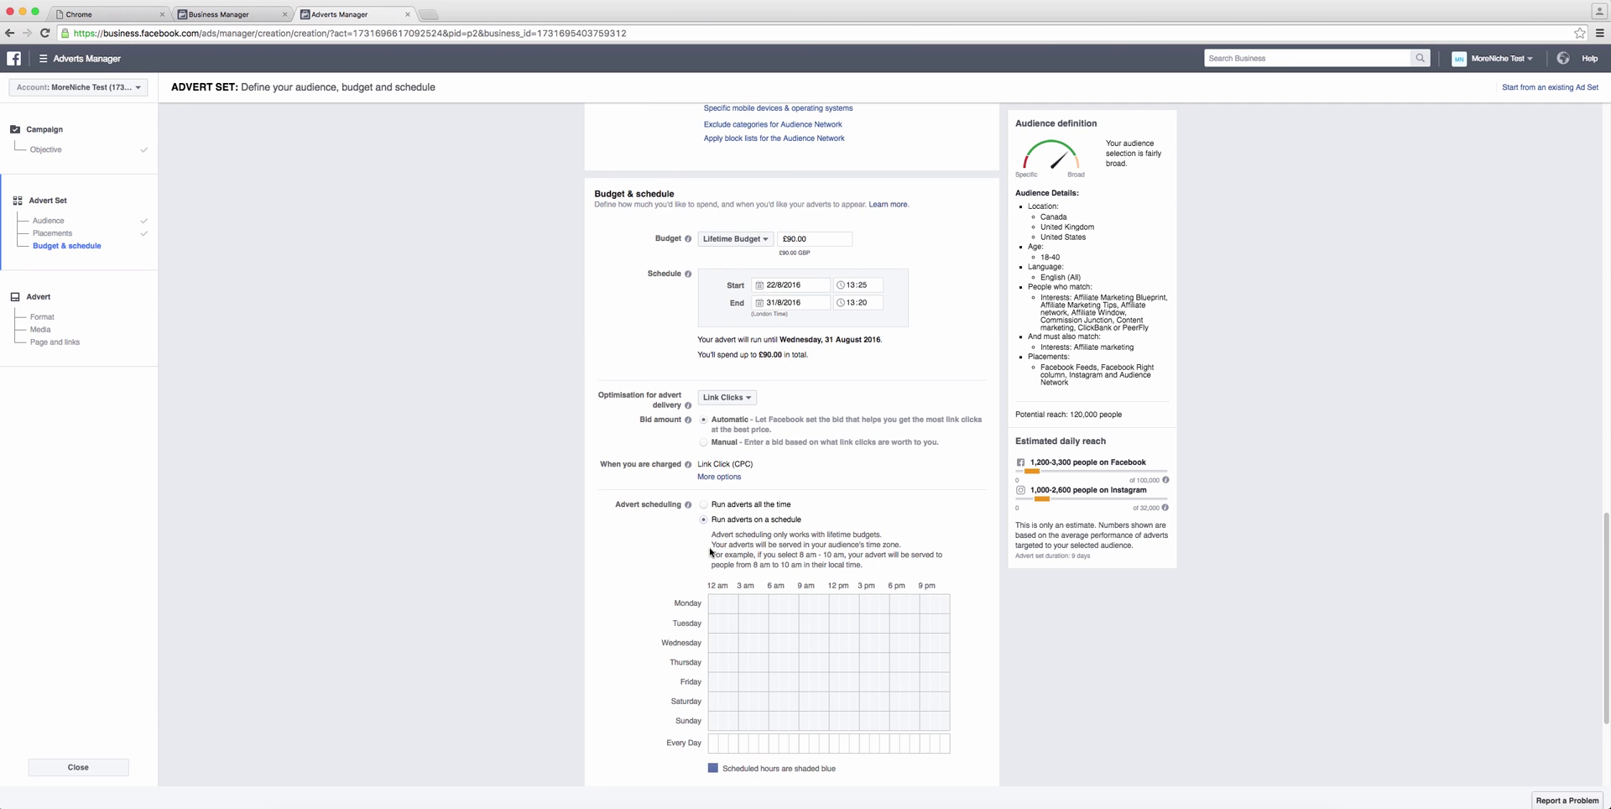
{"action": "left_click", "coordinate": [704, 505]}
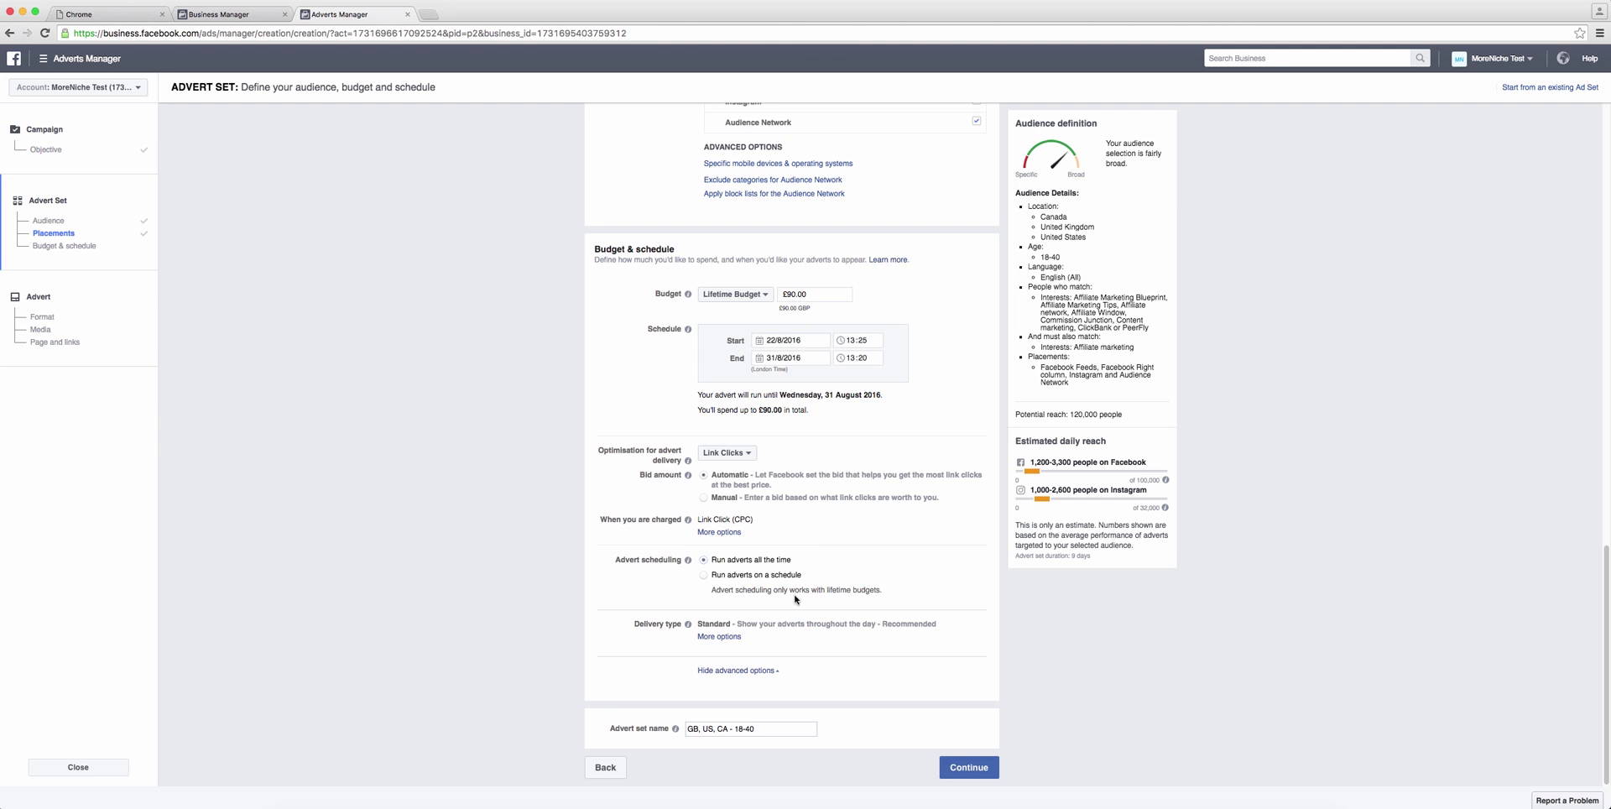
{"action": "mouse_move", "coordinate": [692, 628]}
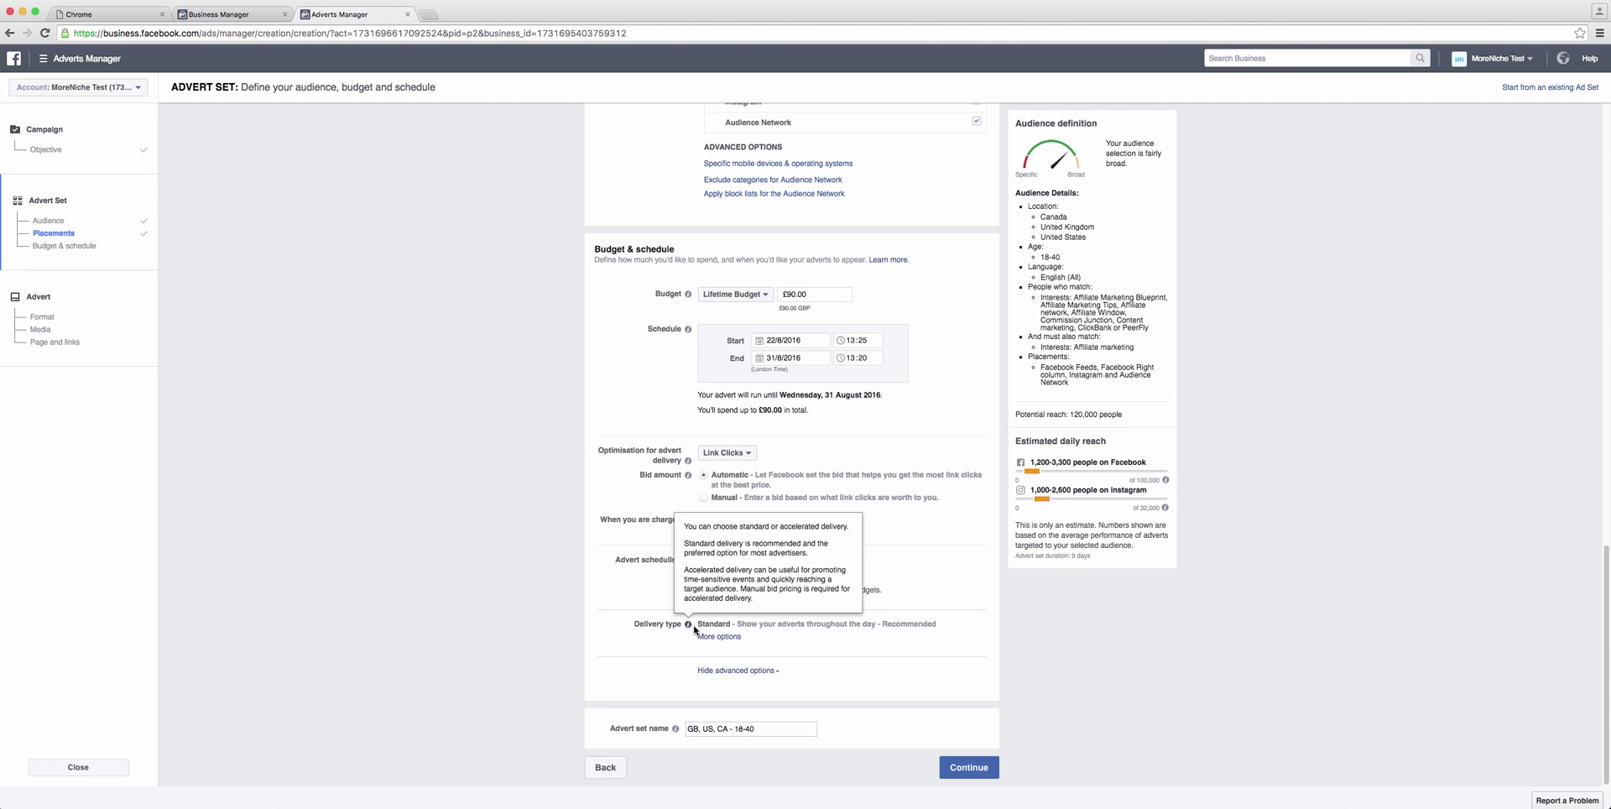
{"action": "left_click", "coordinate": [738, 638]}
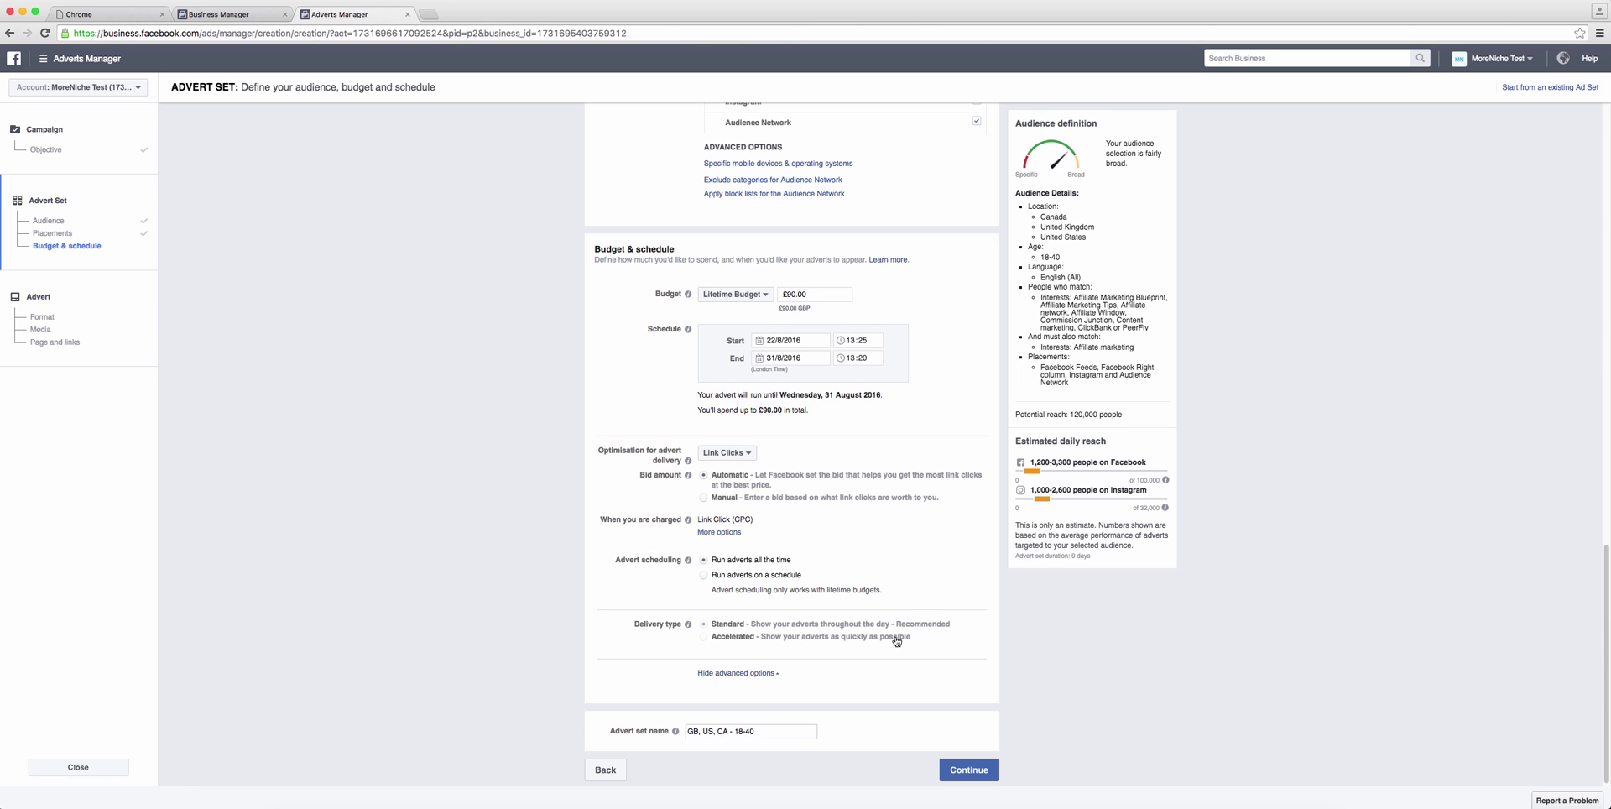
{"action": "left_click", "coordinate": [766, 674]}
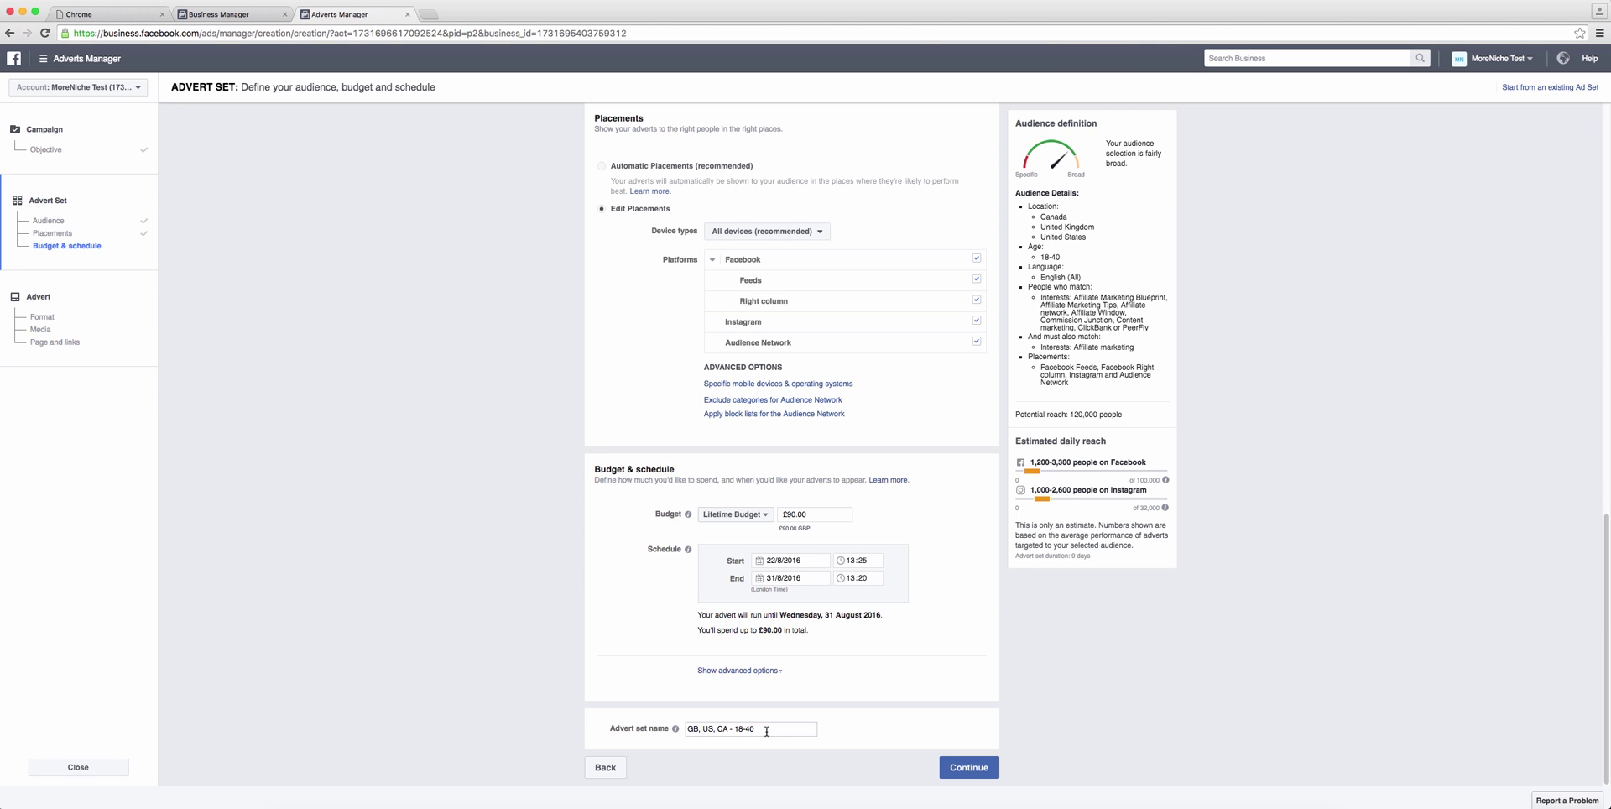
Step: Replace the advert set name with 'Training Clicks UK, US, Canada' and continue to the advert
{"action": "triple_click", "coordinate": [768, 730]}
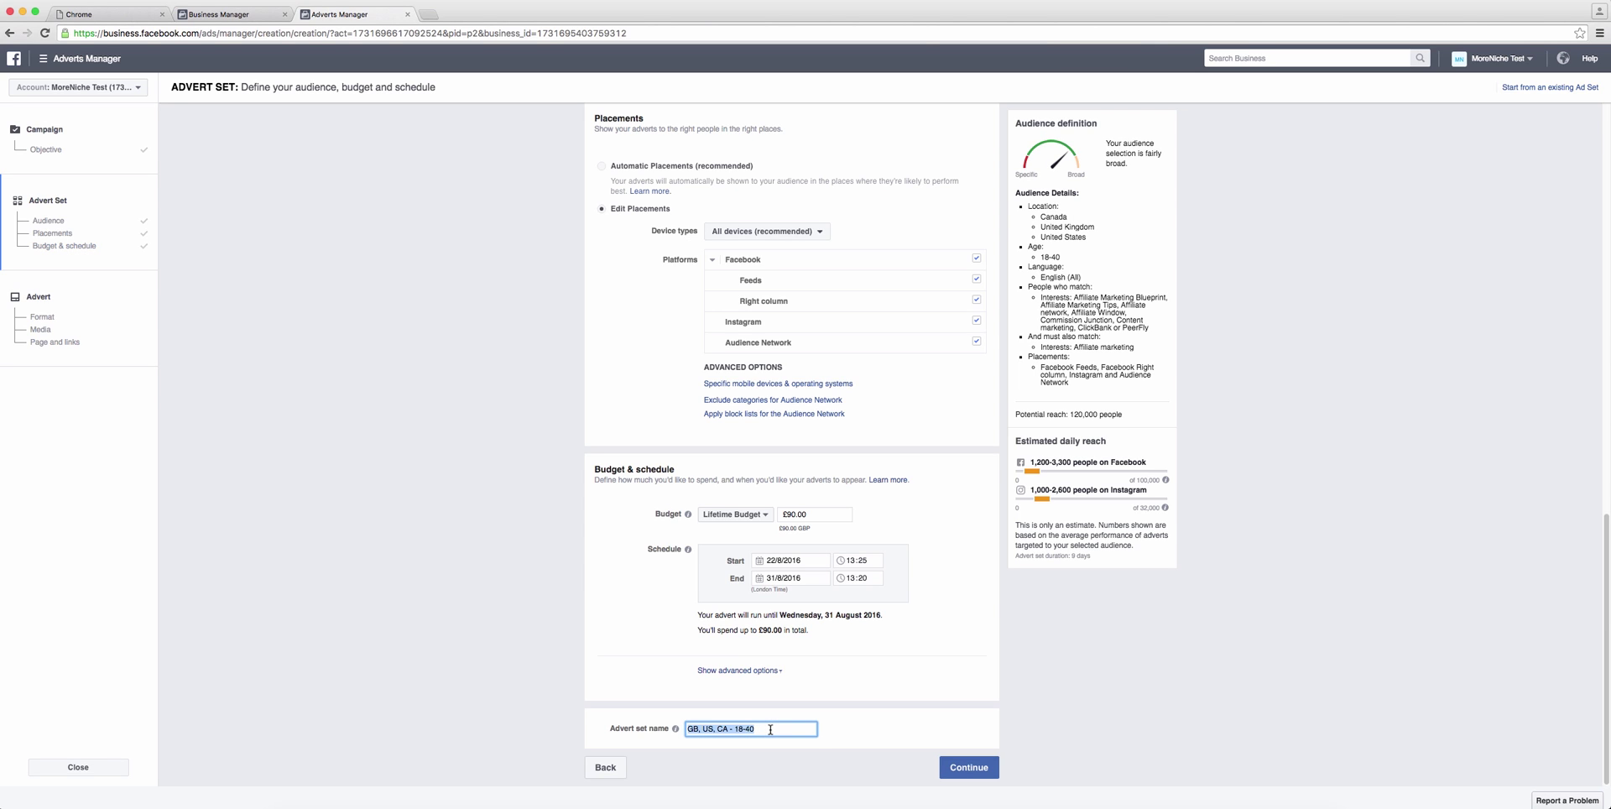
{"action": "type", "text": "Training C"}
{"action": "type", "text": "licks UK, US, Canada"}
{"action": "triple_click", "coordinate": [810, 728]}
{"action": "left_click", "coordinate": [887, 711]}
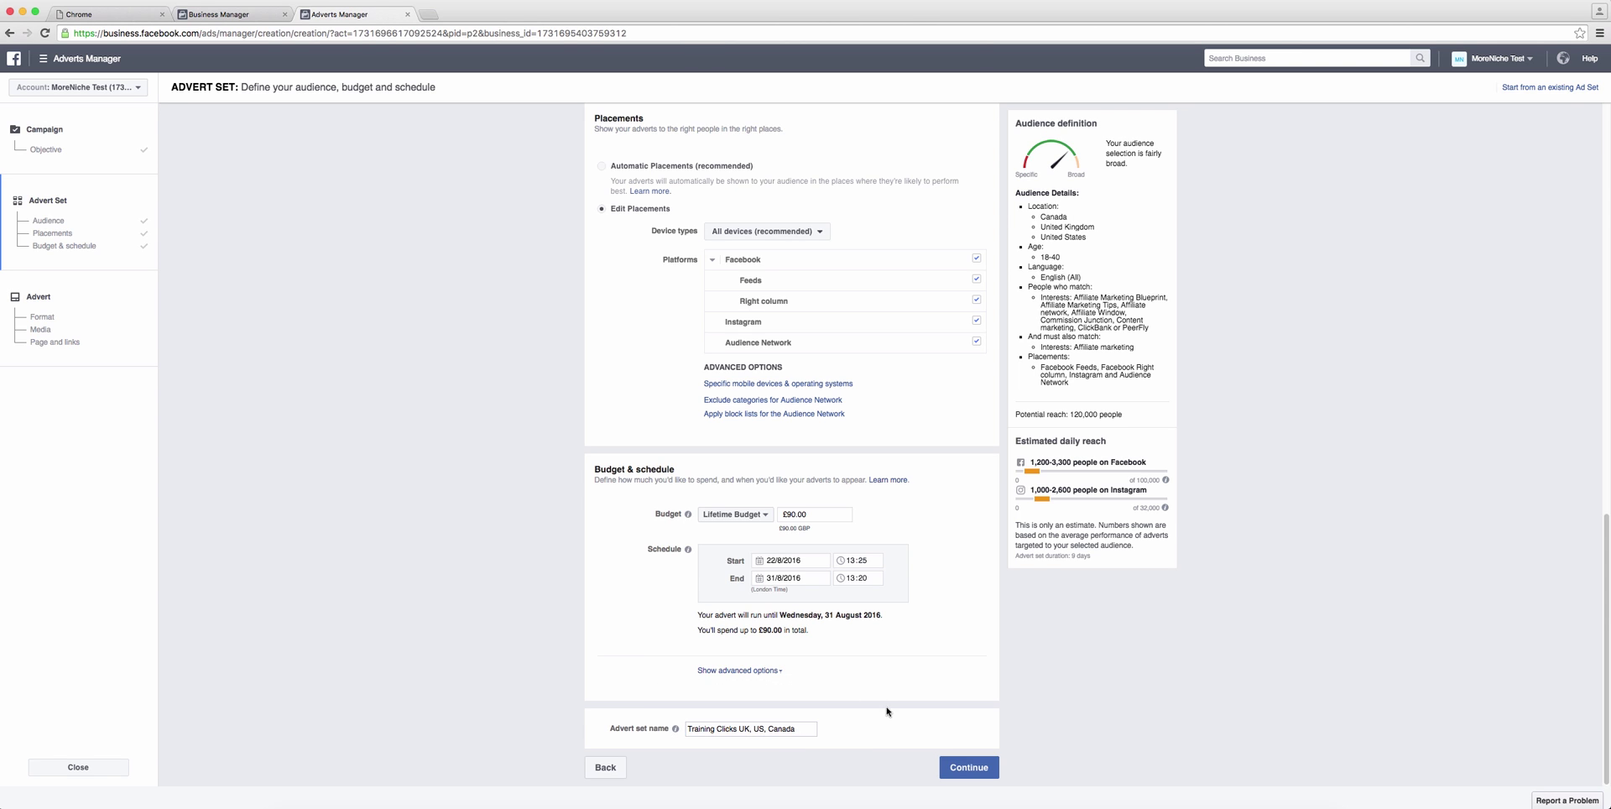
{"action": "left_click", "coordinate": [972, 770]}
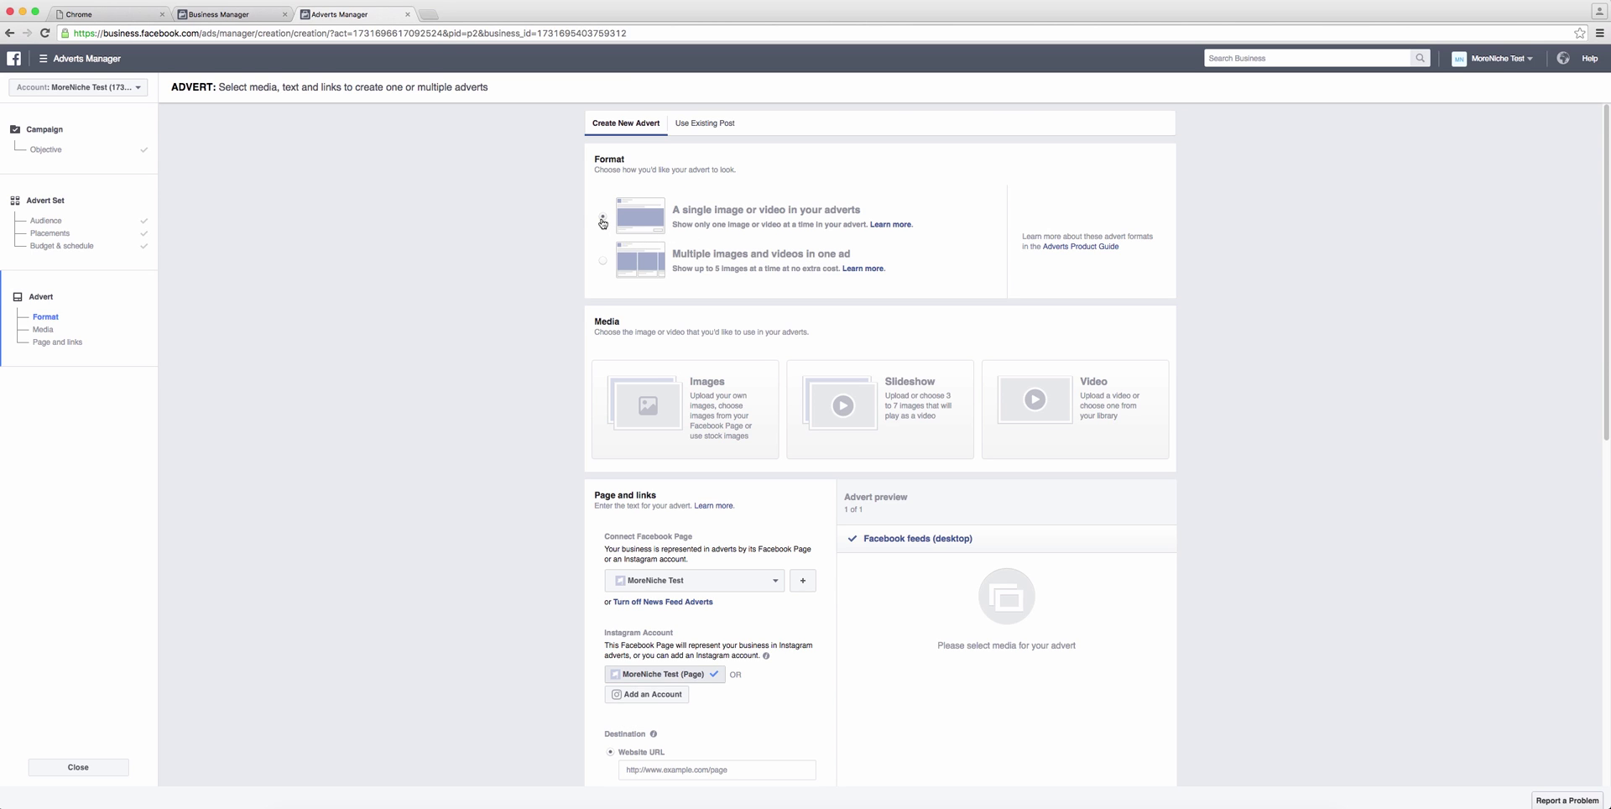
Step: Choose images as the advert media and upload unnamed.png from the Desktop
{"action": "left_click", "coordinate": [729, 398]}
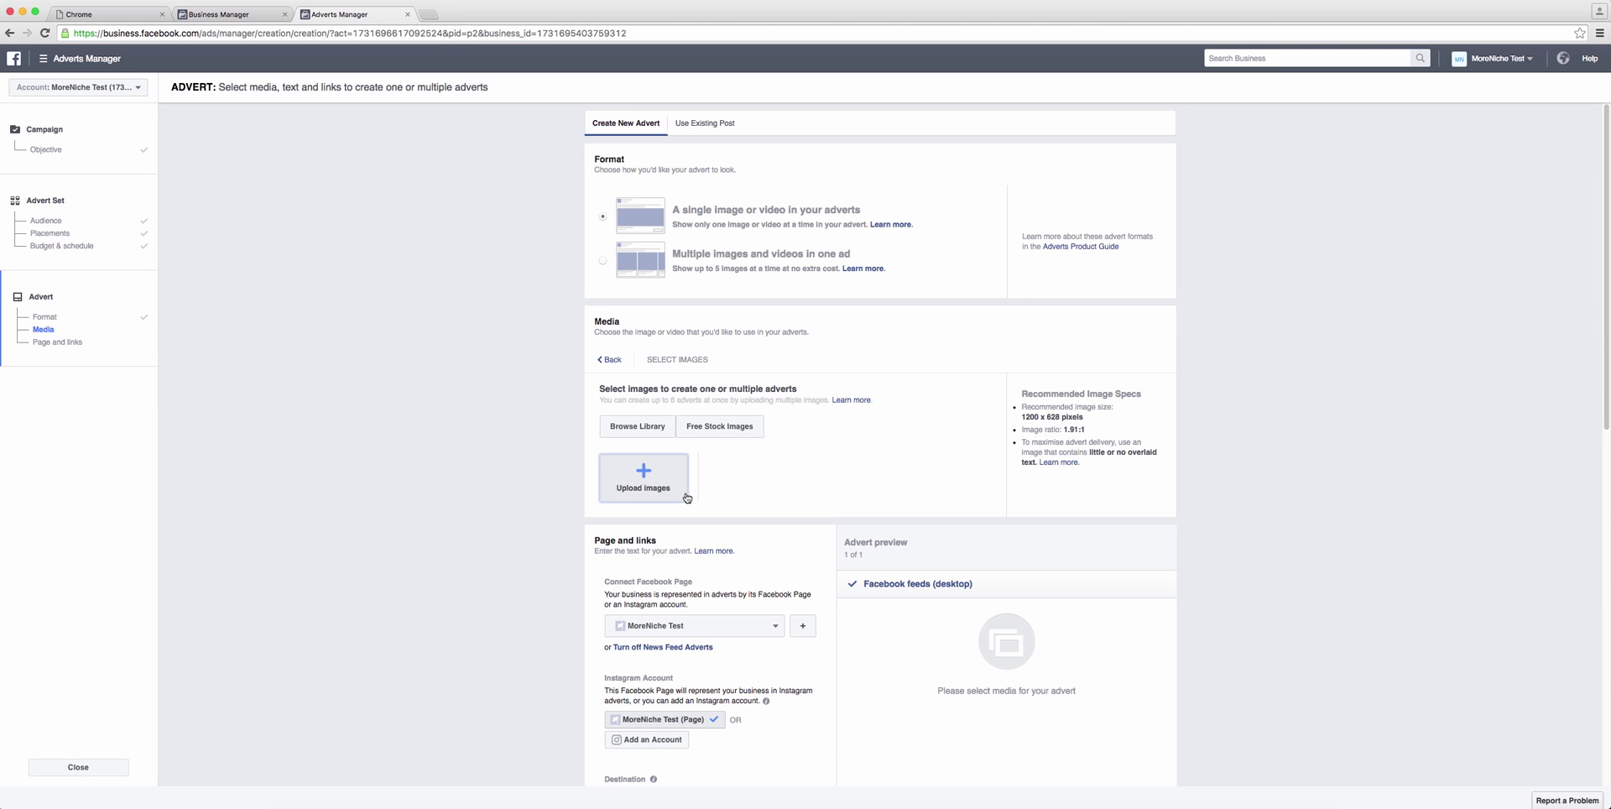
{"action": "left_click", "coordinate": [651, 482]}
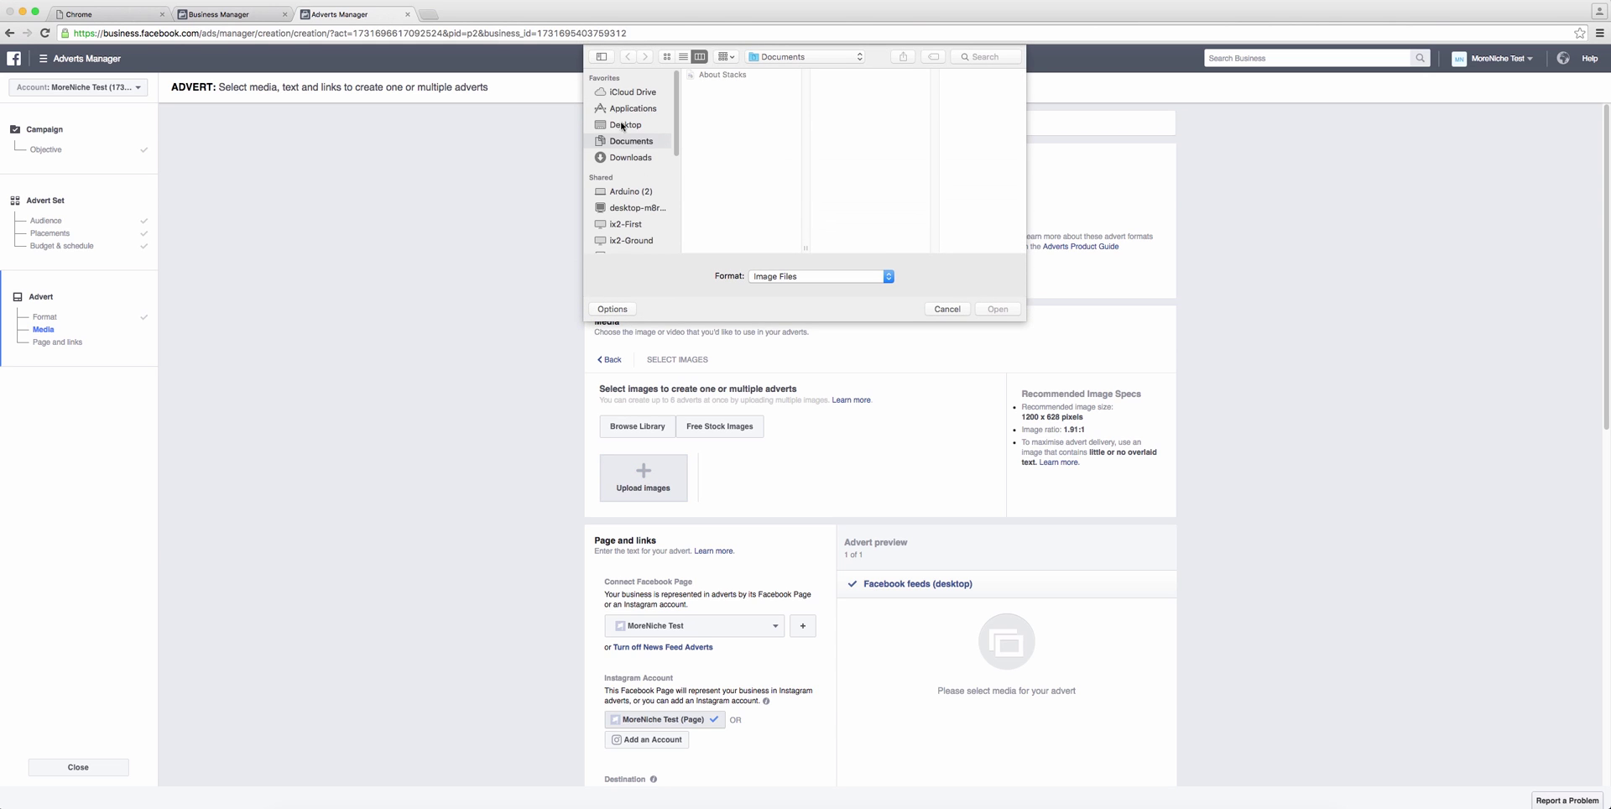
{"action": "left_click", "coordinate": [625, 126]}
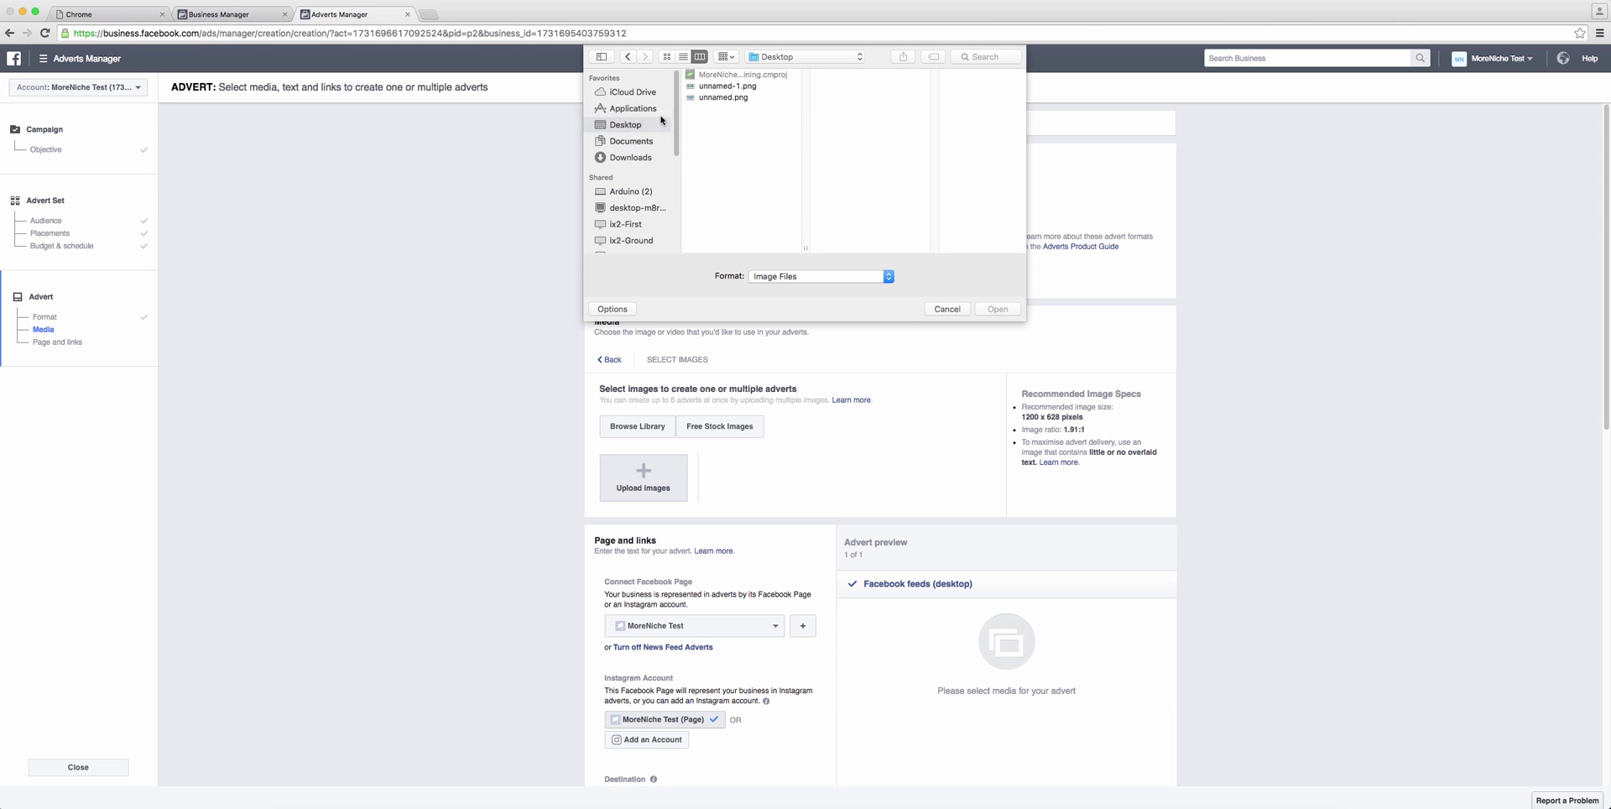
{"action": "left_click", "coordinate": [727, 97]}
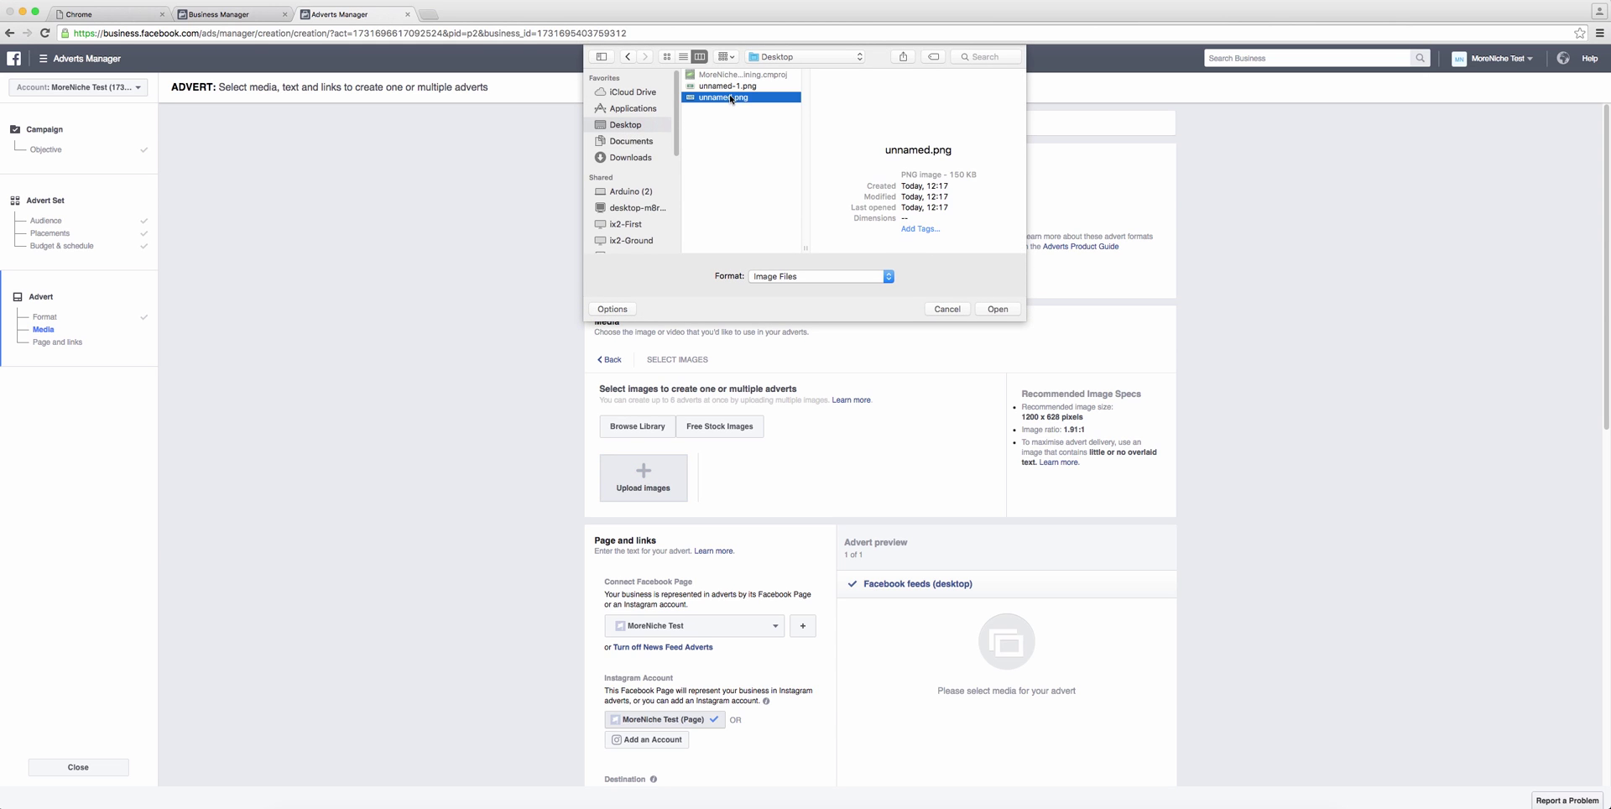
{"action": "left_click", "coordinate": [998, 310]}
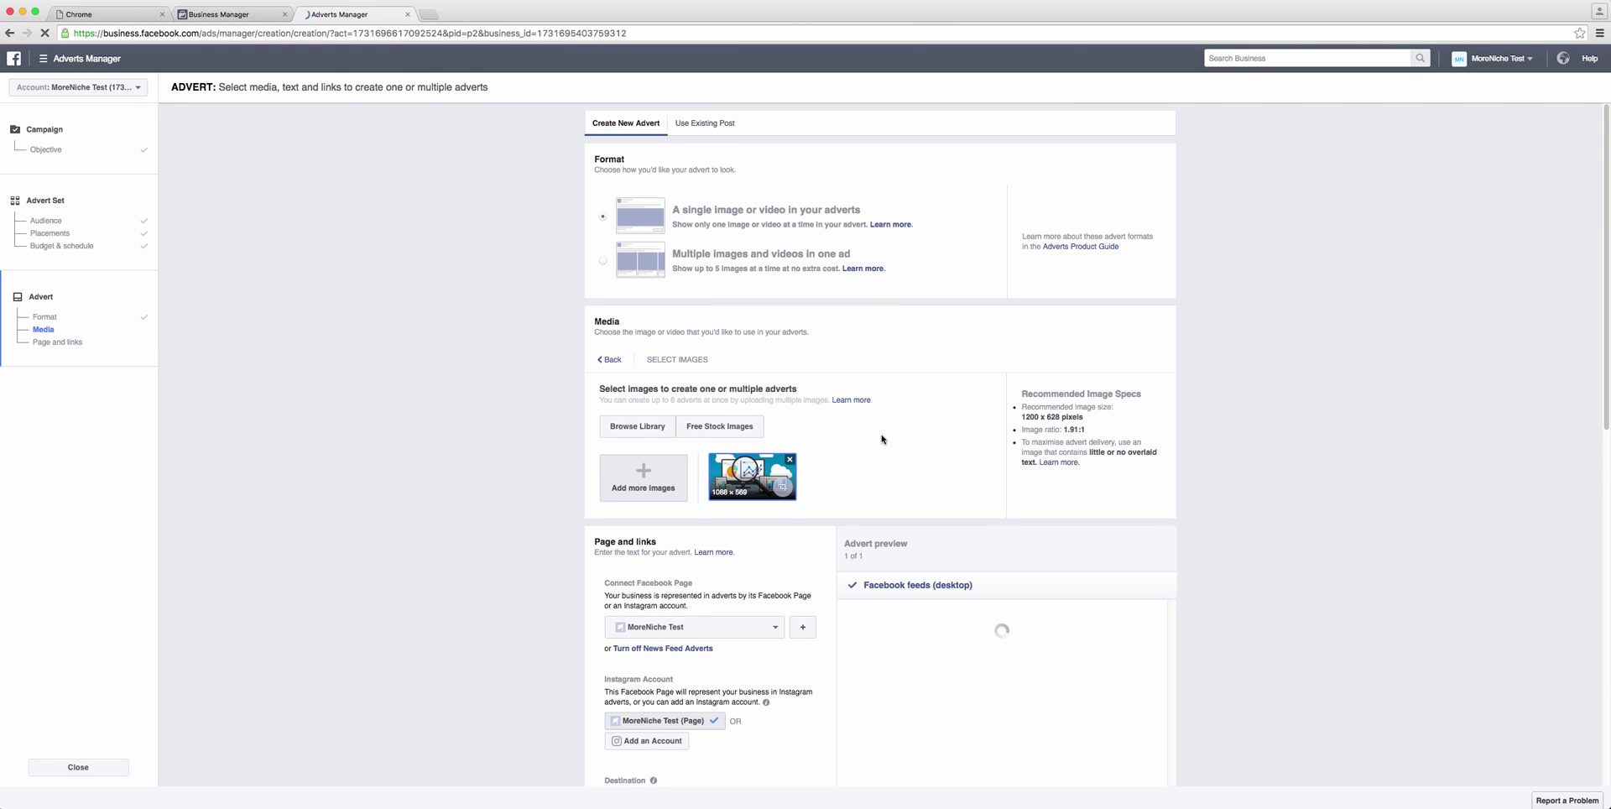
{"action": "scroll", "coordinate": [881, 438], "scroll_direction": "down", "scroll_amount": 3}
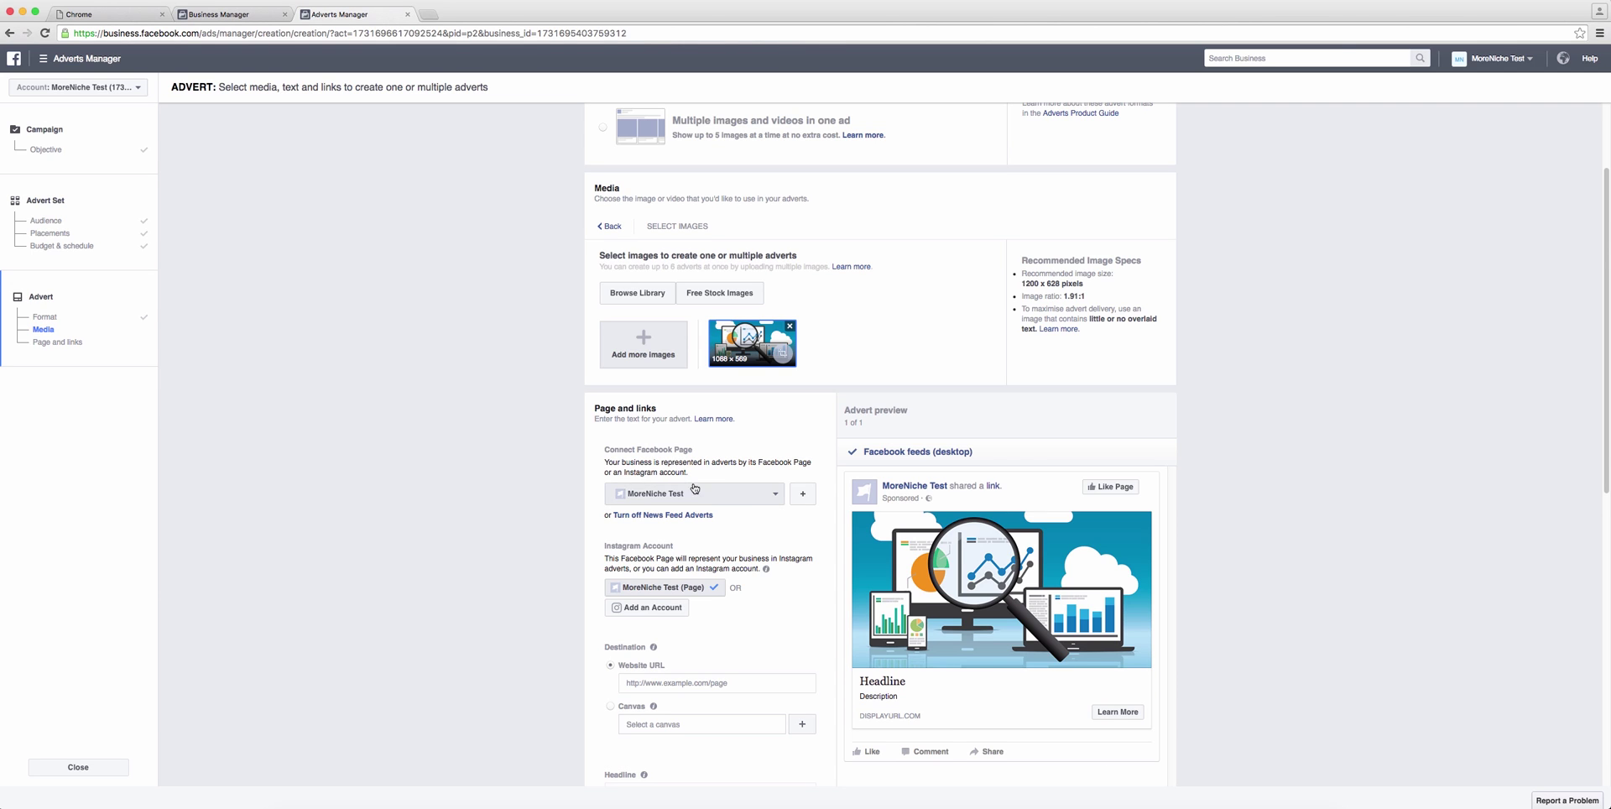
Step: Keep MoreNiche Test as the advert's Facebook Page
{"action": "left_click", "coordinate": [757, 500]}
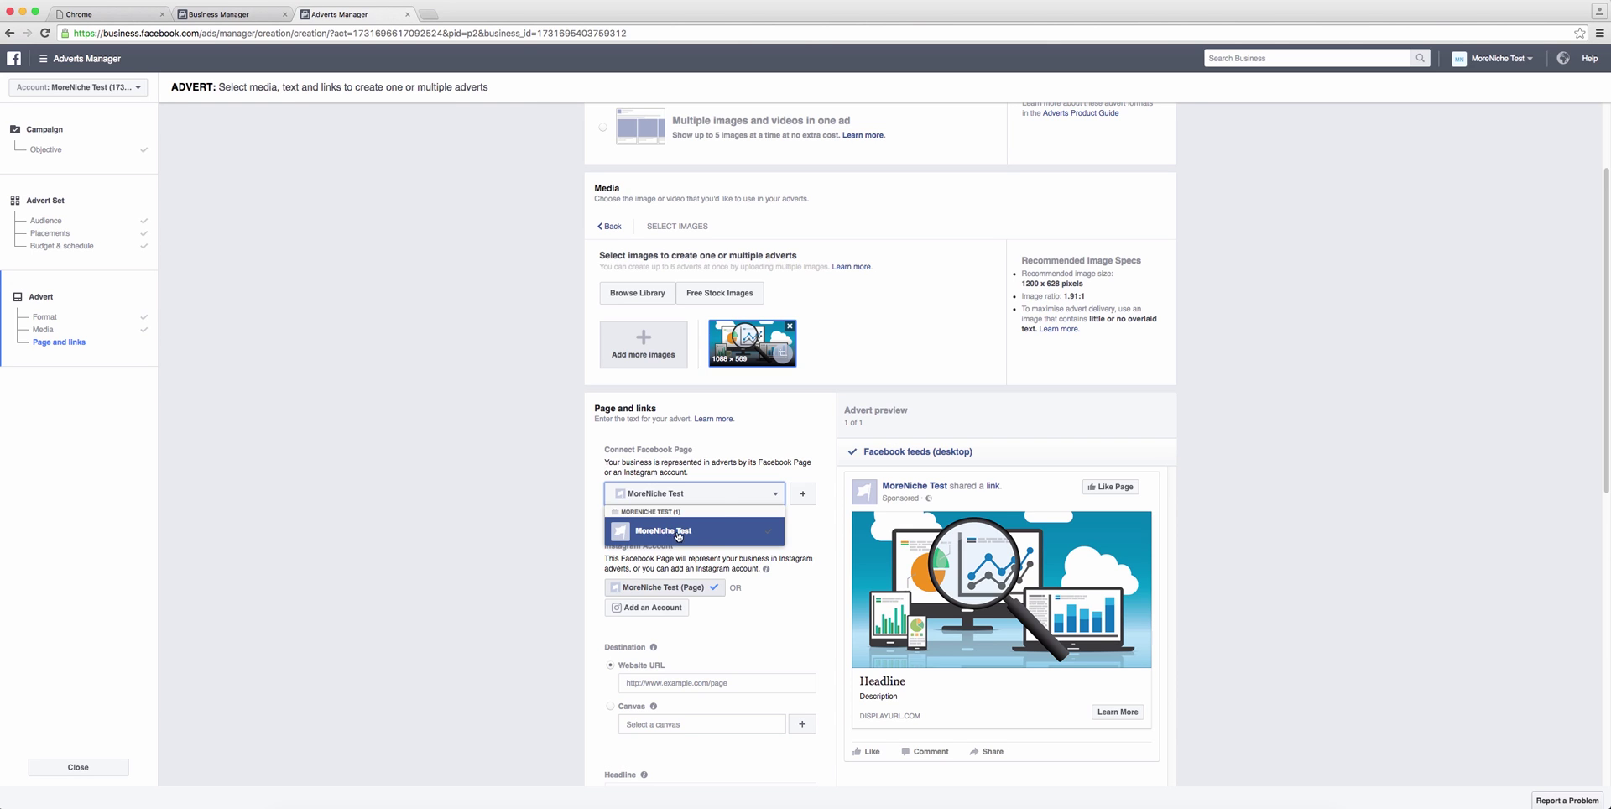
{"action": "left_click", "coordinate": [671, 532]}
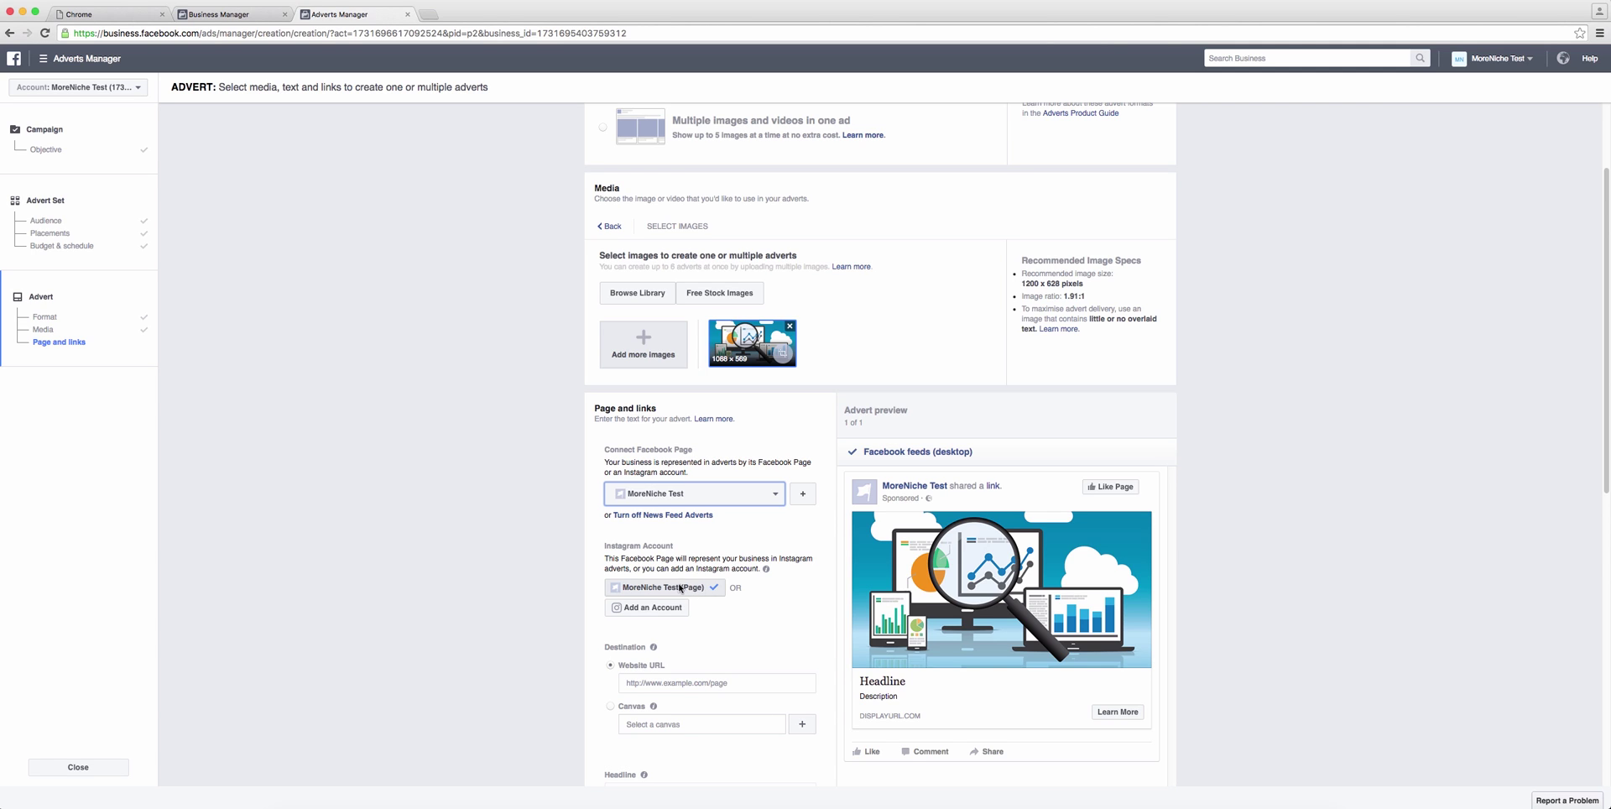
{"action": "scroll", "coordinate": [774, 592], "scroll_direction": "down", "scroll_amount": 3}
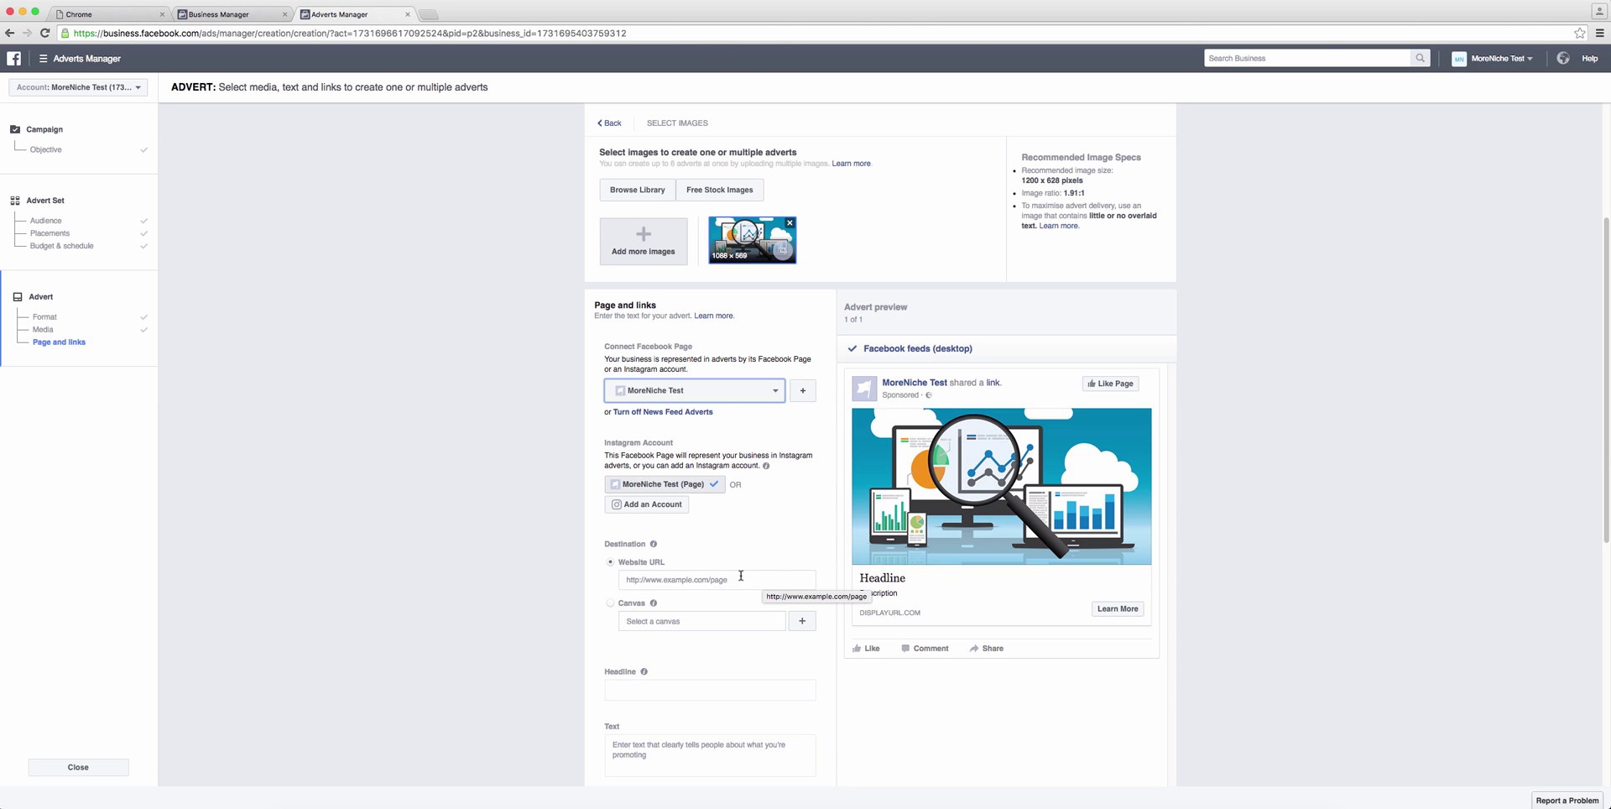
{"action": "left_click", "coordinate": [1395, 0]}
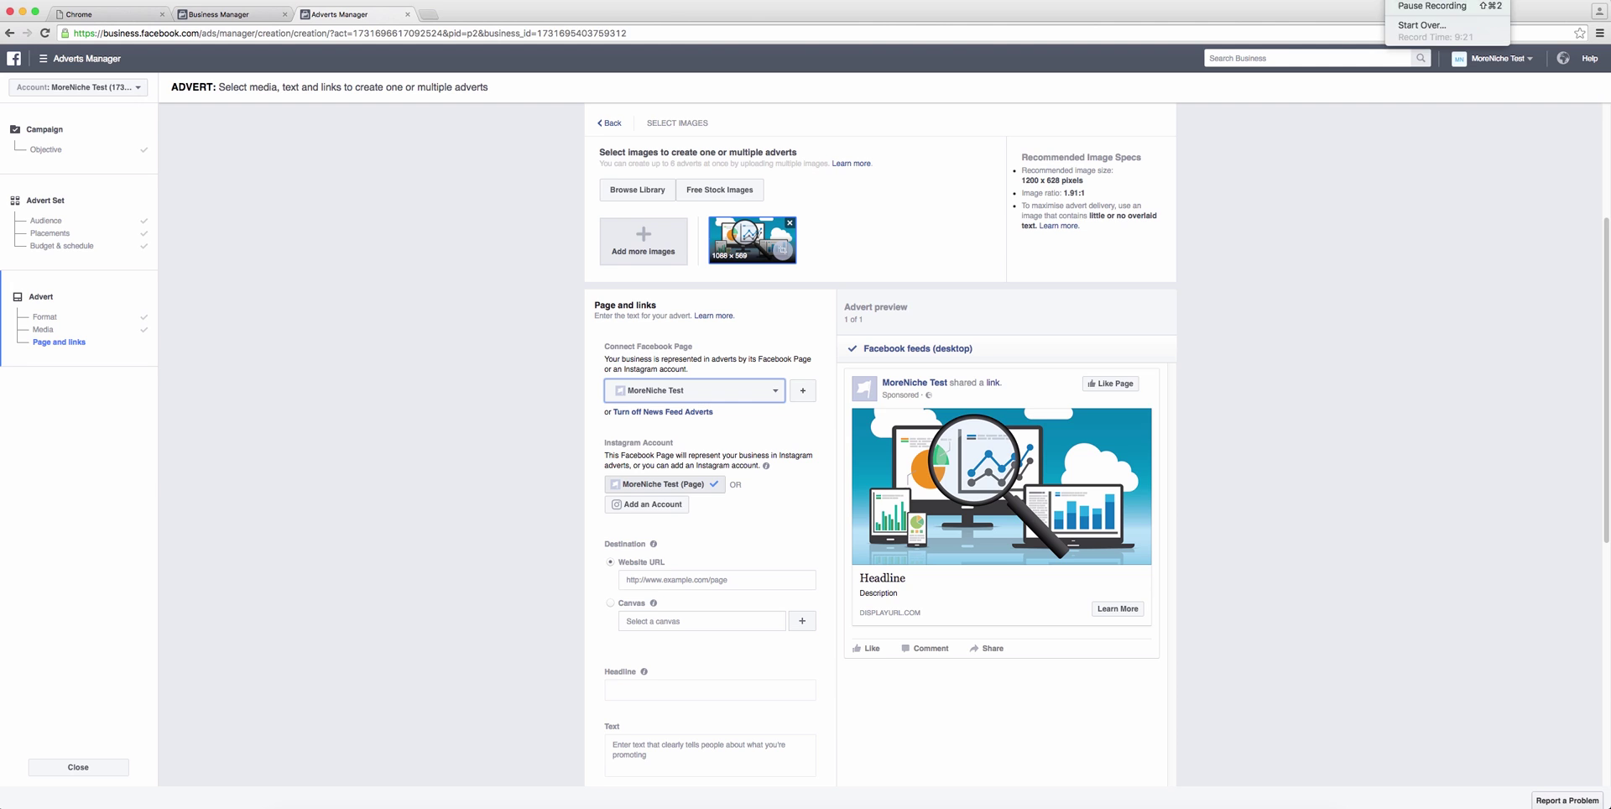
{"action": "left_click", "coordinate": [813, 417]}
{"action": "scroll", "coordinate": [814, 417], "scroll_direction": "down", "scroll_amount": 3}
{"action": "left_click", "coordinate": [733, 430]}
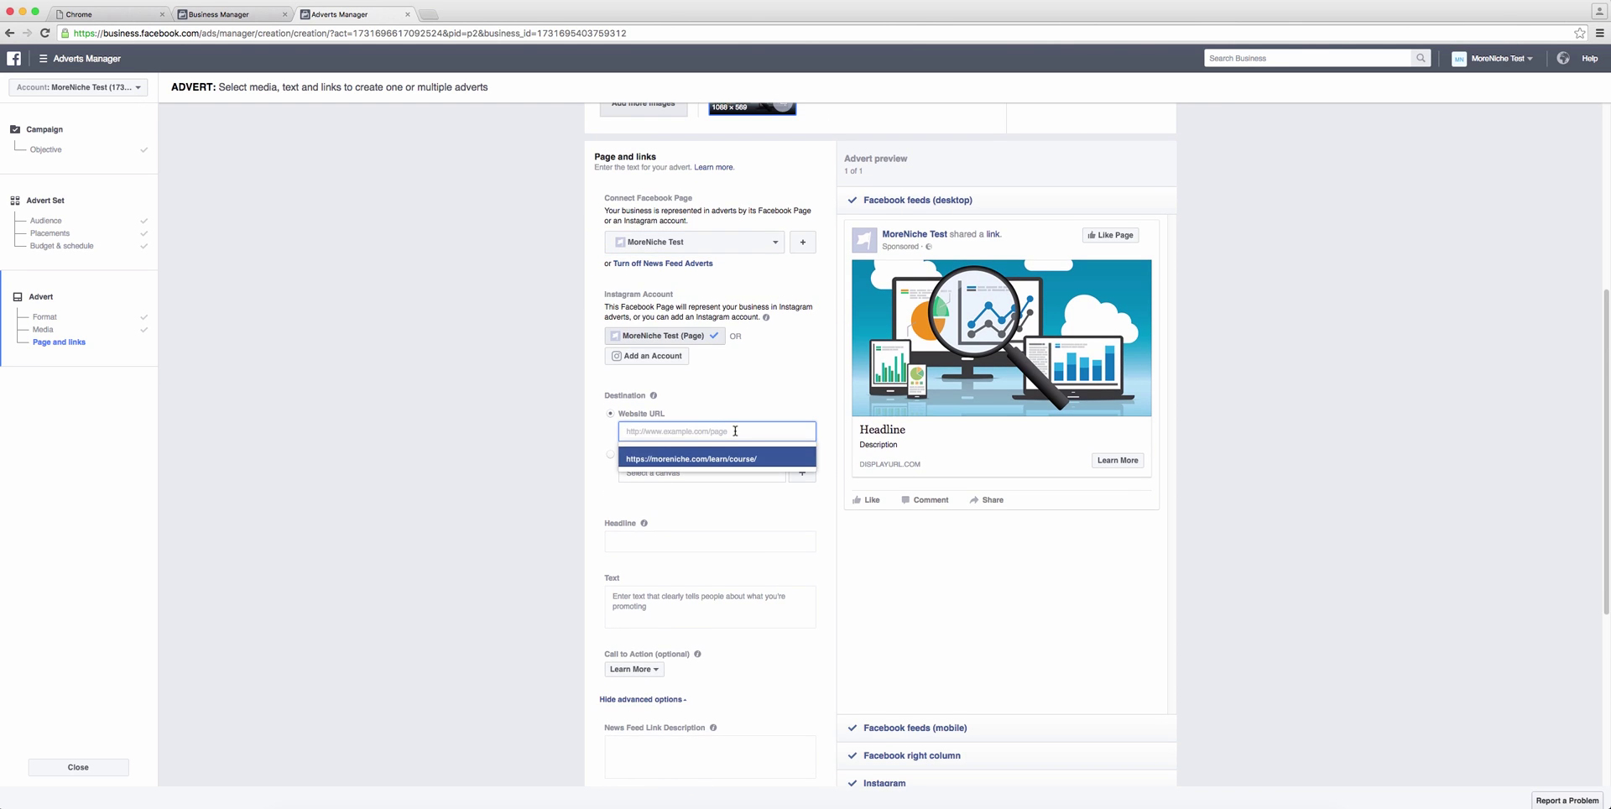
{"action": "left_click", "coordinate": [735, 459]}
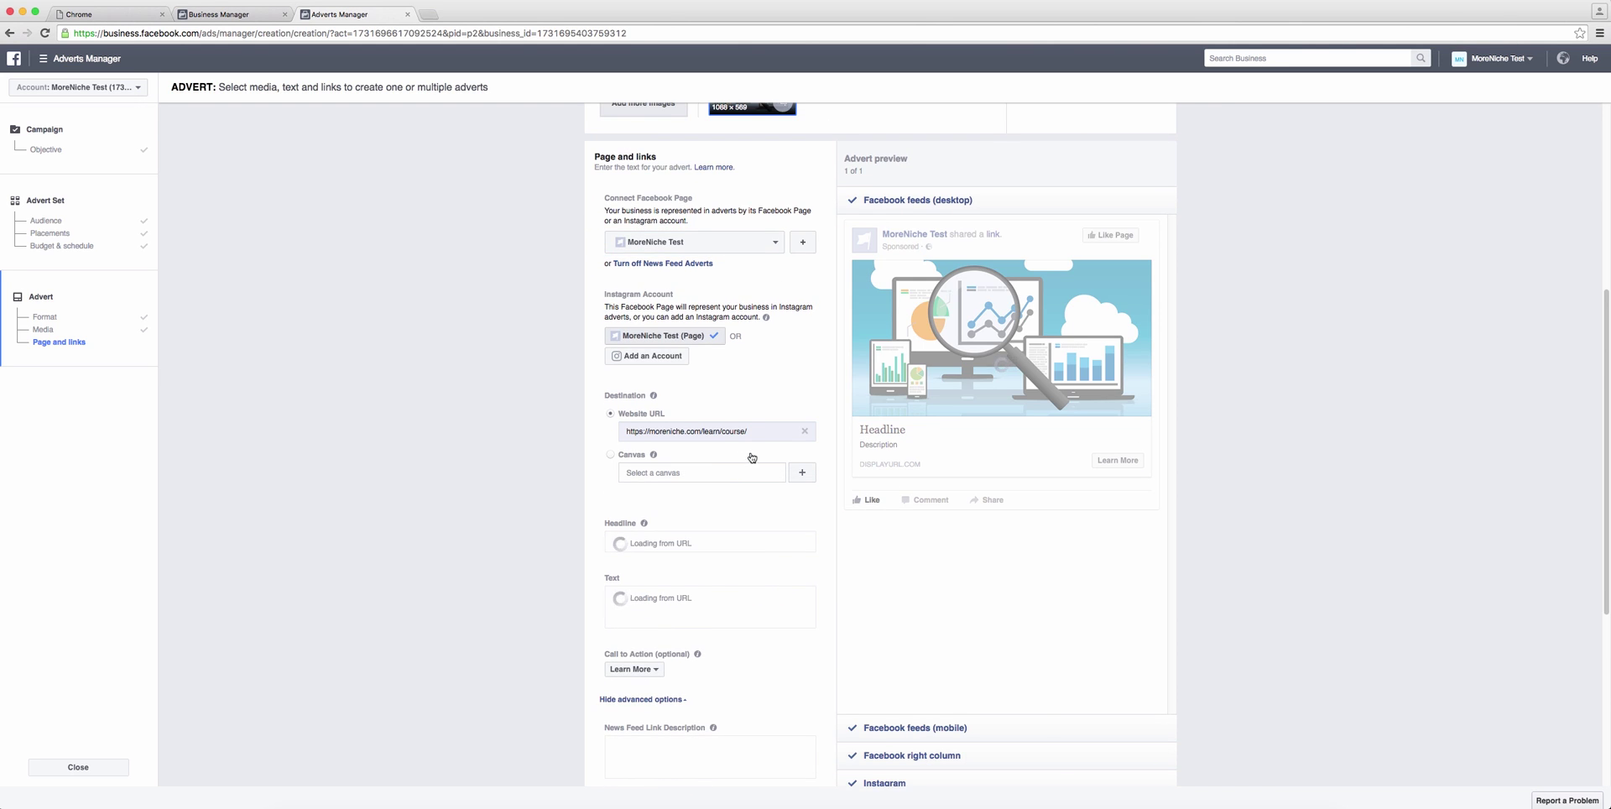
{"action": "scroll", "coordinate": [831, 452], "scroll_direction": "down", "scroll_amount": 3}
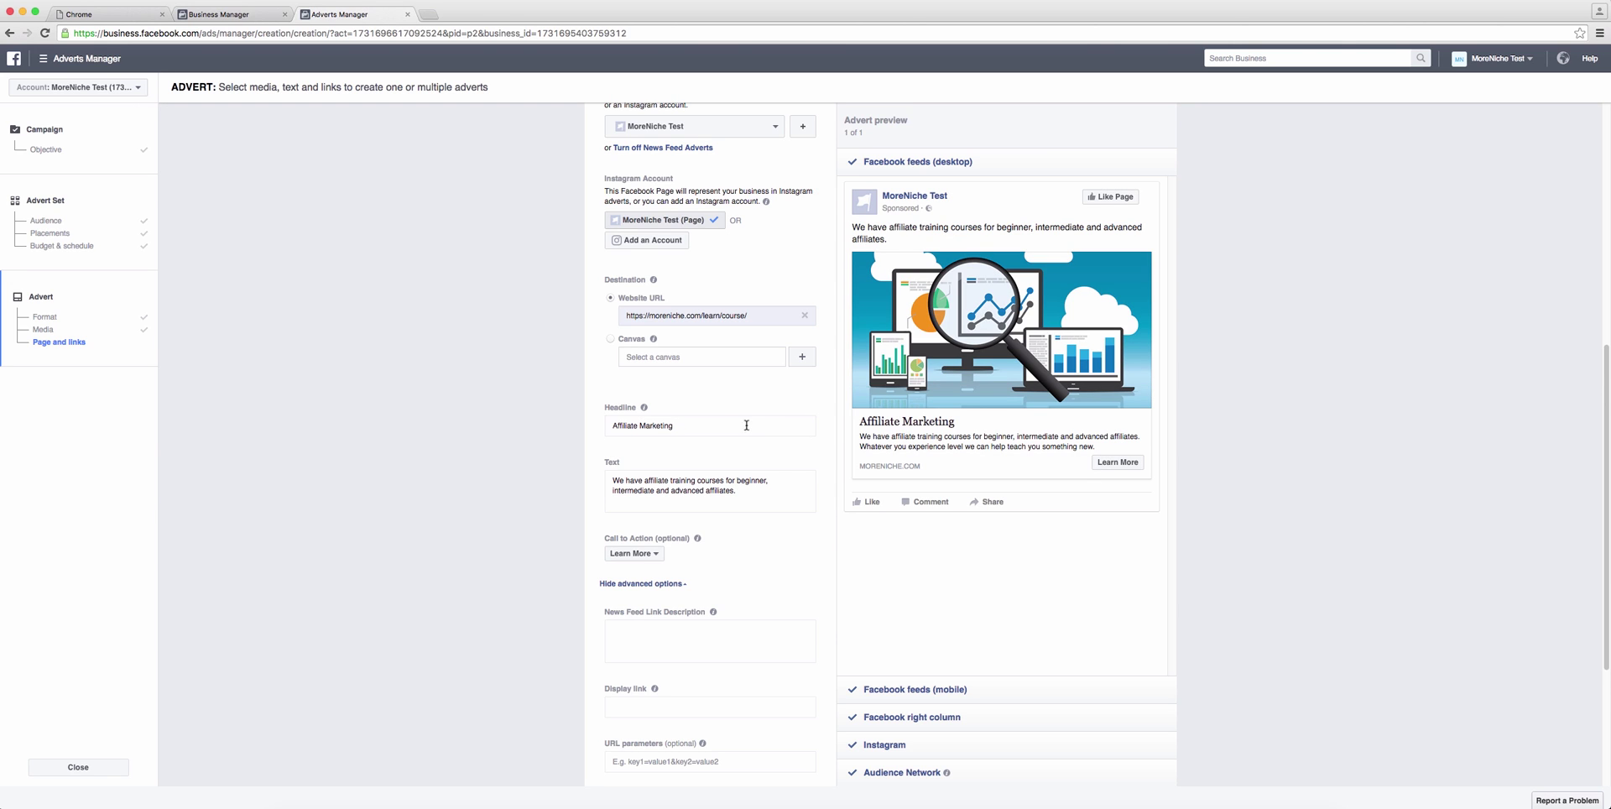
Step: Retitle the headline 'FREE - Affiliate Marketing Courses Now Available' and end the text 'available right now. Sign up today!'
{"action": "triple_click", "coordinate": [746, 425]}
{"action": "type", "text": "FREE - Aff"}
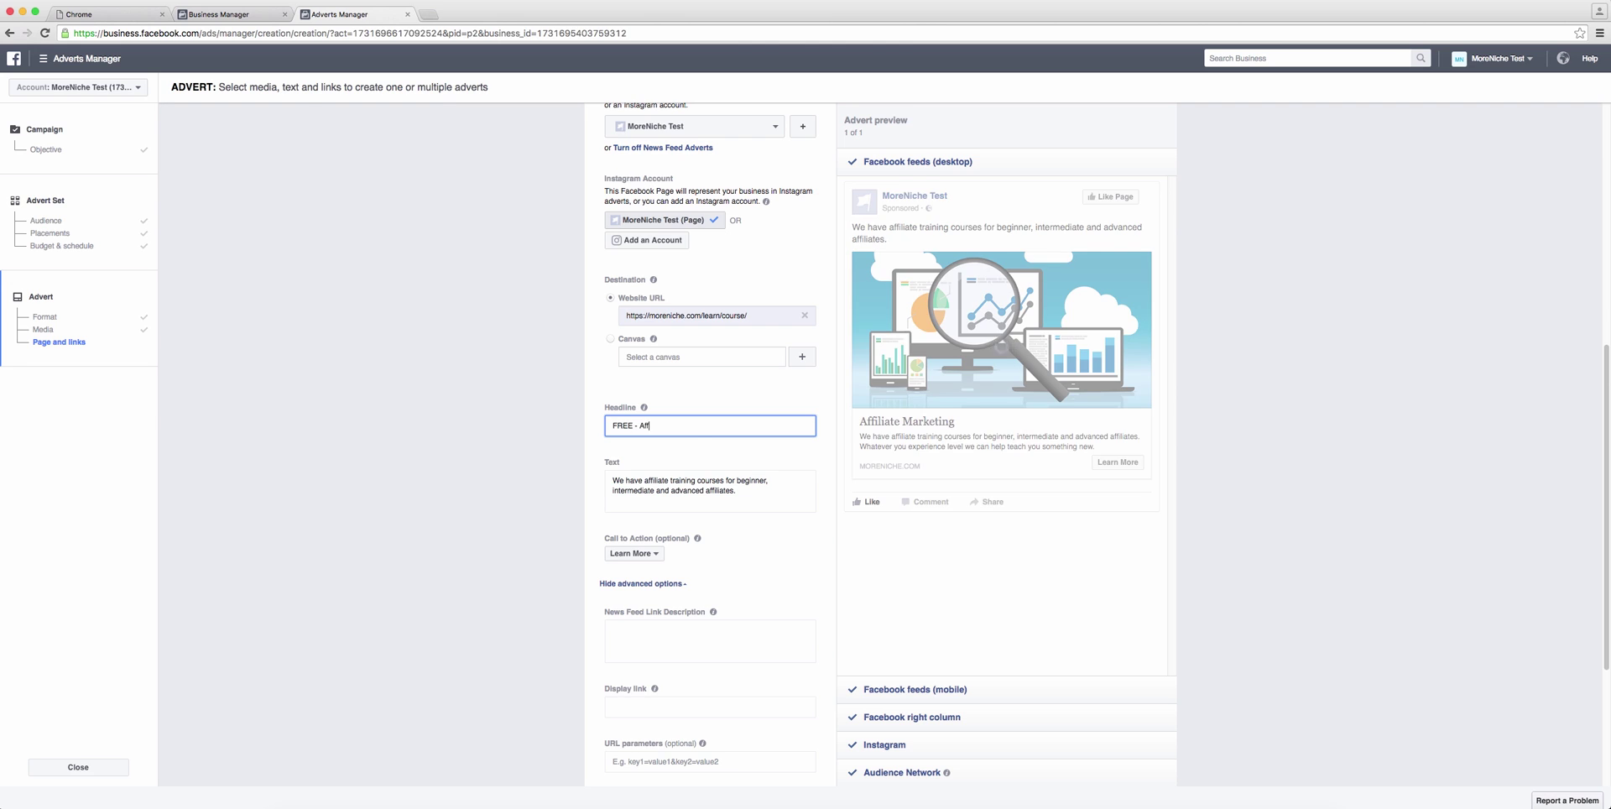
{"action": "type", "text": "iliate Marketing Courses Now Available"}
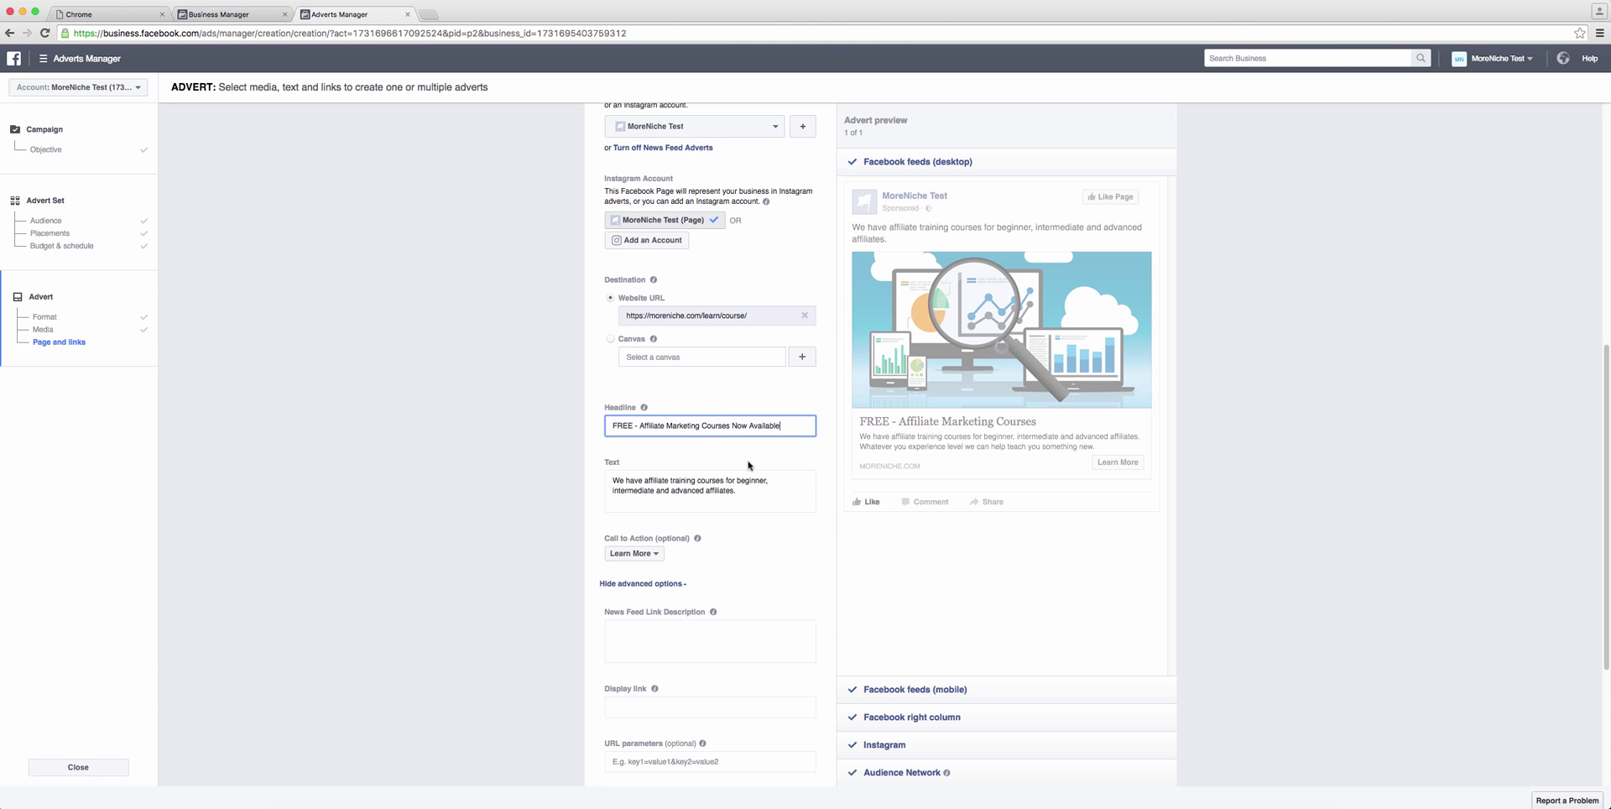
{"action": "left_click", "coordinate": [756, 494]}
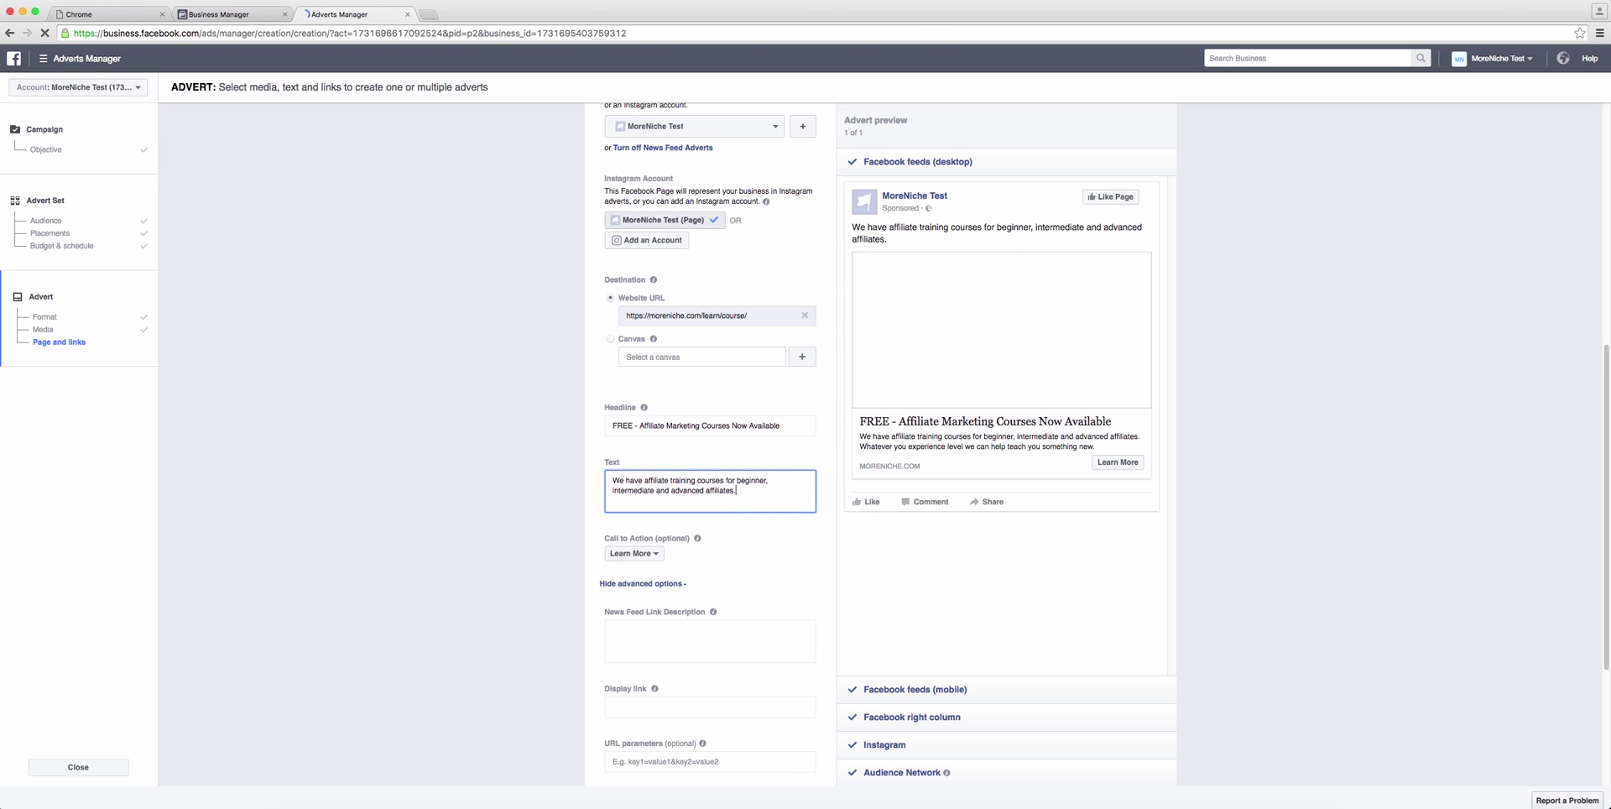
{"action": "key", "text": "BackSpace"}
{"action": "type", "text": "availble n"}
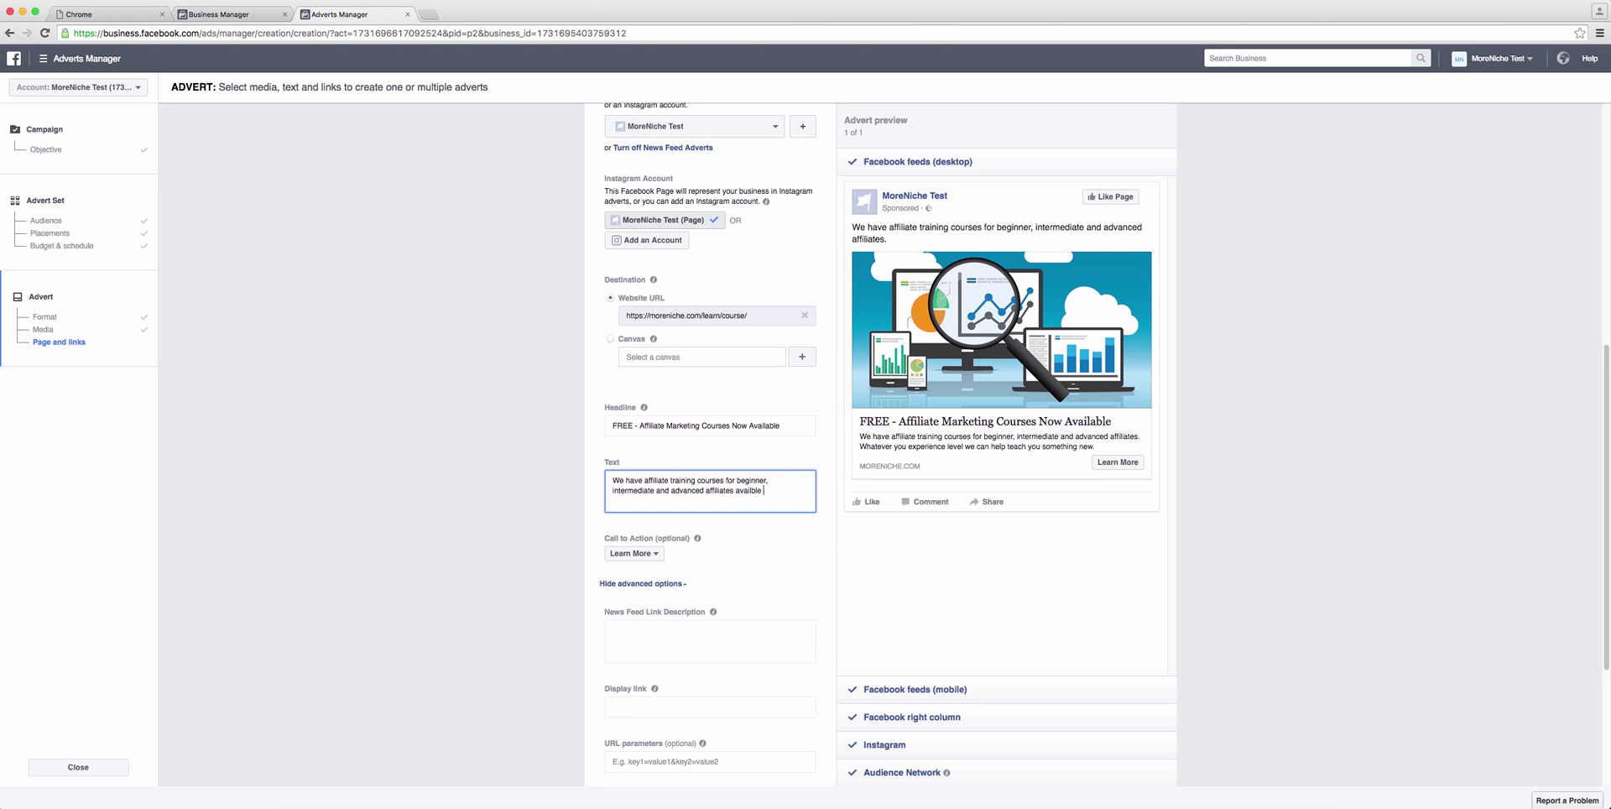
{"action": "key", "text": "BackSpace"}
{"action": "key", "text": "BackSpace"}
{"action": "key", "text": "BackSpace"}
{"action": "key", "text": "BackSpace"}
{"action": "key", "text": "BackSpace"}
{"action": "key", "text": "BackSpace"}
{"action": "key", "text": "BackSpace"}
{"action": "key", "text": "BackSpace"}
{"action": "key", "text": "BackSpace"}
{"action": "key", "text": "BackSpace"}
{"action": "type", "text": "available right now. Sign up today!"}
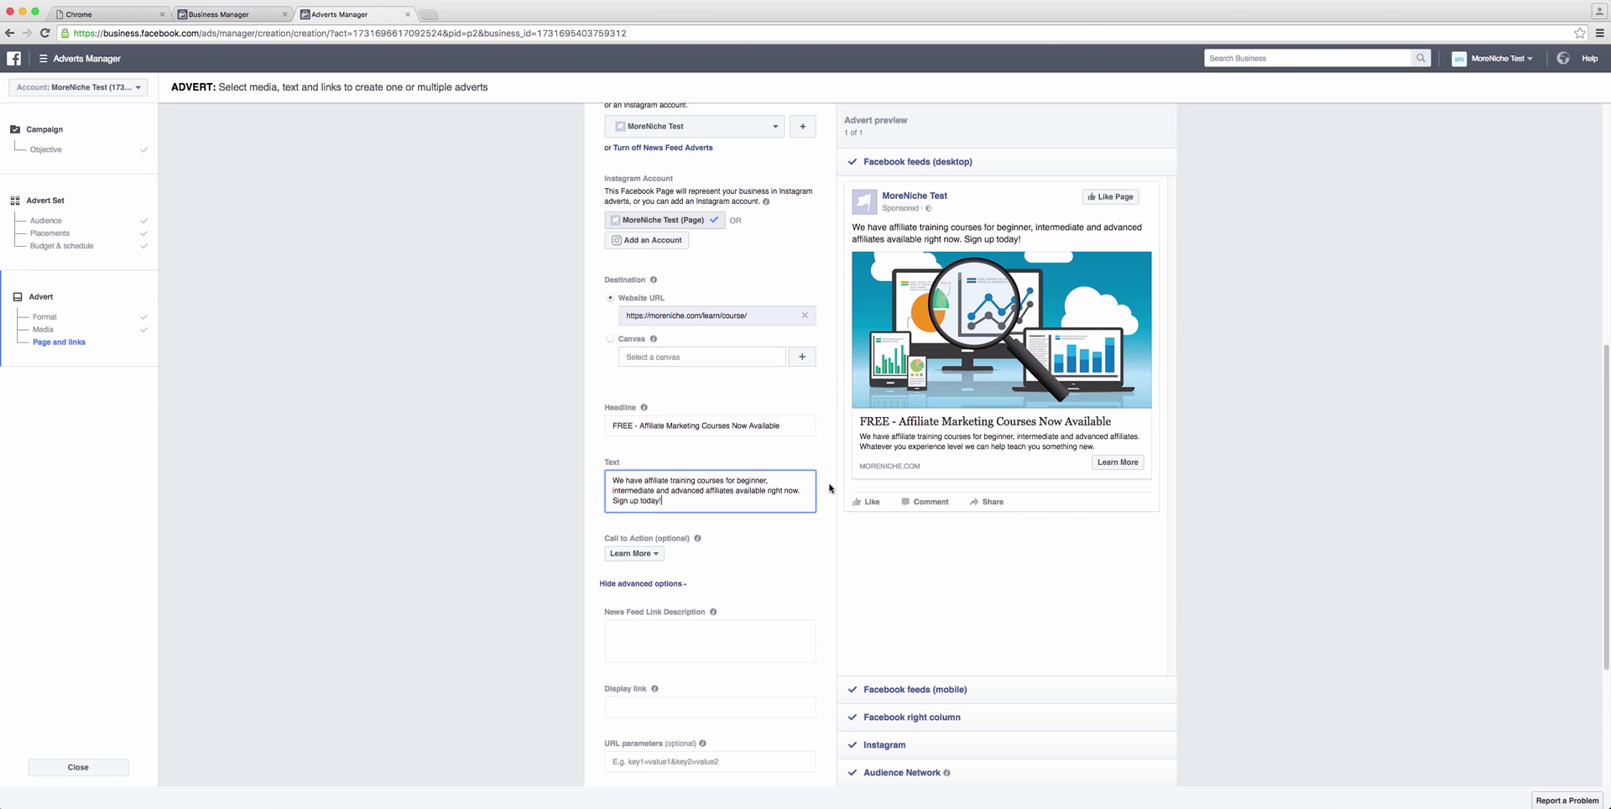
Step: Show the mobile news feed, right column, Instagram and Audience Network previews
{"action": "scroll", "coordinate": [1072, 508], "scroll_direction": "down", "scroll_amount": 2}
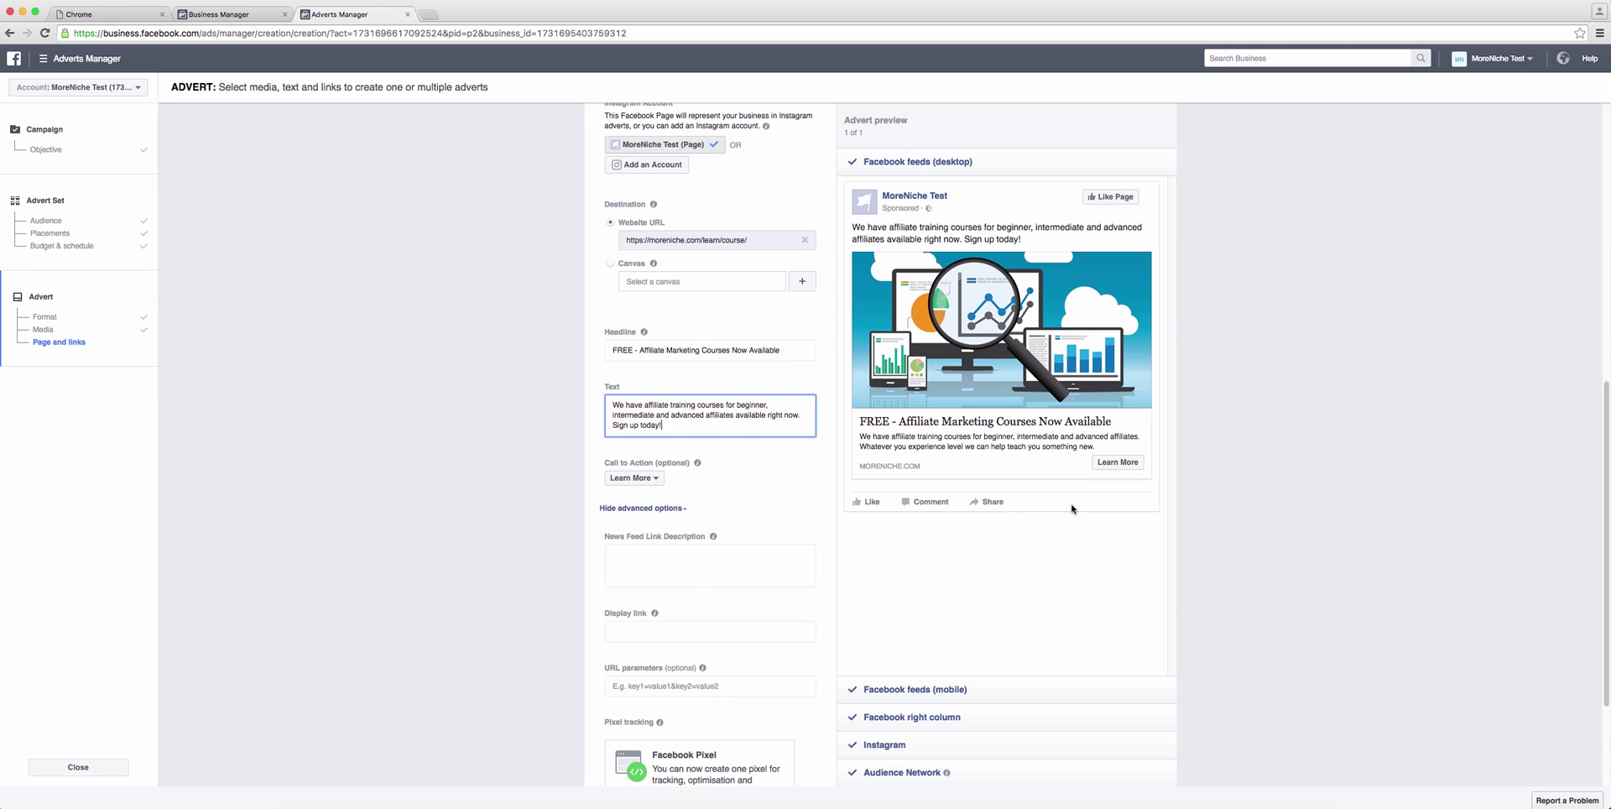
{"action": "left_click", "coordinate": [894, 689]}
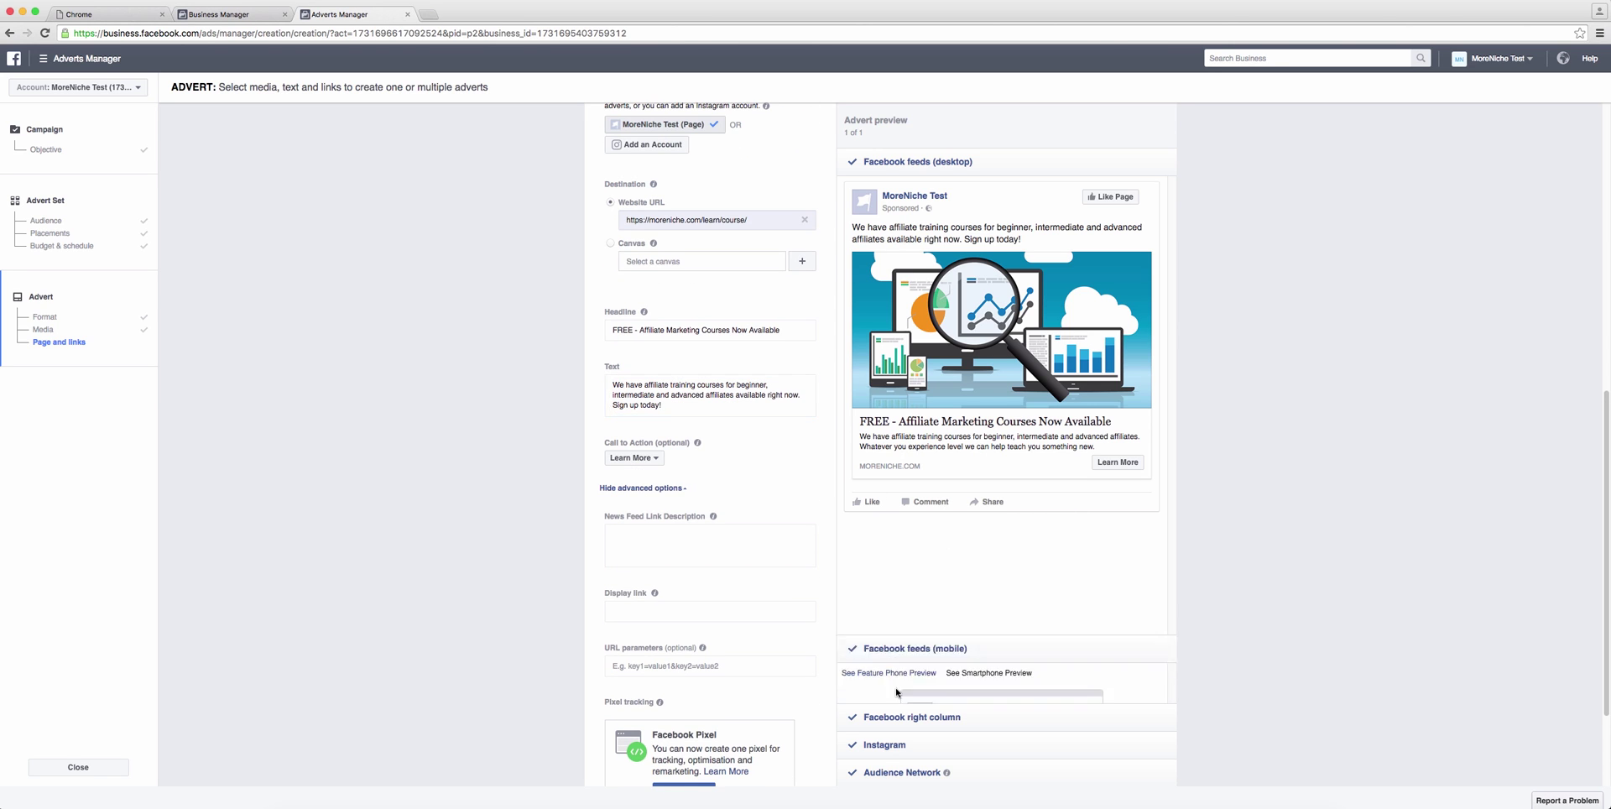
{"action": "left_click", "coordinate": [986, 700]}
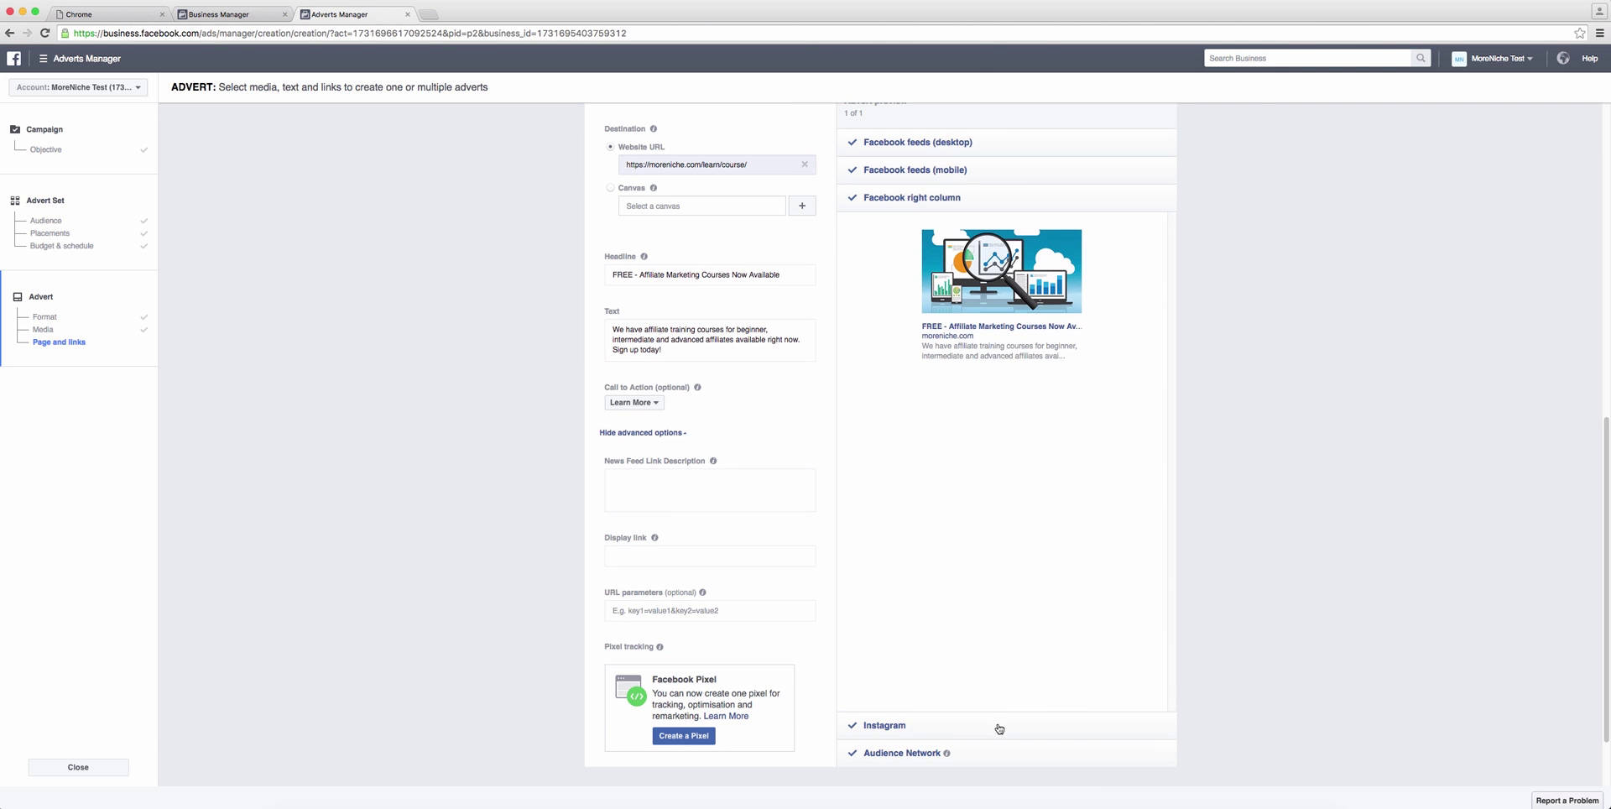
{"action": "left_click", "coordinate": [999, 727]}
{"action": "left_click", "coordinate": [1011, 749]}
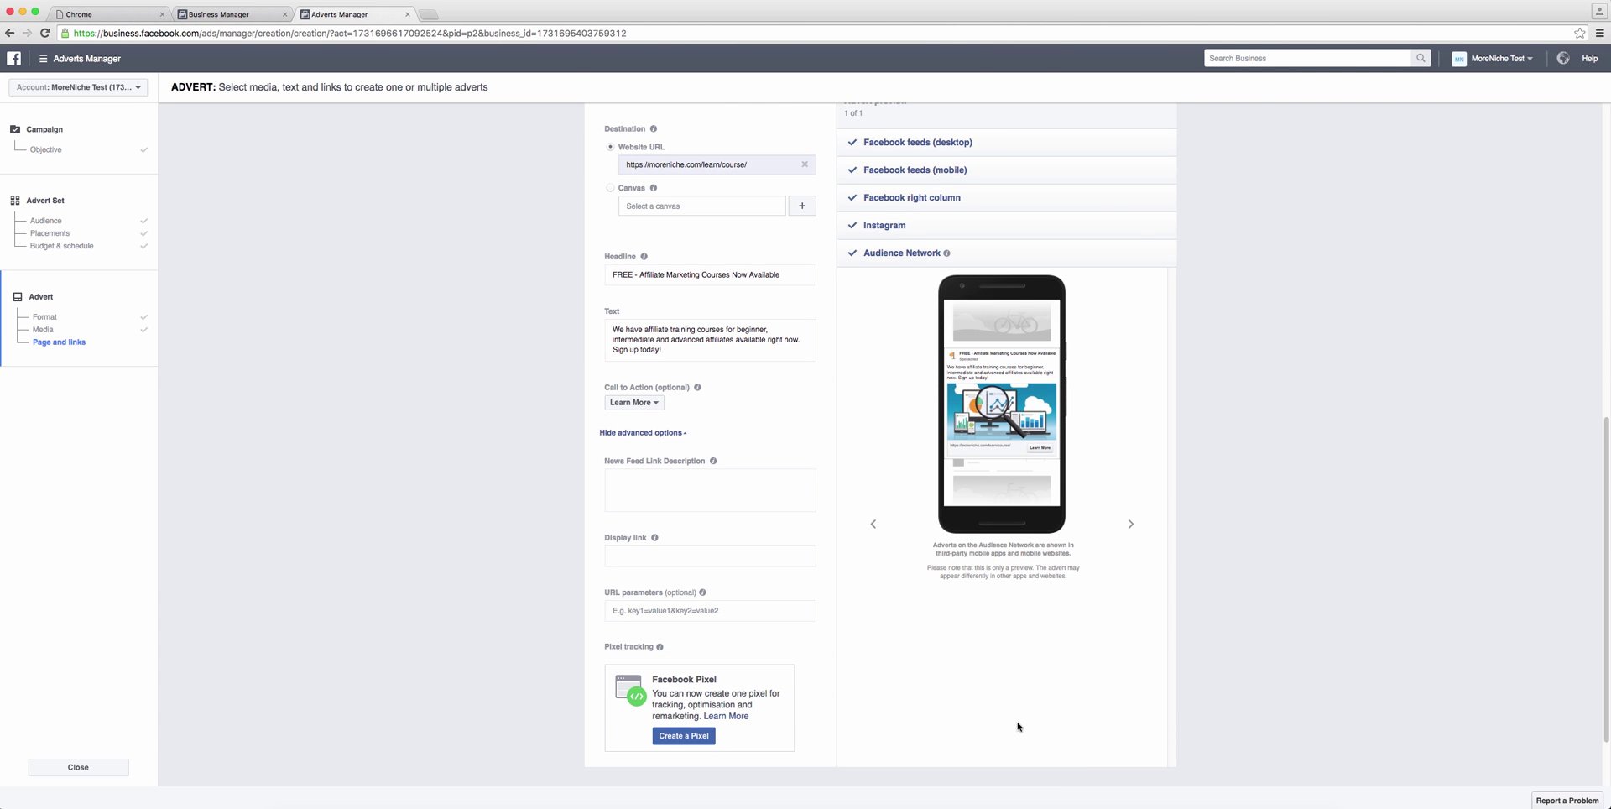
Step: Switch the call to action from Learn More to Sign Up
{"action": "triple_click", "coordinate": [656, 353]}
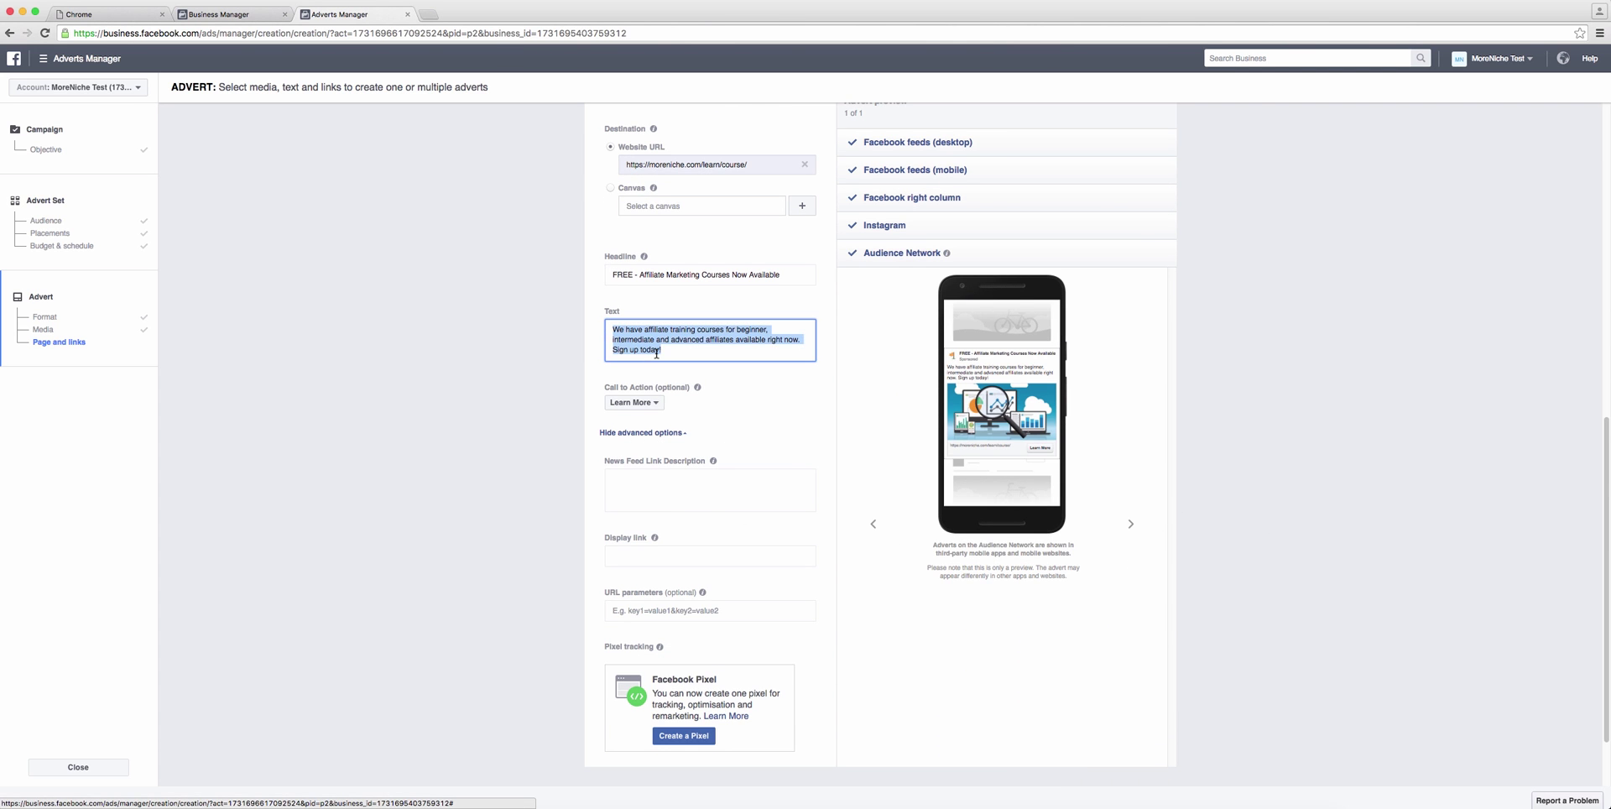
{"action": "left_click", "coordinate": [659, 411]}
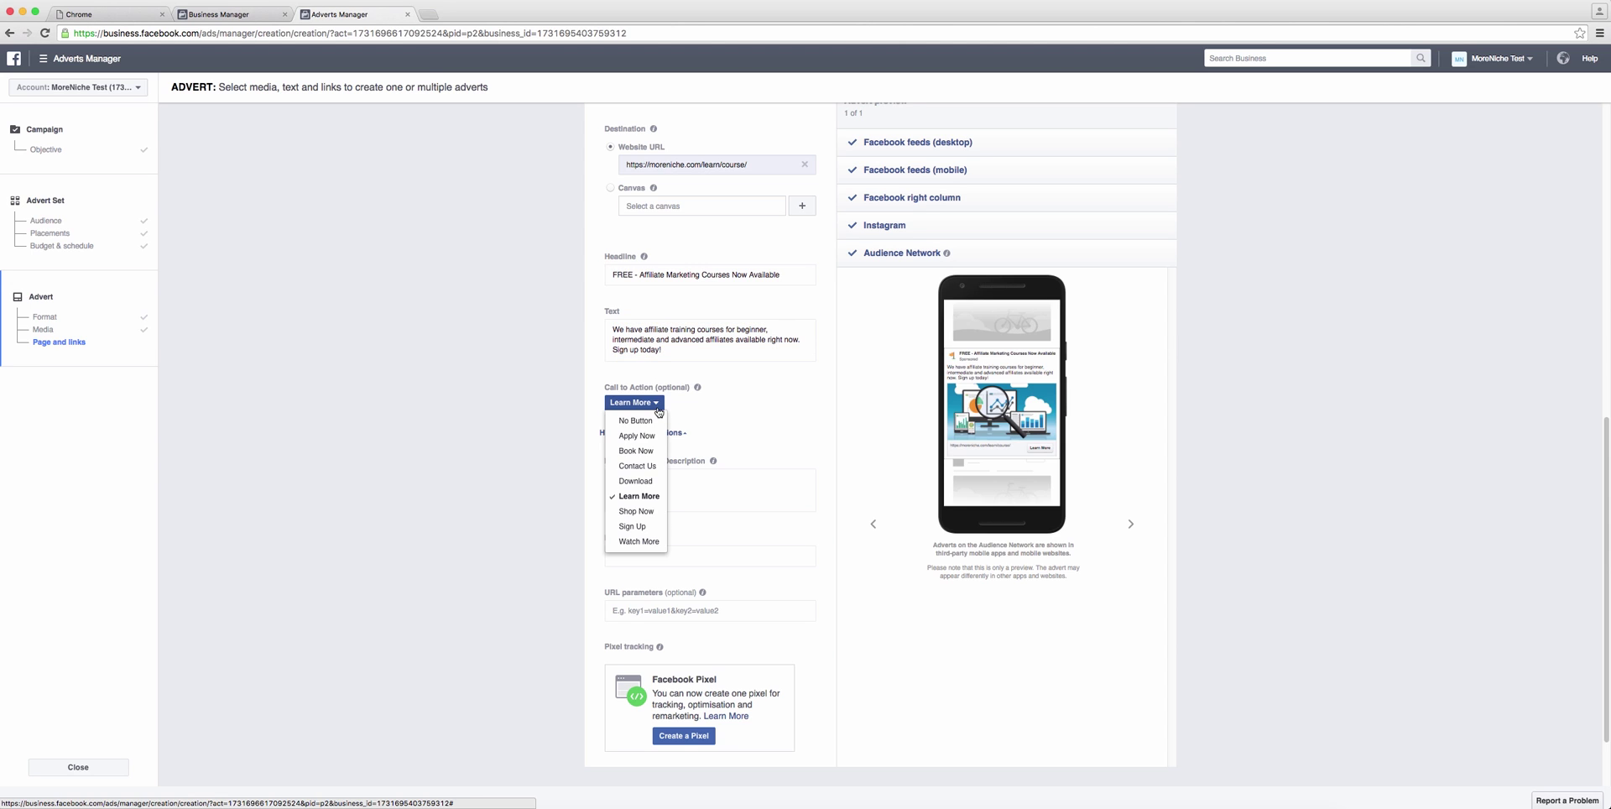
{"action": "left_click", "coordinate": [631, 527]}
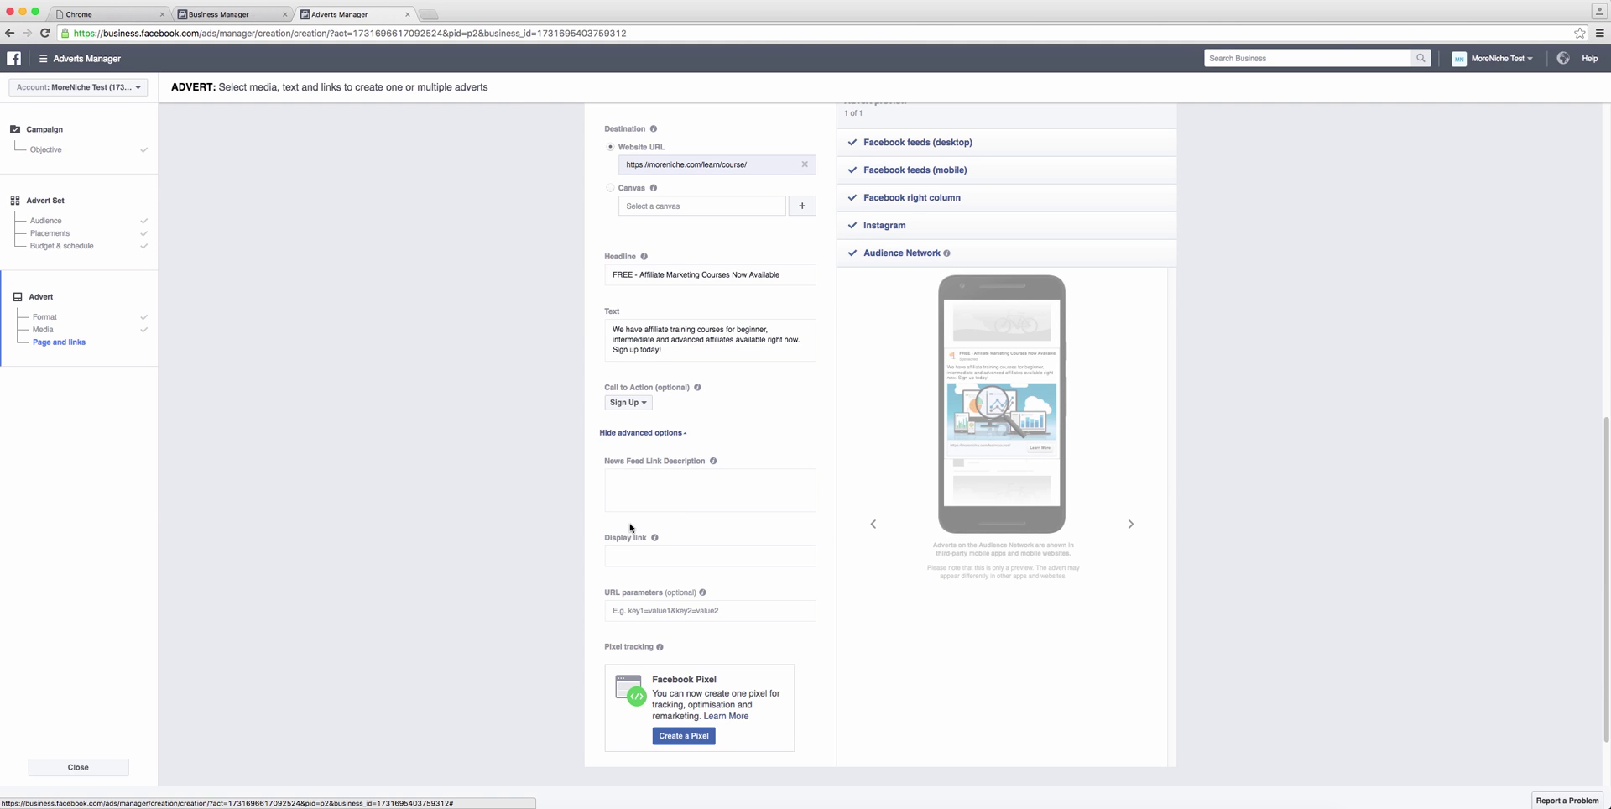
{"action": "left_click", "coordinate": [723, 482]}
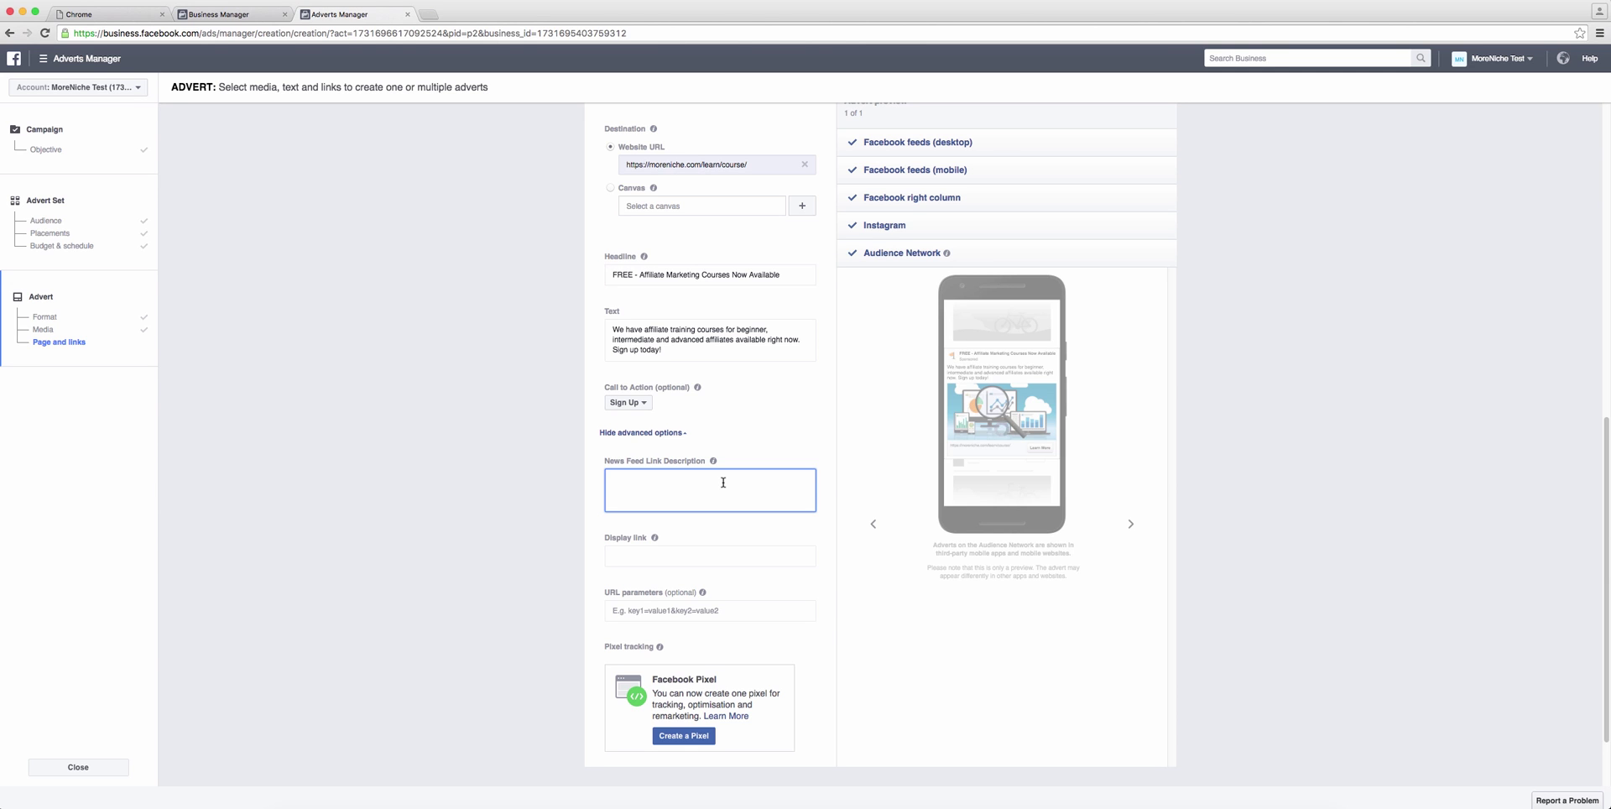
{"action": "type", "text": "More "}
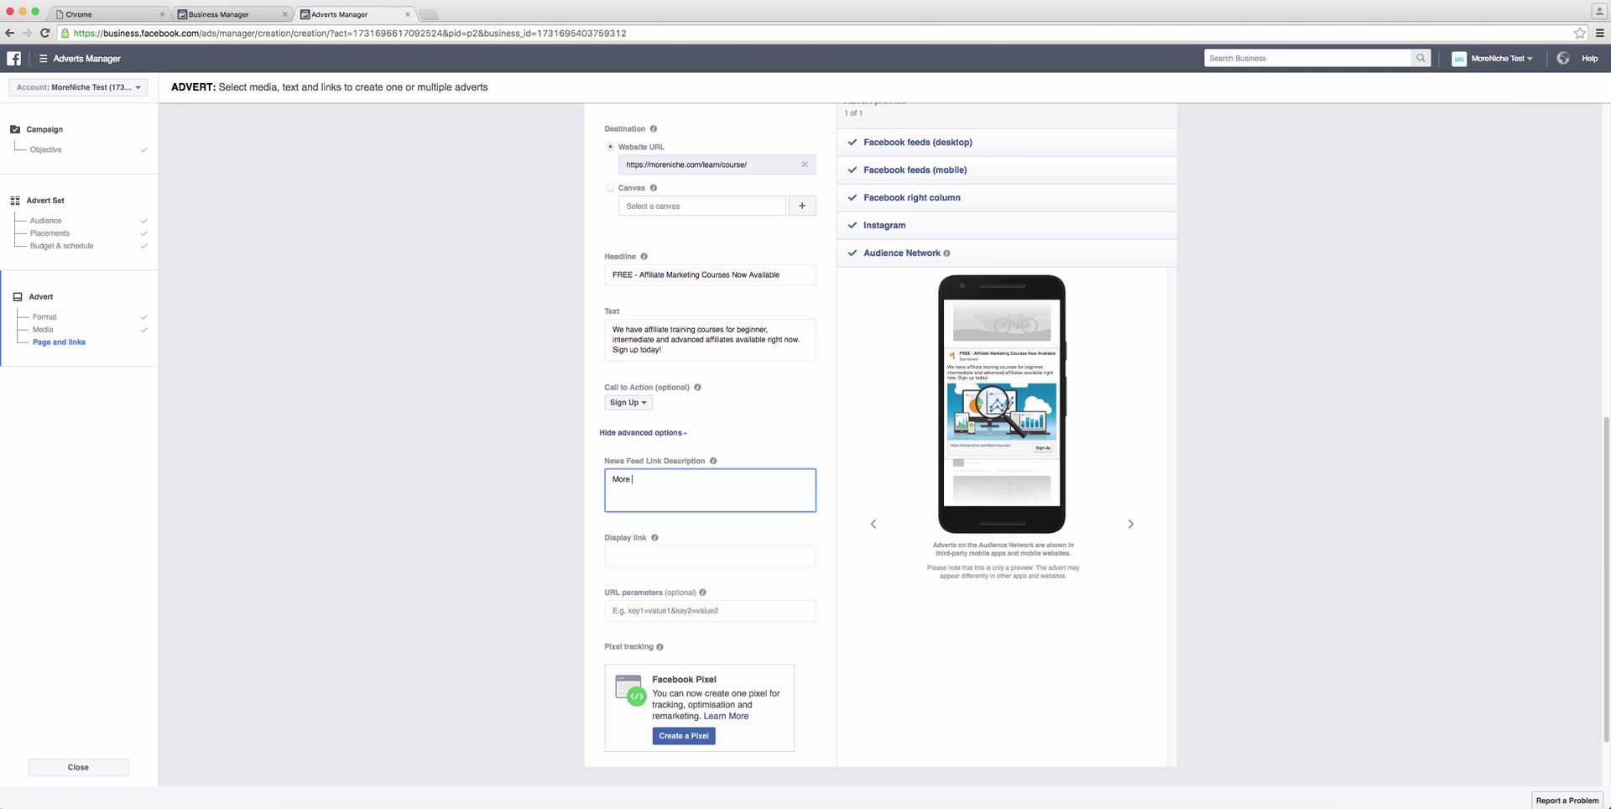
{"action": "type", "text": "information about your advert, product or service can be added here to "}
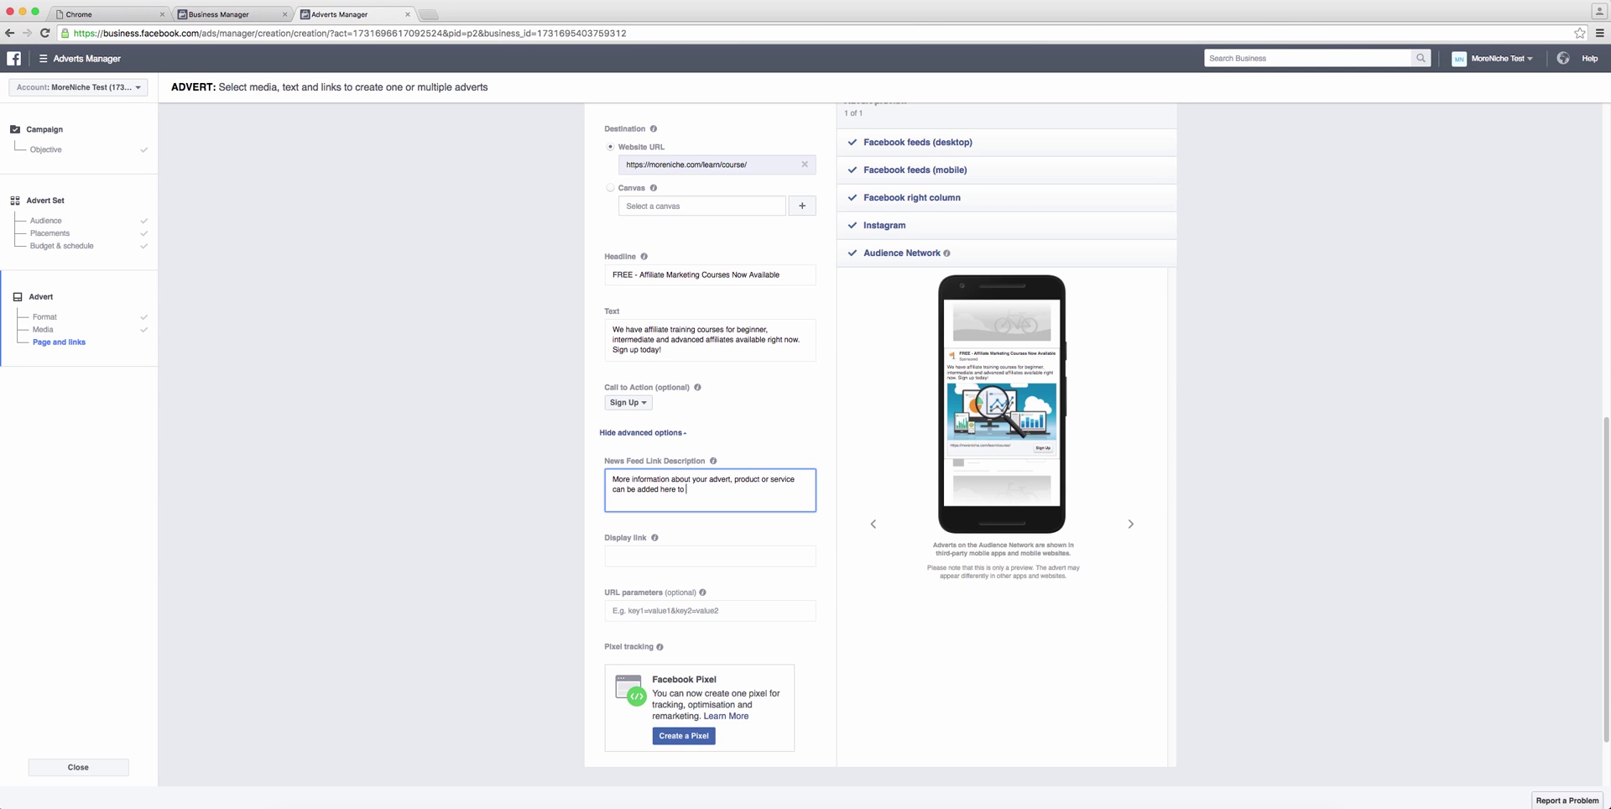
{"action": "type", "text": "draw more attention to your"}
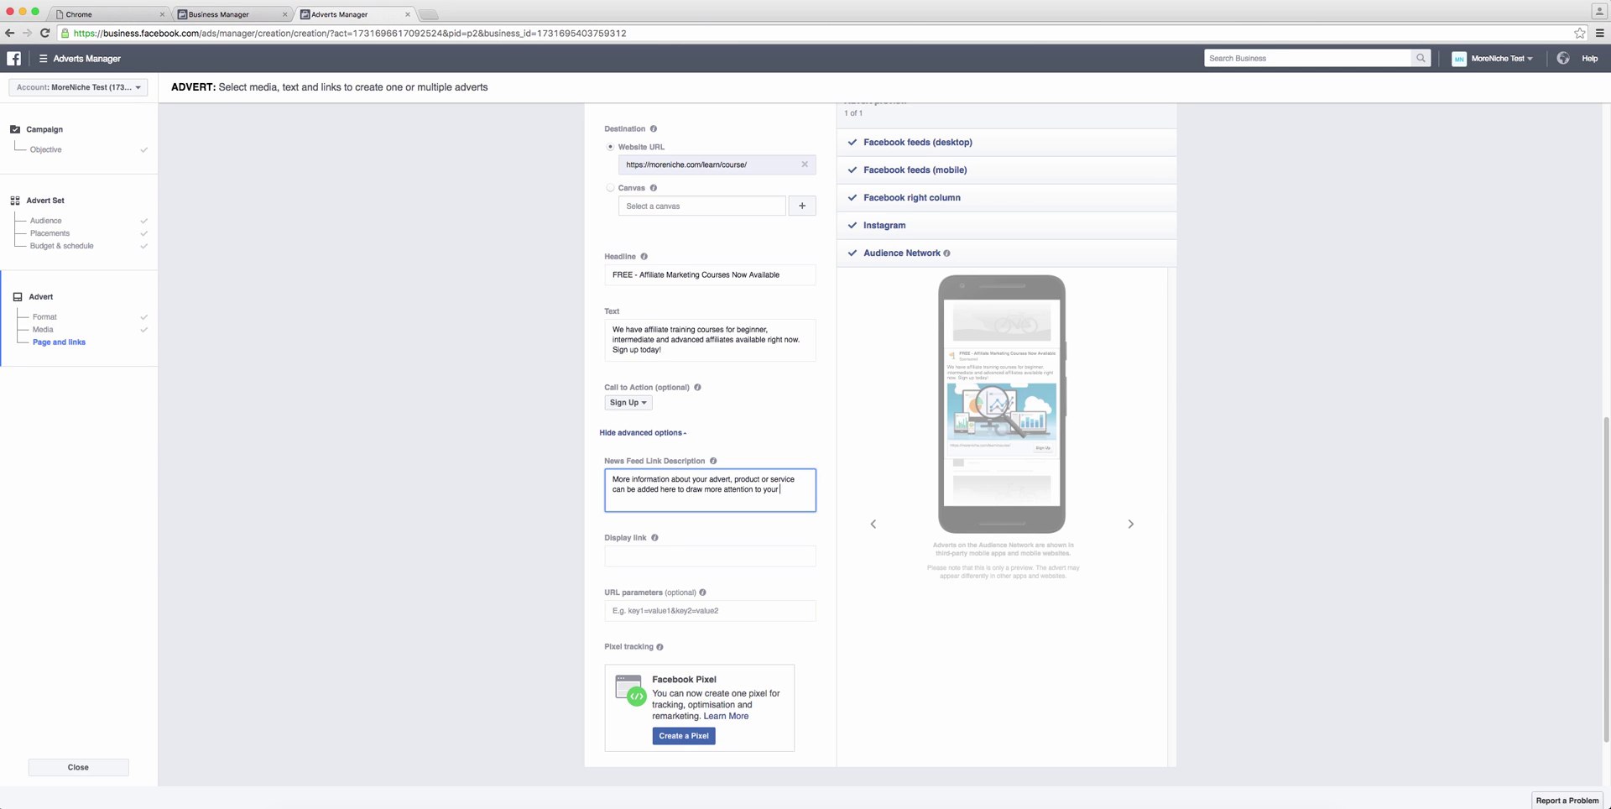
{"action": "type", "text": " advert."}
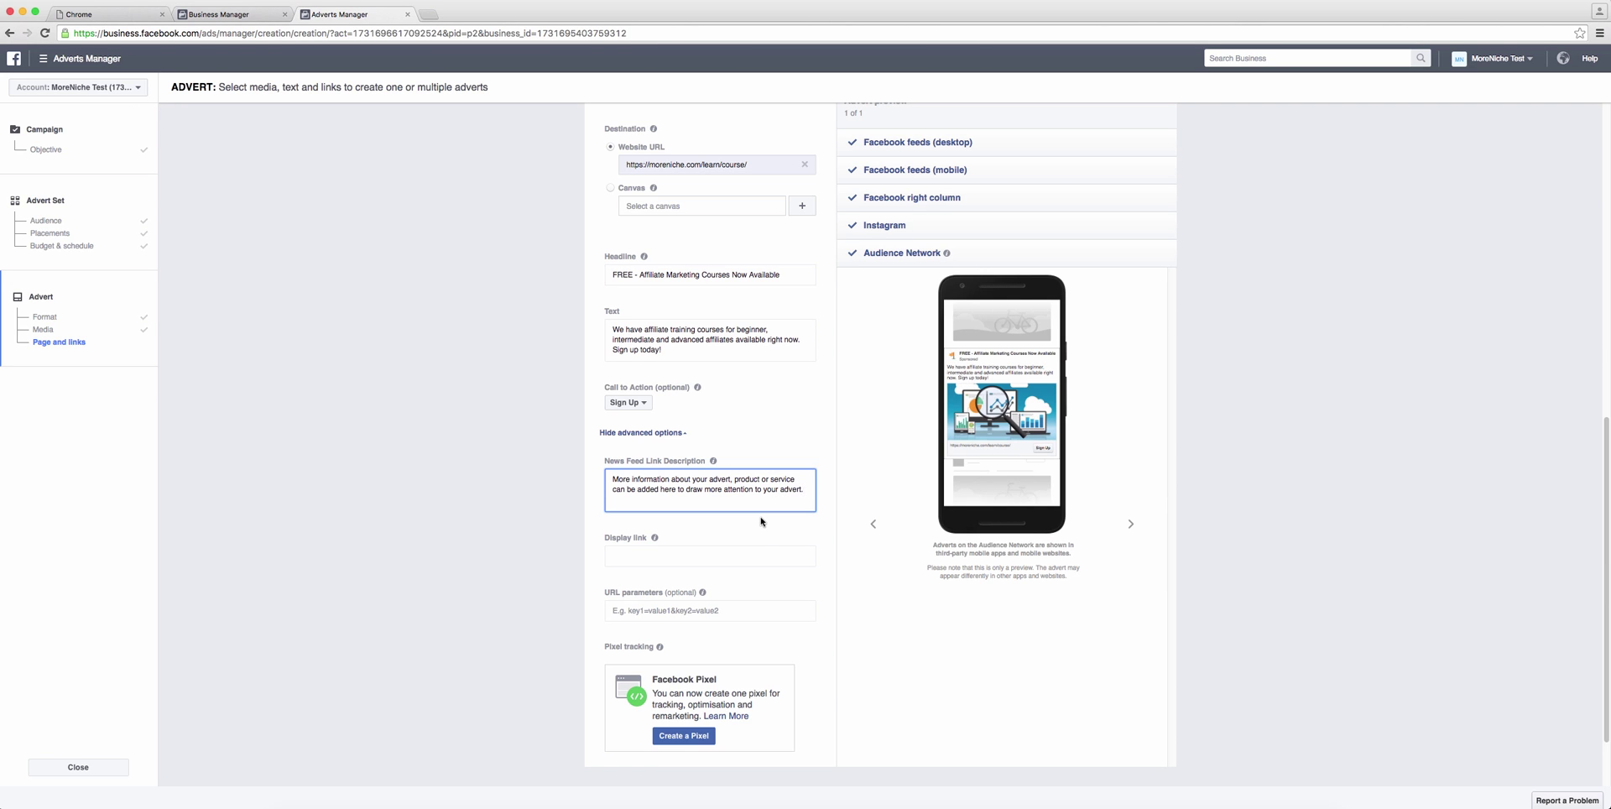
{"action": "left_click", "coordinate": [669, 555]}
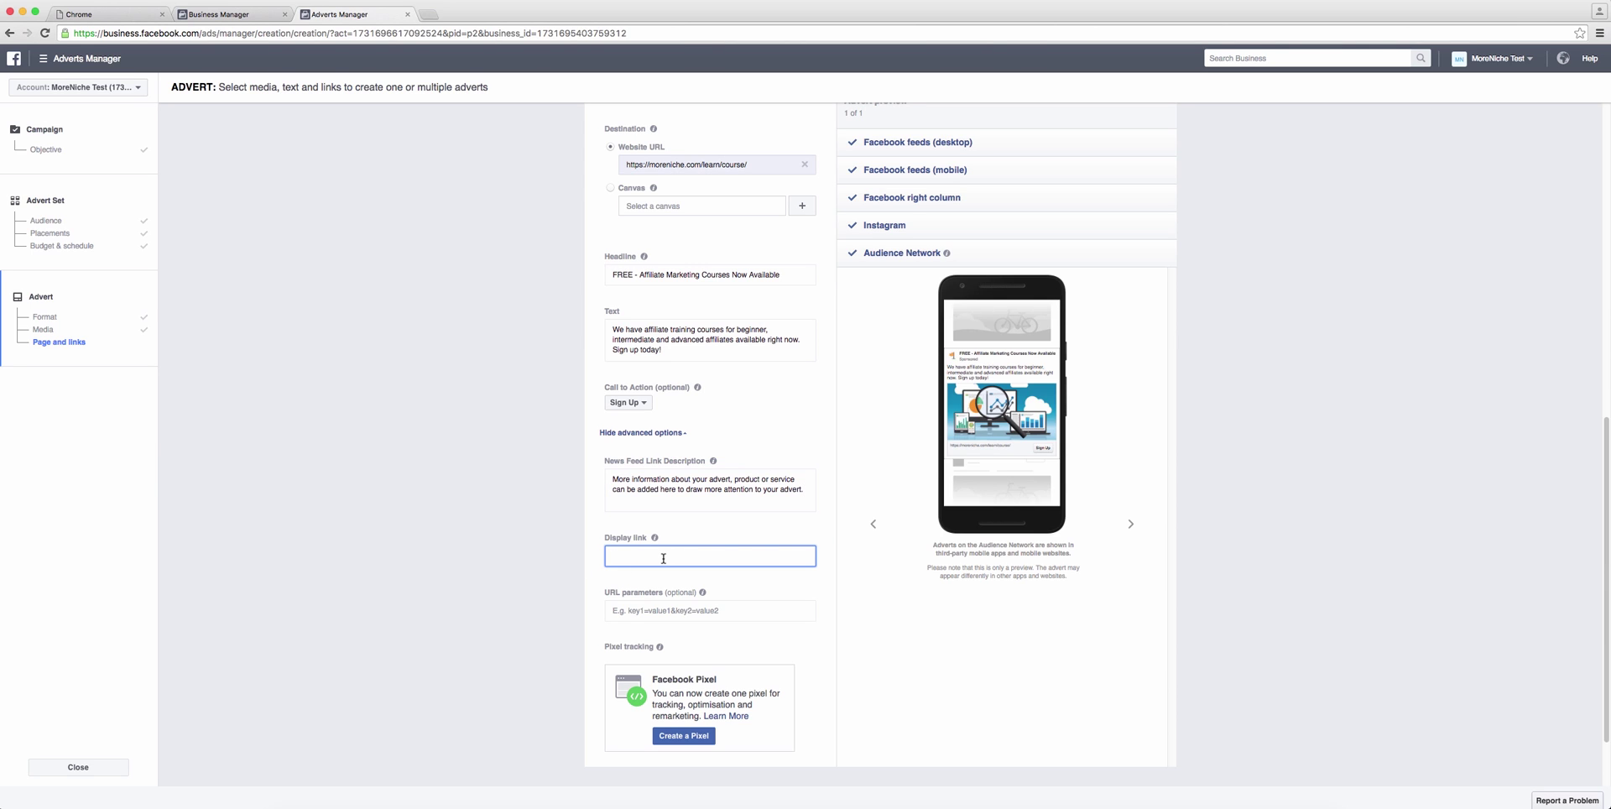
{"action": "type", "text": "www.moreniche.com"}
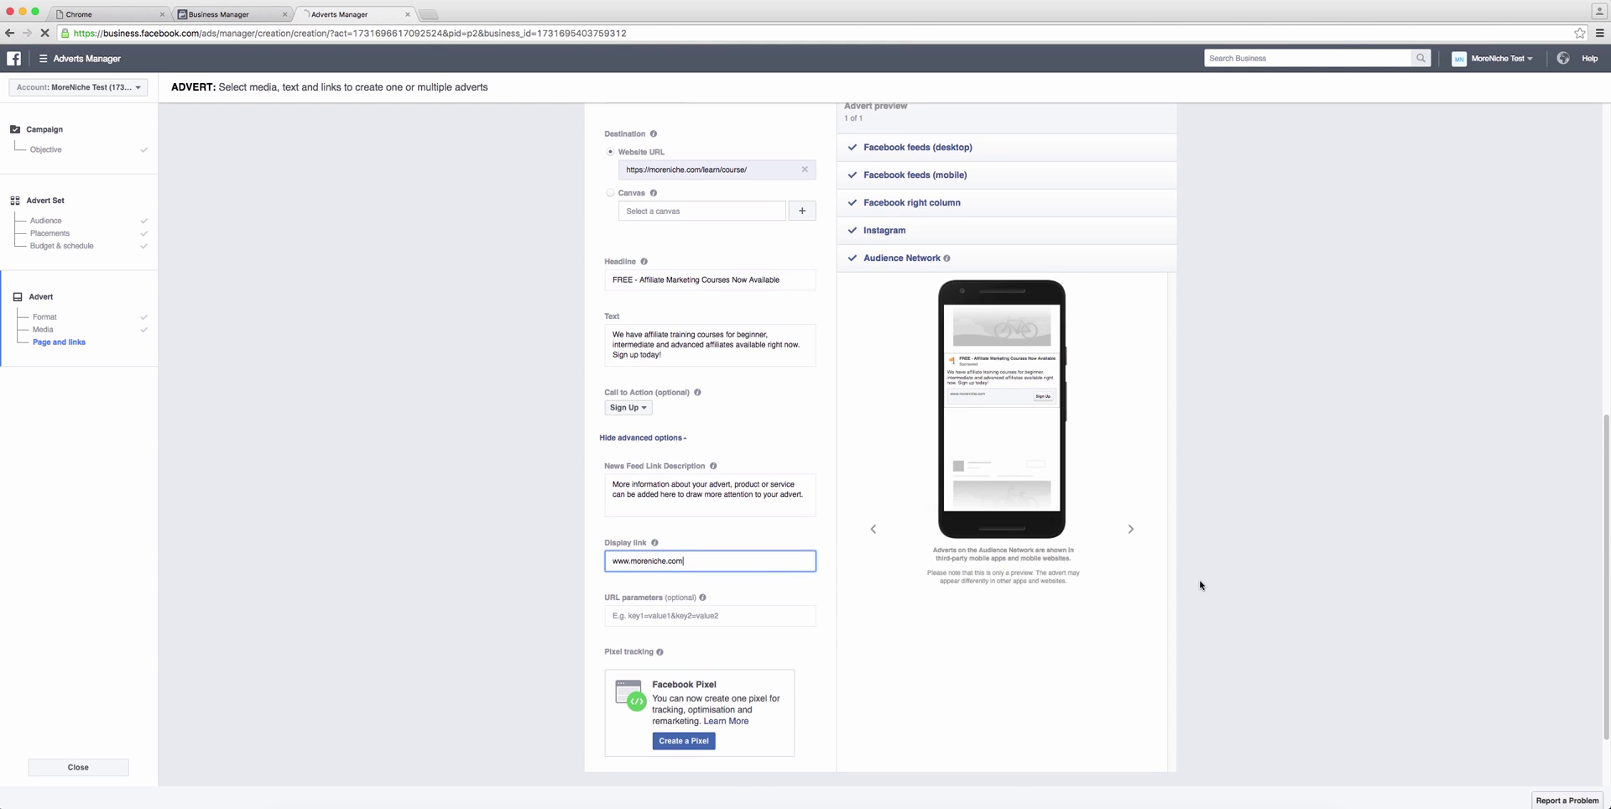
{"action": "scroll", "coordinate": [1218, 668], "scroll_direction": "down", "scroll_amount": 2}
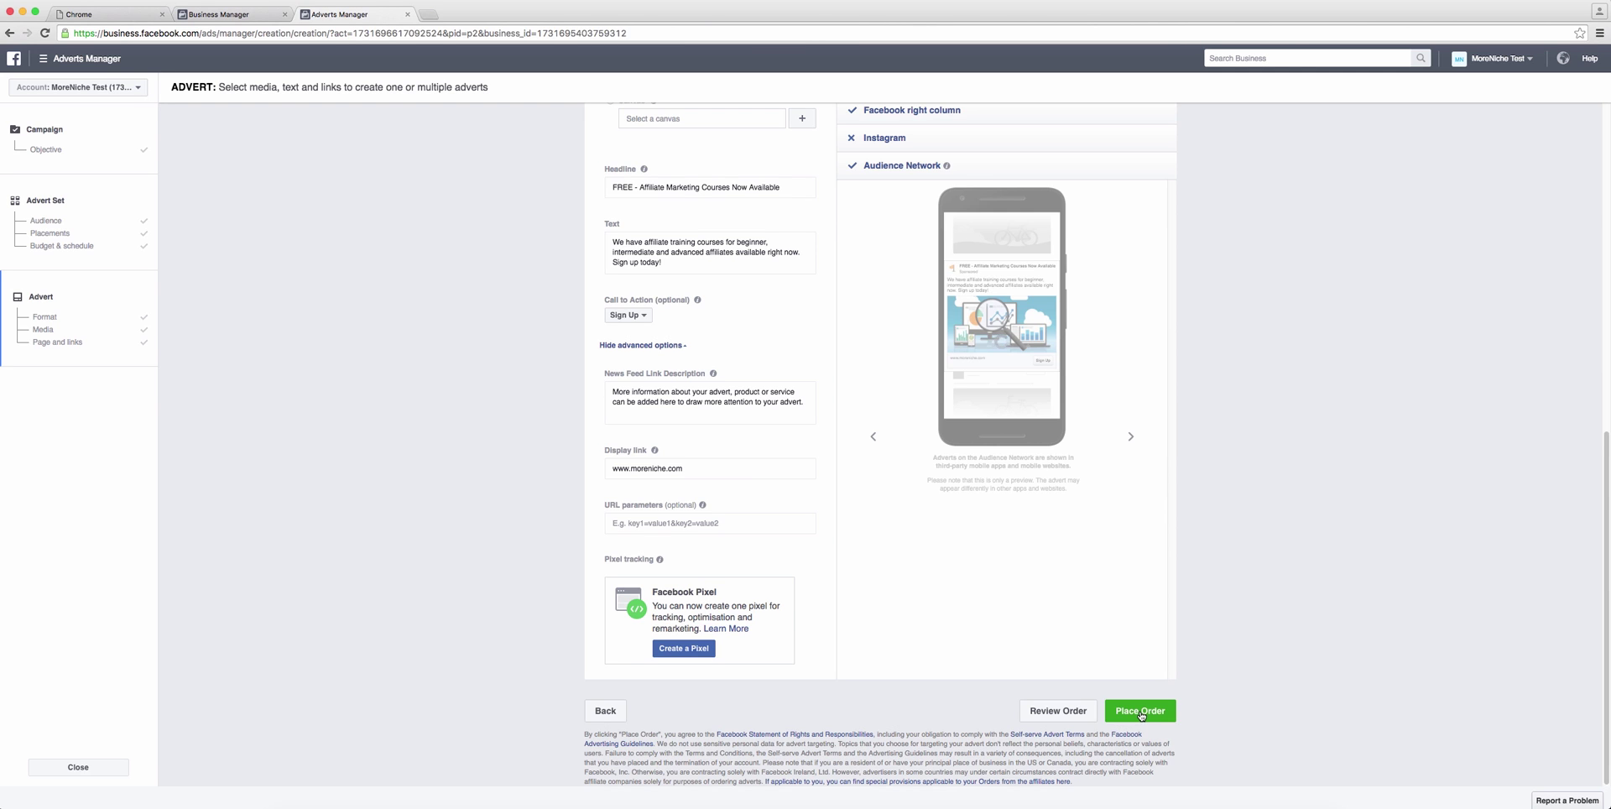
Step: Place the order and confirm the 'Your Order Has Been Placed' dialog
{"action": "left_click", "coordinate": [1141, 712]}
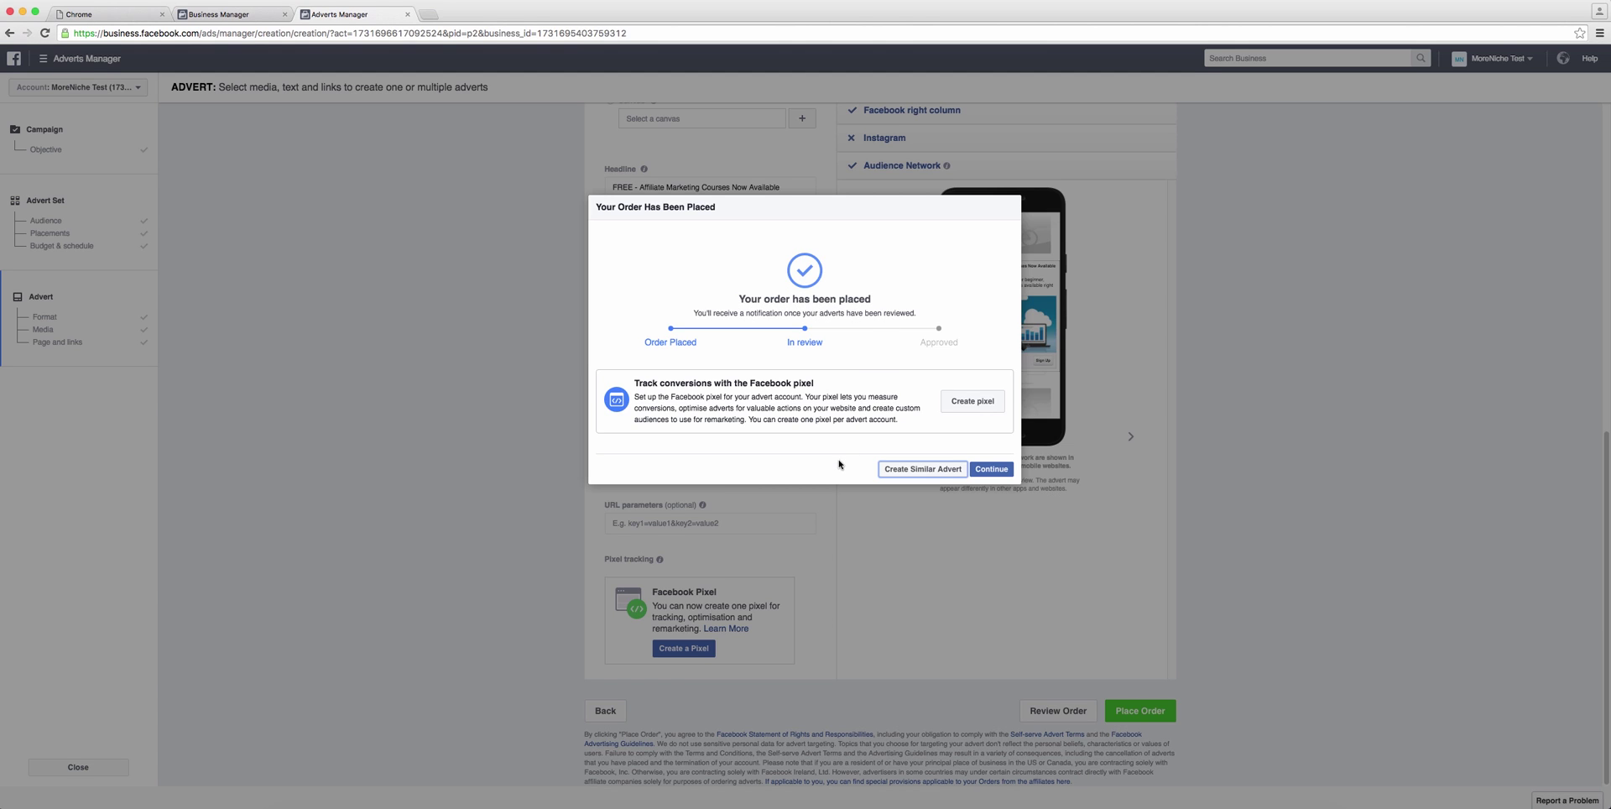
{"action": "left_click", "coordinate": [992, 470]}
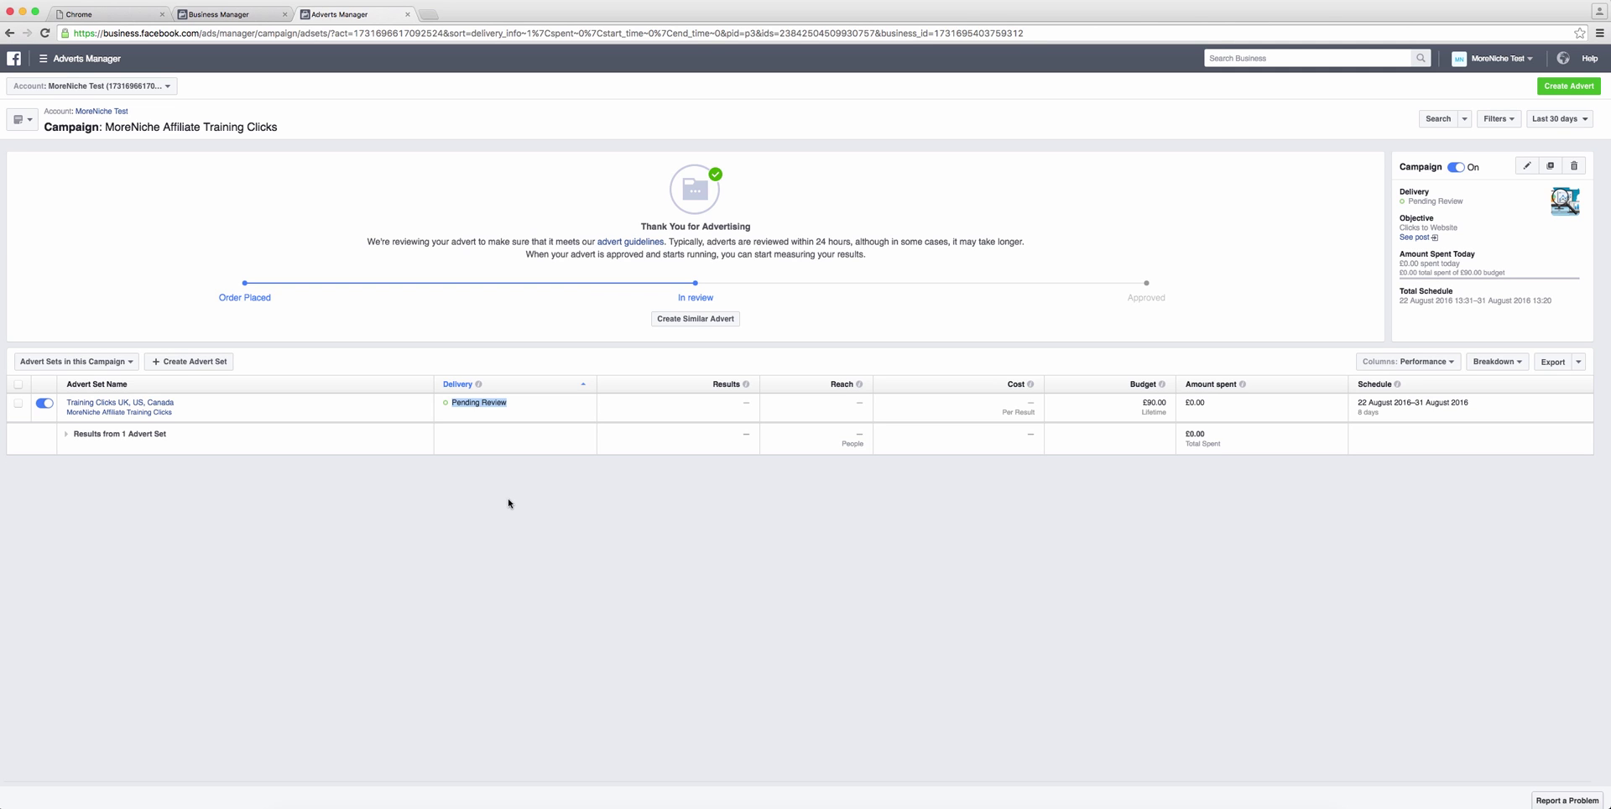
{"action": "left_click", "coordinate": [507, 503]}
Step: Try the Delivery and Engagement column presets, then settle on Performance and Clicks
{"action": "left_click", "coordinate": [1453, 365]}
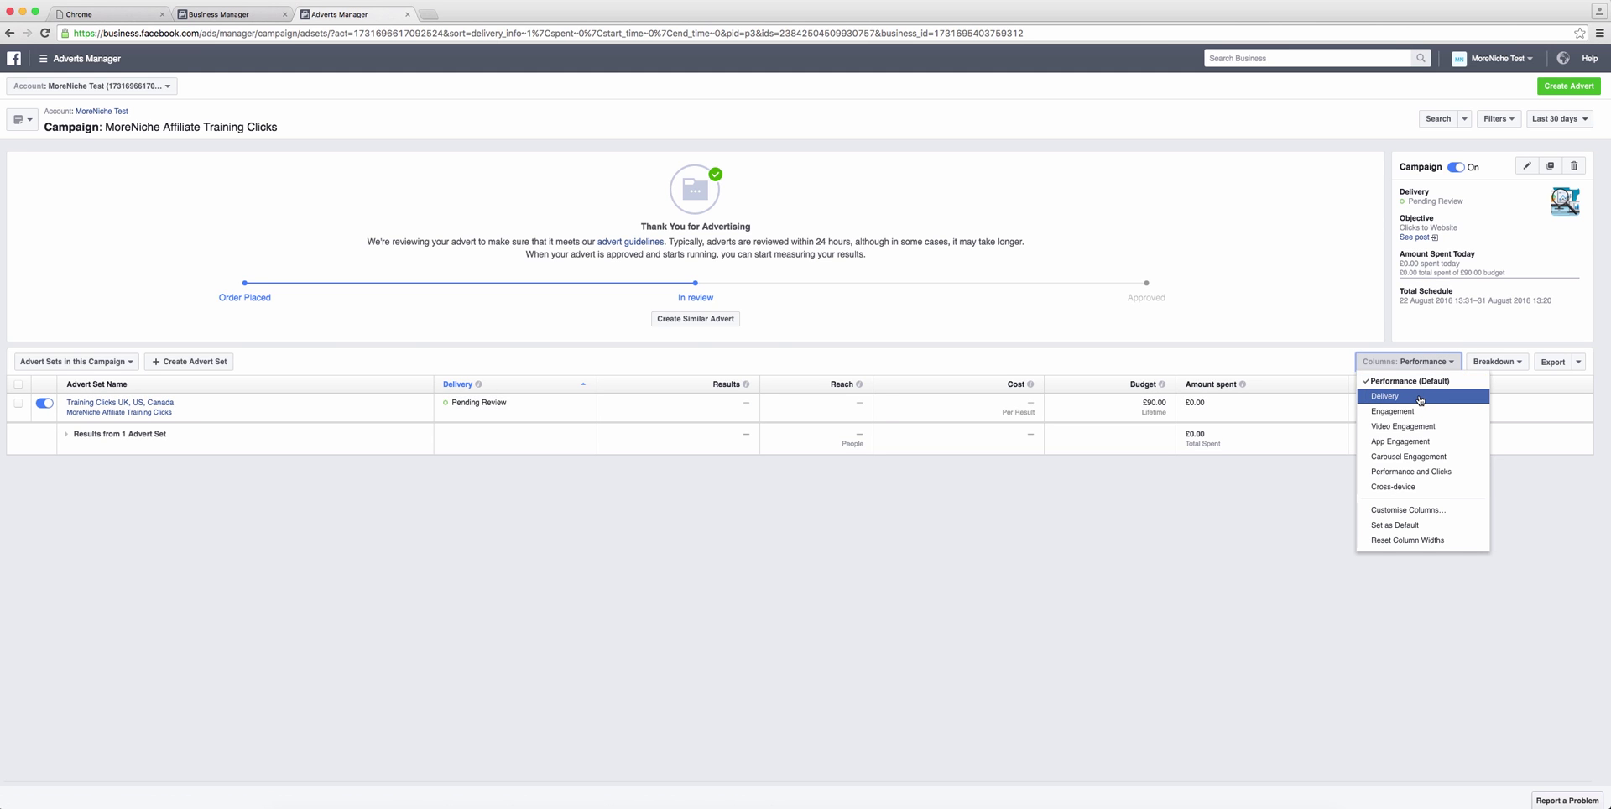
{"action": "left_click", "coordinate": [1419, 400]}
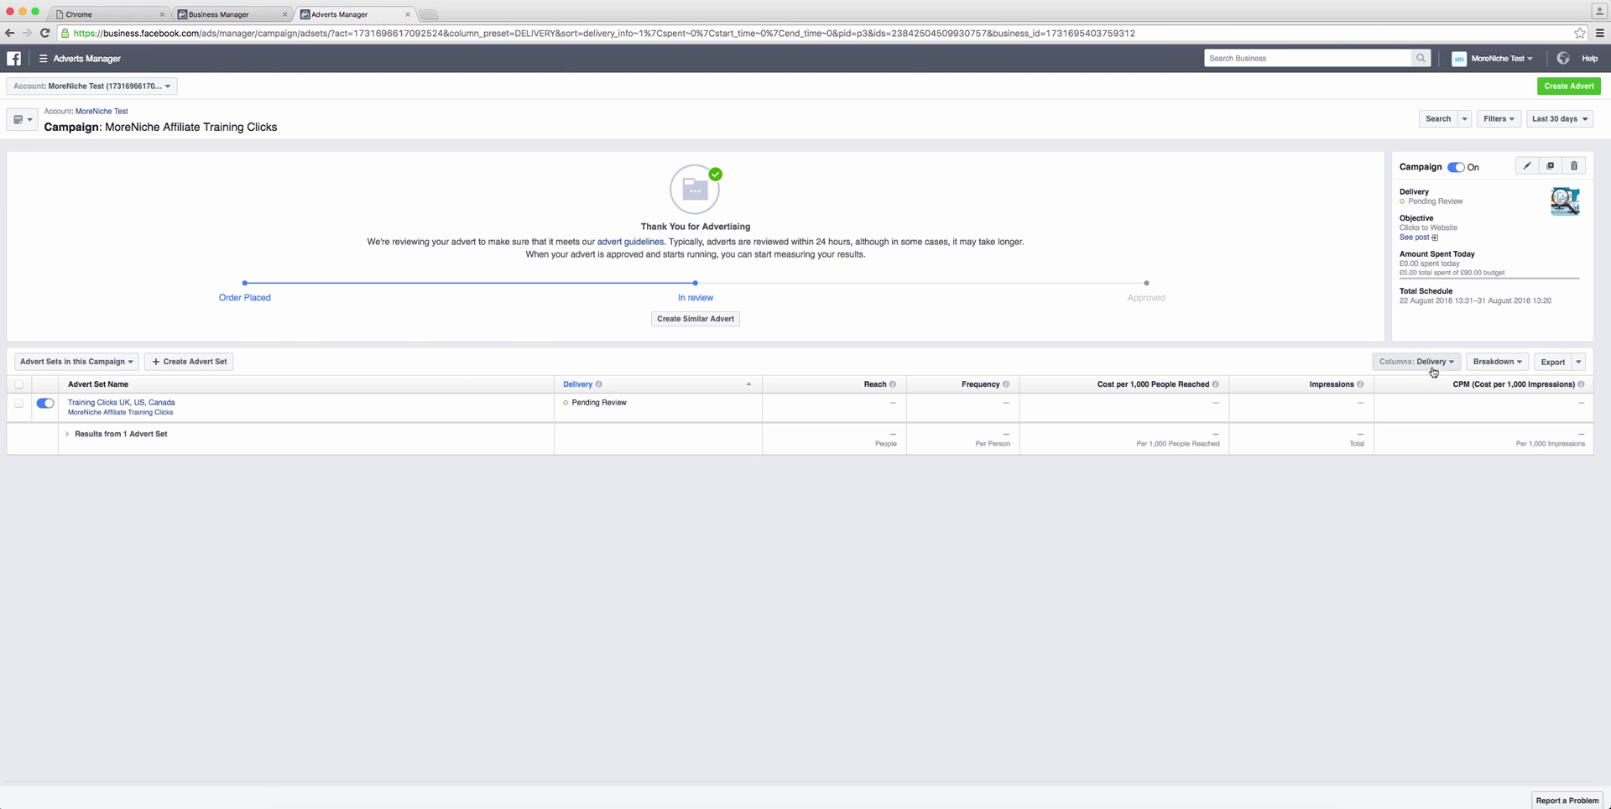
{"action": "left_click", "coordinate": [1433, 370]}
{"action": "left_click", "coordinate": [1438, 412]}
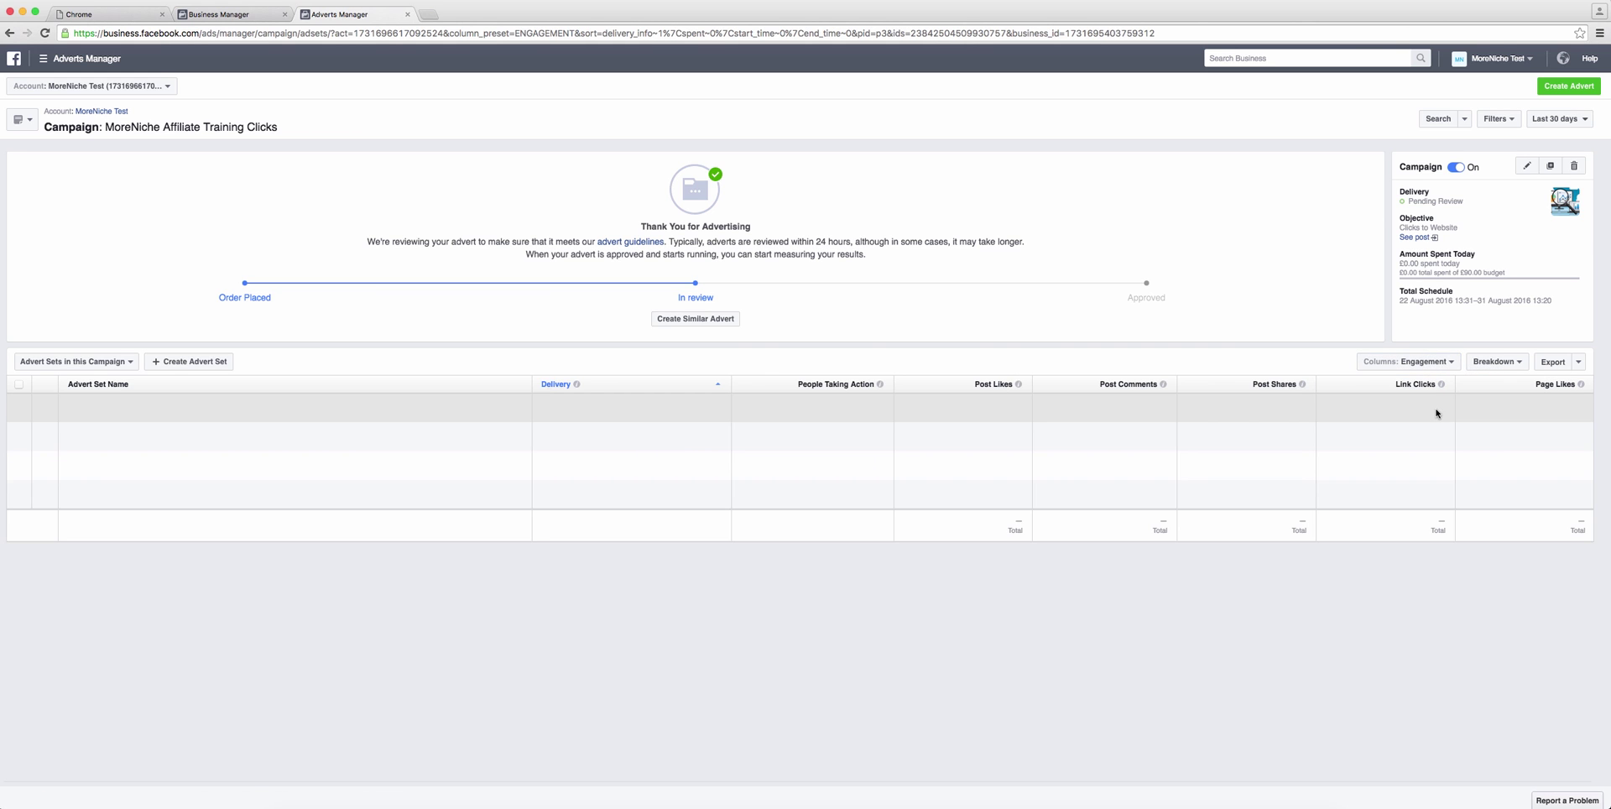
{"action": "left_click", "coordinate": [1449, 364]}
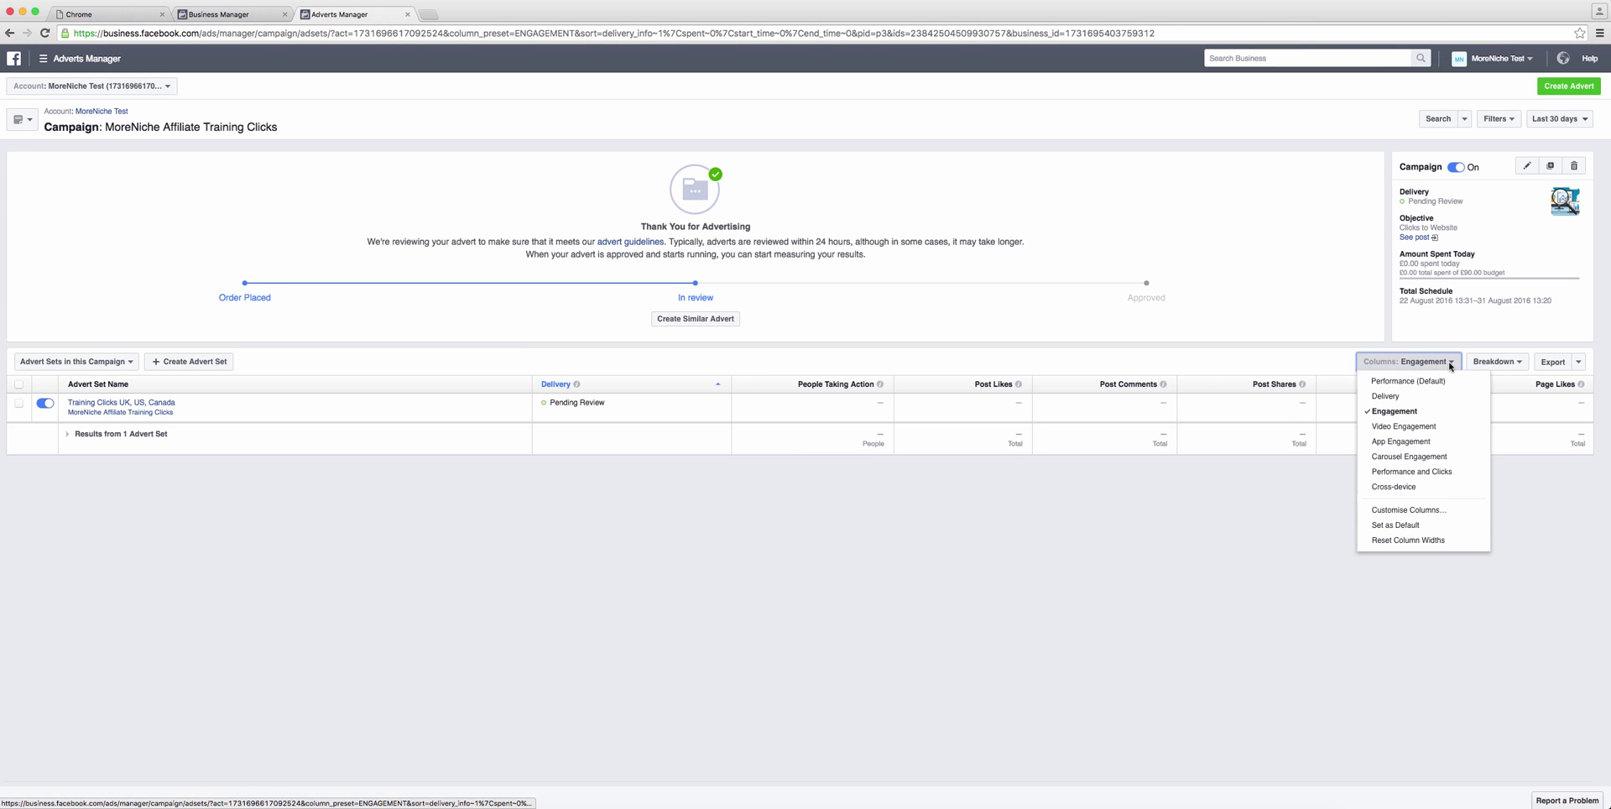
{"action": "left_click", "coordinate": [1435, 472]}
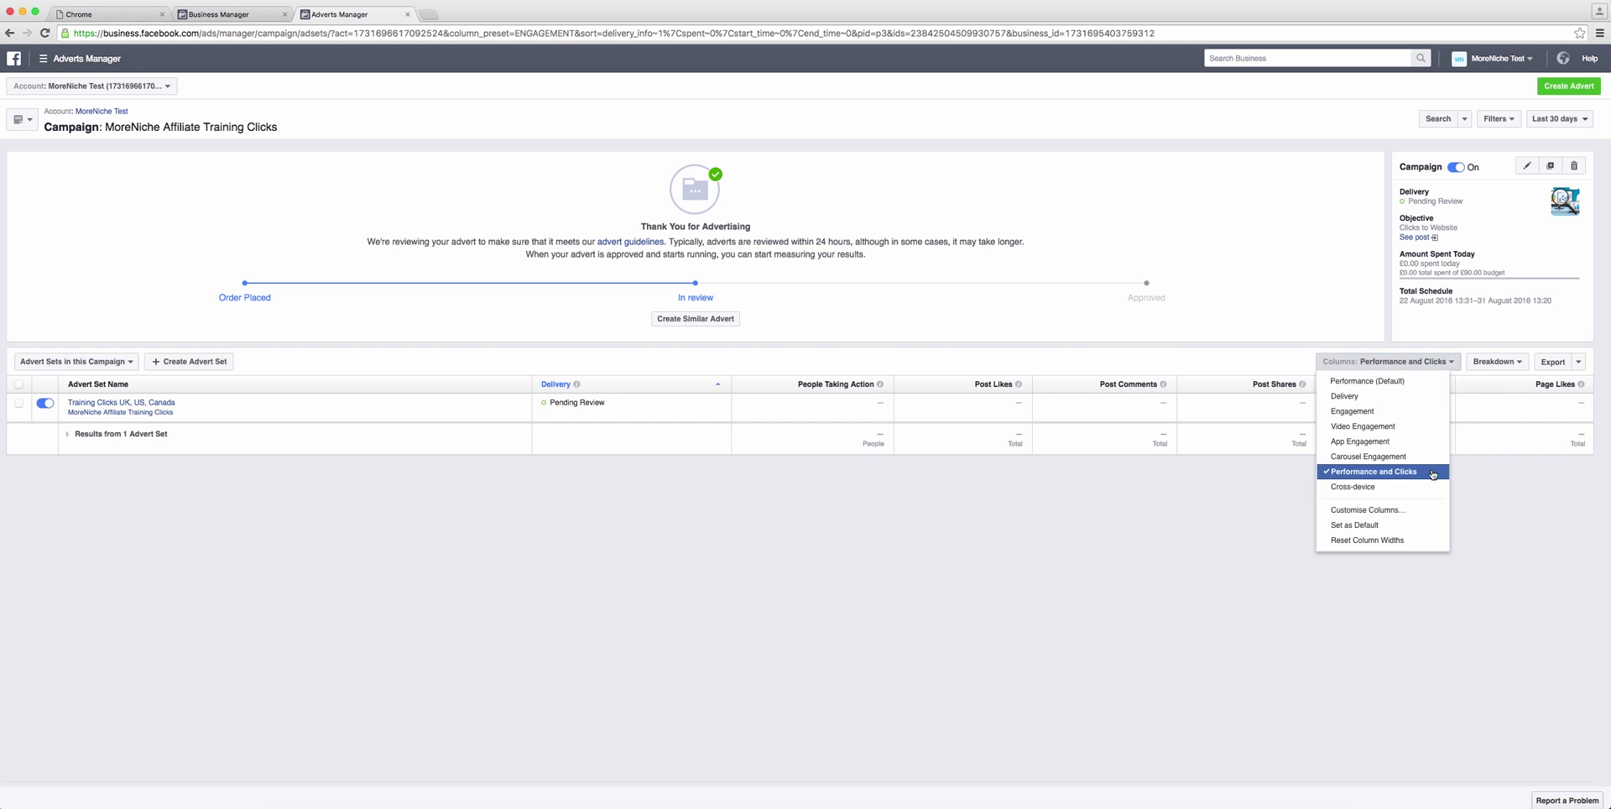
Step: Break the results down by Platform & device
{"action": "left_click", "coordinate": [1496, 361]}
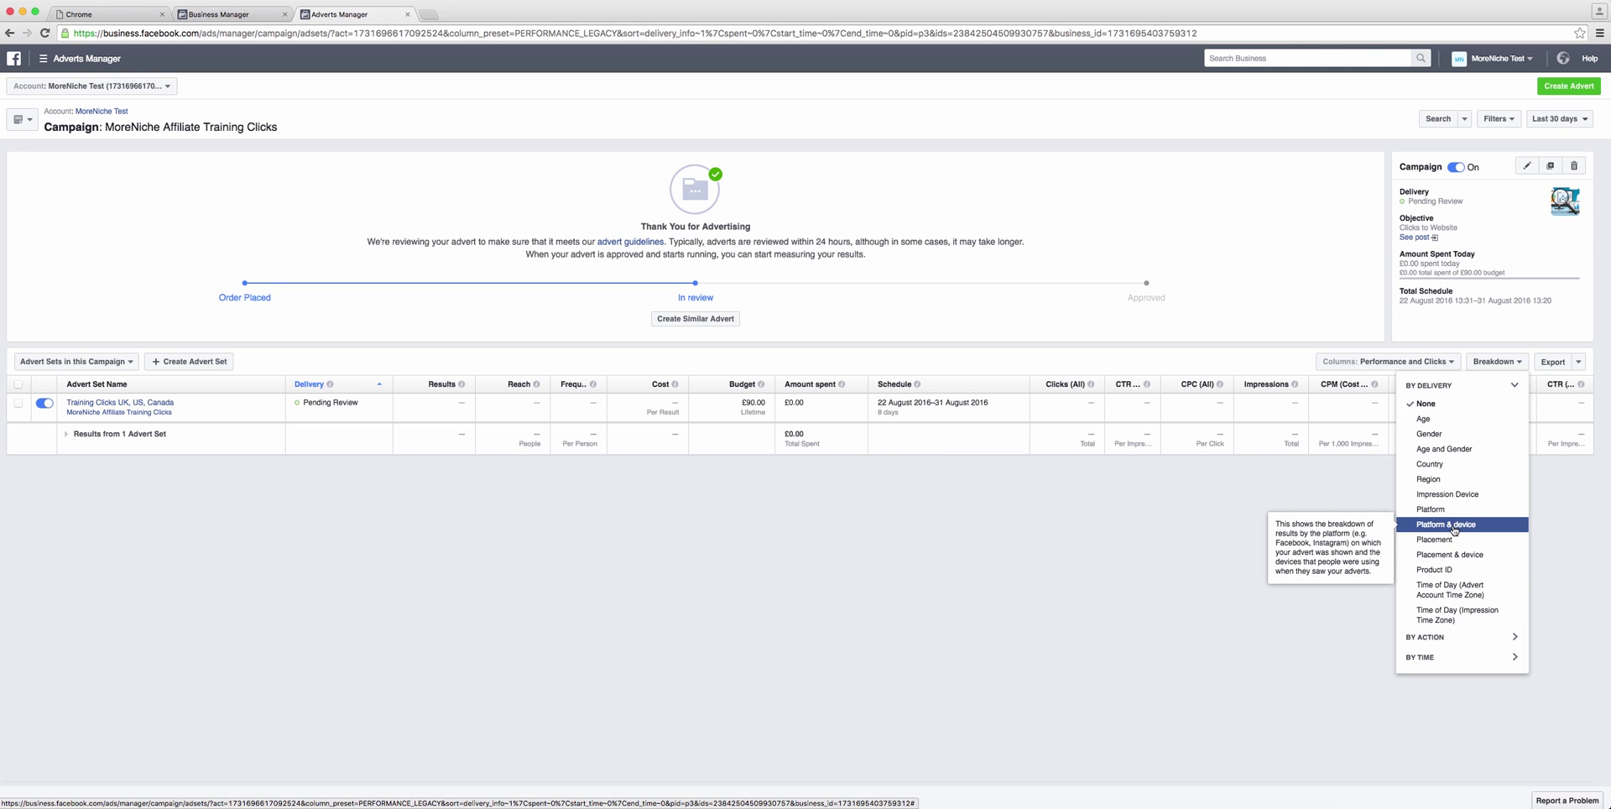
{"action": "left_click", "coordinate": [1454, 527]}
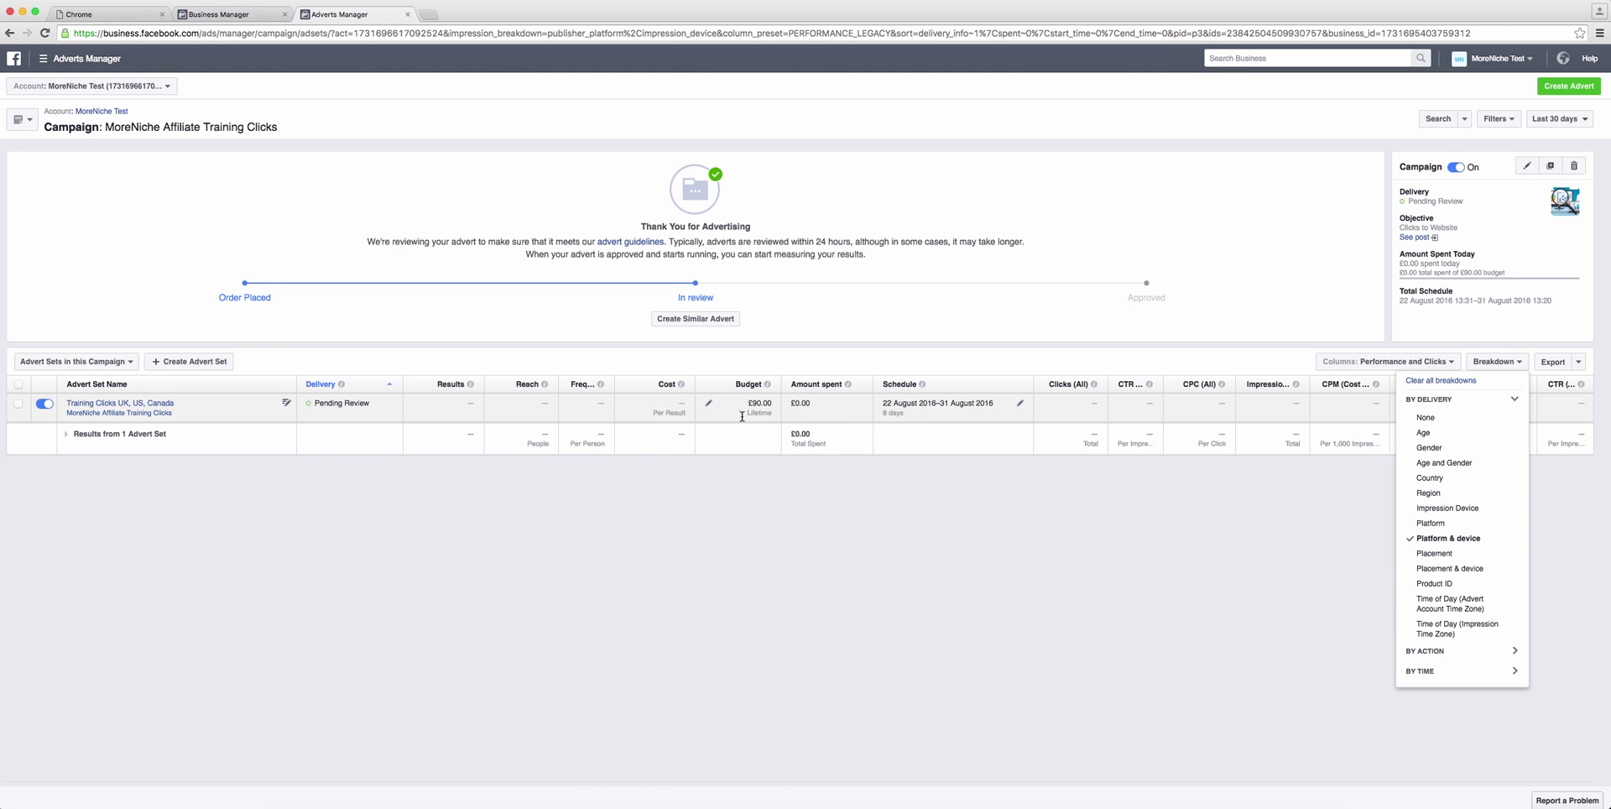
{"action": "left_click", "coordinate": [999, 530]}
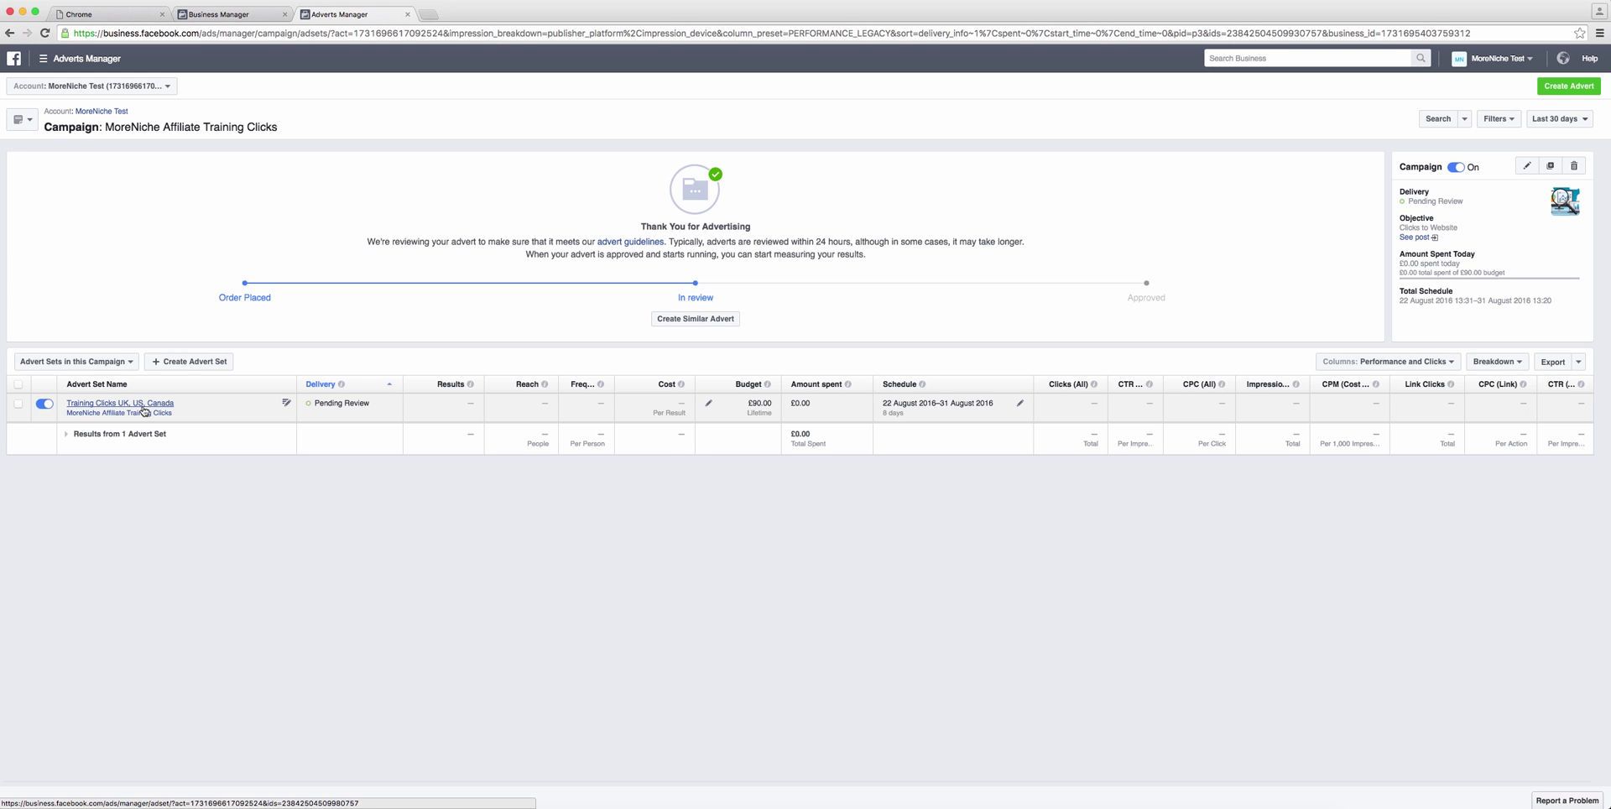
Step: Start a new advert set targeting Ireland and Australia instead of the United Kingdom
{"action": "left_click", "coordinate": [179, 367]}
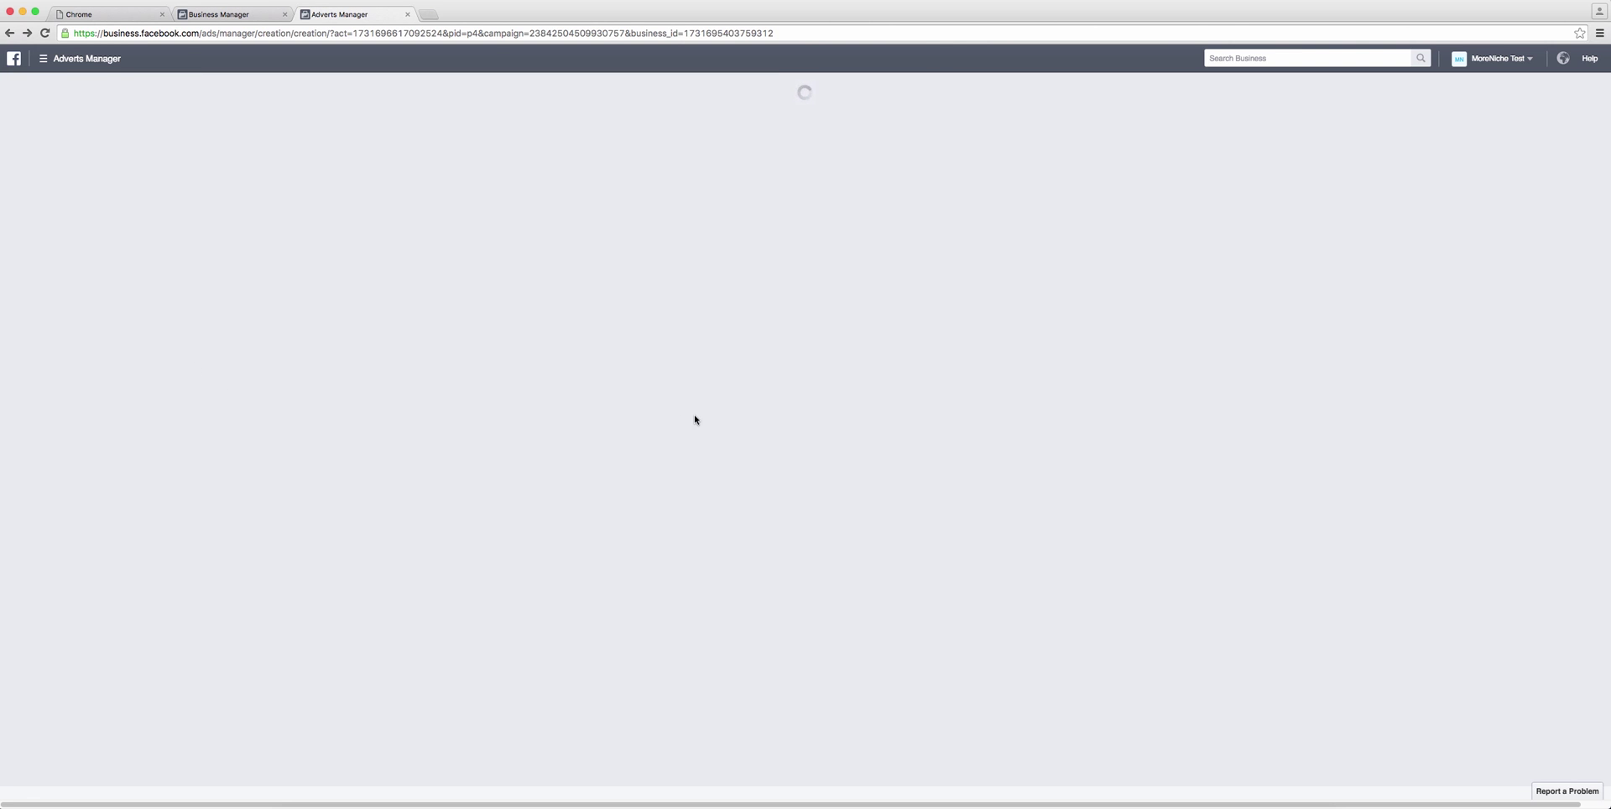
{"action": "scroll", "coordinate": [848, 415], "scroll_direction": "down", "scroll_amount": 1}
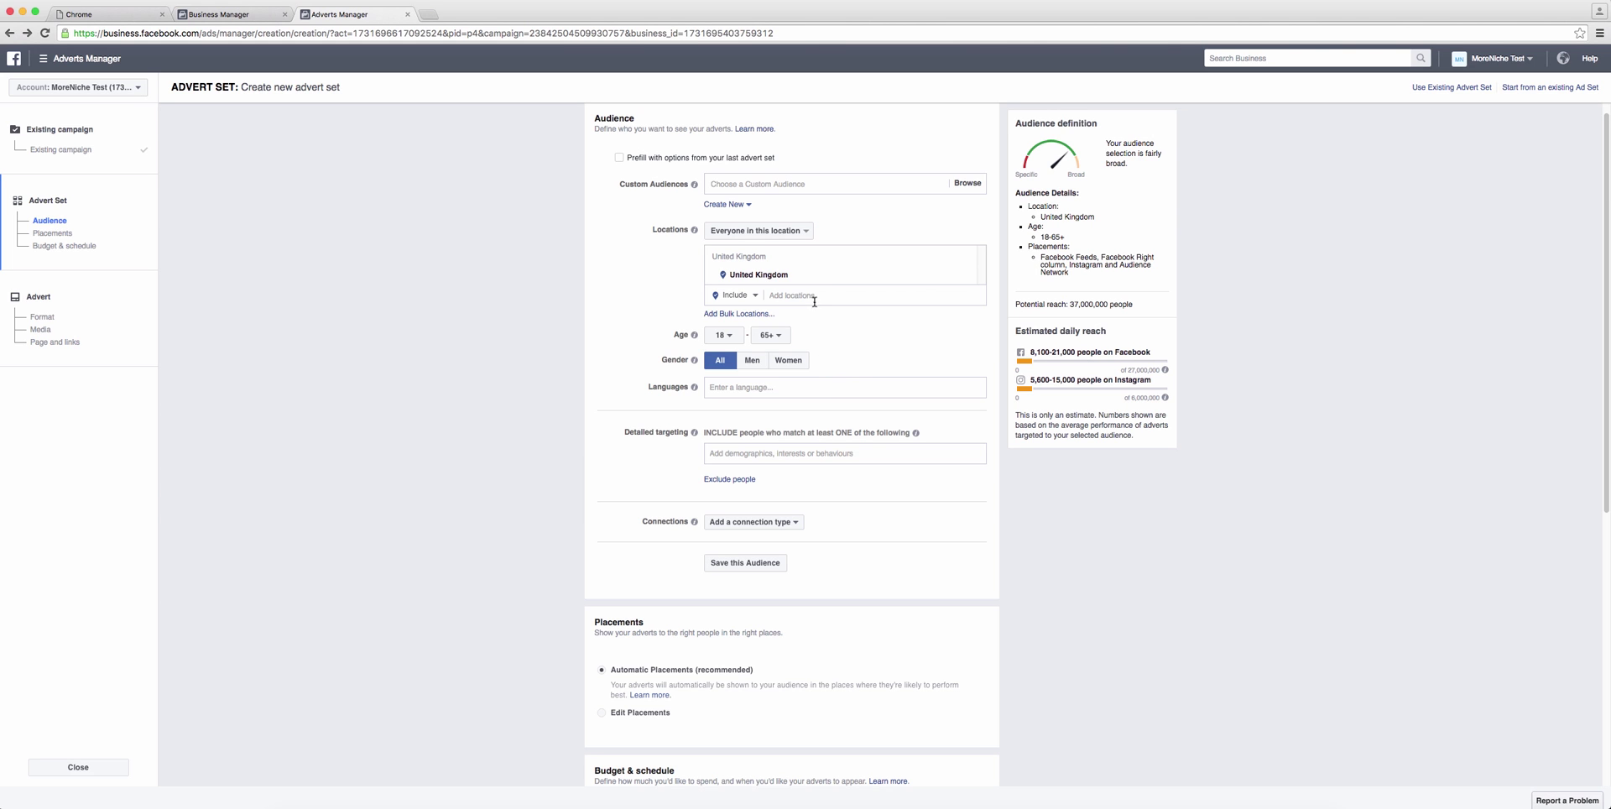
{"action": "mouse_move", "coordinate": [827, 273]}
{"action": "left_click", "coordinate": [968, 277]}
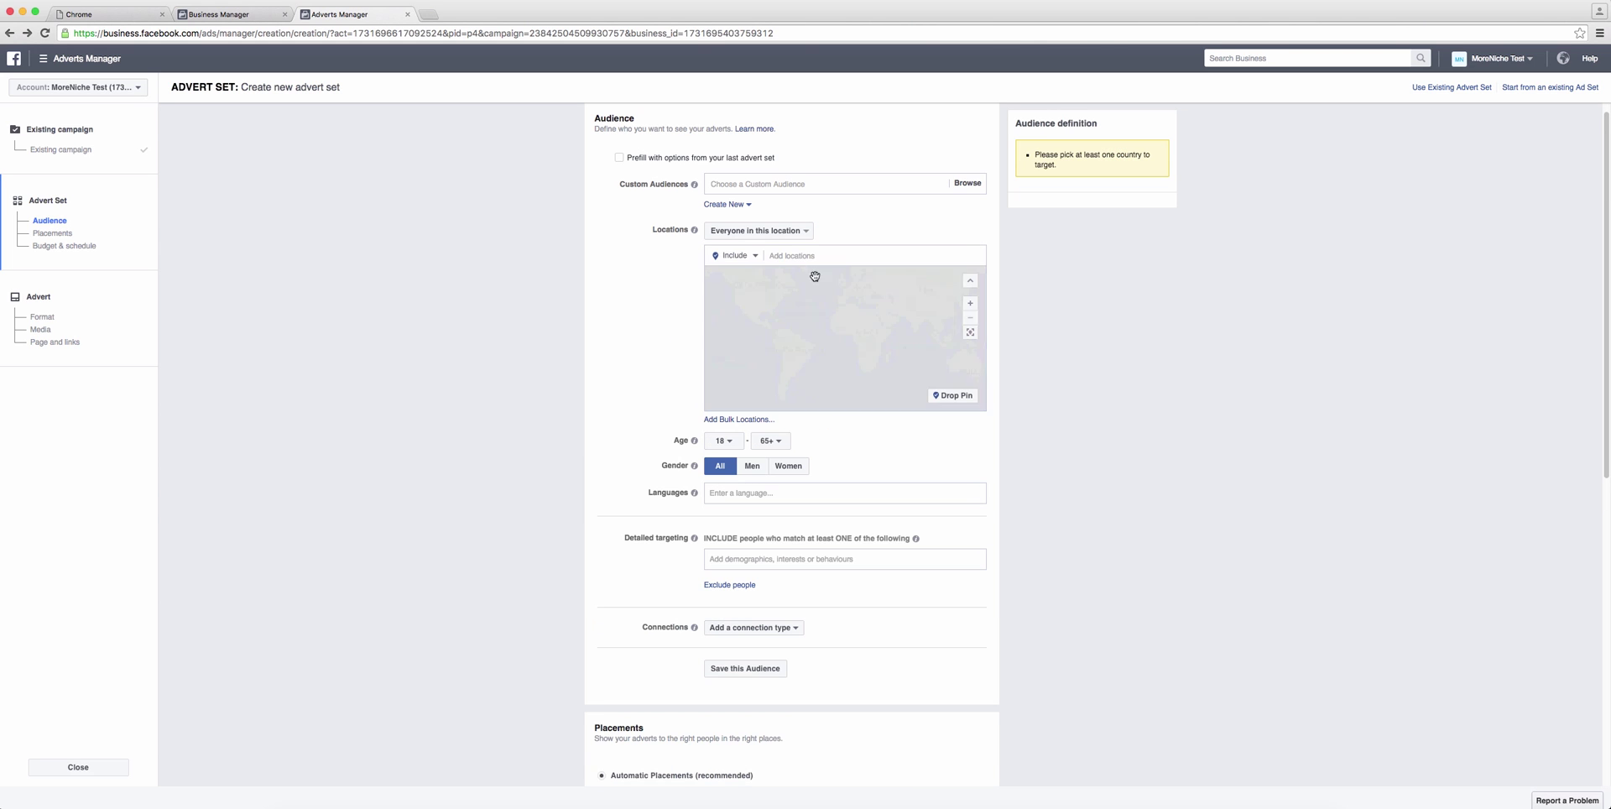
{"action": "type", "text": "ireland"}
{"action": "left_click", "coordinate": [813, 280]}
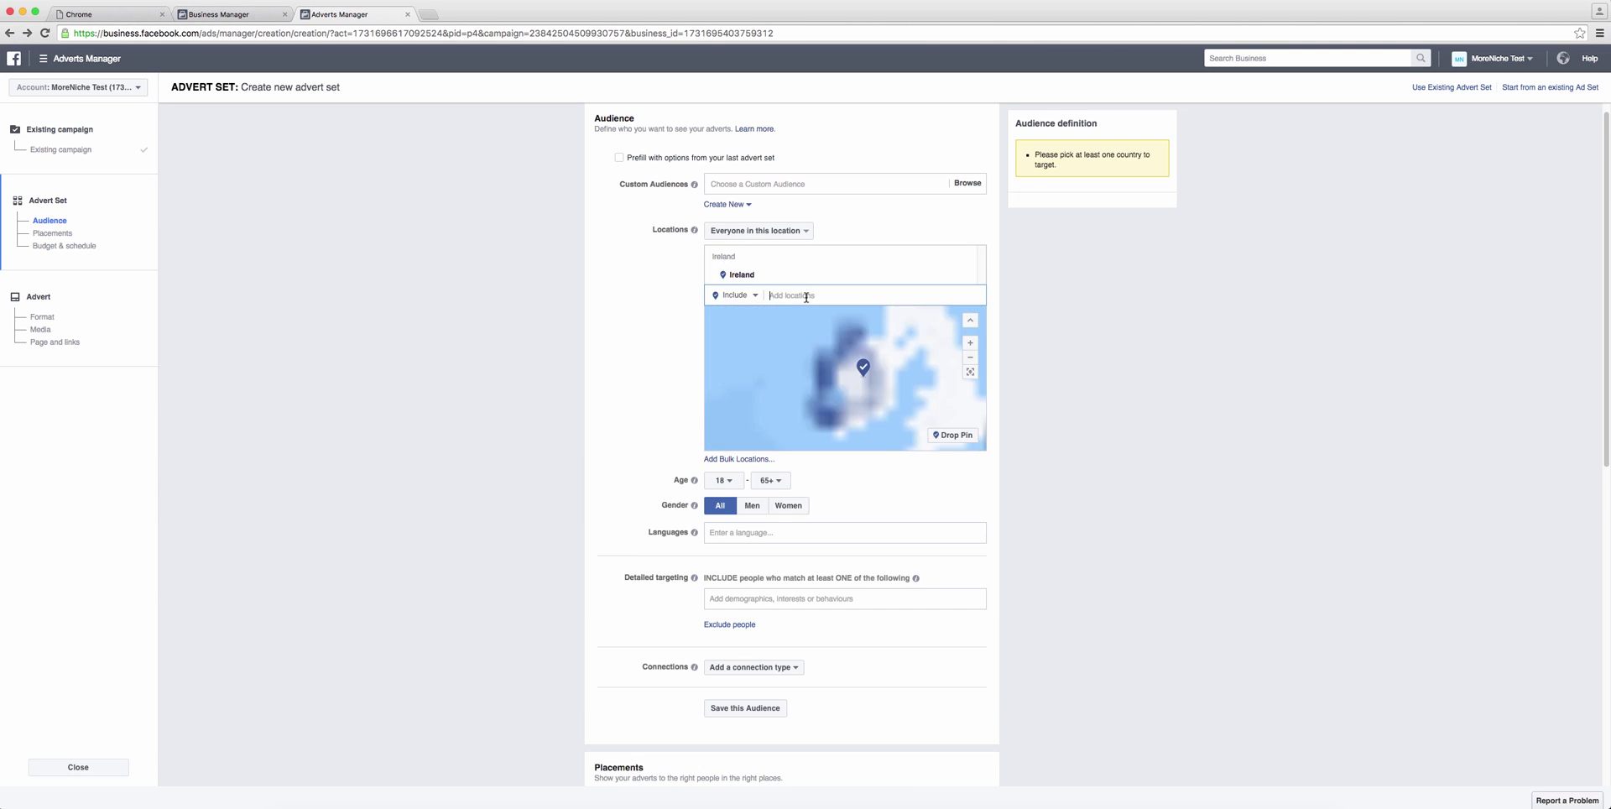
{"action": "type", "text": "australia"}
{"action": "left_click", "coordinate": [831, 312]}
Step: Set the maximum age to 40 and the language to English (All)
{"action": "scroll", "coordinate": [892, 470], "scroll_direction": "down", "scroll_amount": 3}
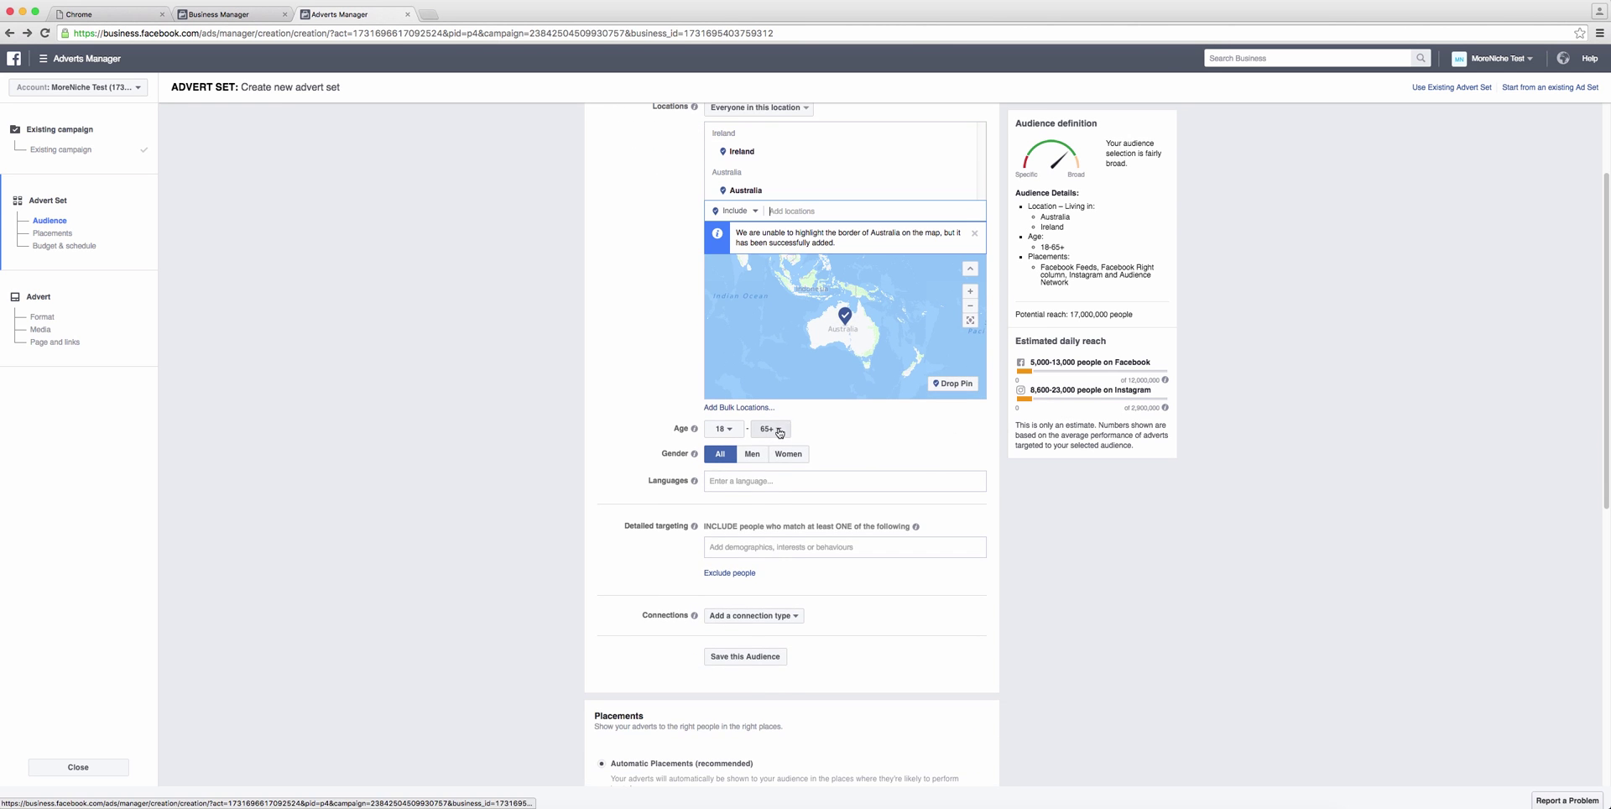
{"action": "left_click", "coordinate": [771, 429]}
{"action": "left_click", "coordinate": [766, 532]}
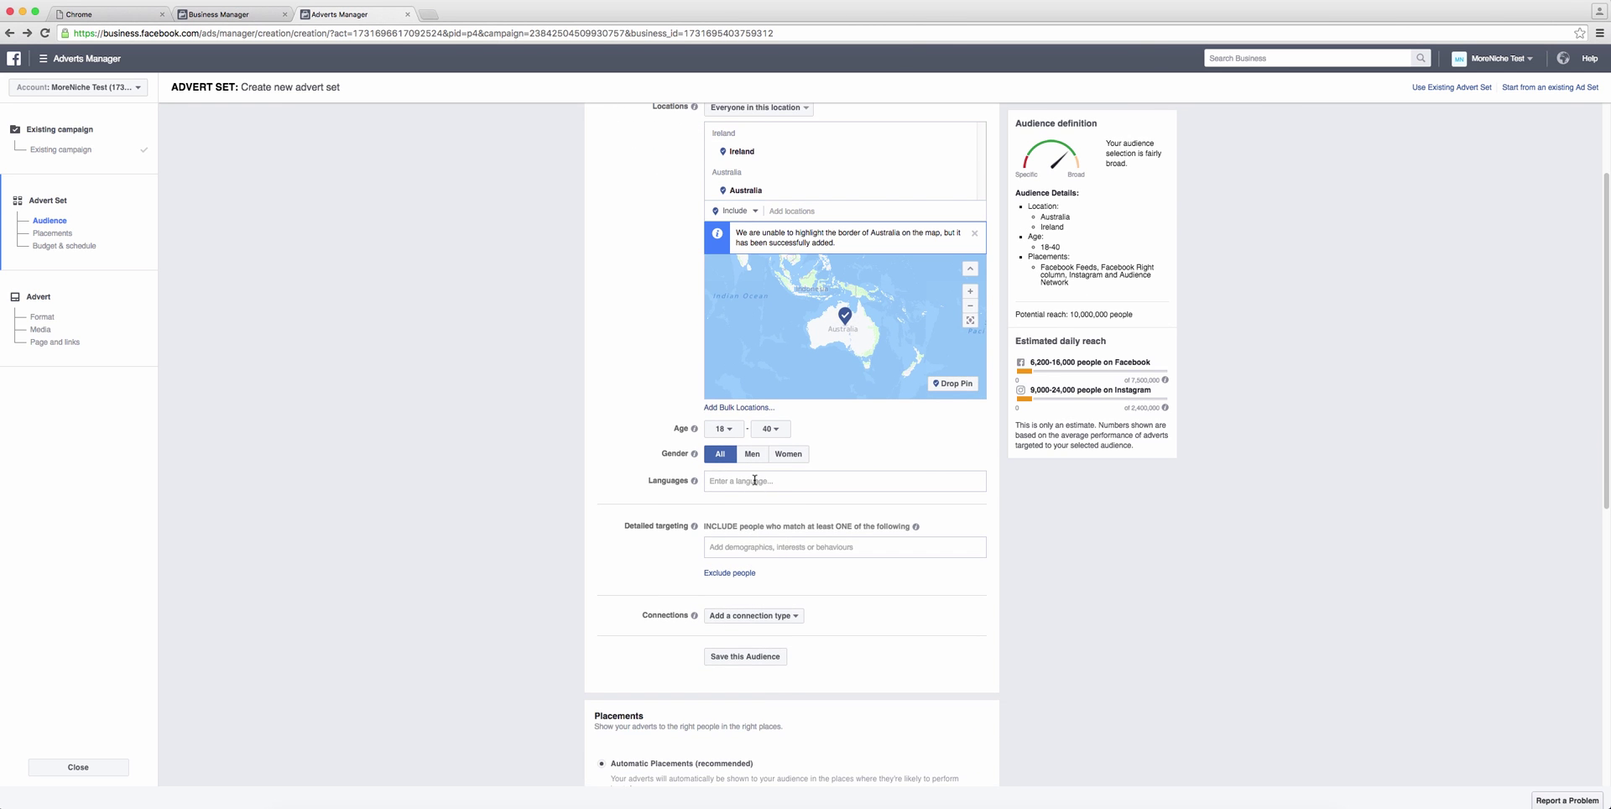
{"action": "left_click", "coordinate": [810, 481]}
{"action": "type", "text": "english"}
{"action": "left_click", "coordinate": [812, 508]}
Step: Add Content marketing and Affiliate marketing as detailed targeting interests
{"action": "scroll", "coordinate": [923, 470], "scroll_direction": "down", "scroll_amount": 3}
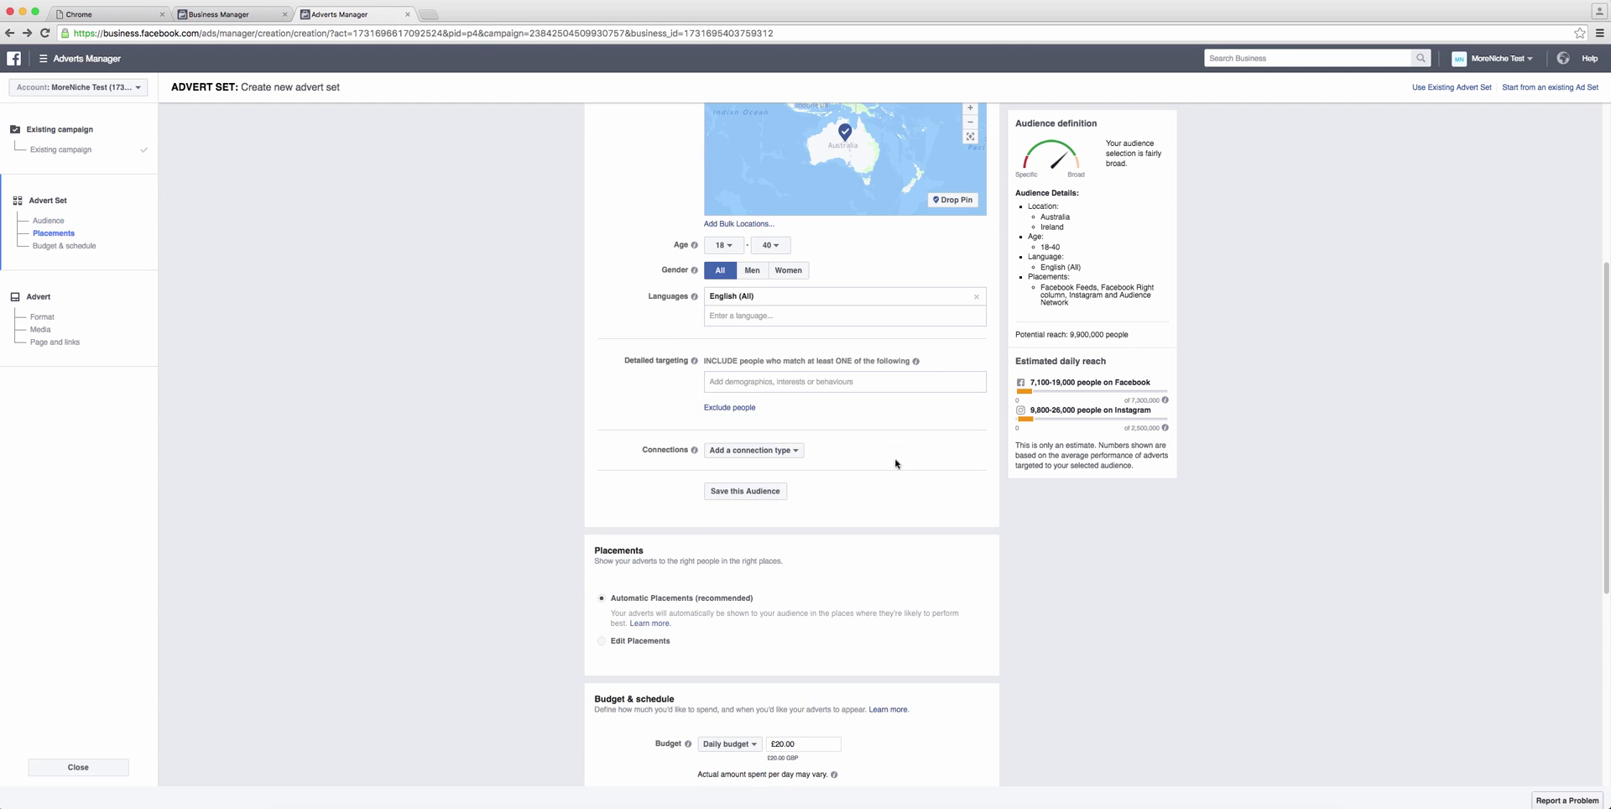
{"action": "left_click", "coordinate": [890, 382]}
{"action": "type", "text": "content marketing"}
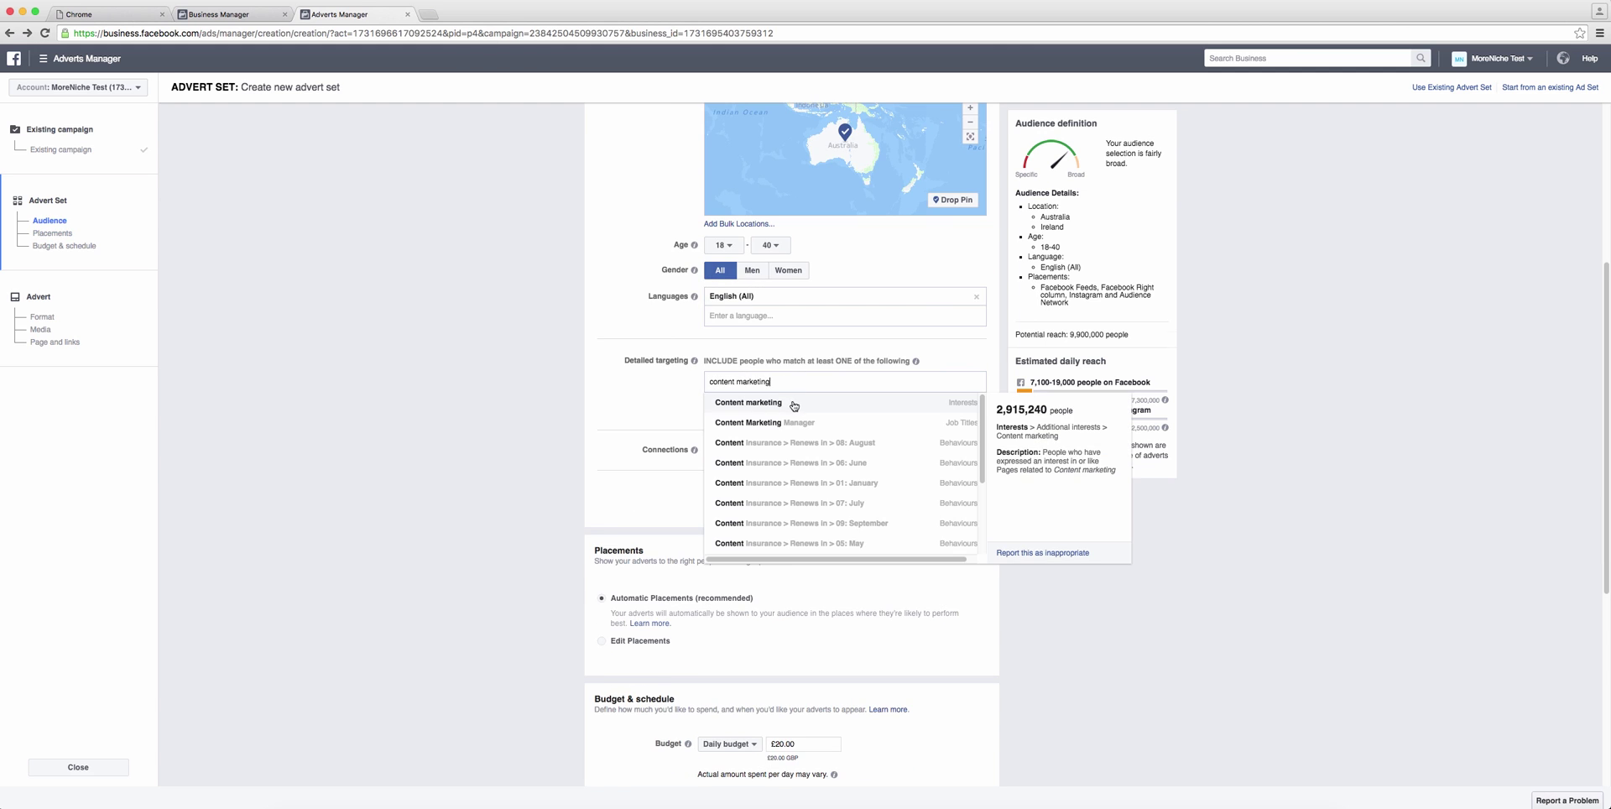
{"action": "left_click", "coordinate": [799, 402]}
{"action": "type", "text": "affiliate marketing"}
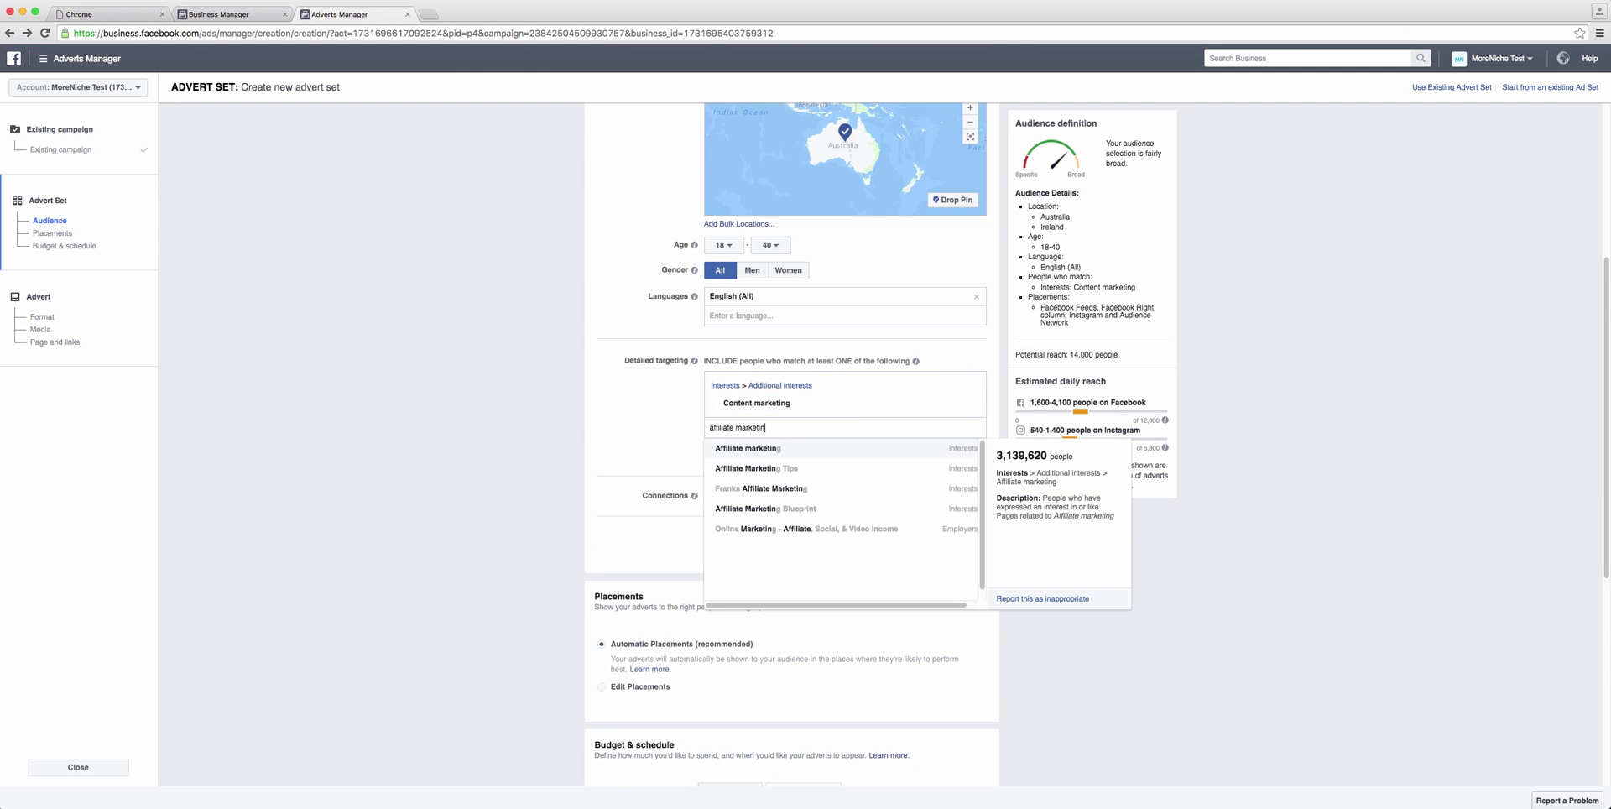
{"action": "left_click", "coordinate": [796, 451]}
{"action": "left_click", "coordinate": [1136, 510]}
{"action": "mouse_move", "coordinate": [761, 406]}
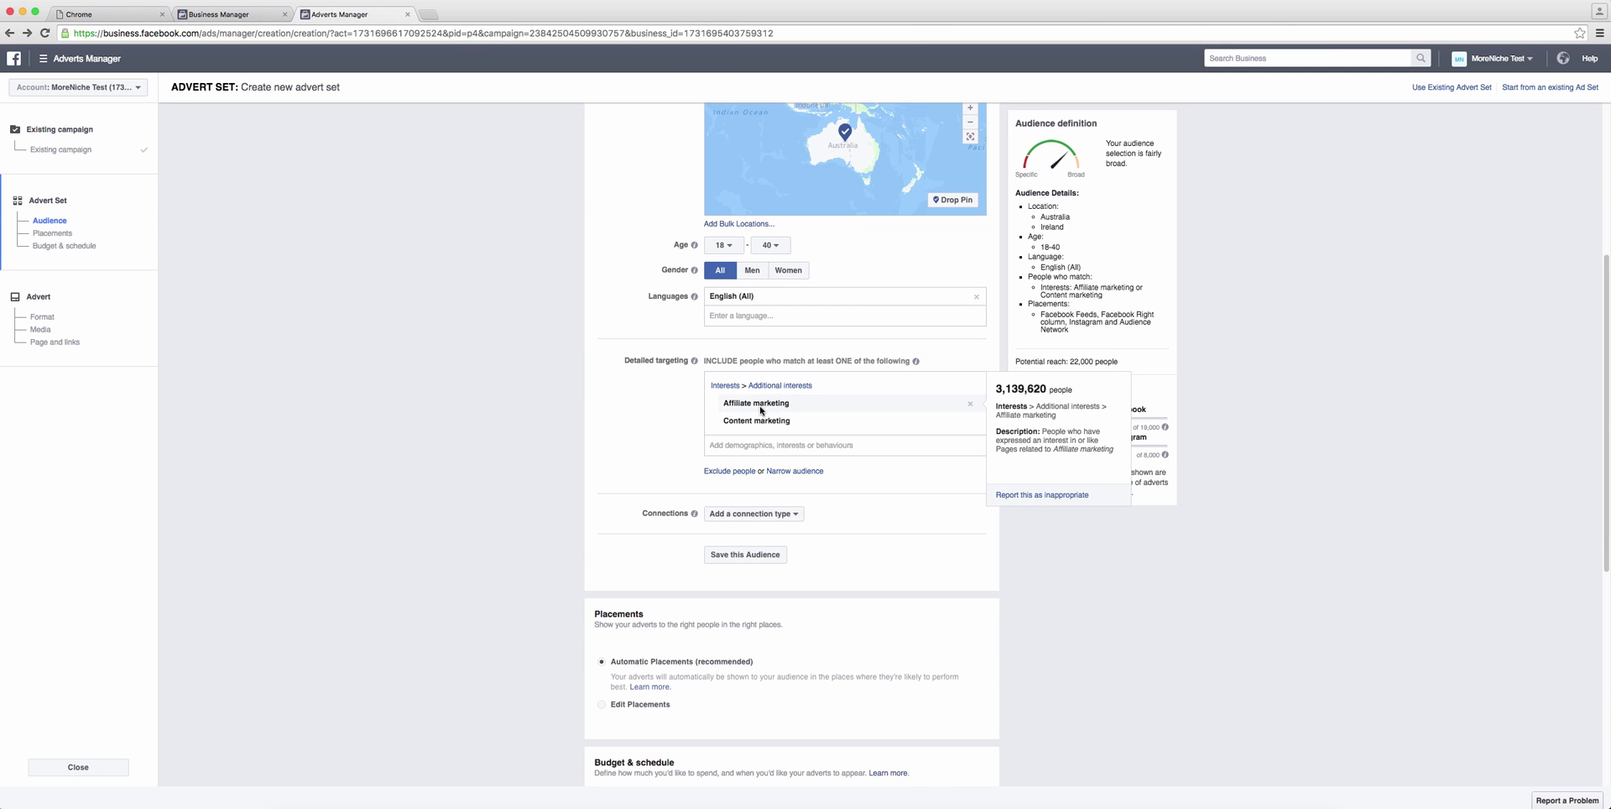
Step: Name the advert set 'Affiliate Training Clicks AUS, IRE'
{"action": "scroll", "coordinate": [761, 409], "scroll_direction": "down", "scroll_amount": 10}
{"action": "left_click", "coordinate": [751, 729]}
{"action": "type", "text": "A"}
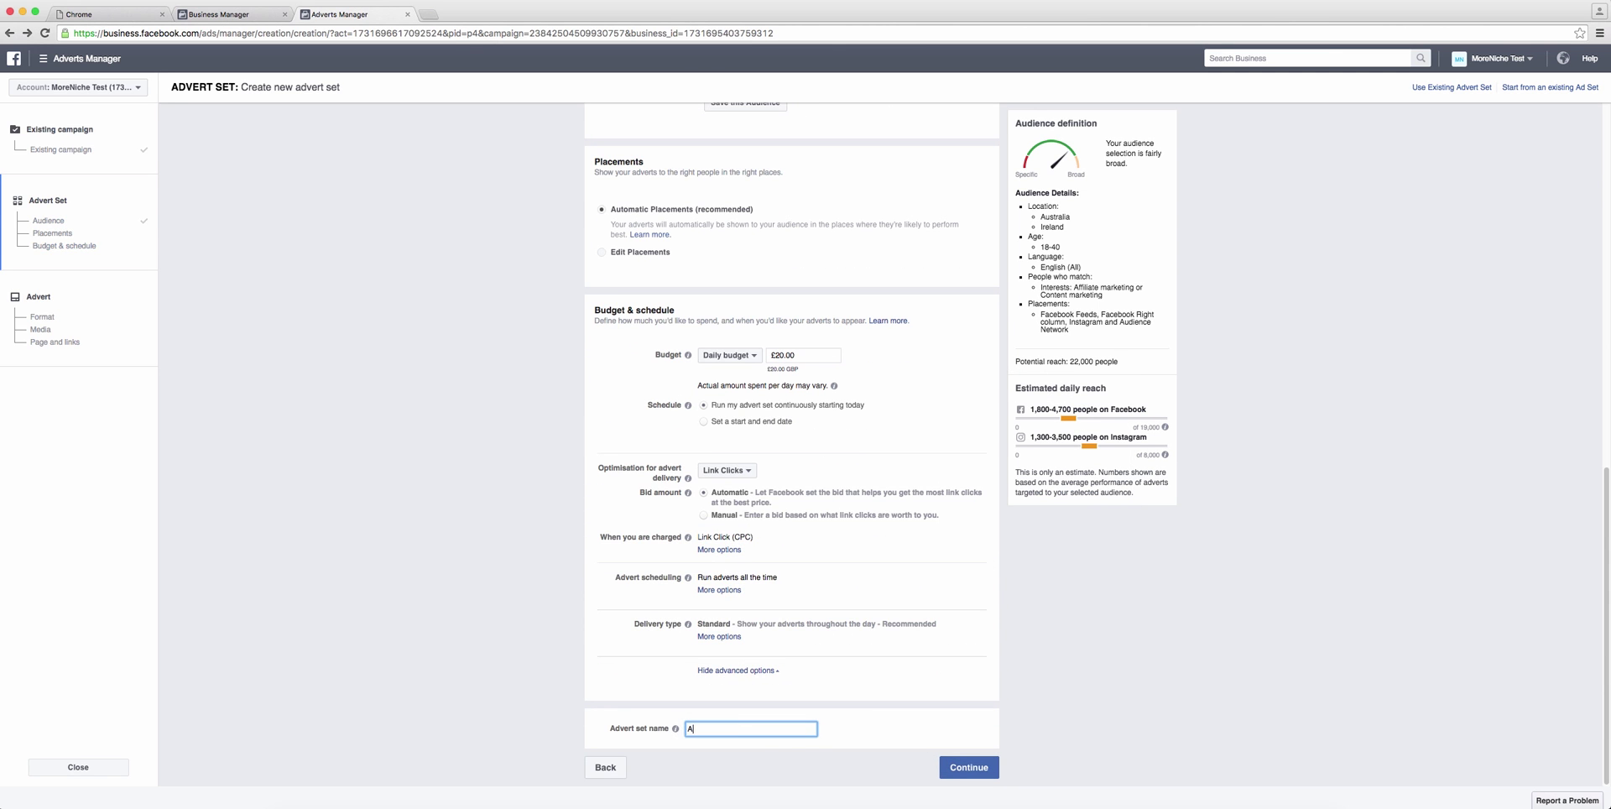
{"action": "type", "text": "ffiliate Training Clicks AUS, IRE"}
Step: Save the new advert set, then return via Business Manager to the Training Clicks UK, US, Canada advert set
{"action": "left_click", "coordinate": [969, 767]}
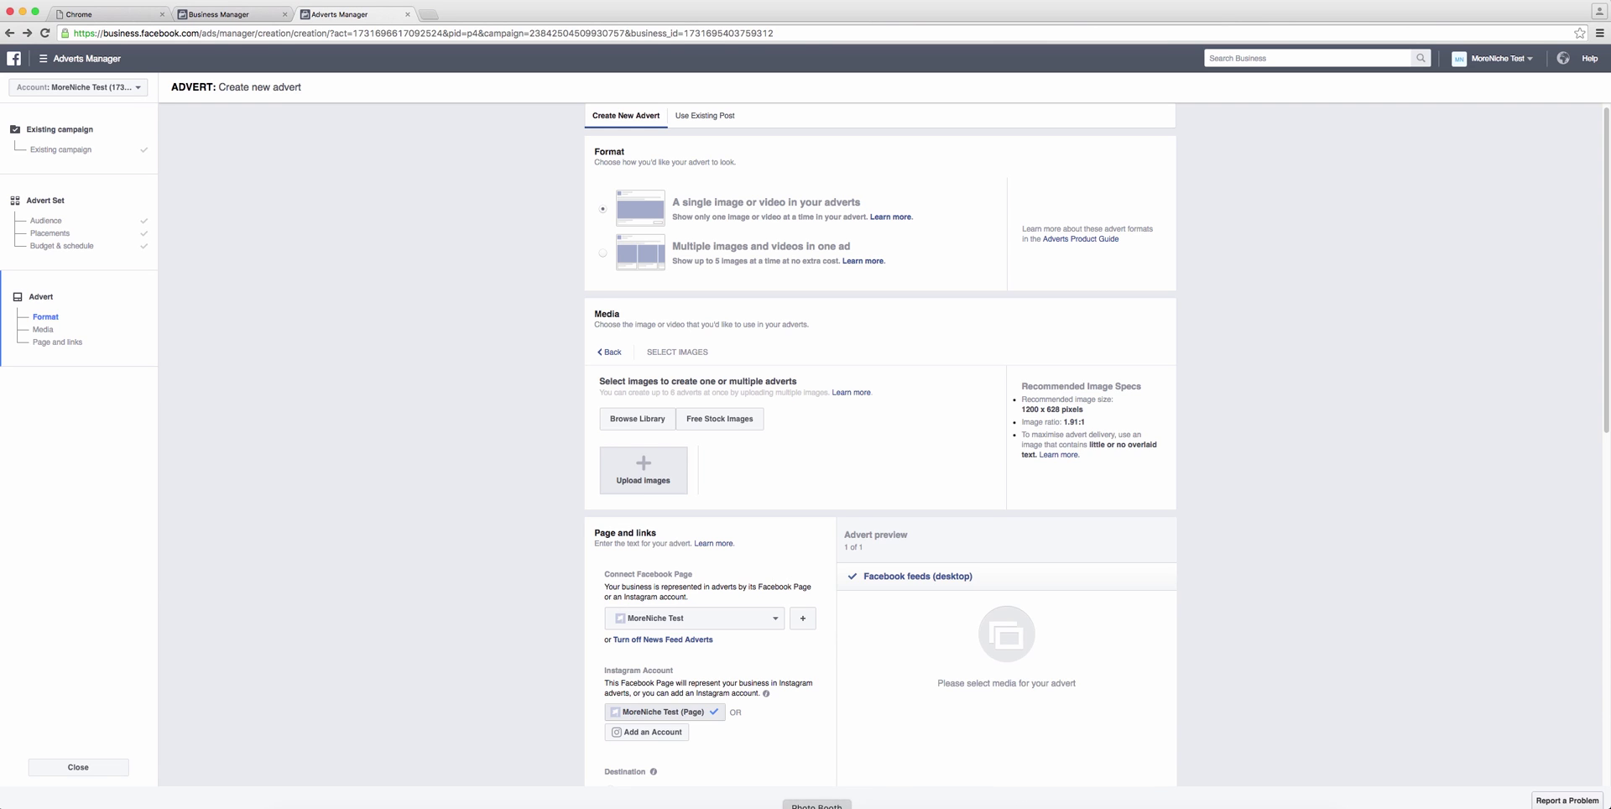
{"action": "left_click", "coordinate": [13, 60]}
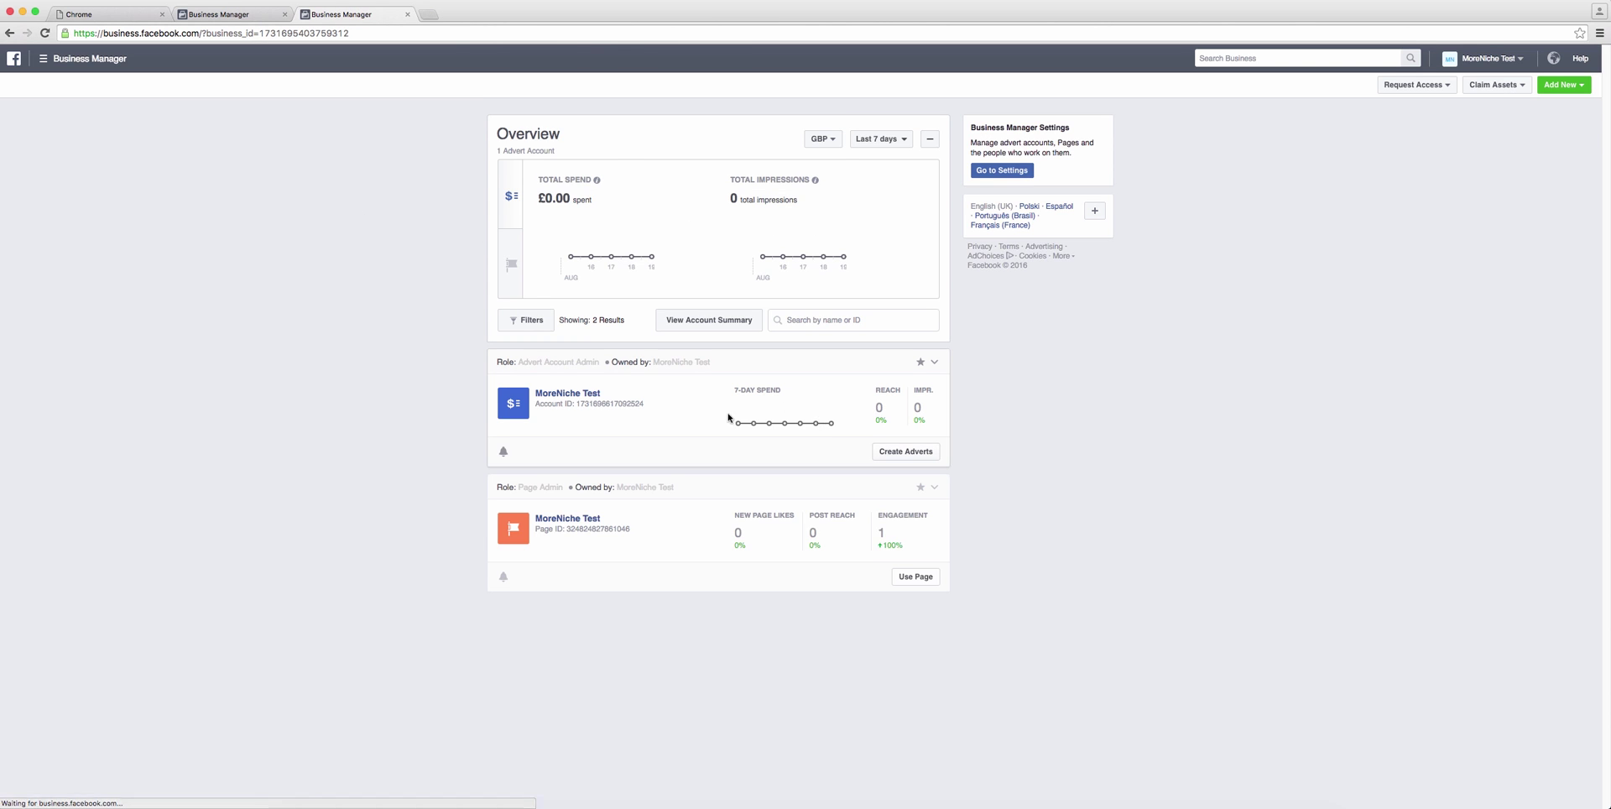
{"action": "left_click", "coordinate": [565, 400]}
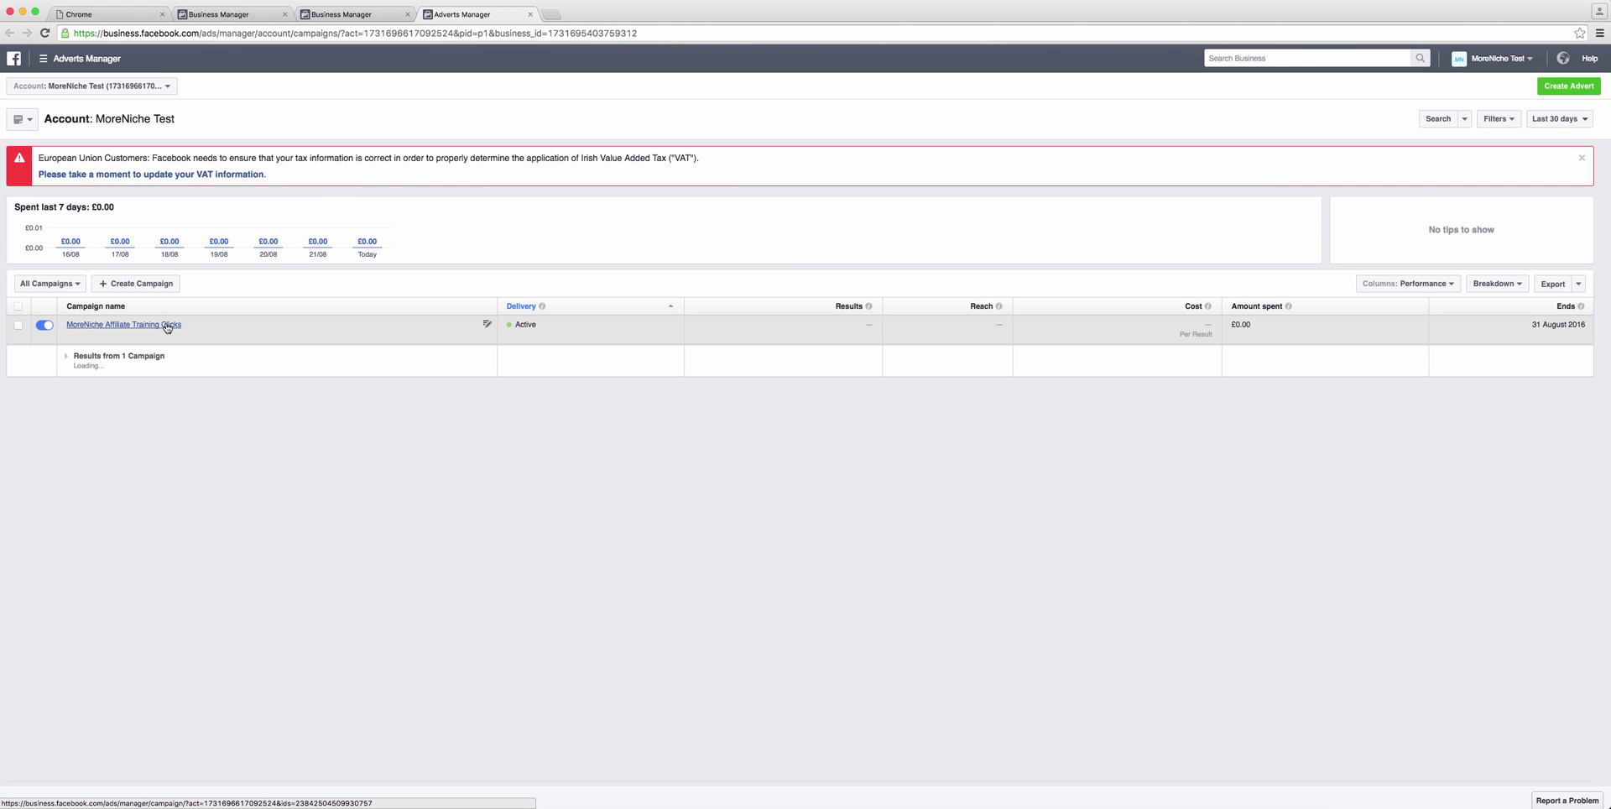
{"action": "left_click", "coordinate": [167, 326]}
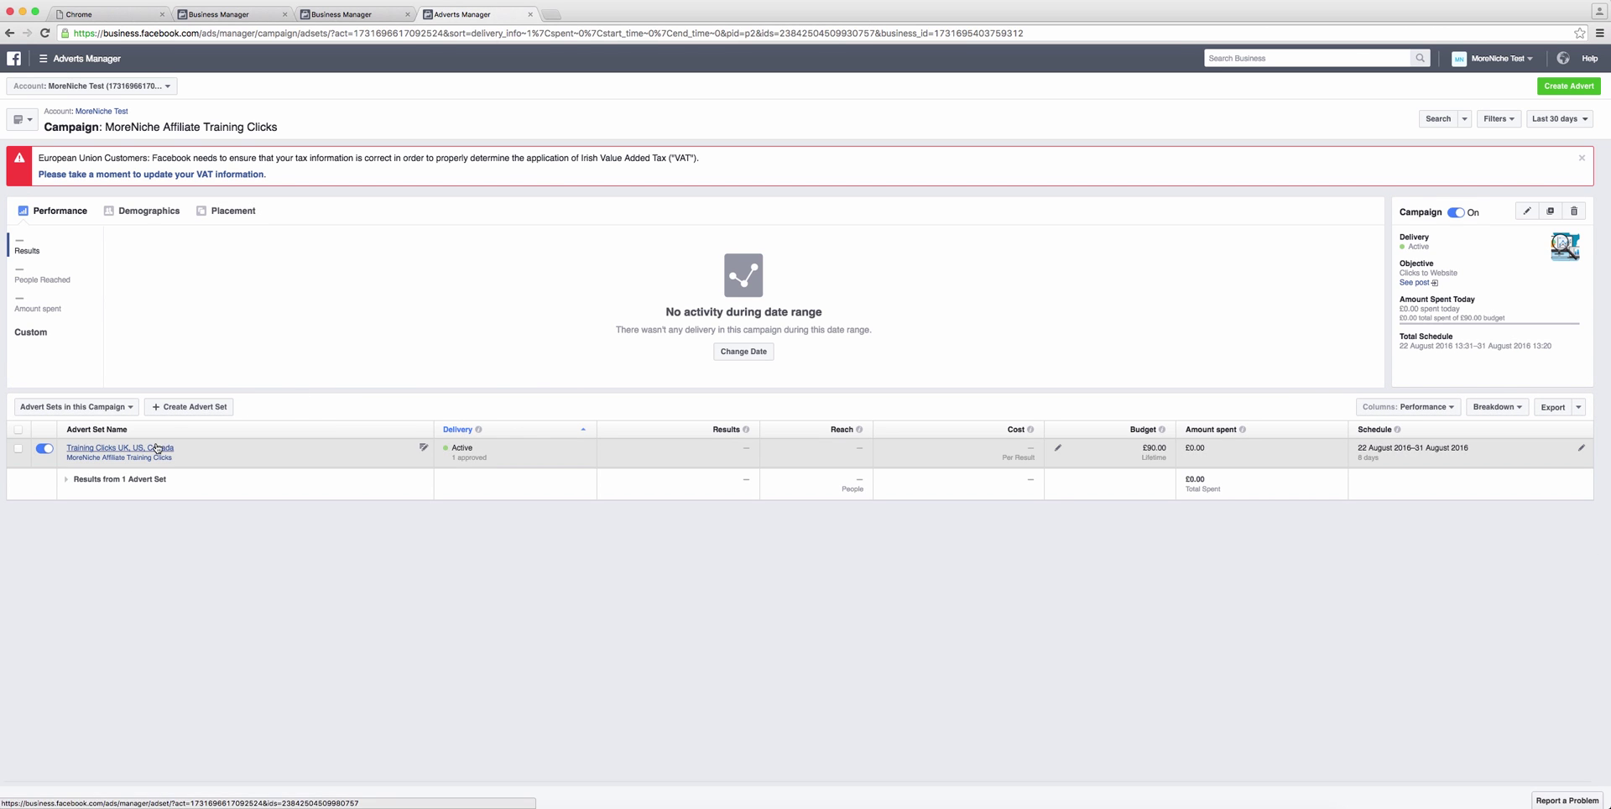
{"action": "left_click", "coordinate": [130, 448]}
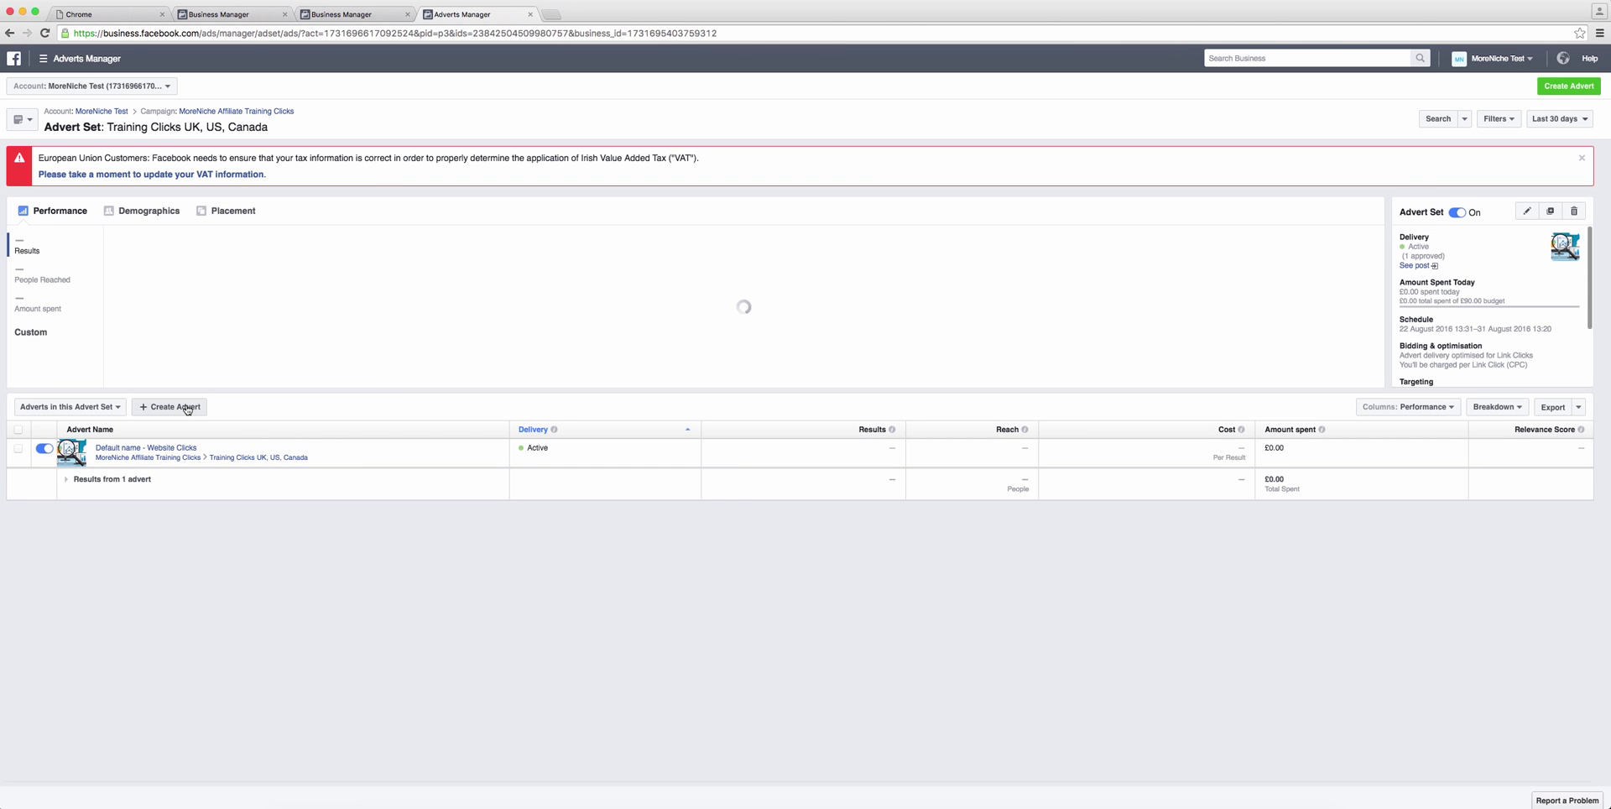
Step: Start a new advert in the set and upload unnamed-1.png as its image
{"action": "left_click", "coordinate": [200, 407]}
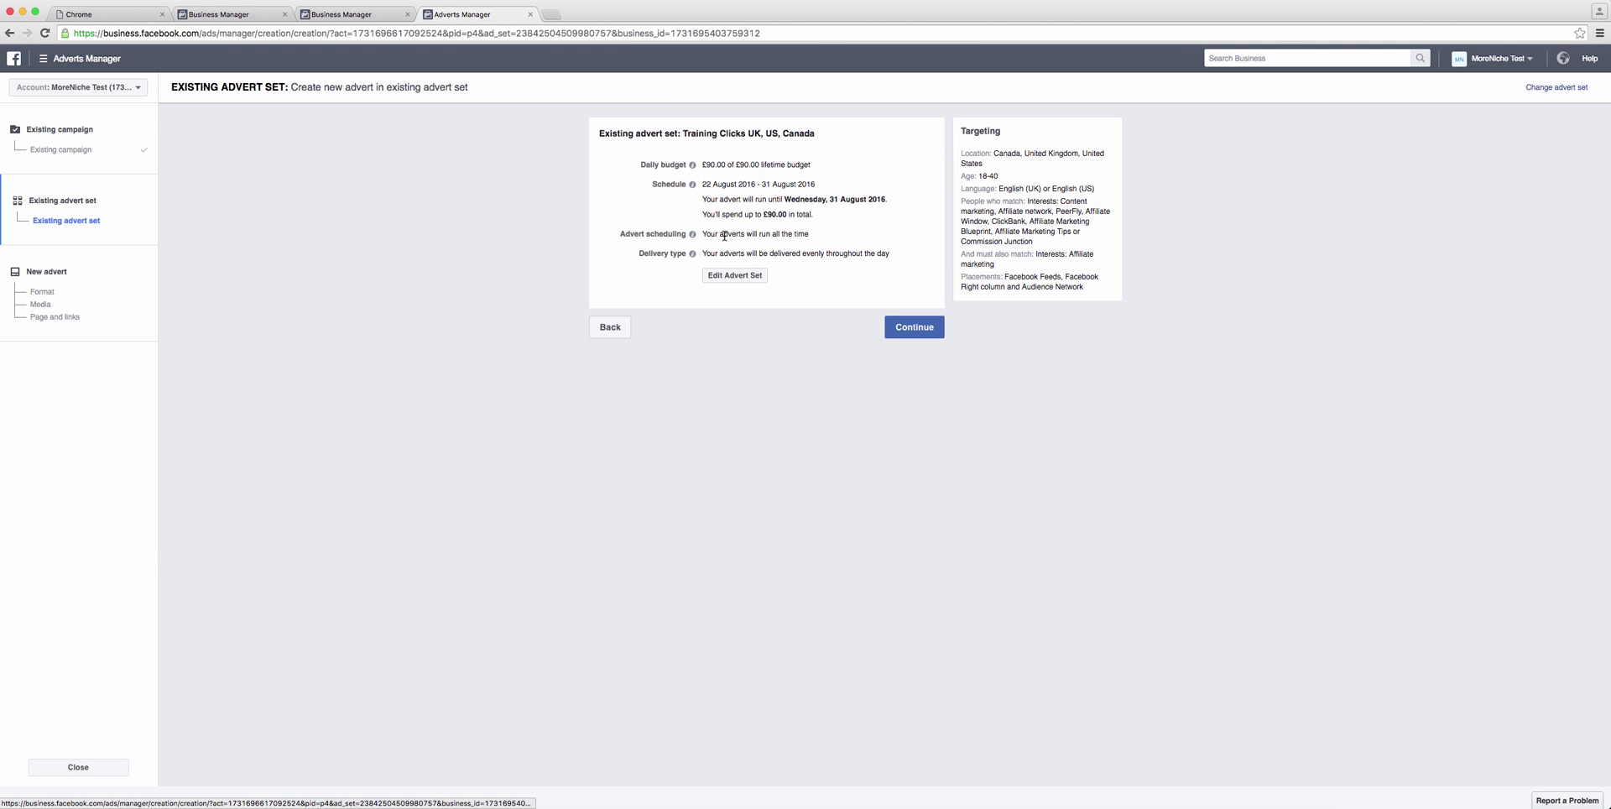
{"action": "left_click", "coordinate": [912, 330]}
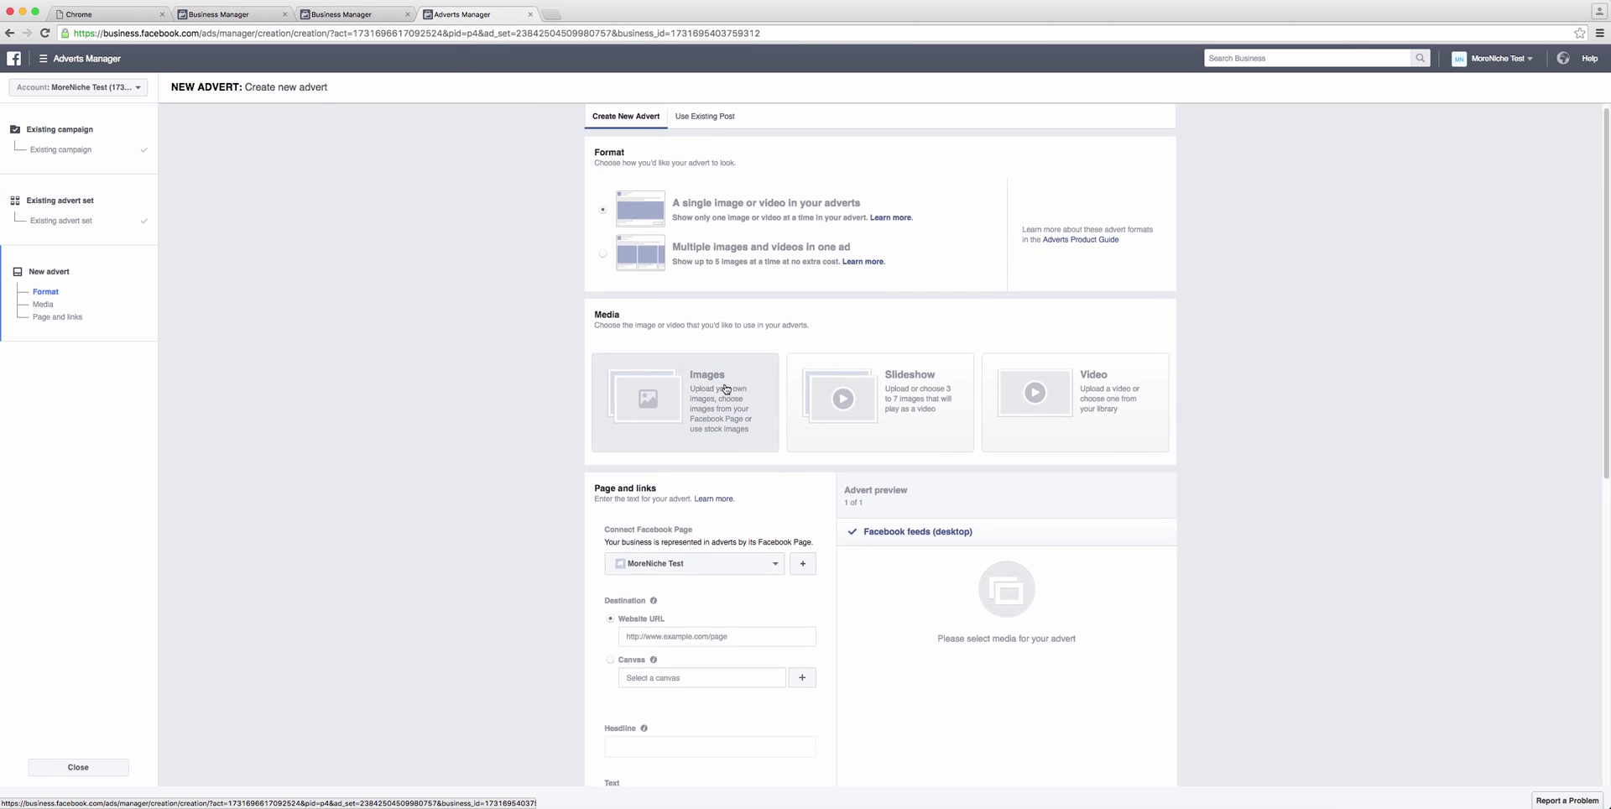
{"action": "left_click", "coordinate": [694, 390]}
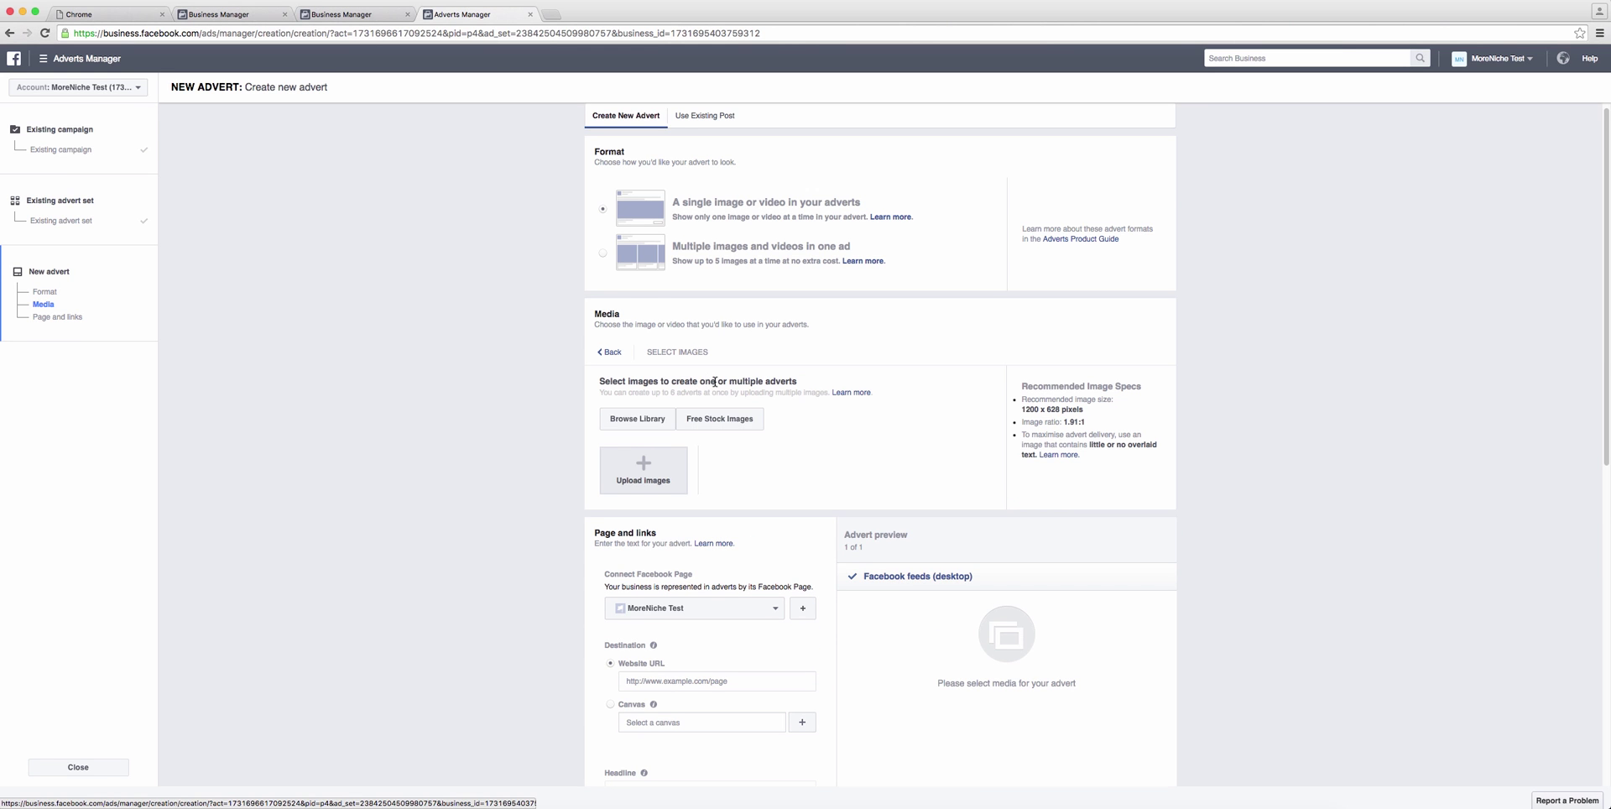
{"action": "left_click", "coordinate": [668, 457]}
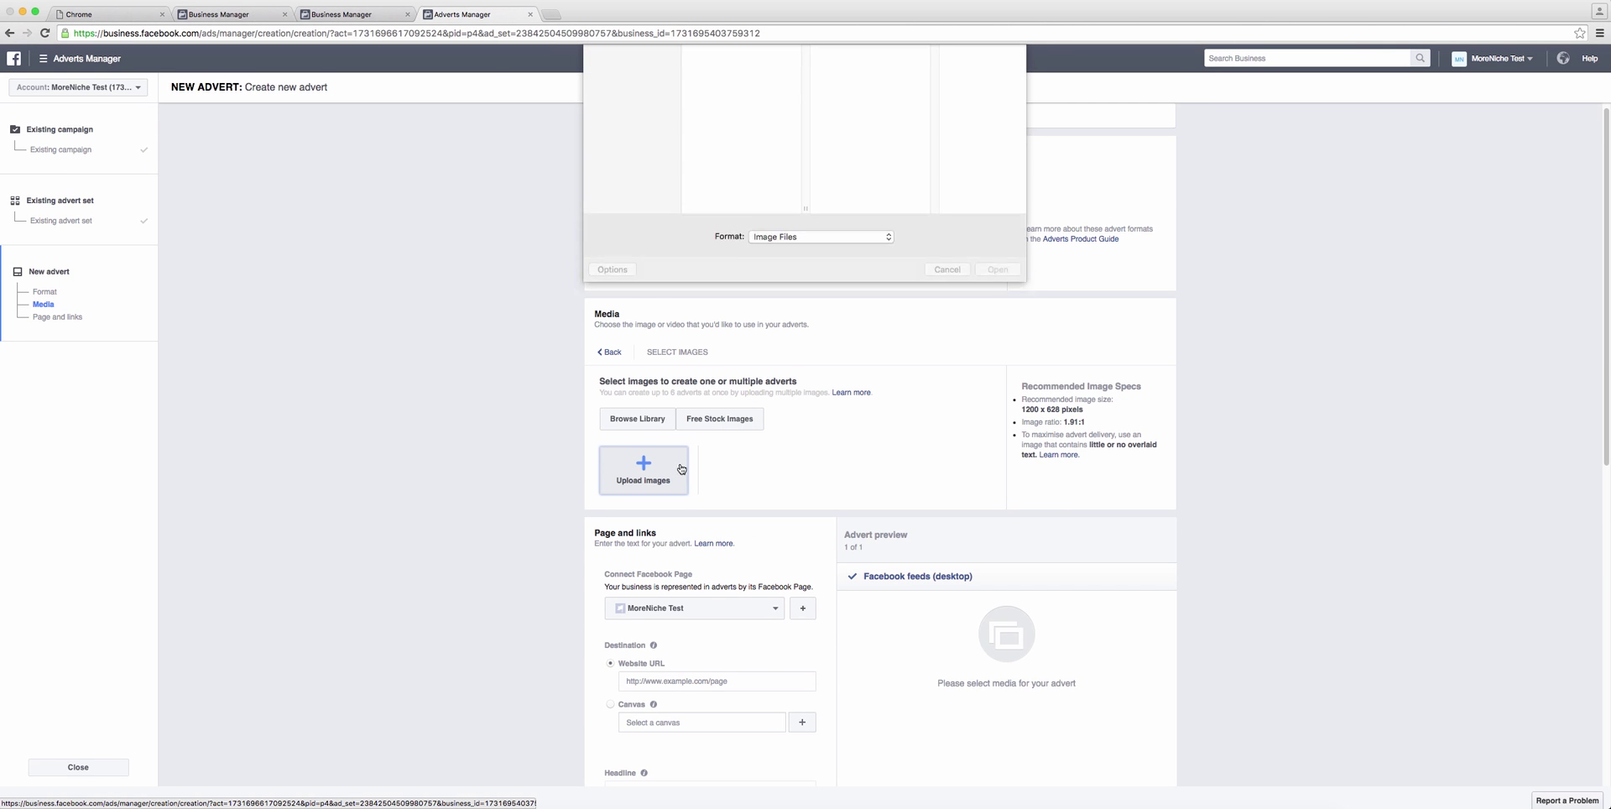
{"action": "left_click", "coordinate": [735, 88]}
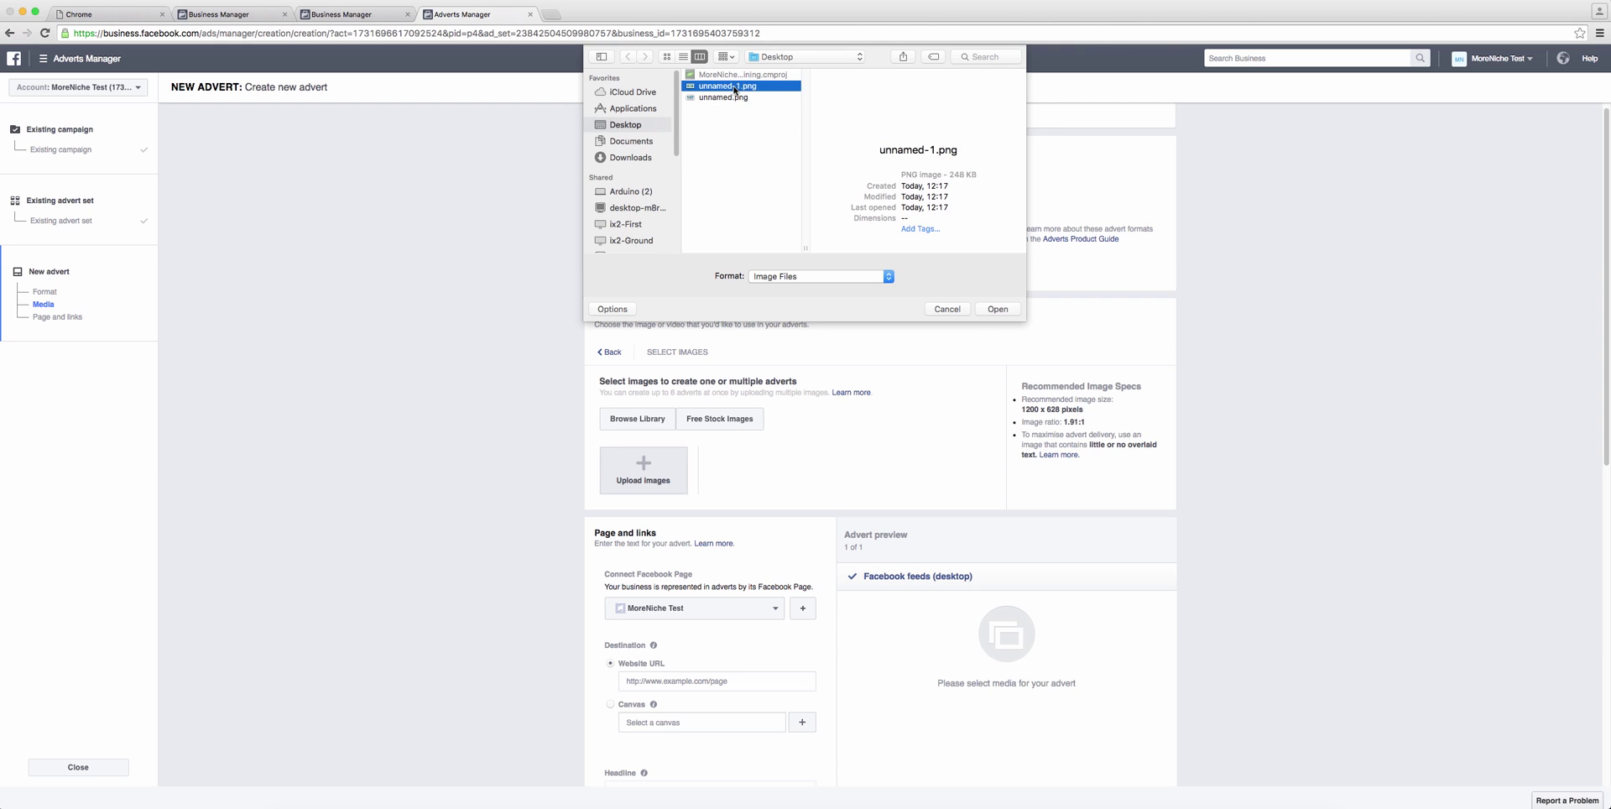
{"action": "left_click", "coordinate": [992, 308]}
Step: Use the suggested moreniche.com course page as the website URL and place the order
{"action": "scroll", "coordinate": [1284, 373], "scroll_direction": "down", "scroll_amount": 3}
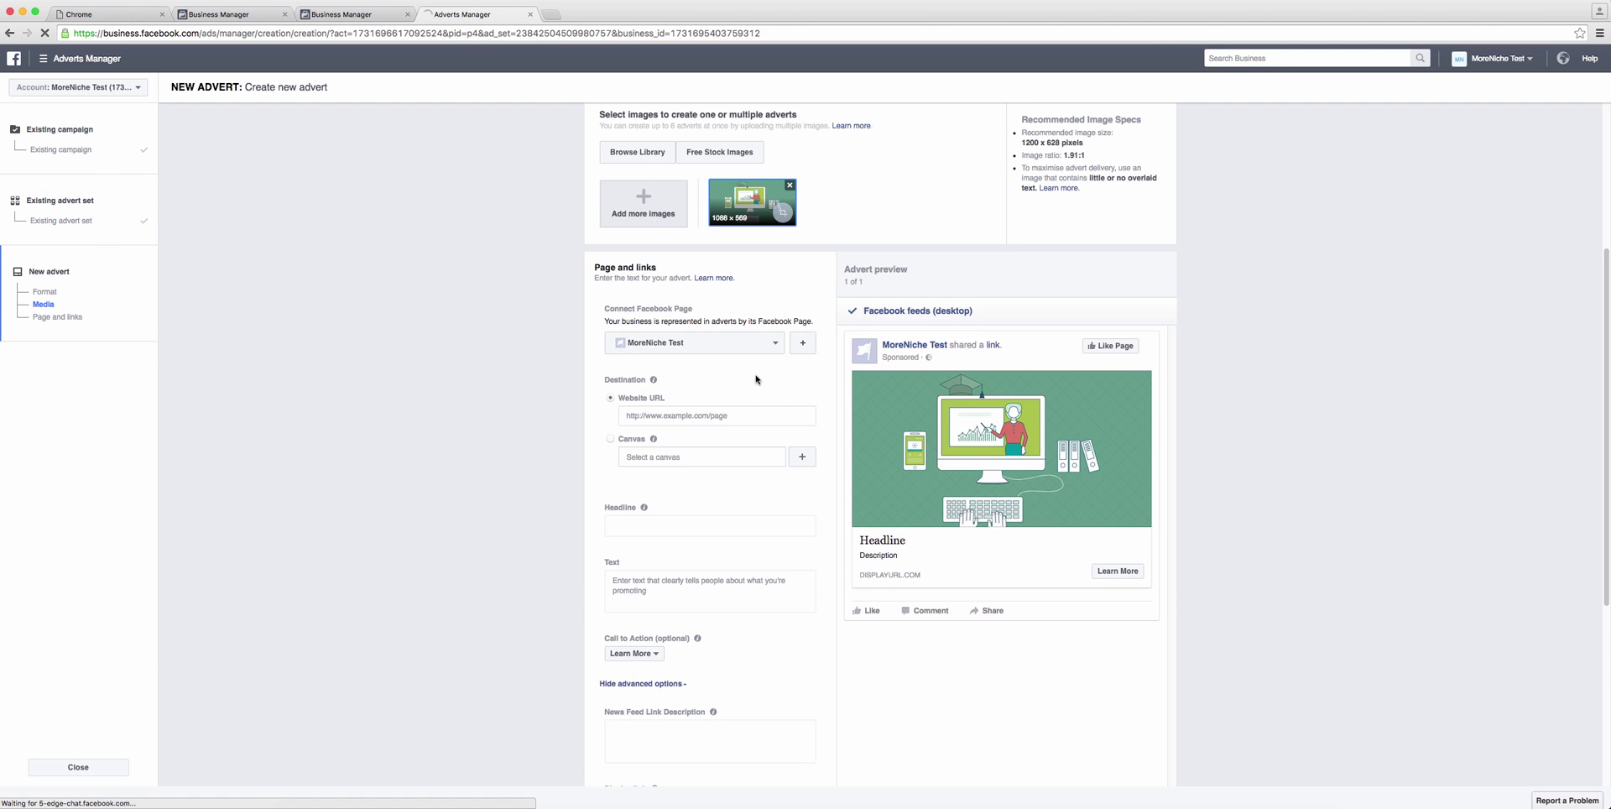
{"action": "scroll", "coordinate": [755, 378], "scroll_direction": "down", "scroll_amount": 1}
{"action": "scroll", "coordinate": [755, 378], "scroll_direction": "down", "scroll_amount": 2}
{"action": "scroll", "coordinate": [755, 369], "scroll_direction": "up", "scroll_amount": 5}
{"action": "left_click", "coordinate": [722, 539]}
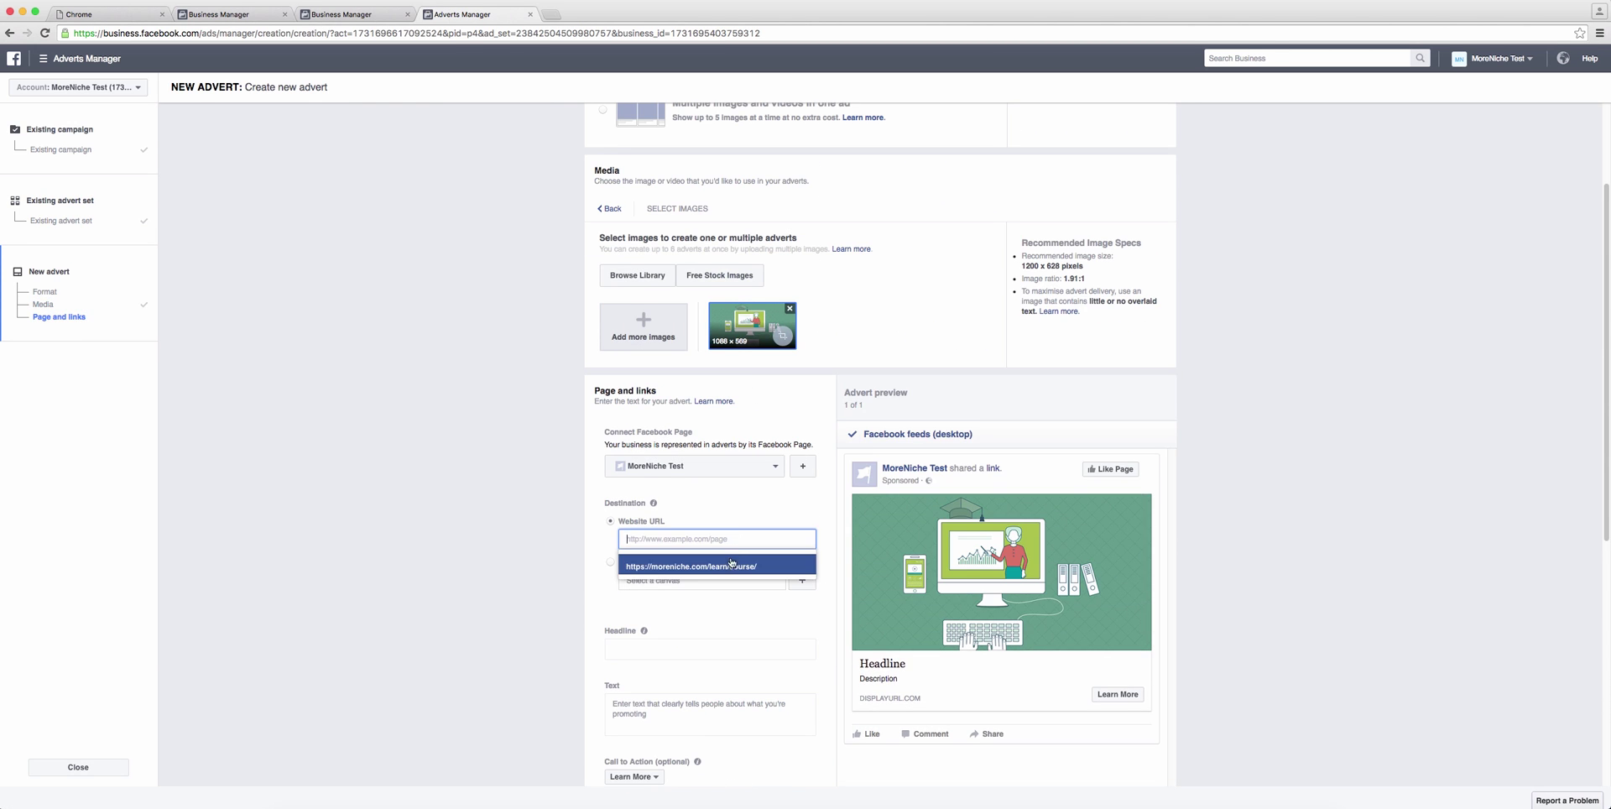
{"action": "left_click", "coordinate": [732, 560]}
{"action": "scroll", "coordinate": [829, 513], "scroll_direction": "down", "scroll_amount": 1}
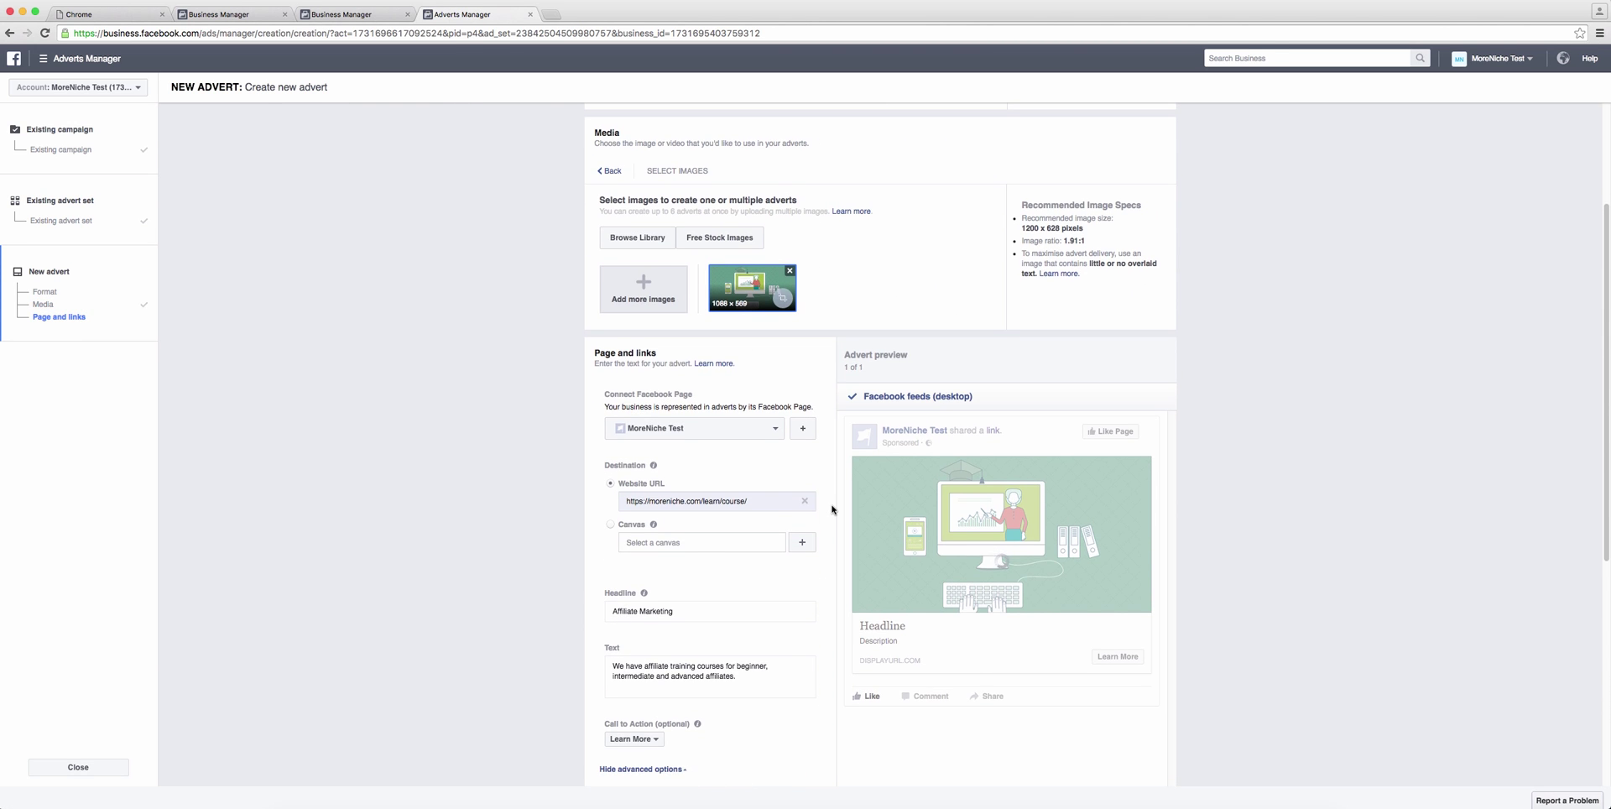
{"action": "scroll", "coordinate": [831, 507], "scroll_direction": "down", "scroll_amount": 5}
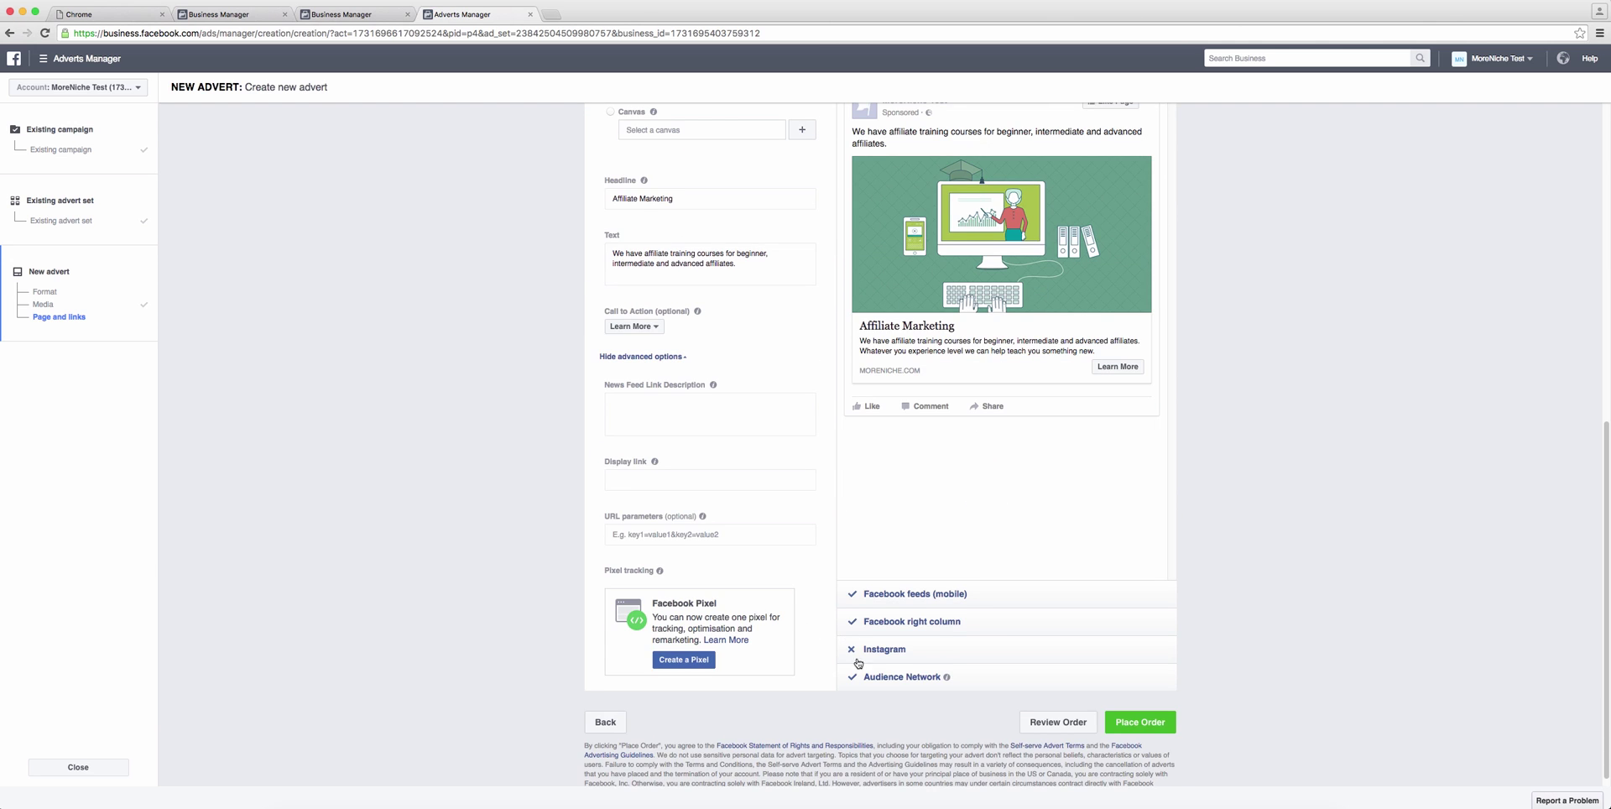
{"action": "left_click", "coordinate": [1137, 727]}
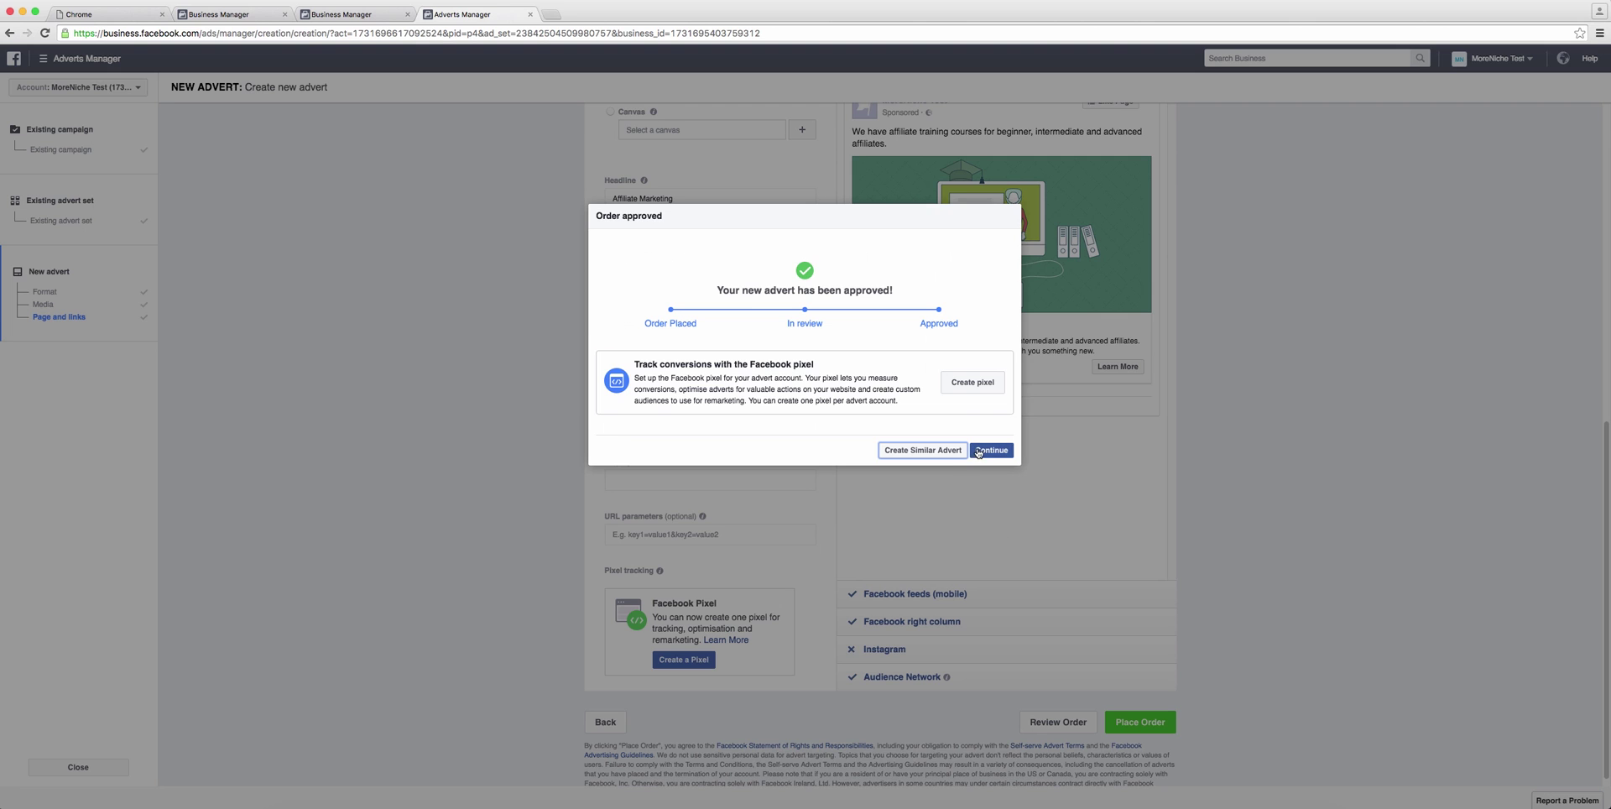
Step: Turn off both adverts in the Training Clicks UK, US, Canada set, then close Ads Manager
{"action": "left_click", "coordinate": [974, 450]}
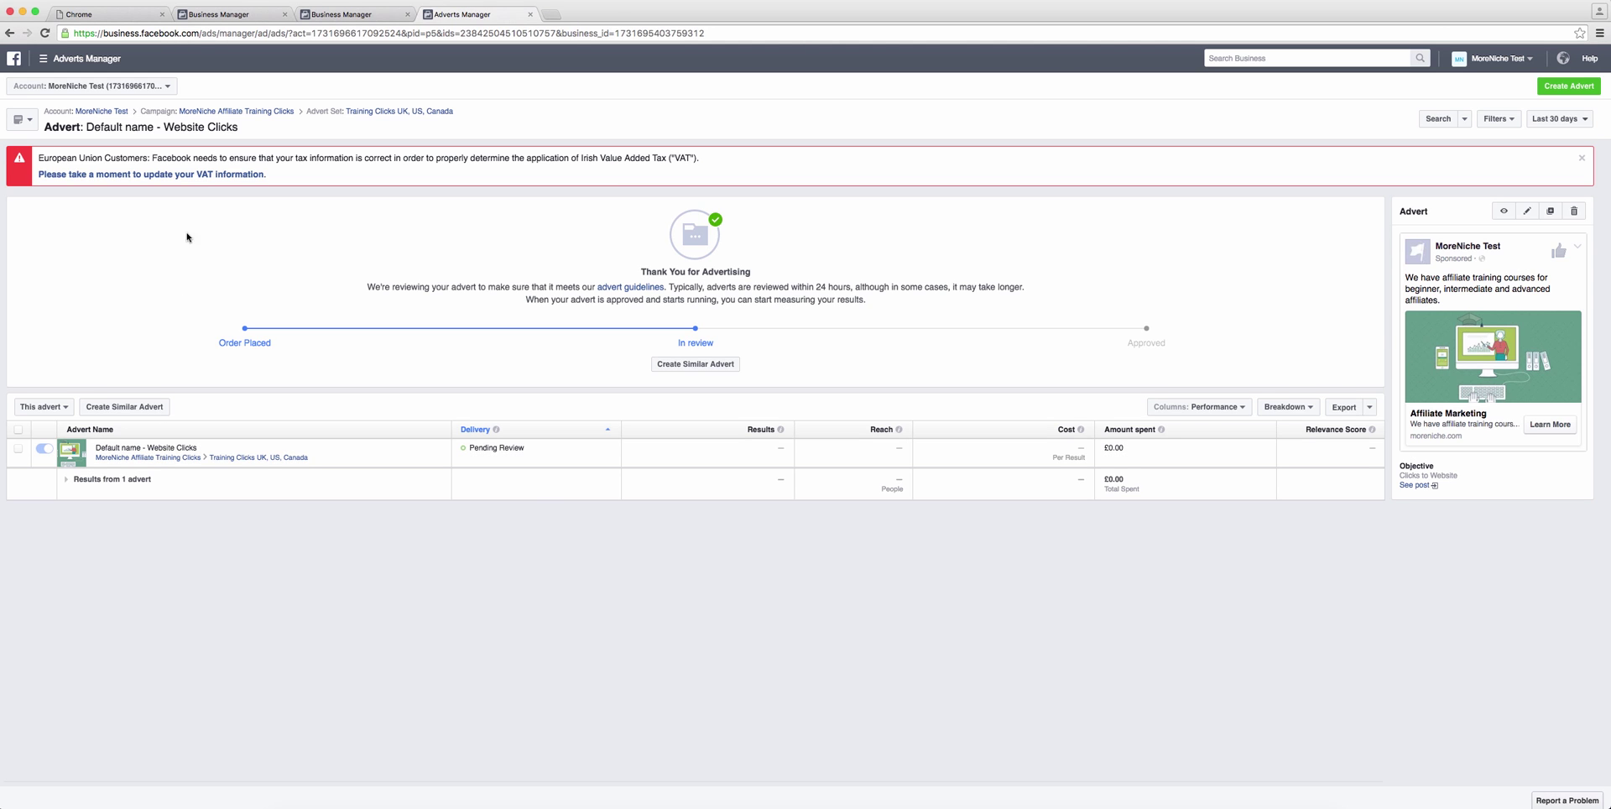
{"action": "left_click", "coordinate": [212, 111]}
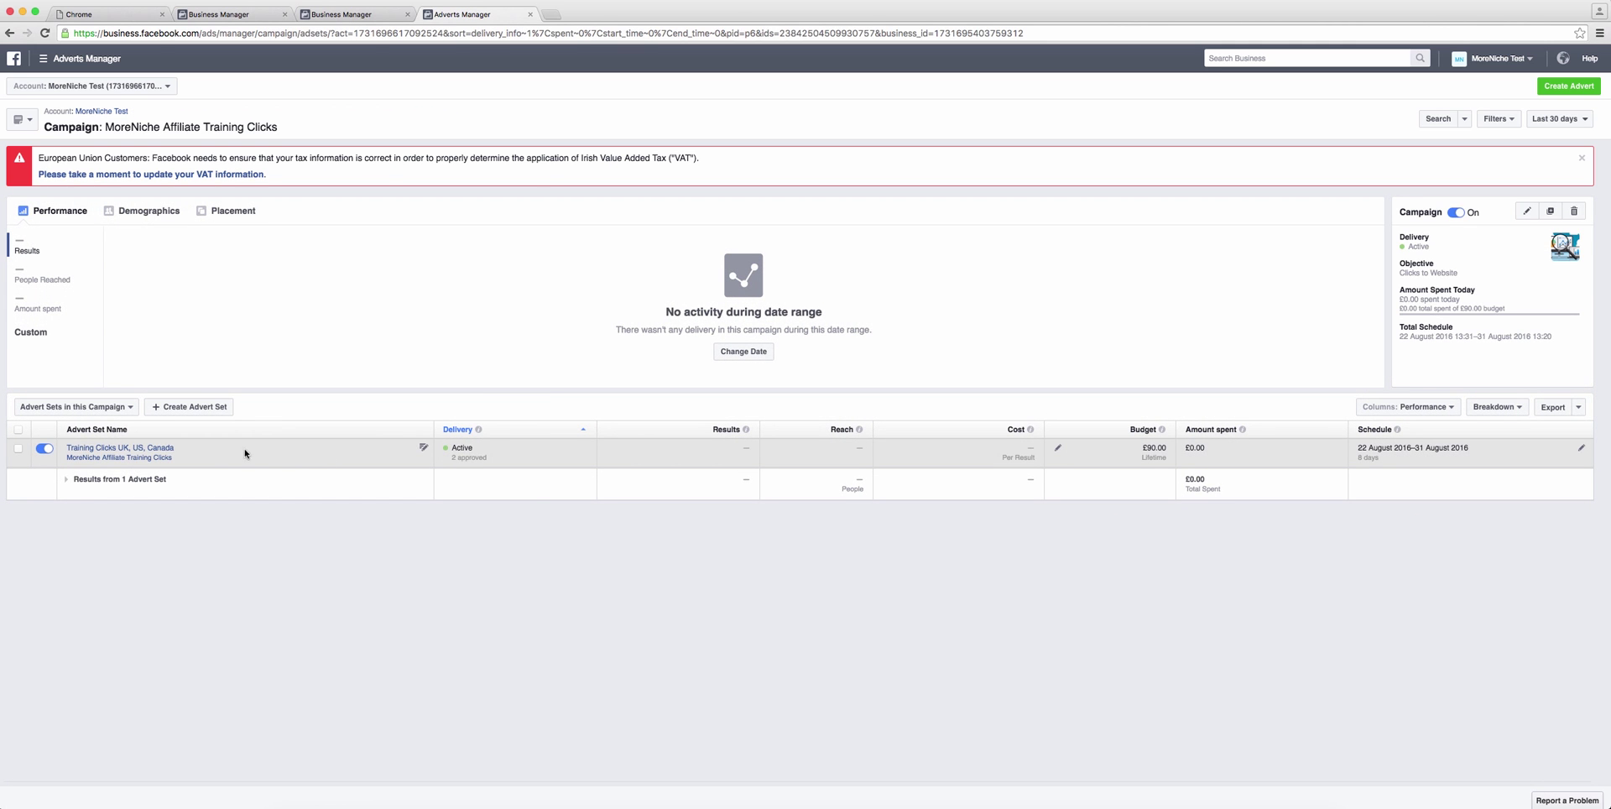
{"action": "left_click", "coordinate": [155, 450]}
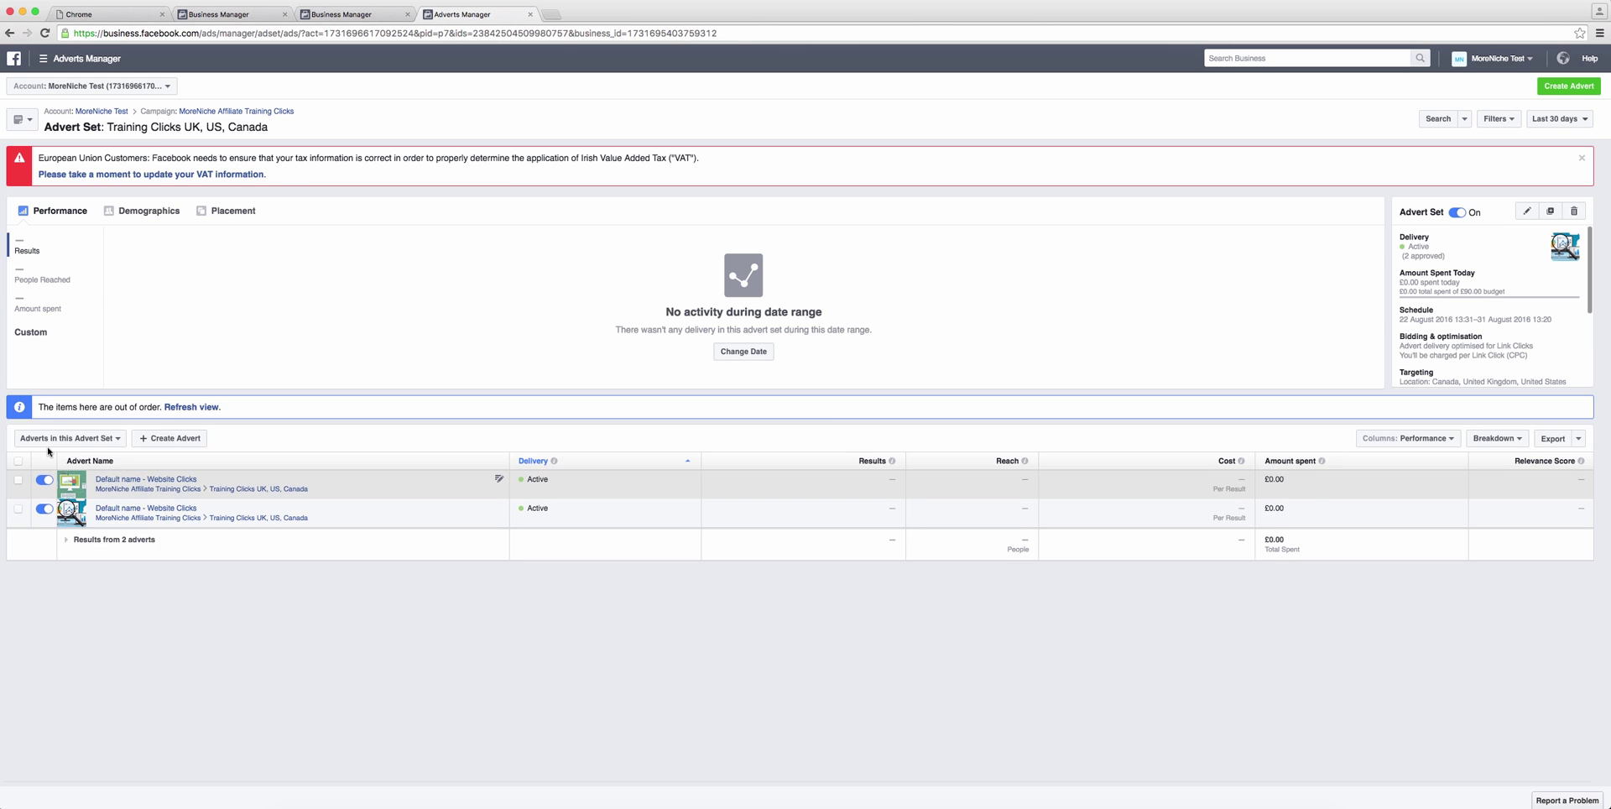
{"action": "left_click", "coordinate": [45, 508]}
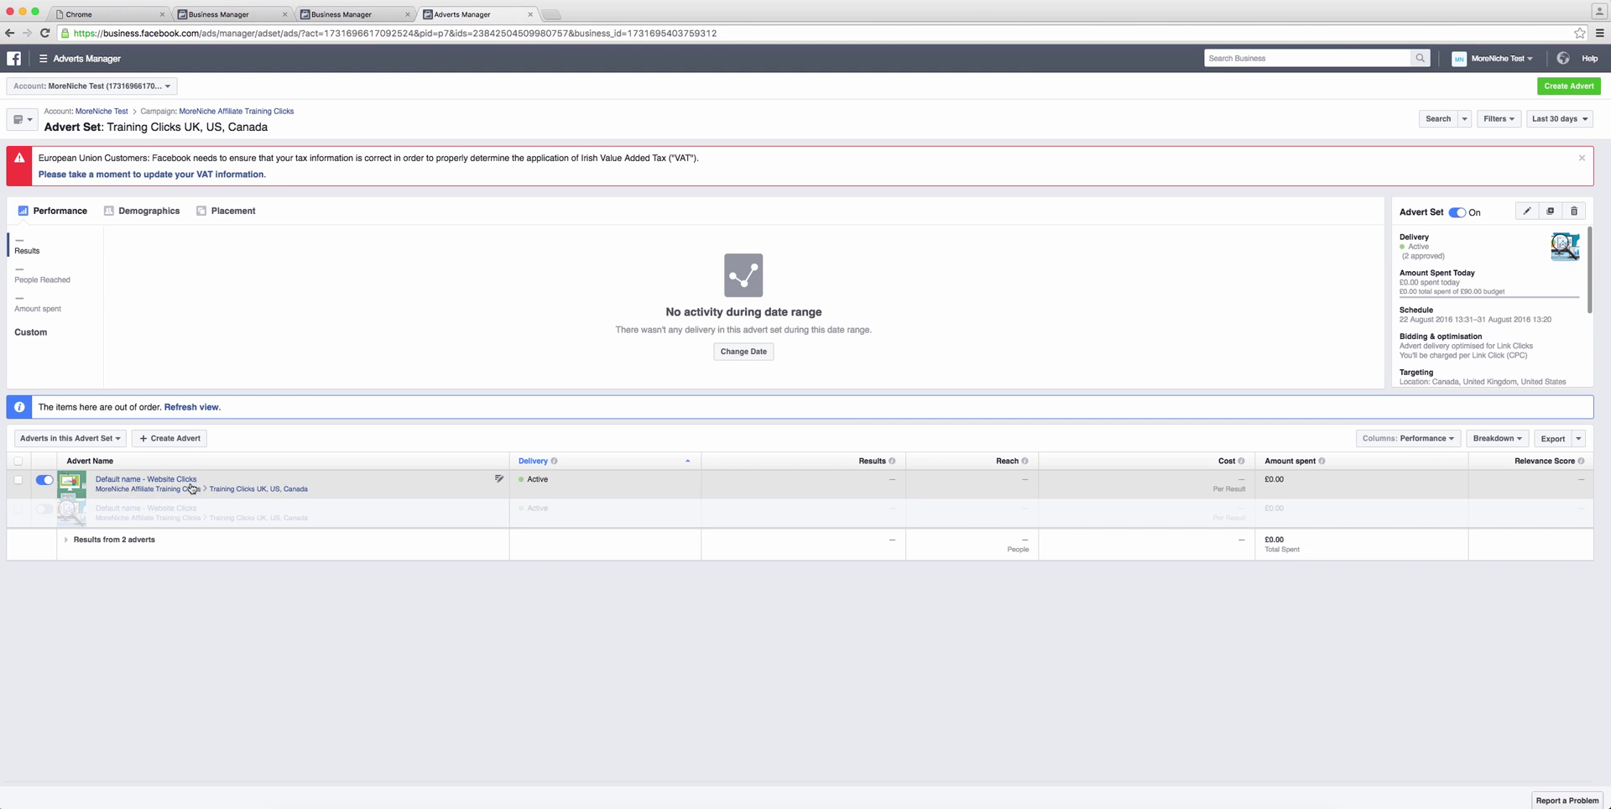
{"action": "left_click", "coordinate": [196, 407]}
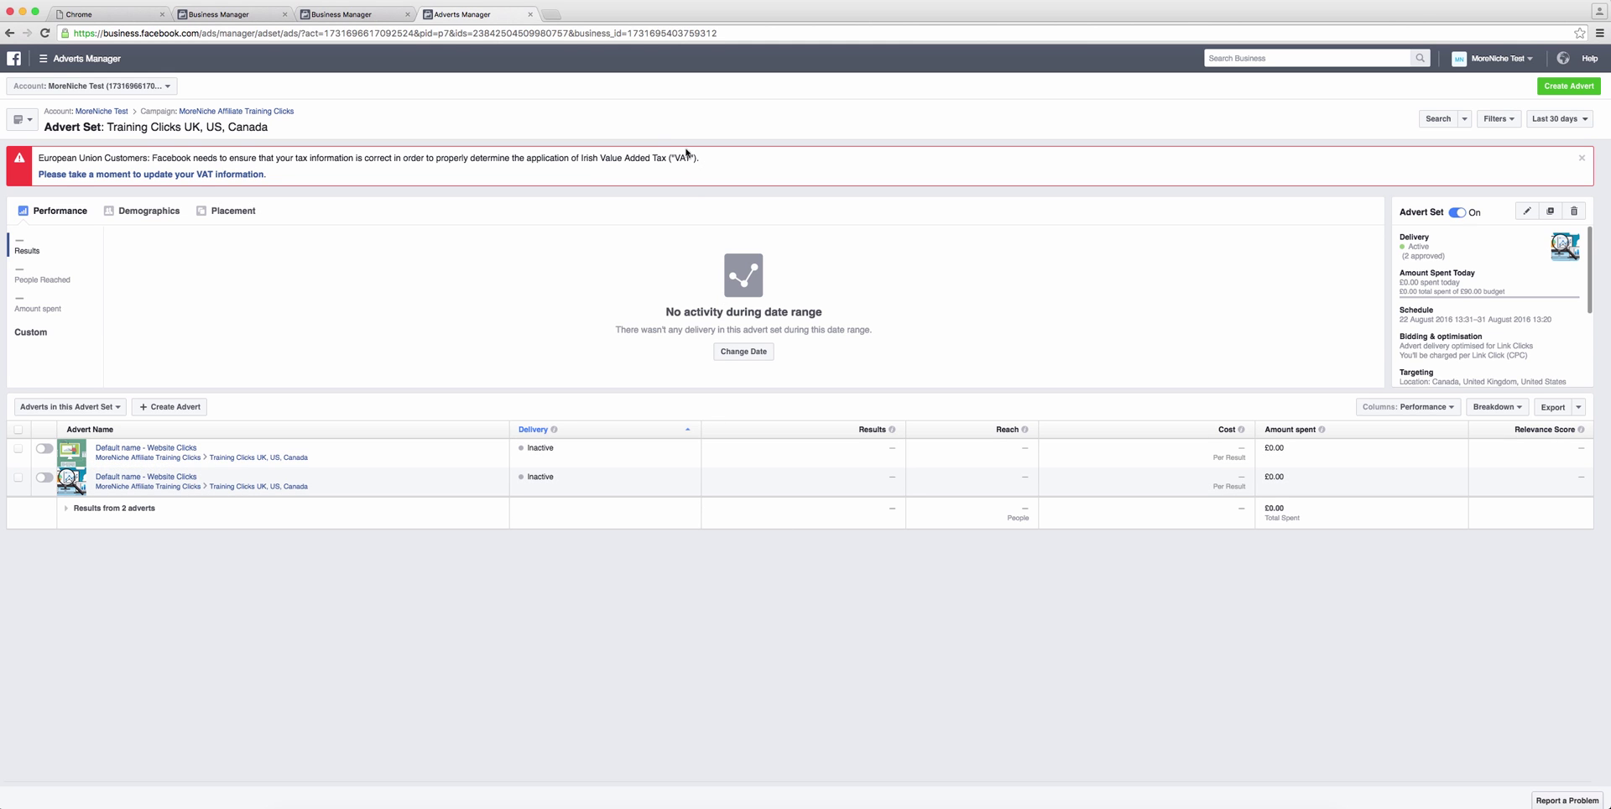
{"action": "left_click", "coordinate": [530, 15]}
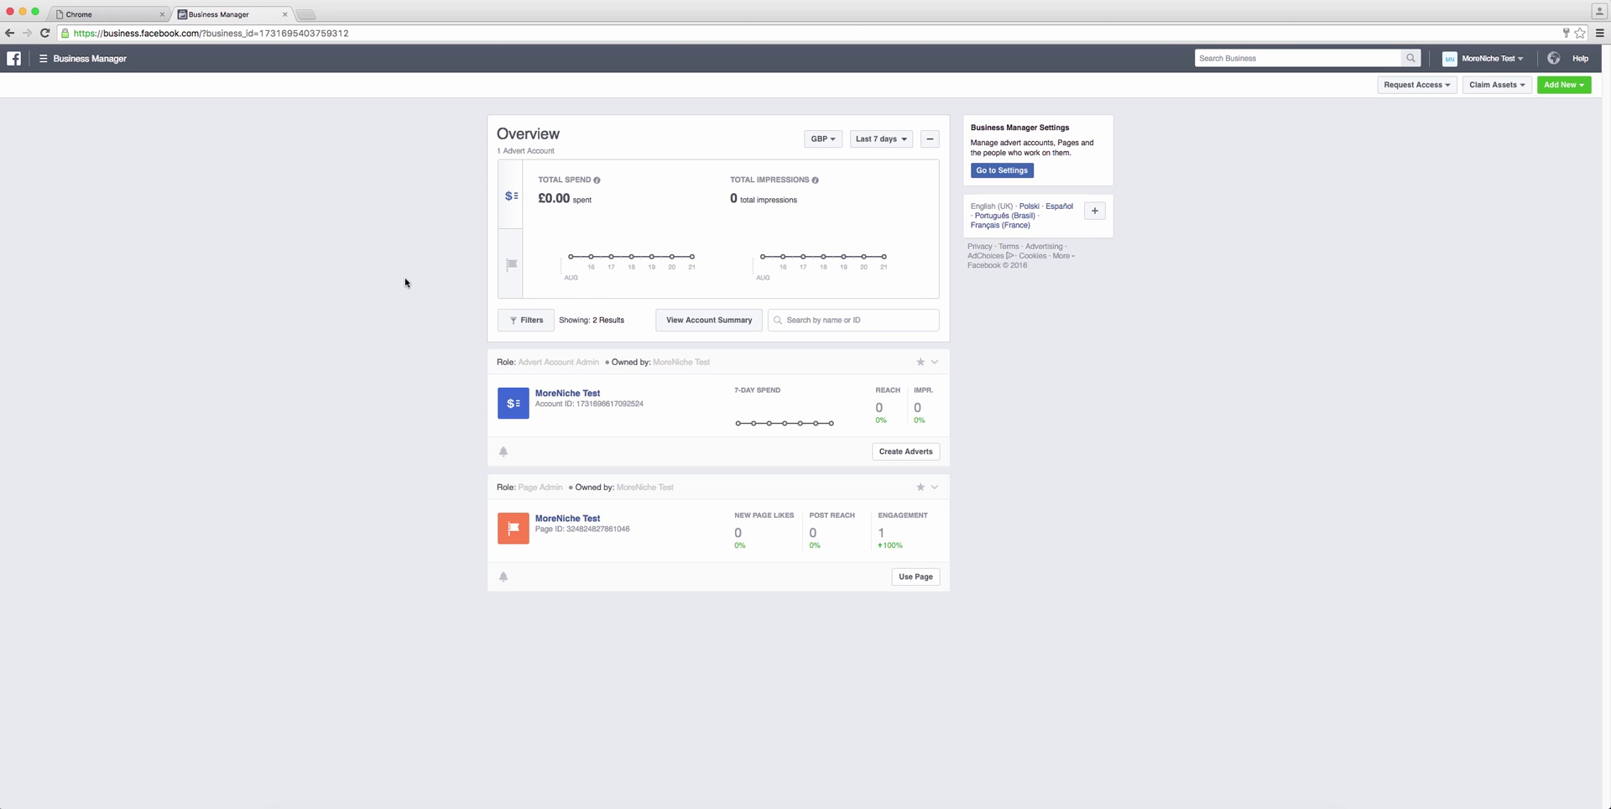
Step: Go to the Pixels page through Business Manager's Assets menu
{"action": "left_click", "coordinate": [50, 59]}
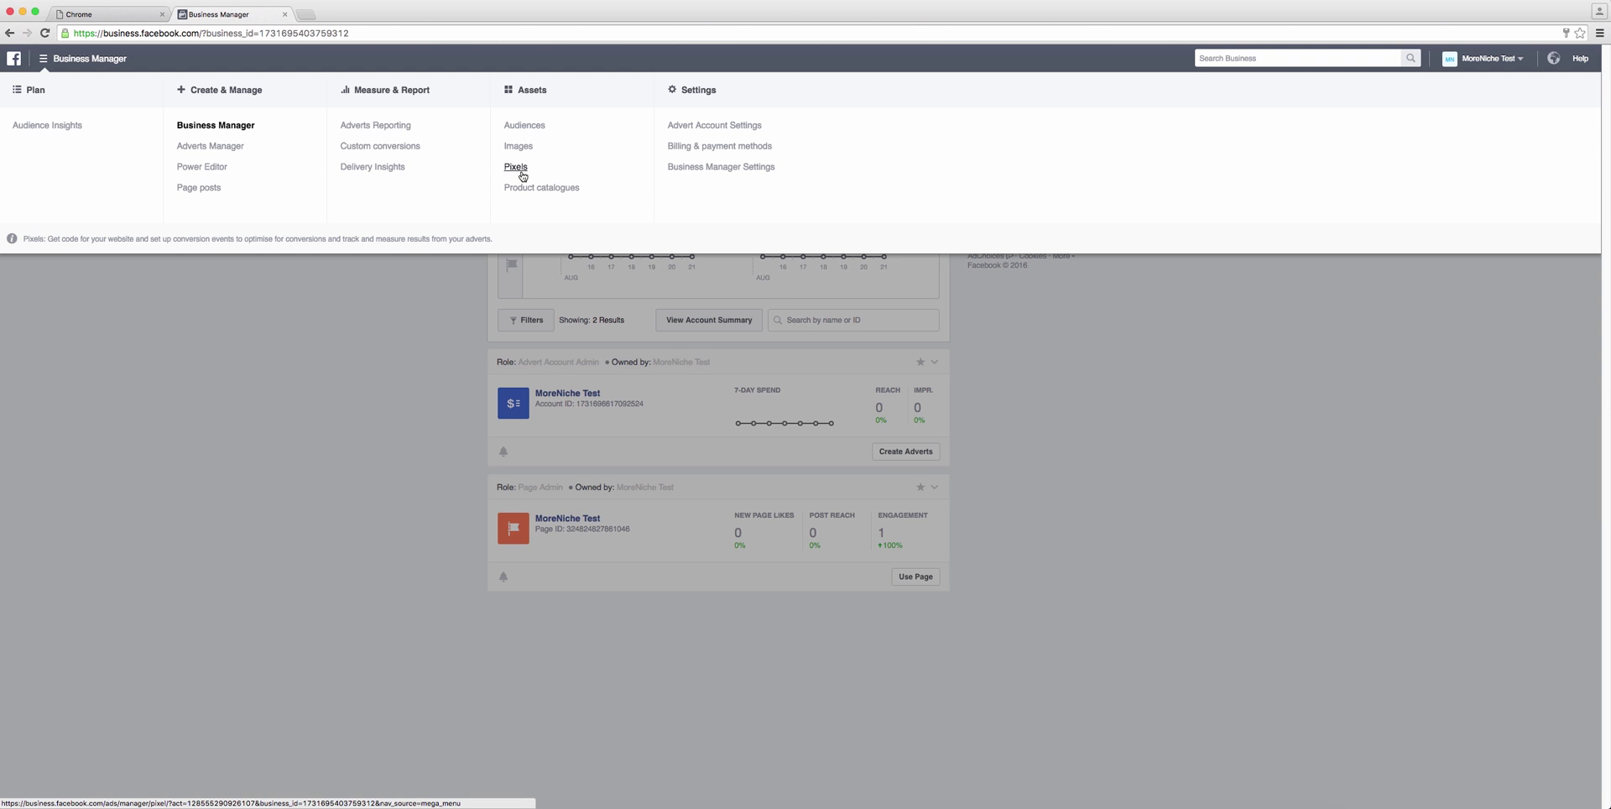
{"action": "left_click", "coordinate": [521, 171]}
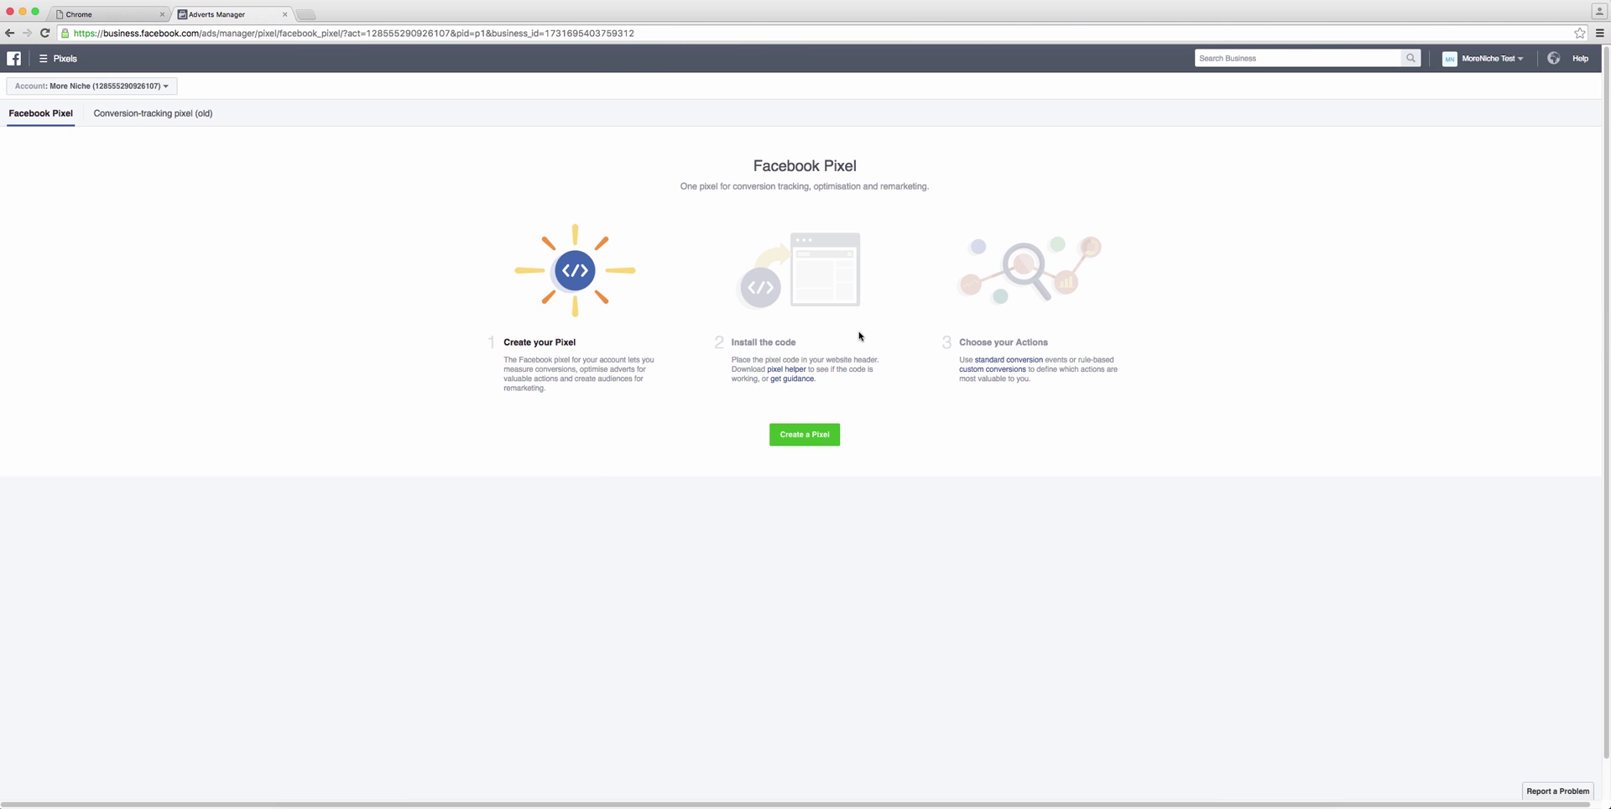
Step: Create a new pixel named More Niche's Test Pixel
{"action": "left_click", "coordinate": [829, 436]}
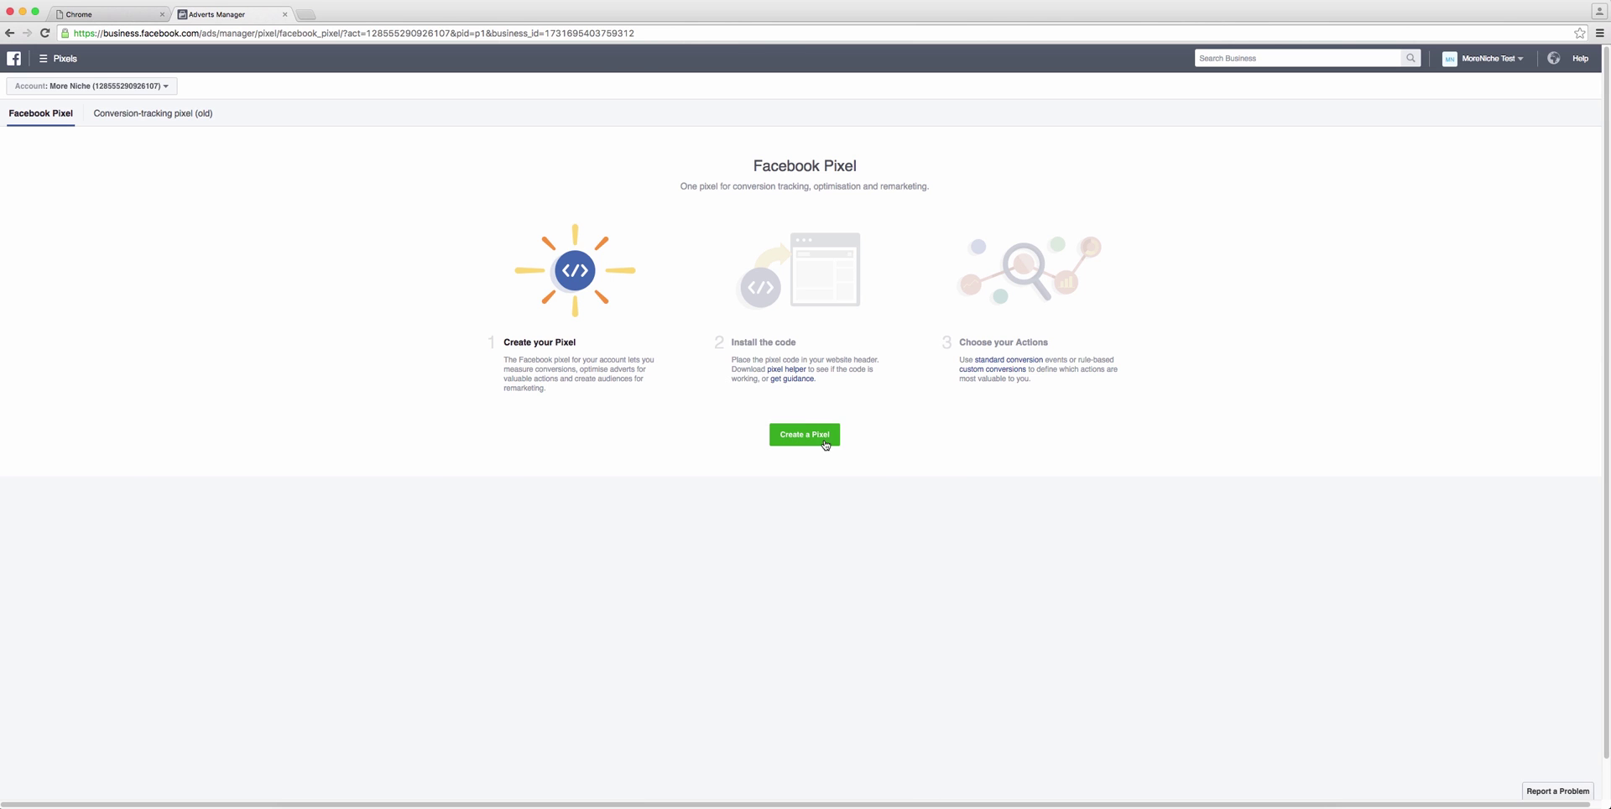
{"action": "left_click", "coordinate": [815, 335]}
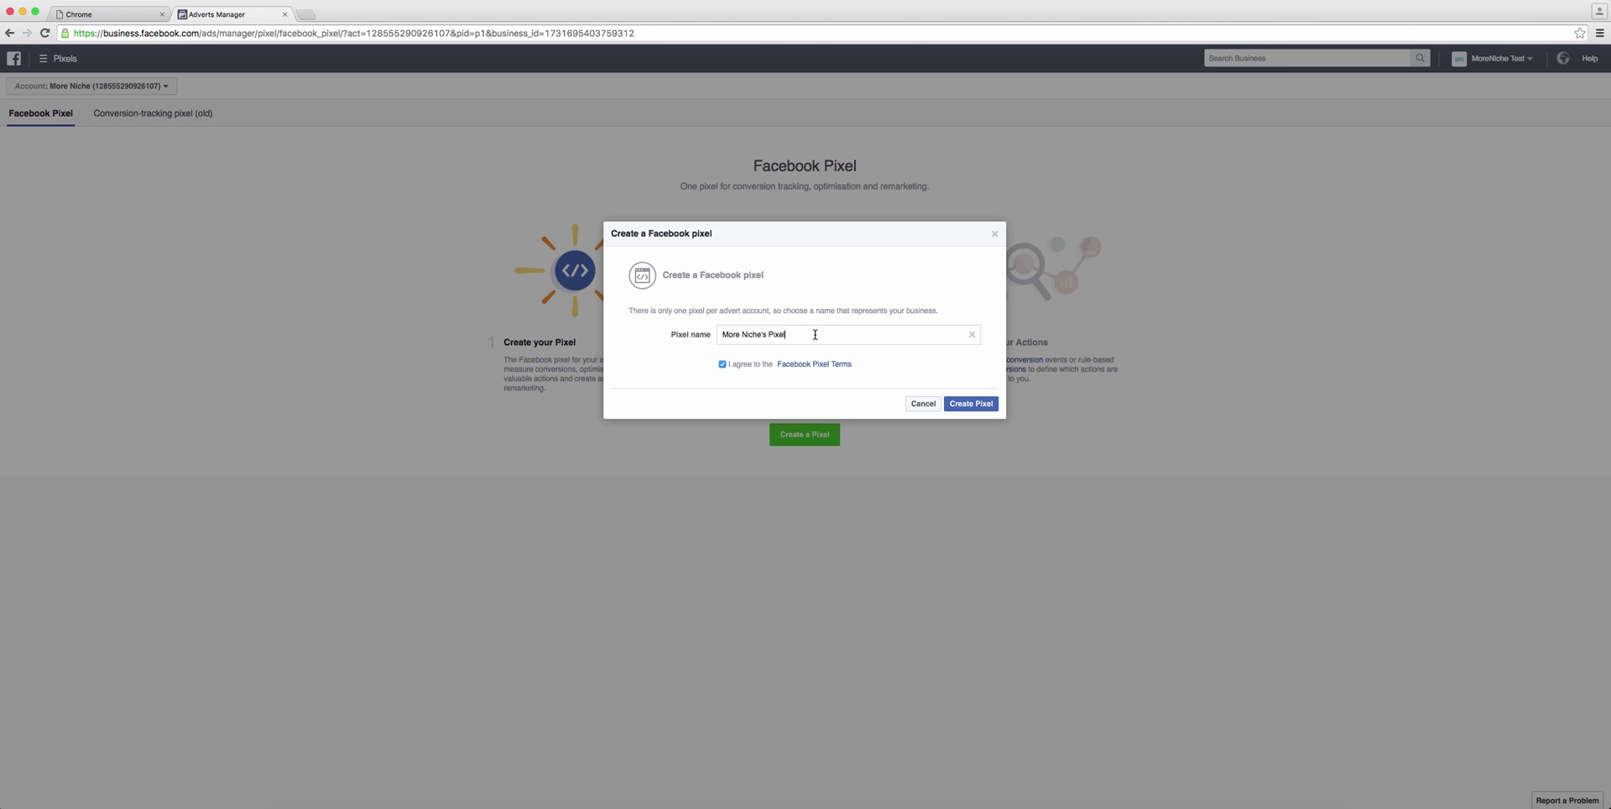
{"action": "type", "text": "Test"}
{"action": "left_click", "coordinate": [971, 404]}
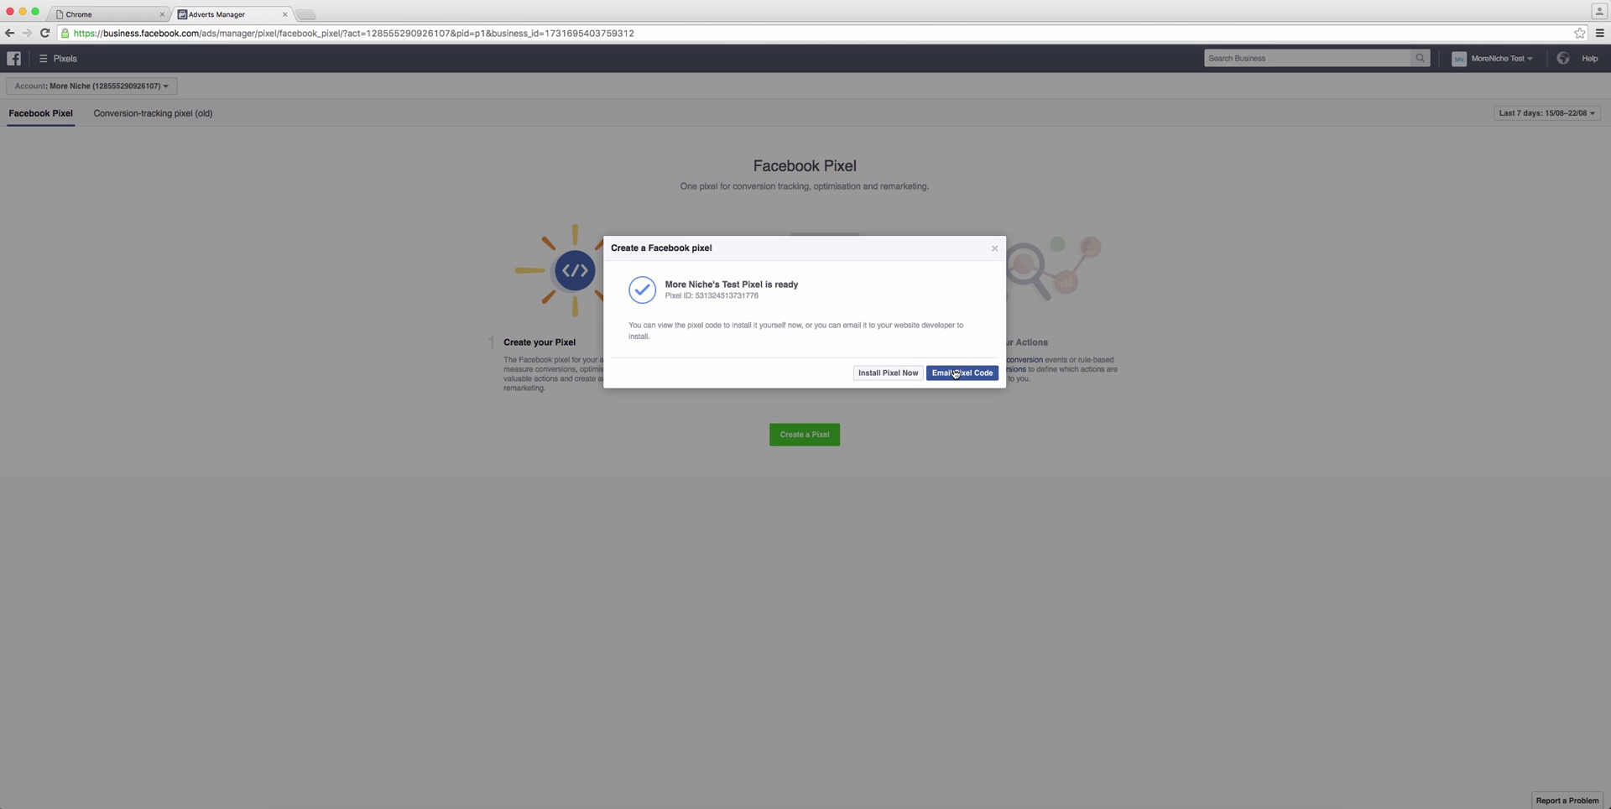
{"action": "left_click", "coordinate": [887, 372]}
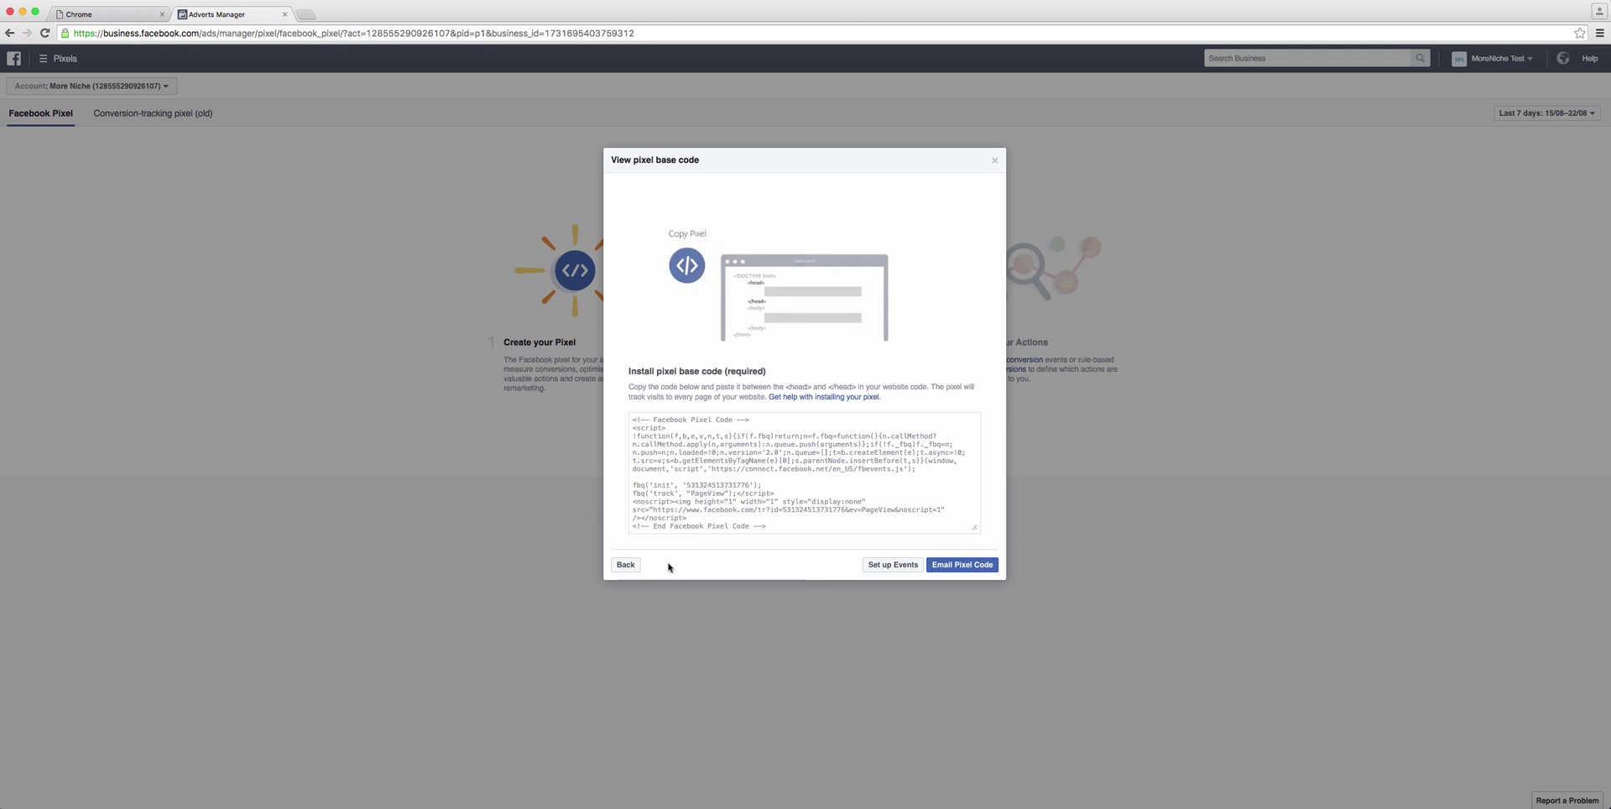
{"action": "left_click", "coordinate": [625, 564]}
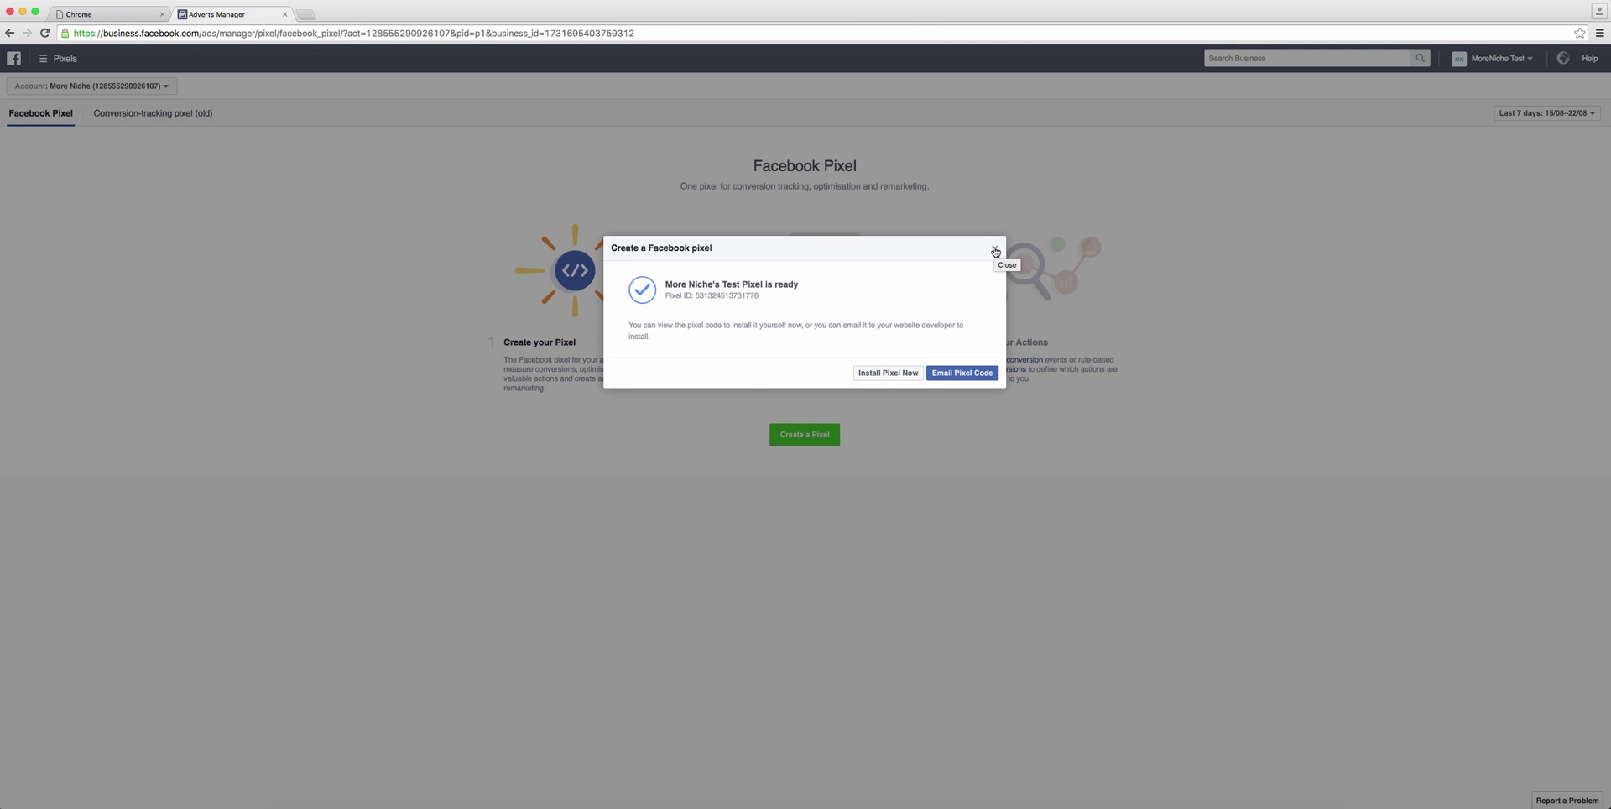
Step: Email the pixel code to the website developer and close the pixel introduction
{"action": "left_click", "coordinate": [984, 374]}
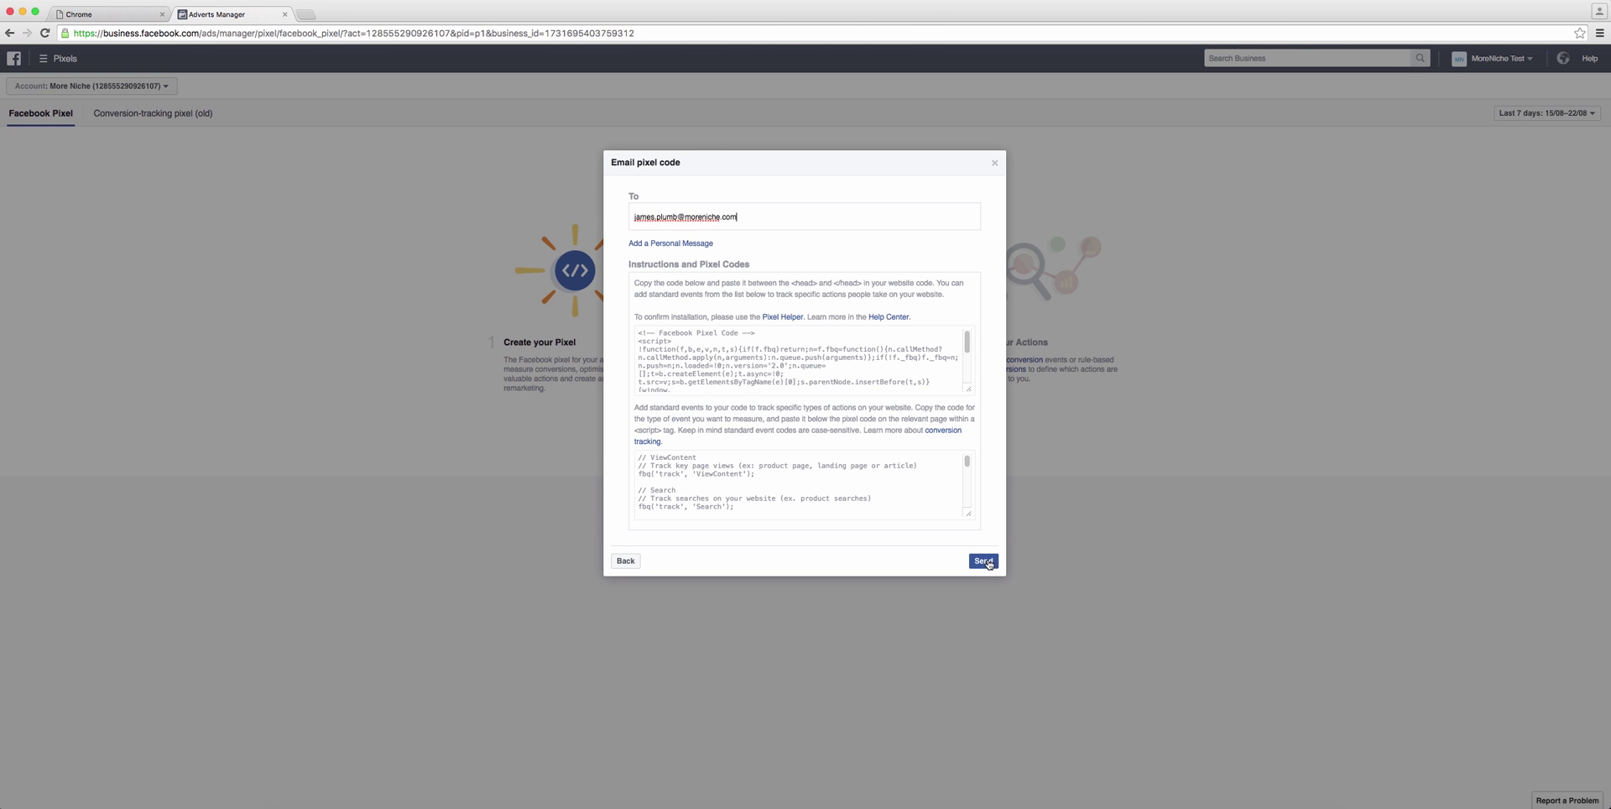
{"action": "left_click", "coordinate": [986, 561]}
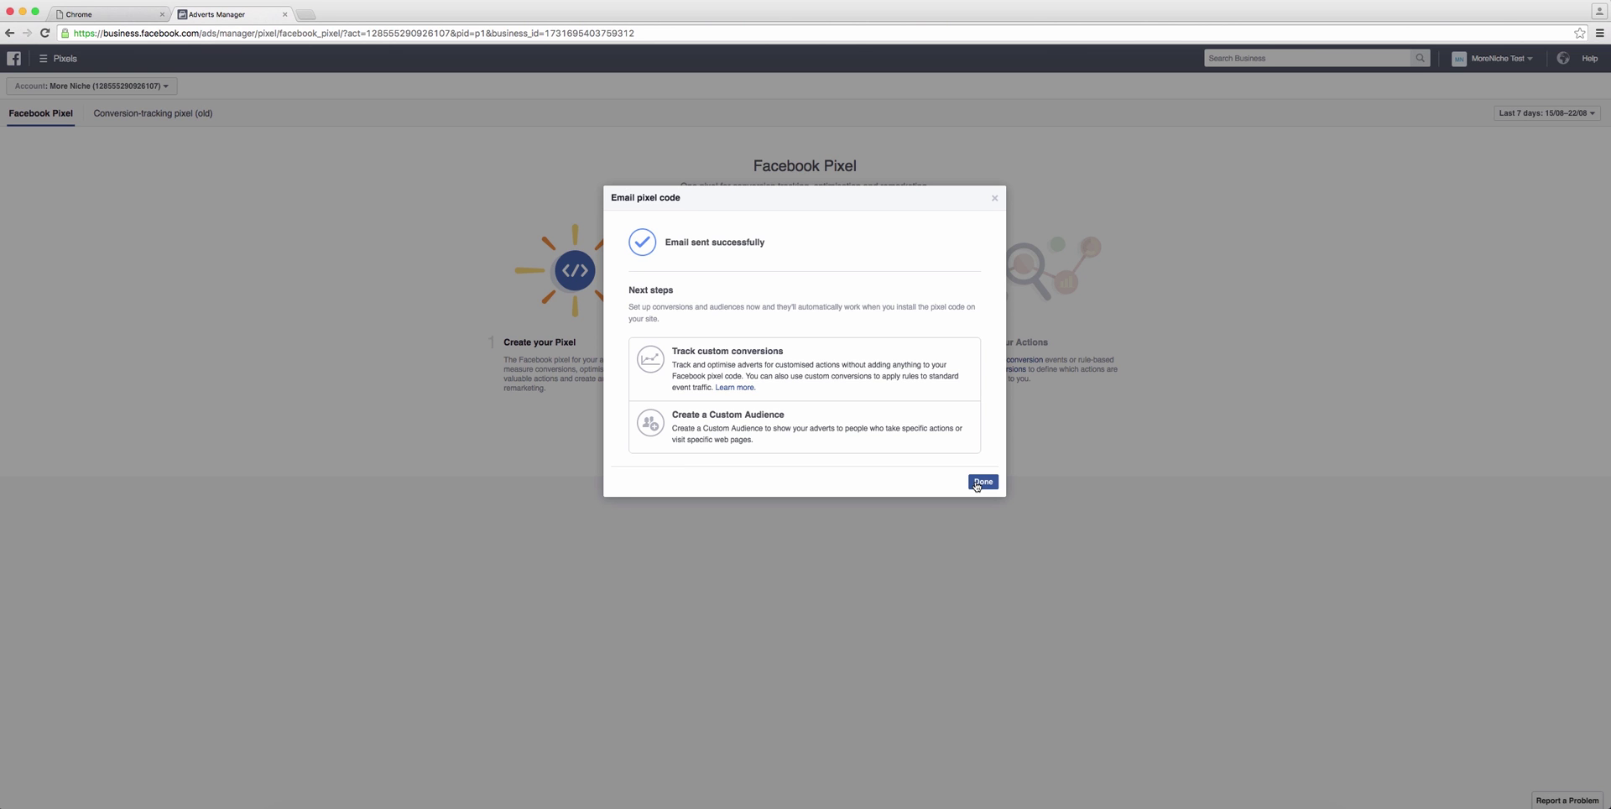
{"action": "left_click", "coordinate": [982, 482]}
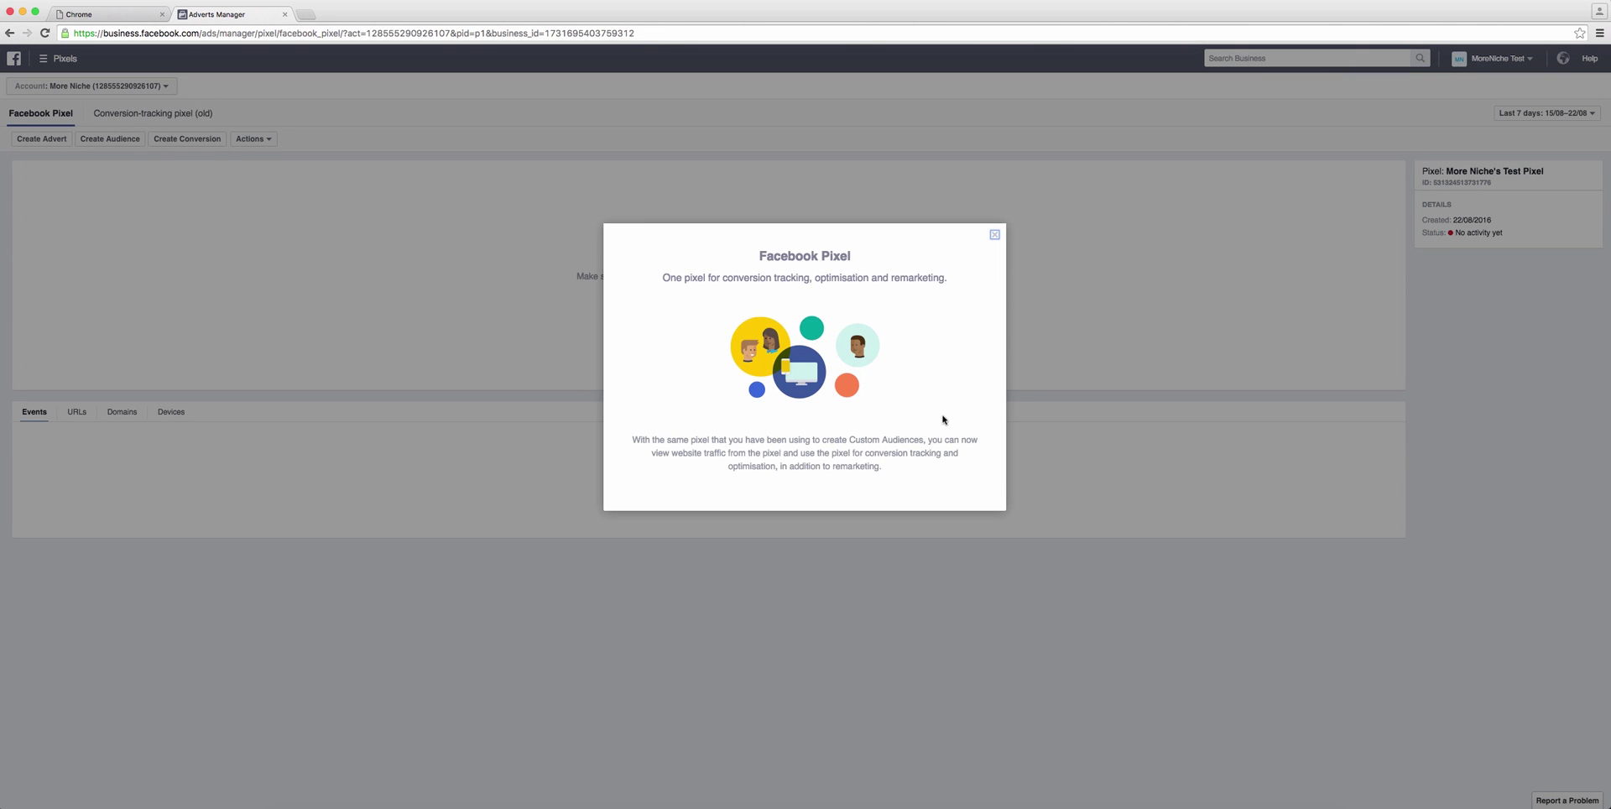
{"action": "left_click", "coordinate": [994, 236]}
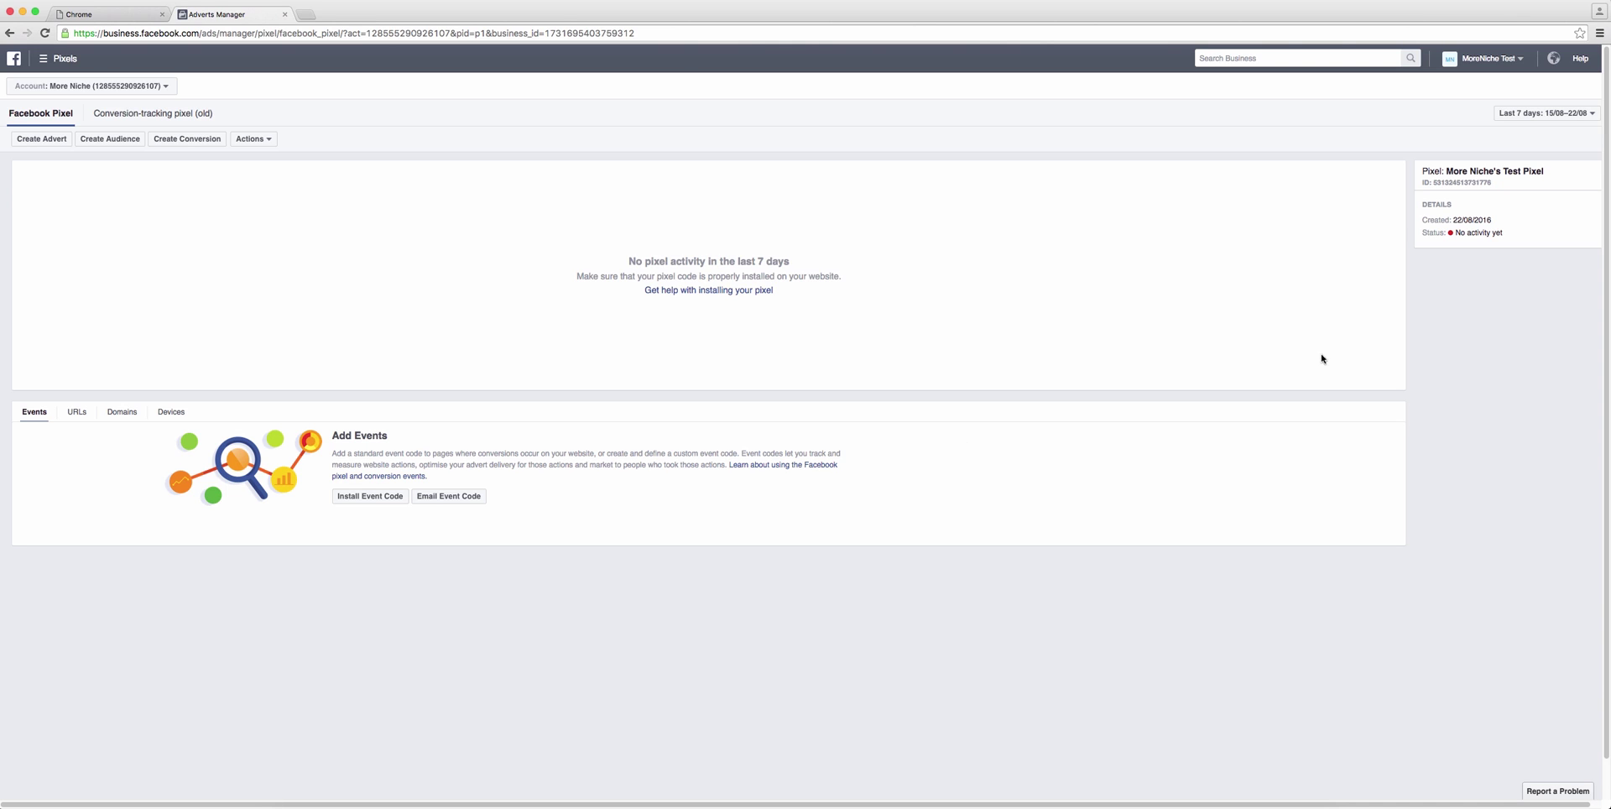
Step: Check the new pixel's No activity yet status, then start a Create Audience form from it
{"action": "left_click_drag", "start_coordinate": [1499, 232], "coordinate": [1414, 165]}
{"action": "left_click_drag", "start_coordinate": [1506, 232], "coordinate": [1444, 233]}
{"action": "left_click", "coordinate": [1502, 365]}
{"action": "left_click", "coordinate": [110, 138]}
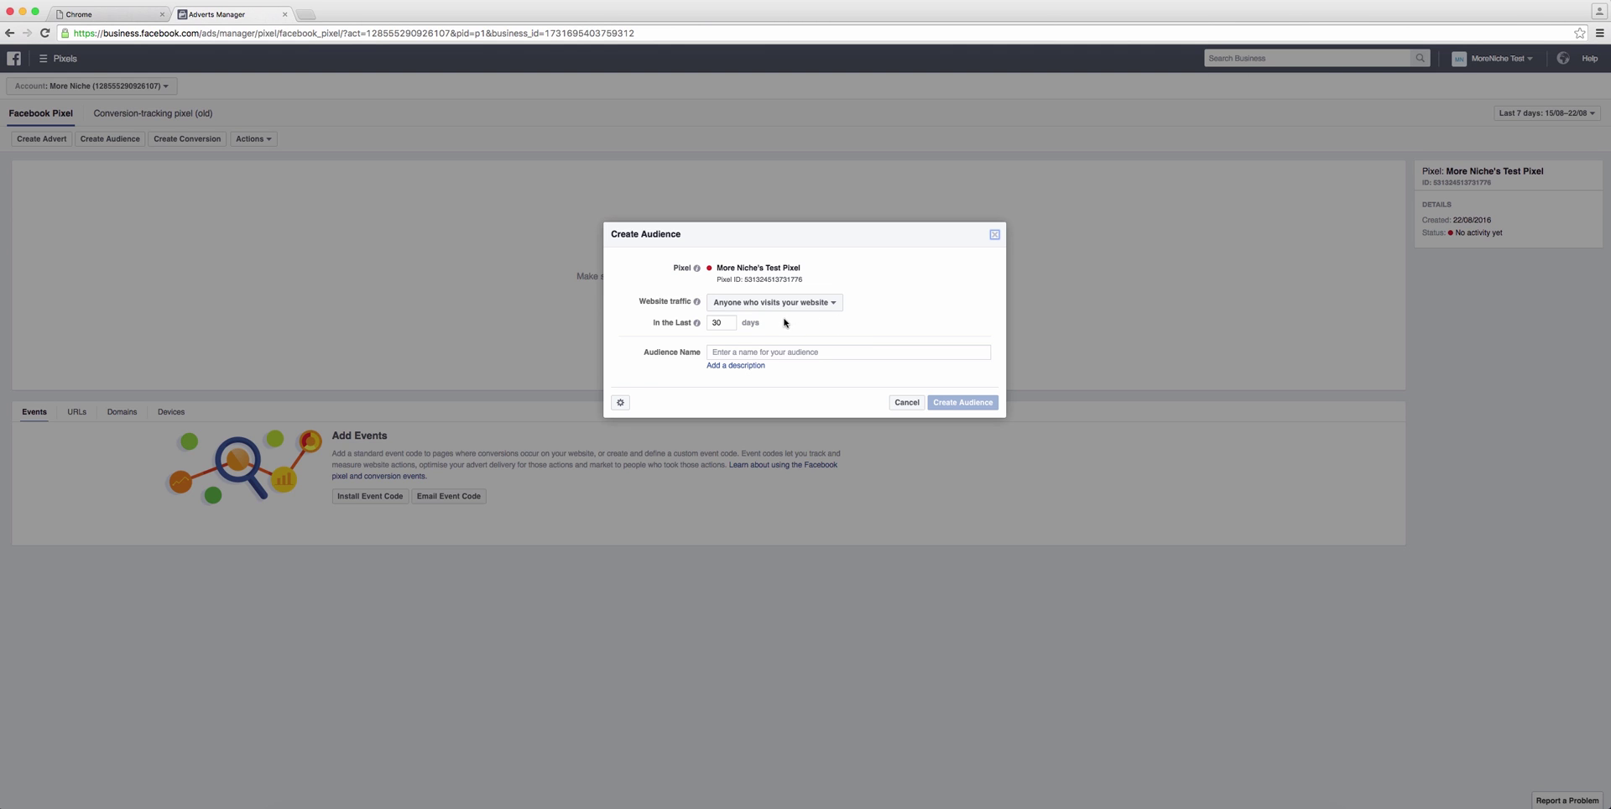
Step: Target anyone who visits the website, with retention set to 180 days
{"action": "left_click", "coordinate": [774, 352]}
{"action": "left_click", "coordinate": [818, 304]}
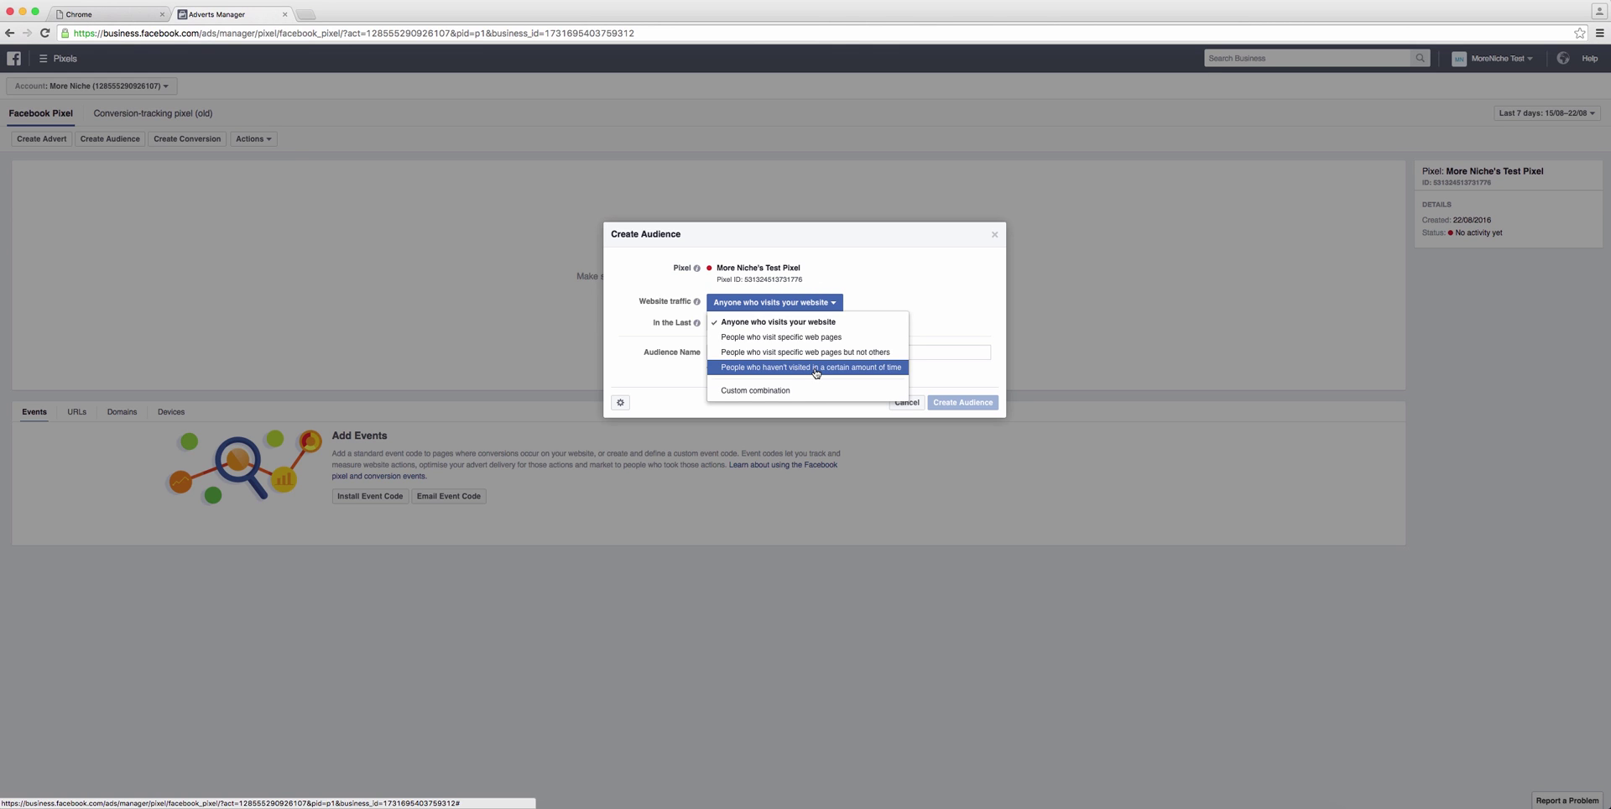
{"action": "left_click", "coordinate": [821, 319]}
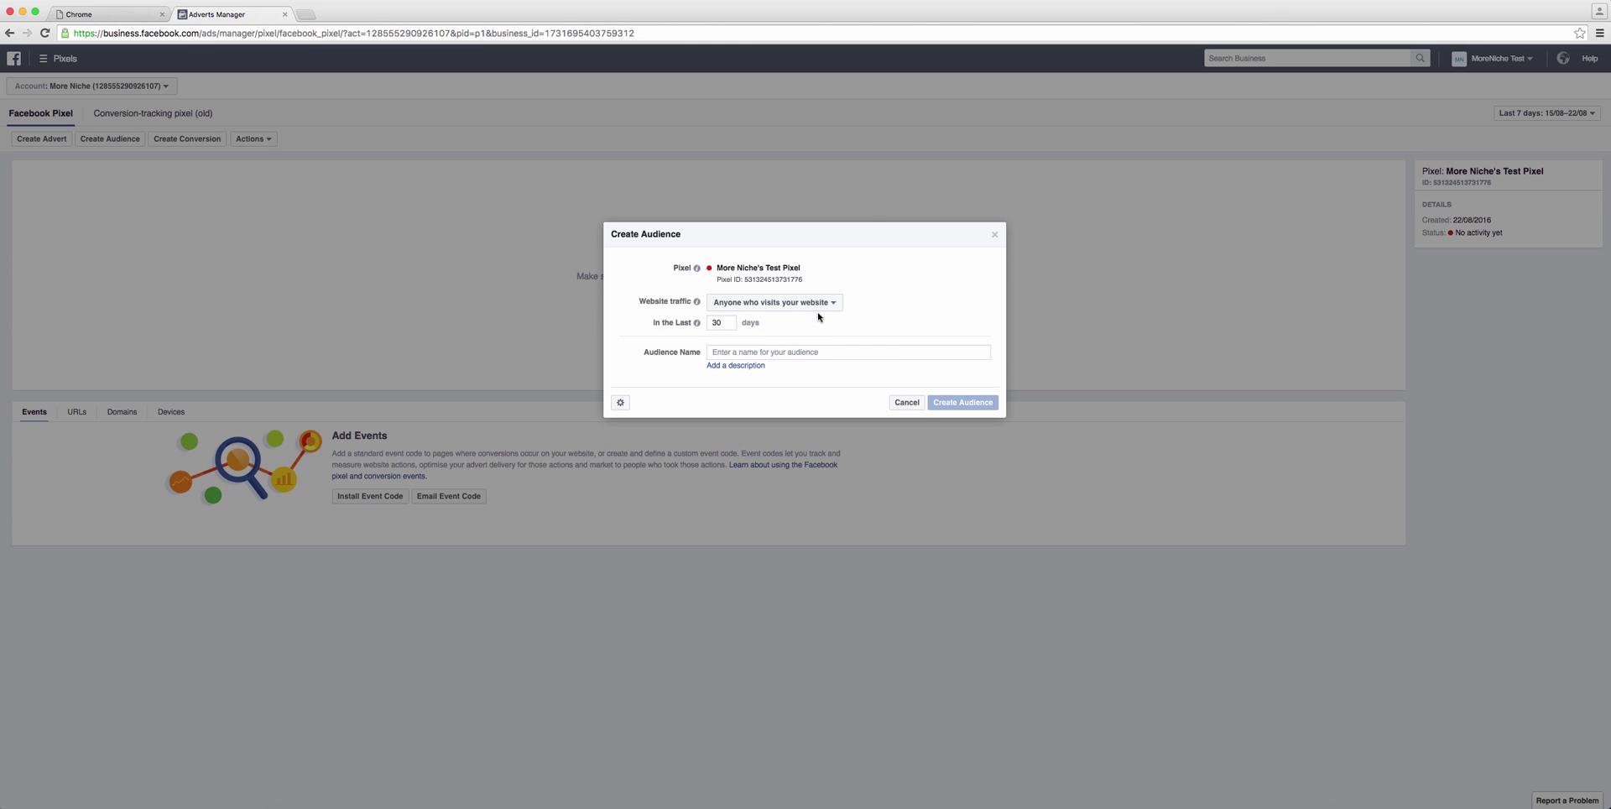
{"action": "double_click", "coordinate": [723, 323]}
{"action": "mouse_move", "coordinate": [693, 322]}
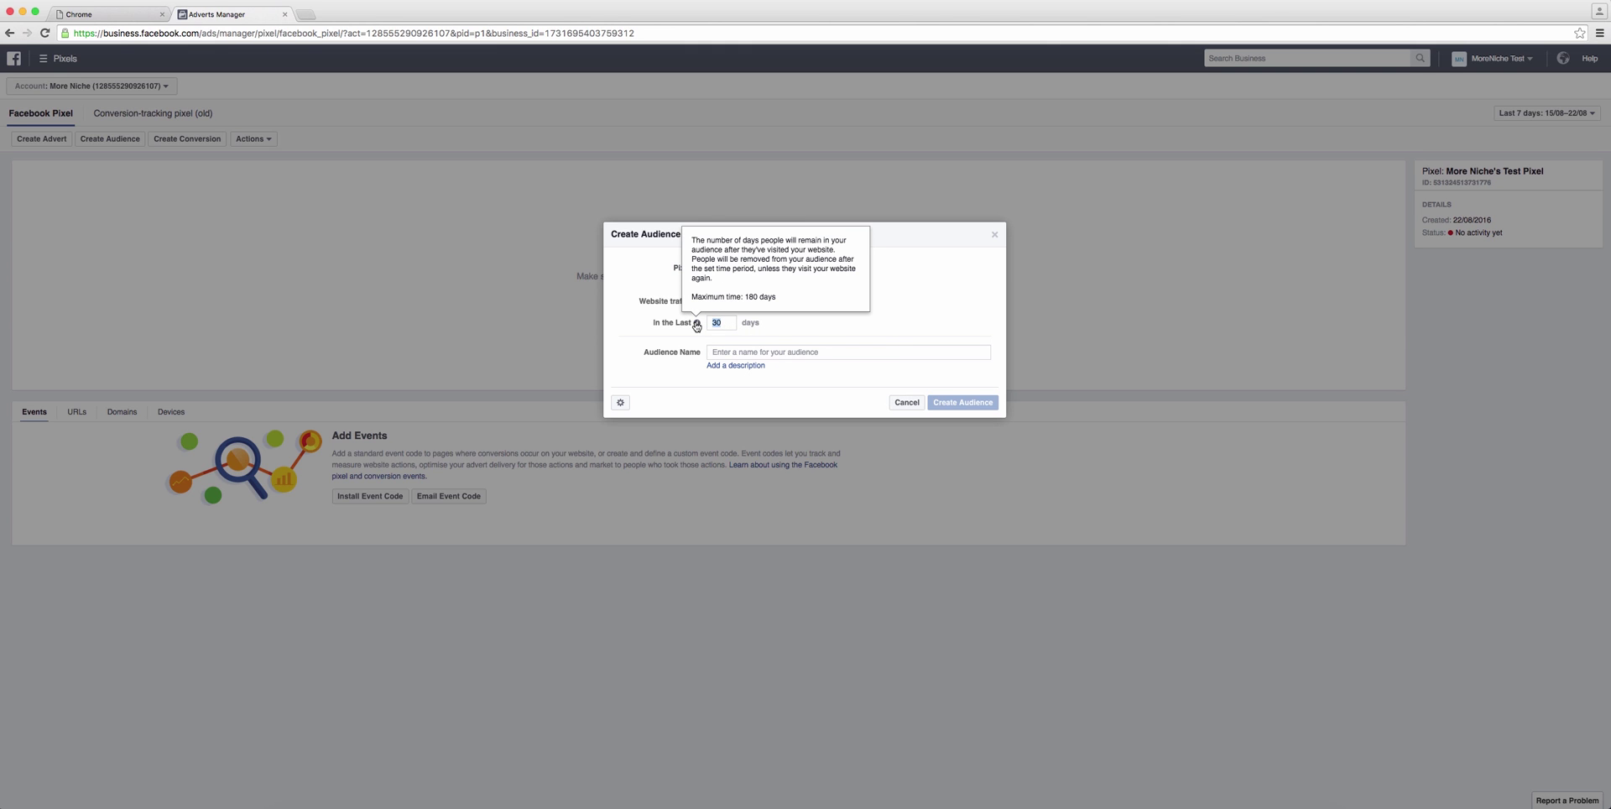
{"action": "type", "text": "18"}
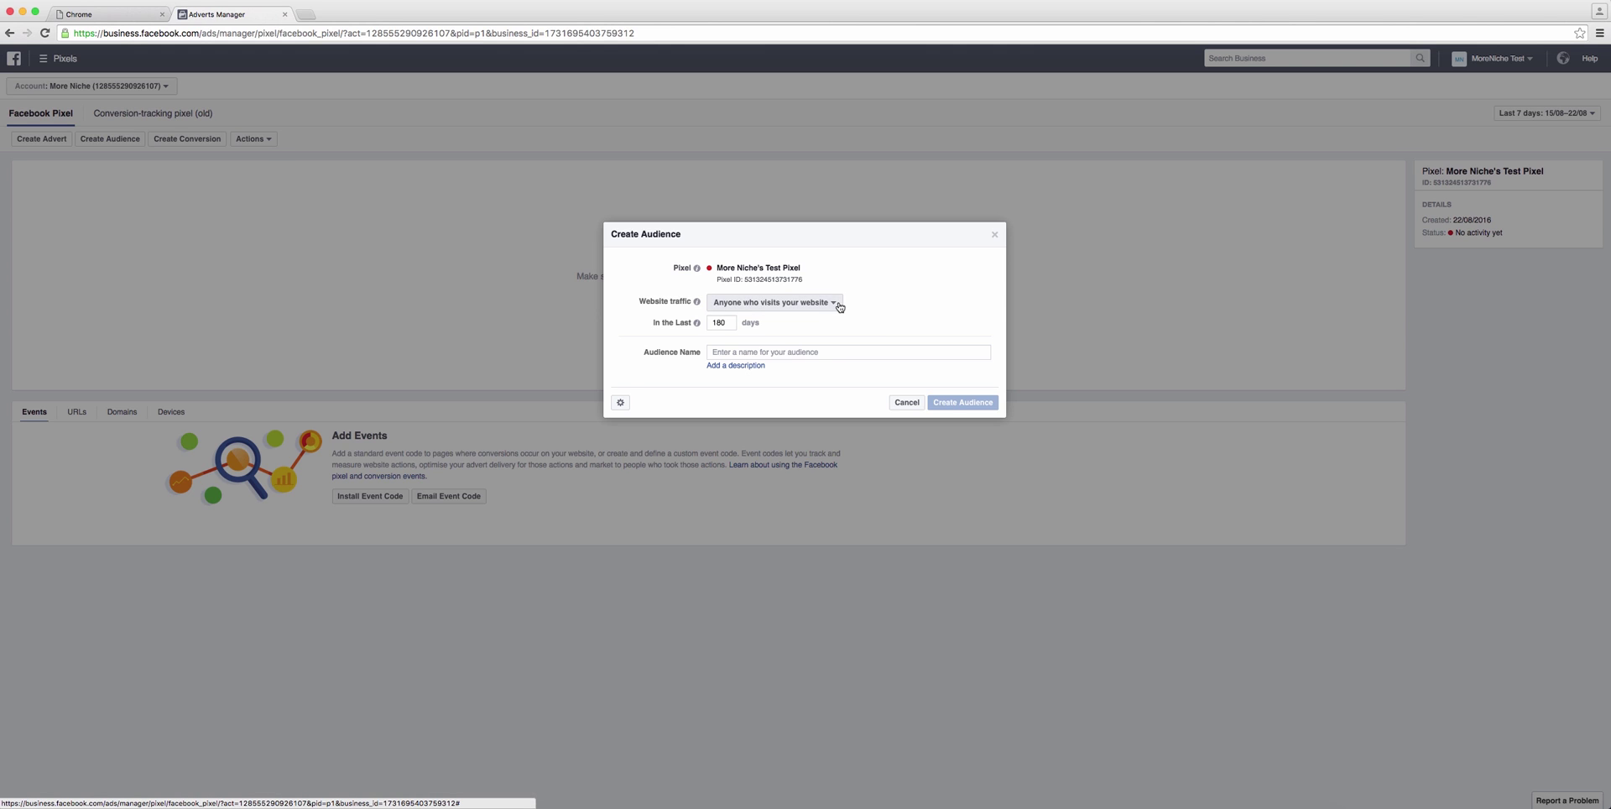
Step: Name the audience 'Test Audience 1 - Retargeting', add a retargeting description, and create it
{"action": "left_click", "coordinate": [832, 348]}
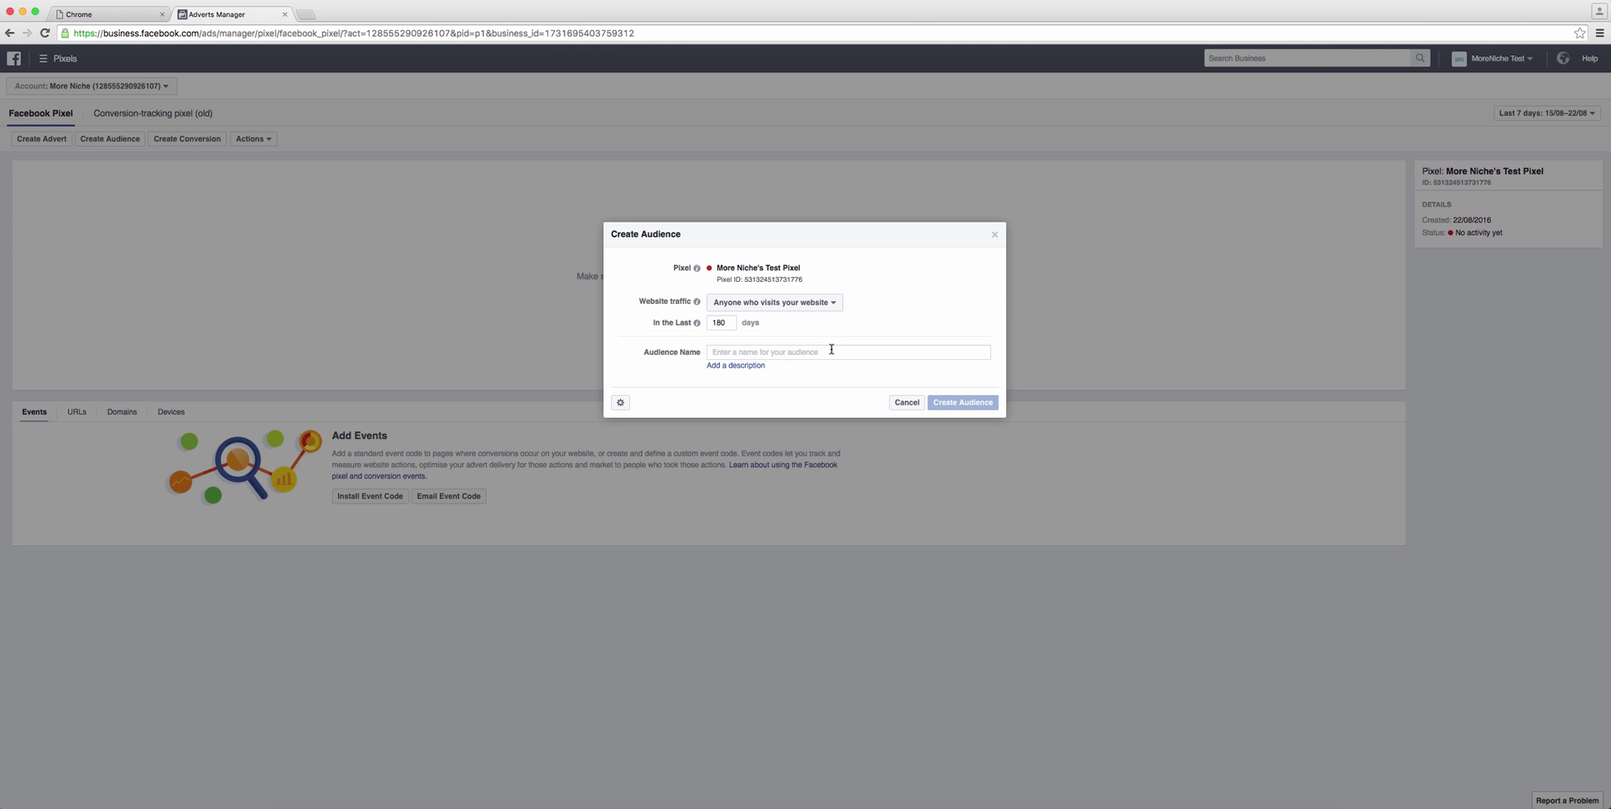
{"action": "type", "text": "Test Audience 1 - Re"}
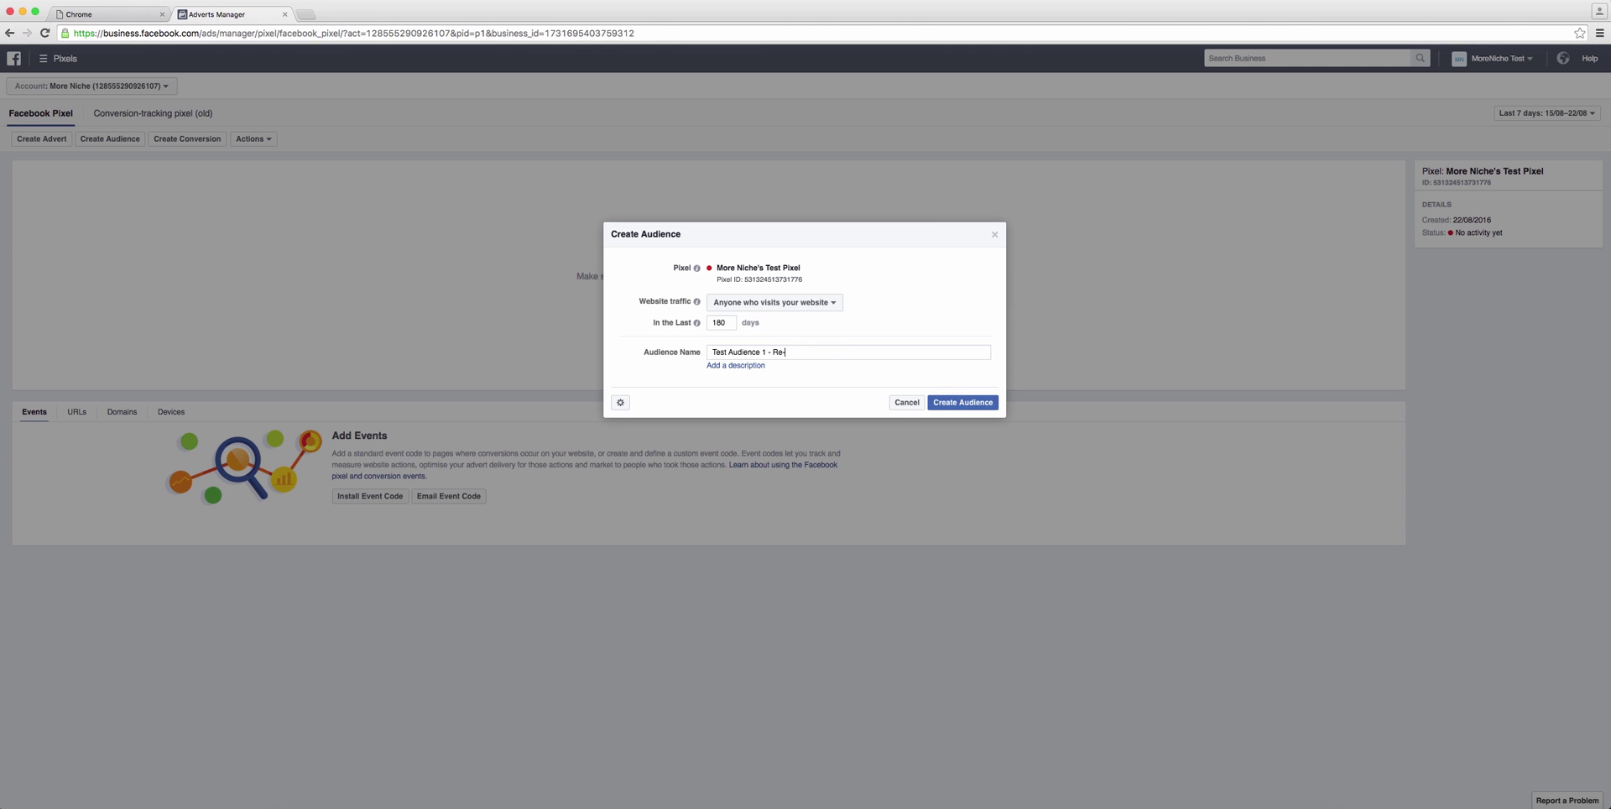
{"action": "type", "text": "targeting"}
{"action": "left_click", "coordinate": [747, 366]}
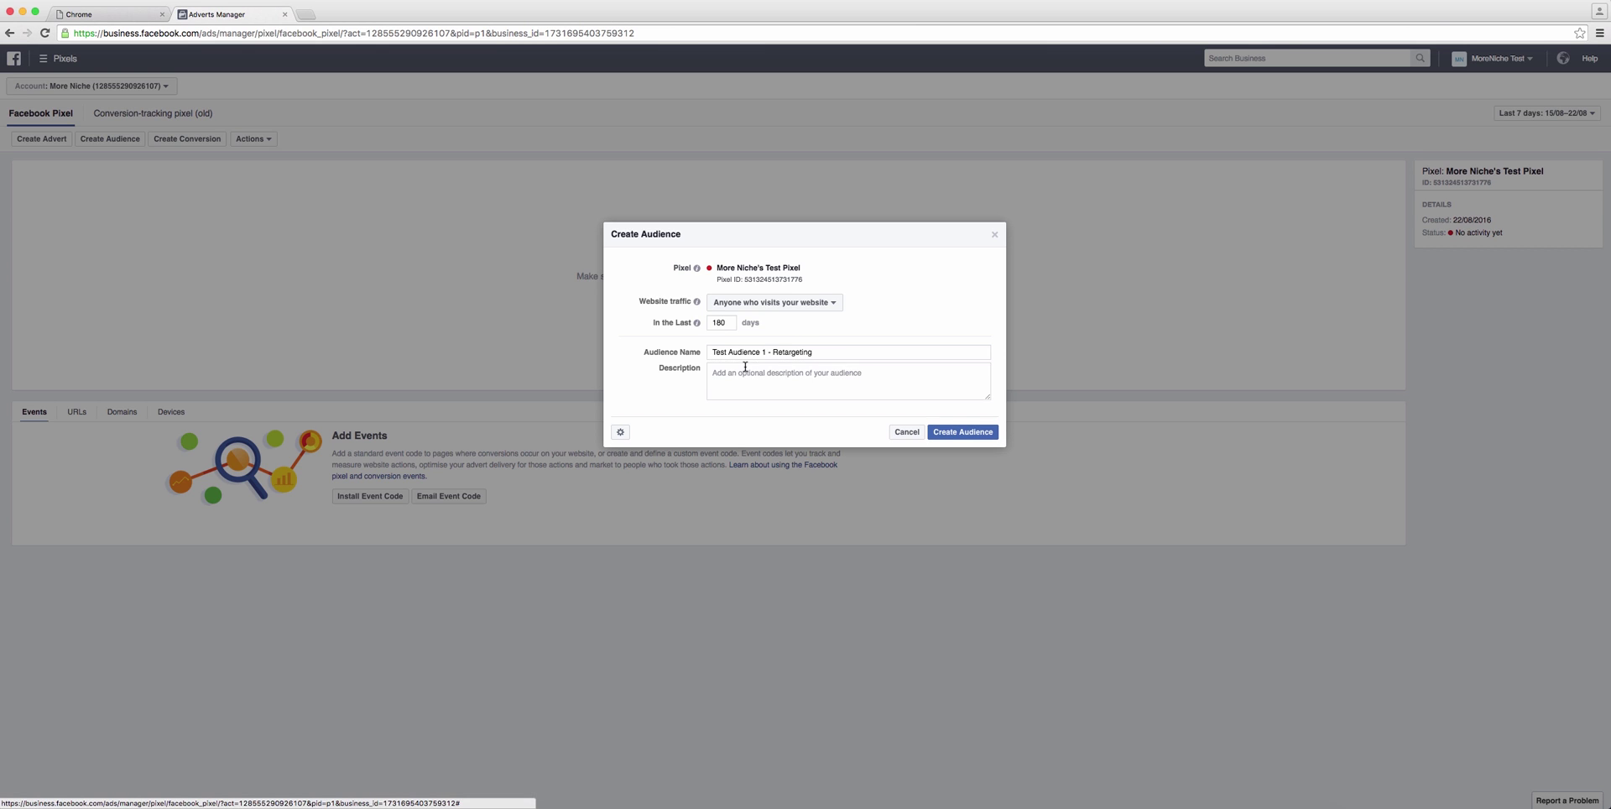
{"action": "type", "text": "audi"}
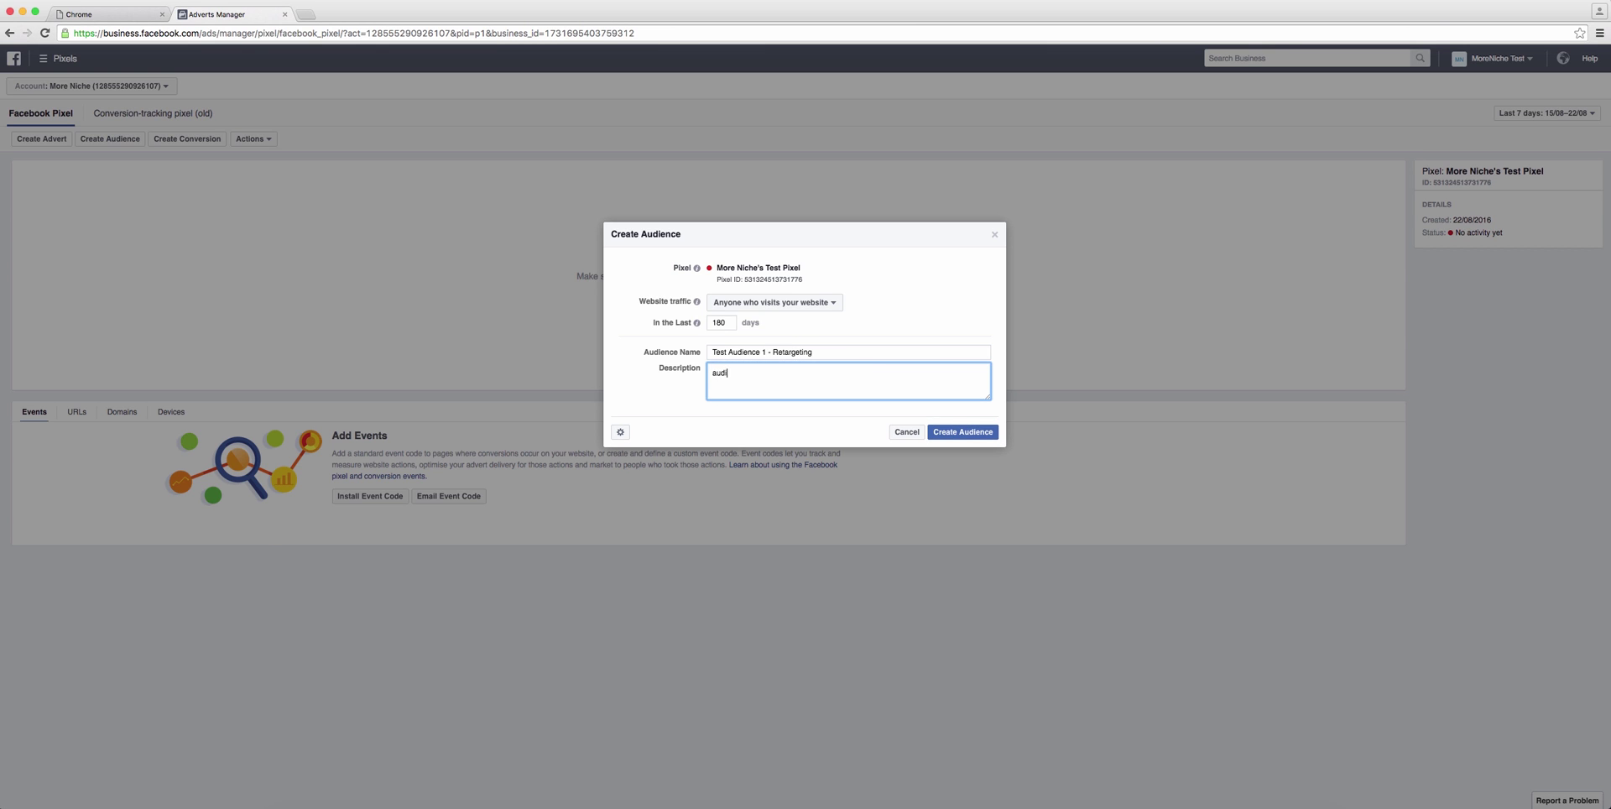
{"action": "type", "text": "ence for retargeting tests."}
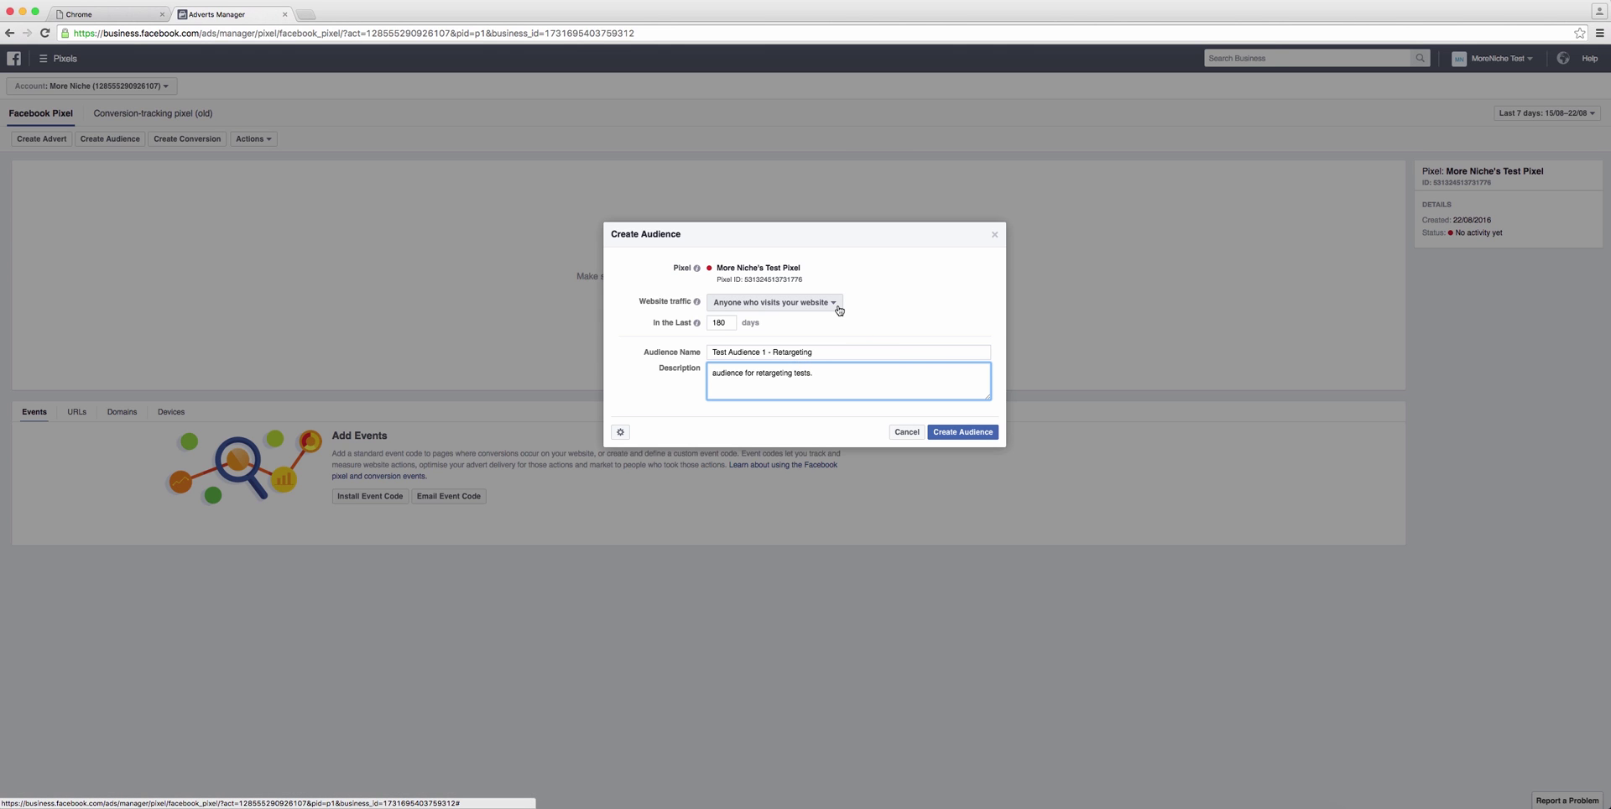
{"action": "left_click", "coordinate": [972, 433]}
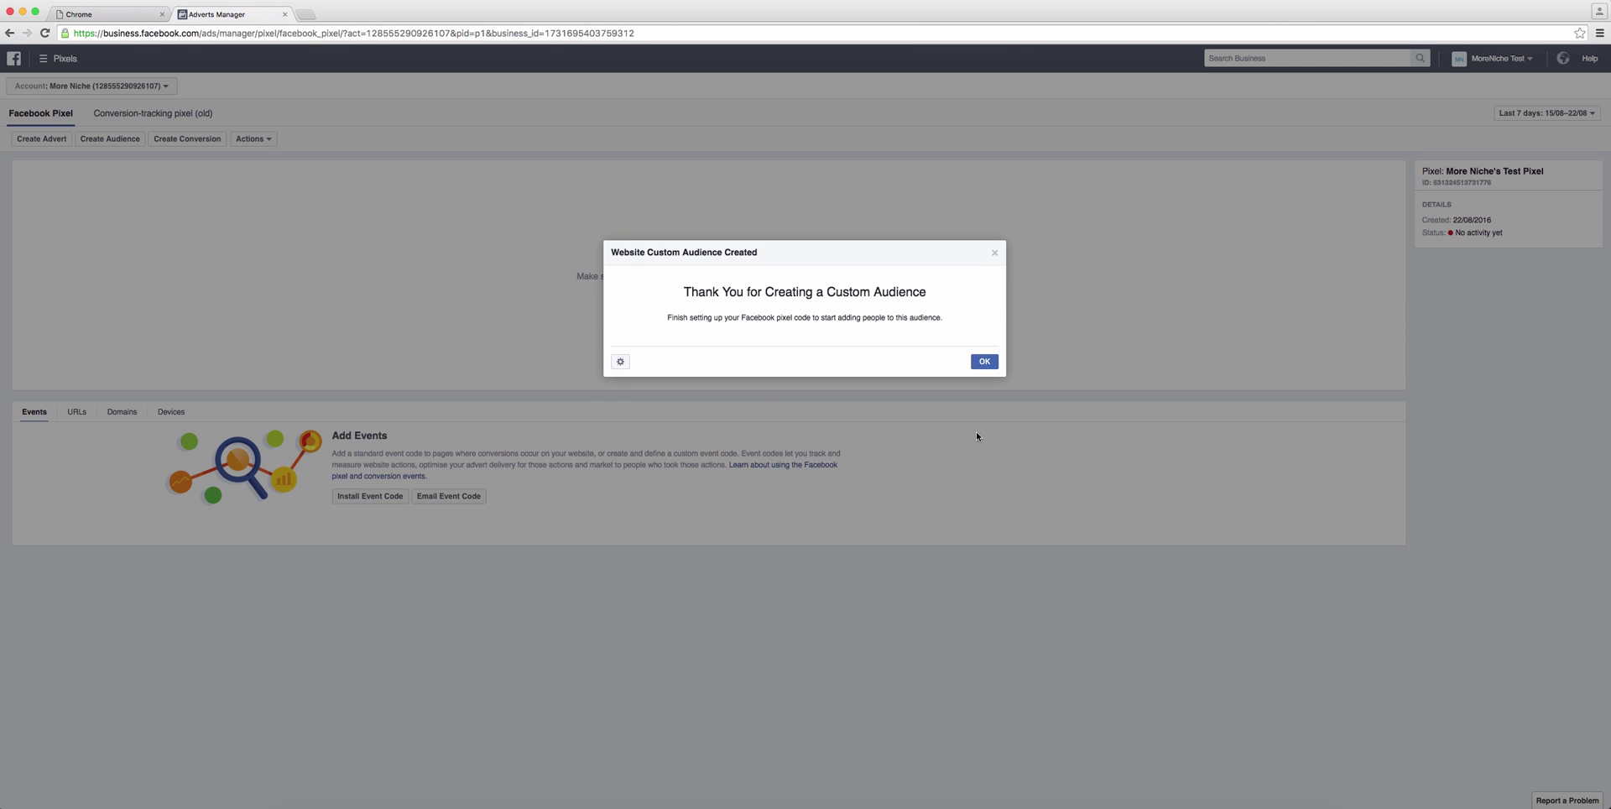
{"action": "left_click", "coordinate": [984, 362]}
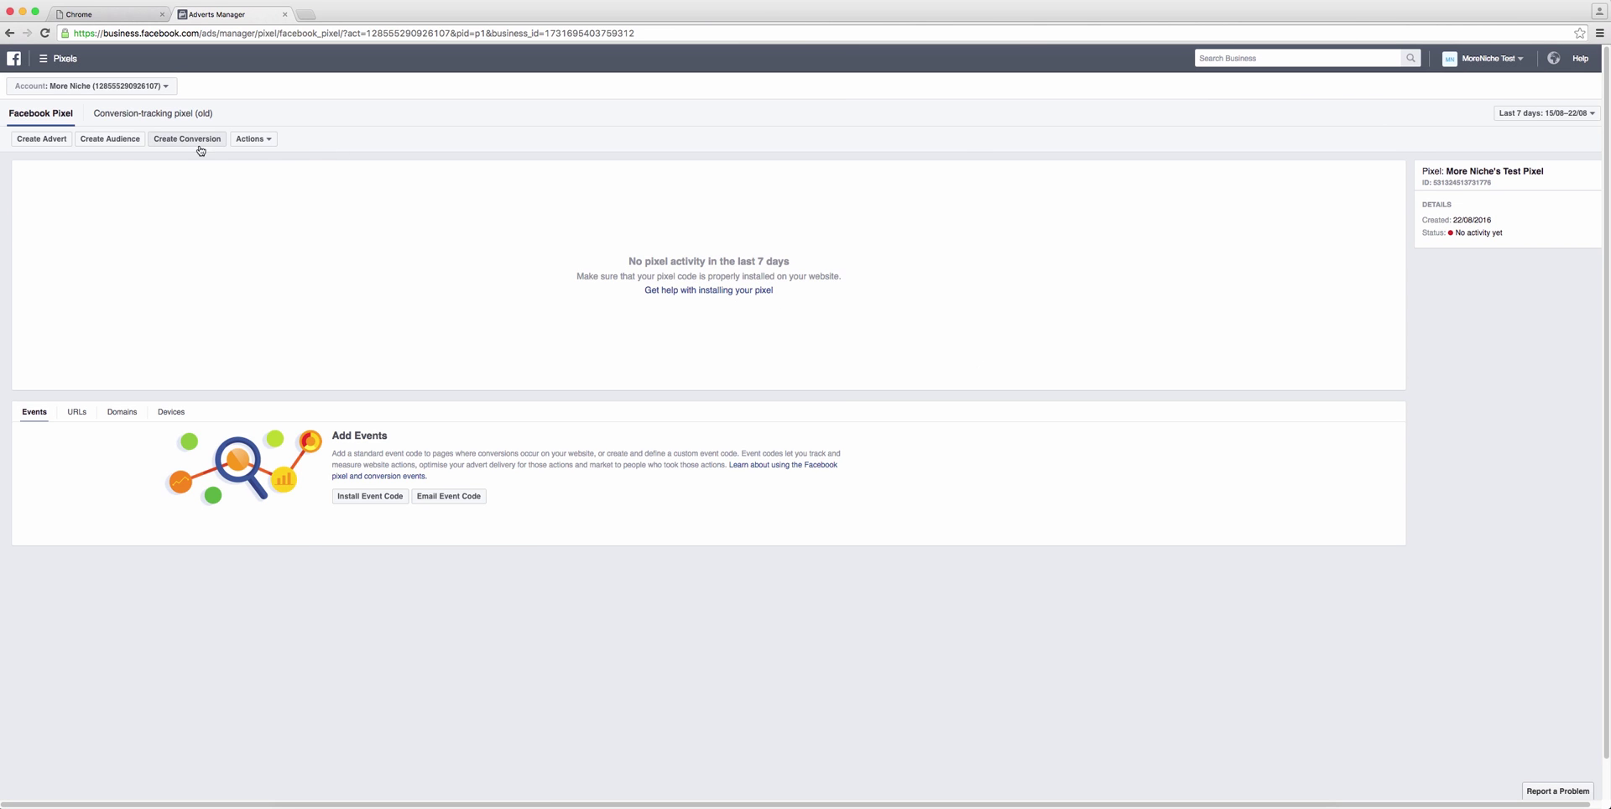
Step: Check Test Audience 1 - Retargeting in the Audiences list, then go back to Business Manager
{"action": "left_click", "coordinate": [42, 59]}
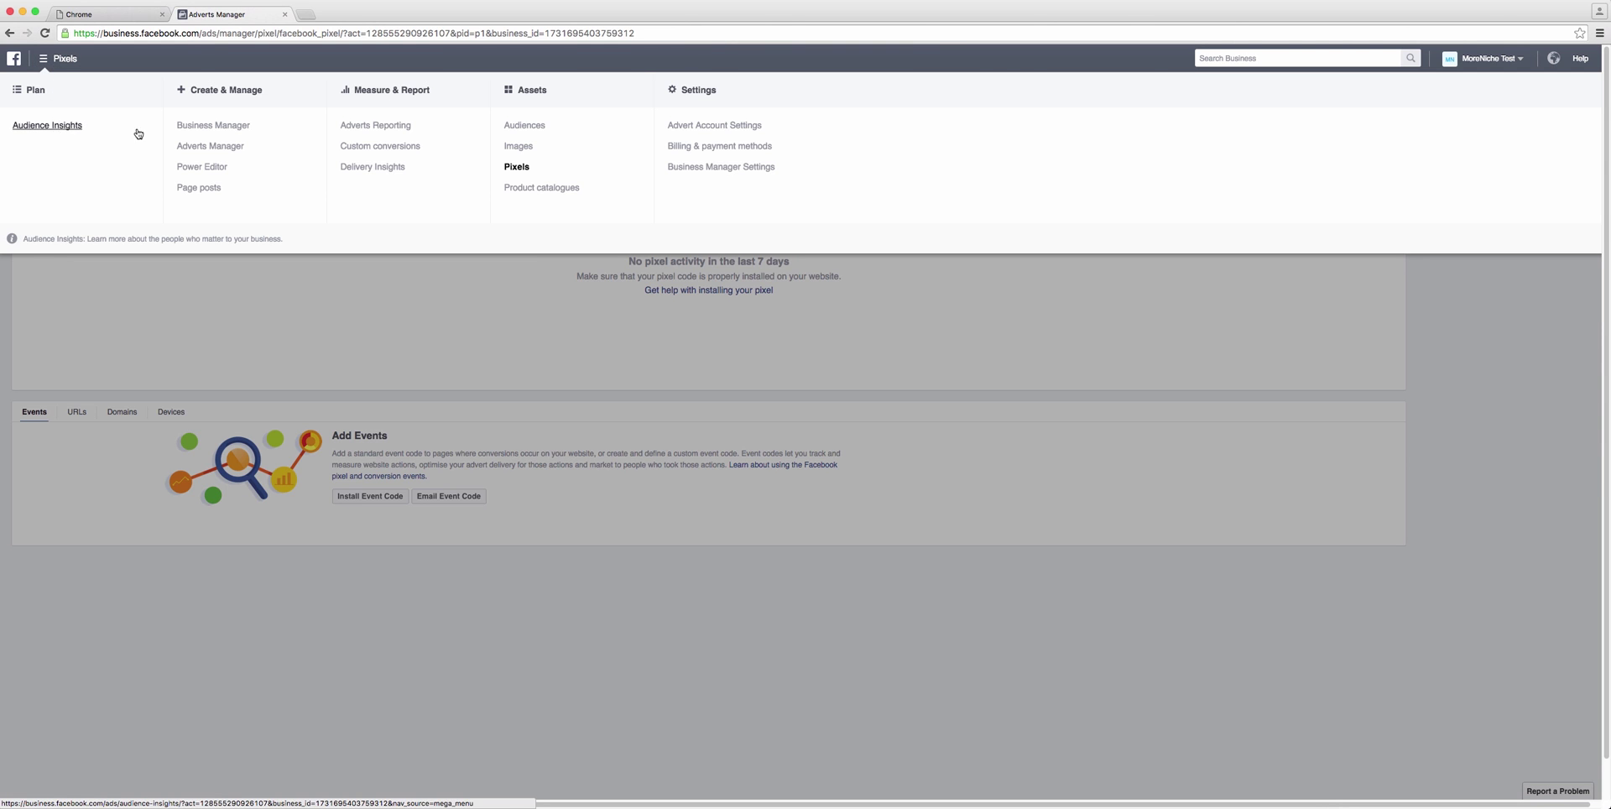
{"action": "left_click", "coordinate": [523, 126]}
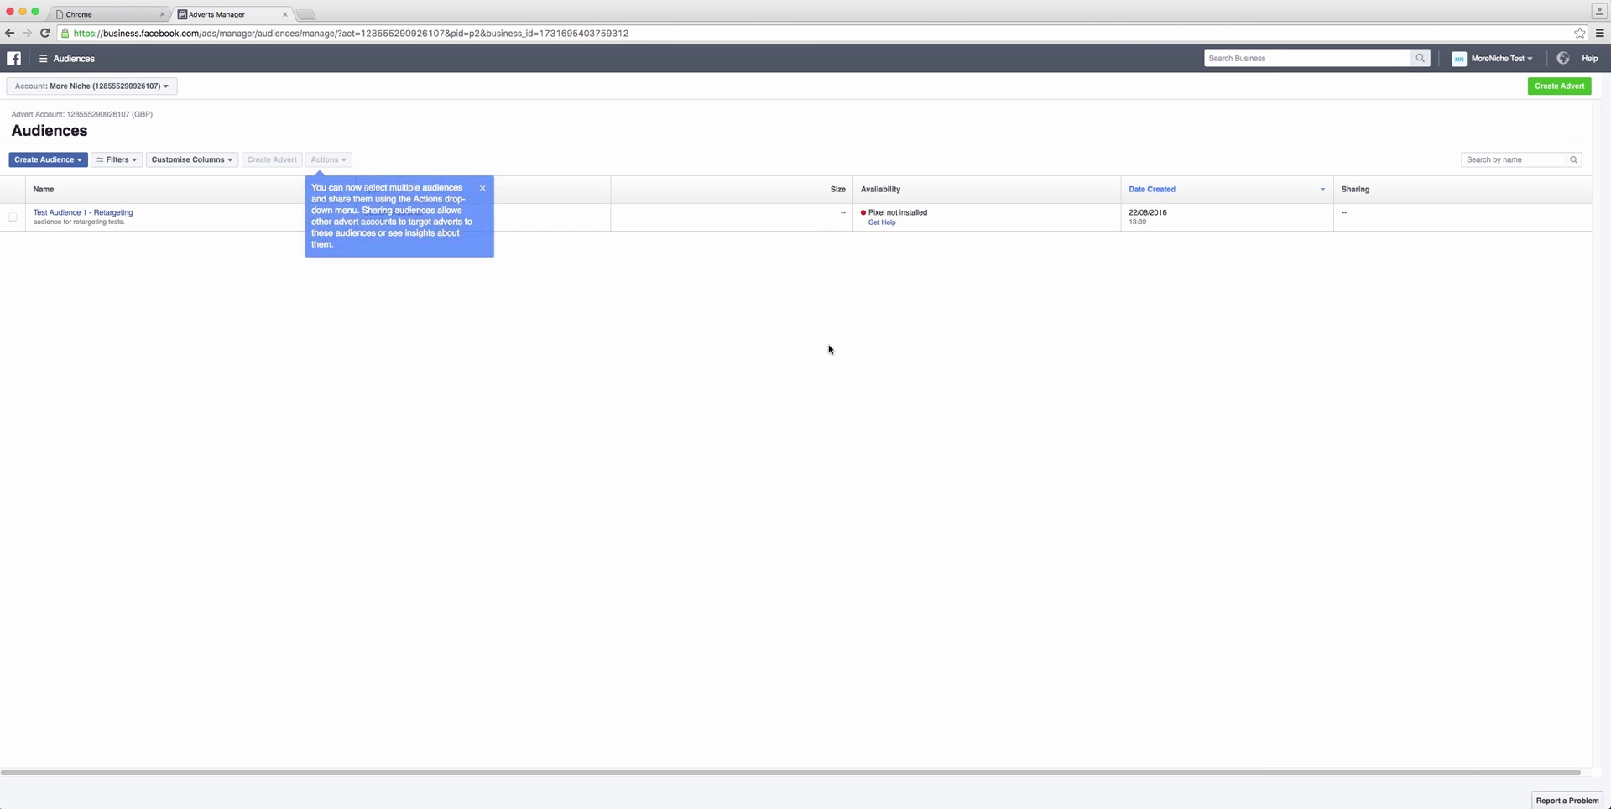
{"action": "left_click", "coordinate": [482, 188]}
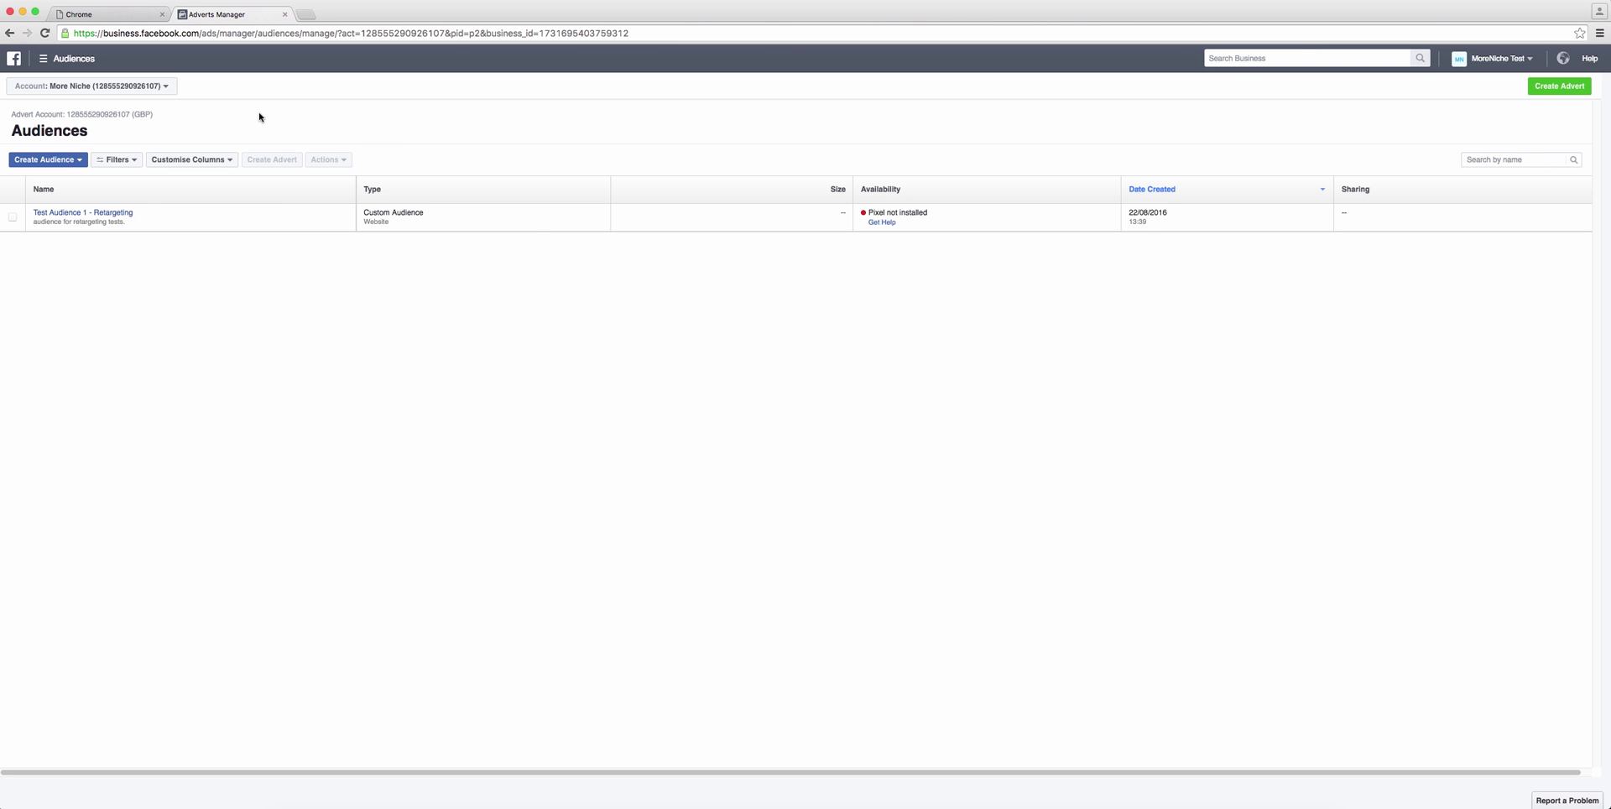
{"action": "left_click", "coordinate": [15, 58]}
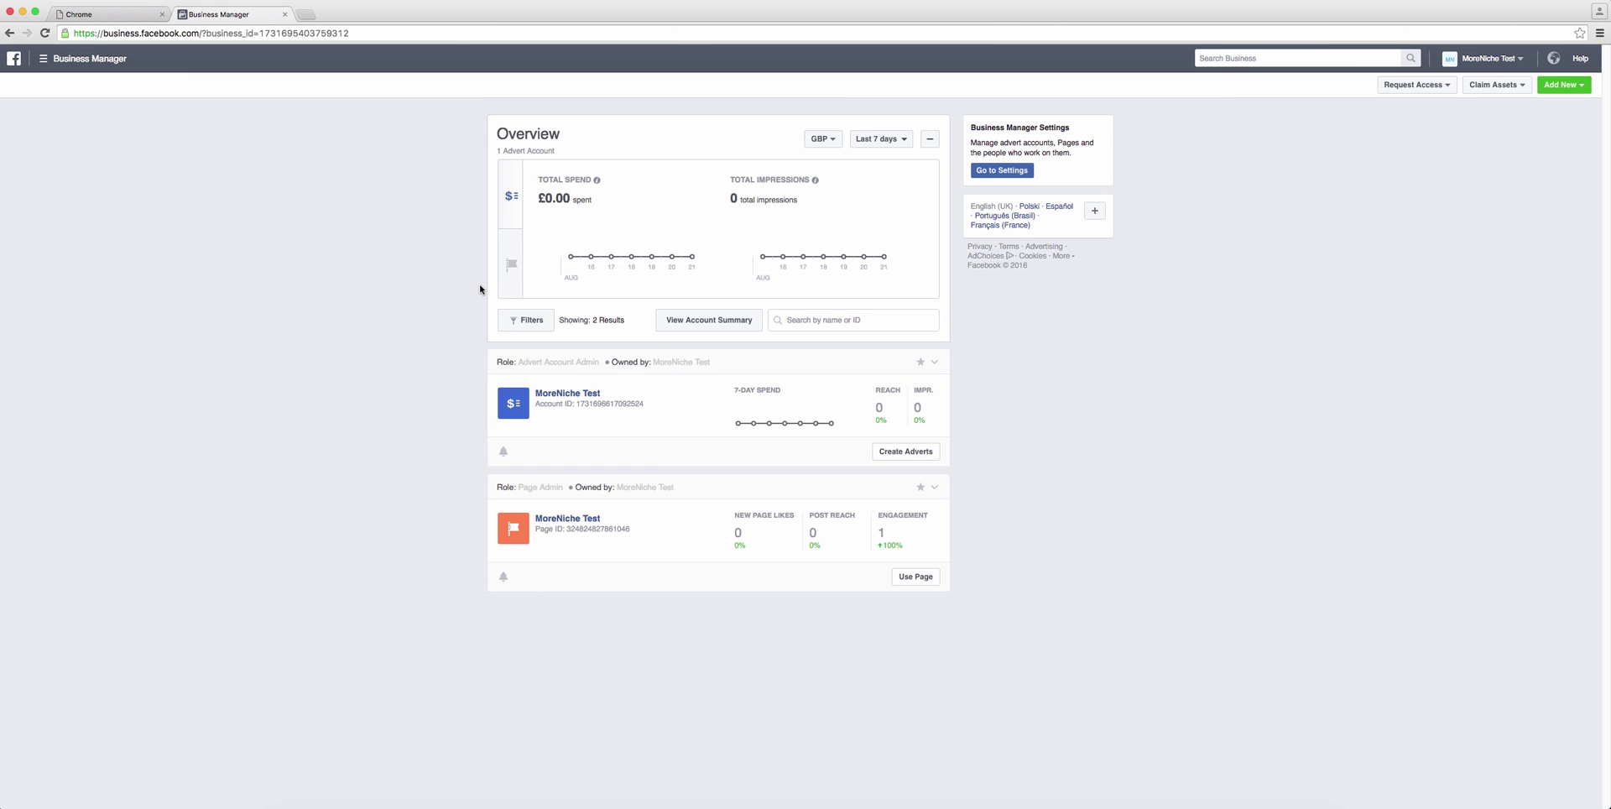
Step: Create a Send people to your website campaign named 'MoreNiche Training Clicks retargeting'
{"action": "left_click", "coordinate": [570, 404]}
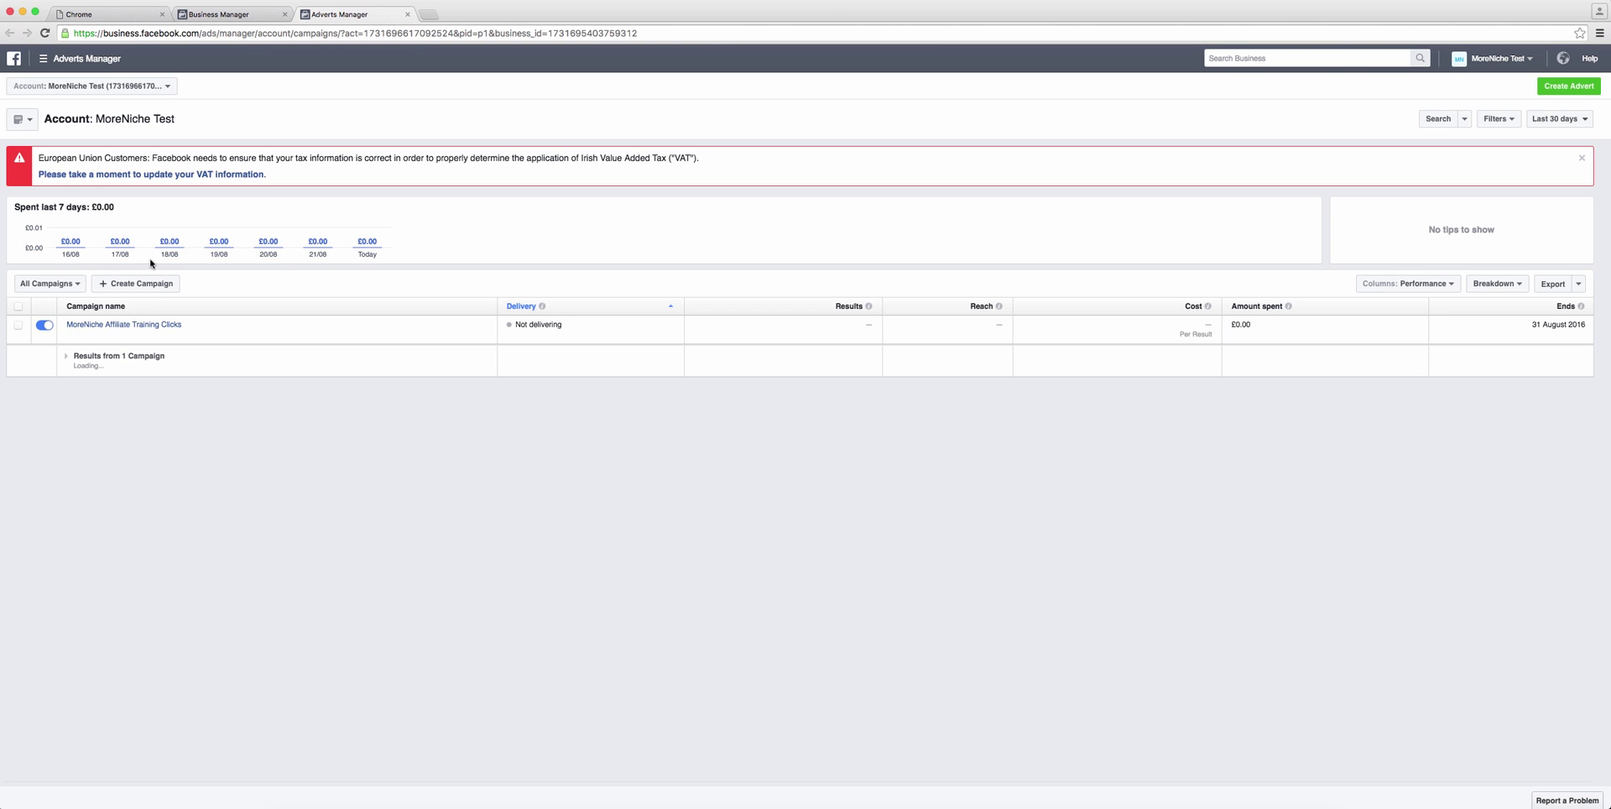
{"action": "left_click", "coordinate": [135, 282]}
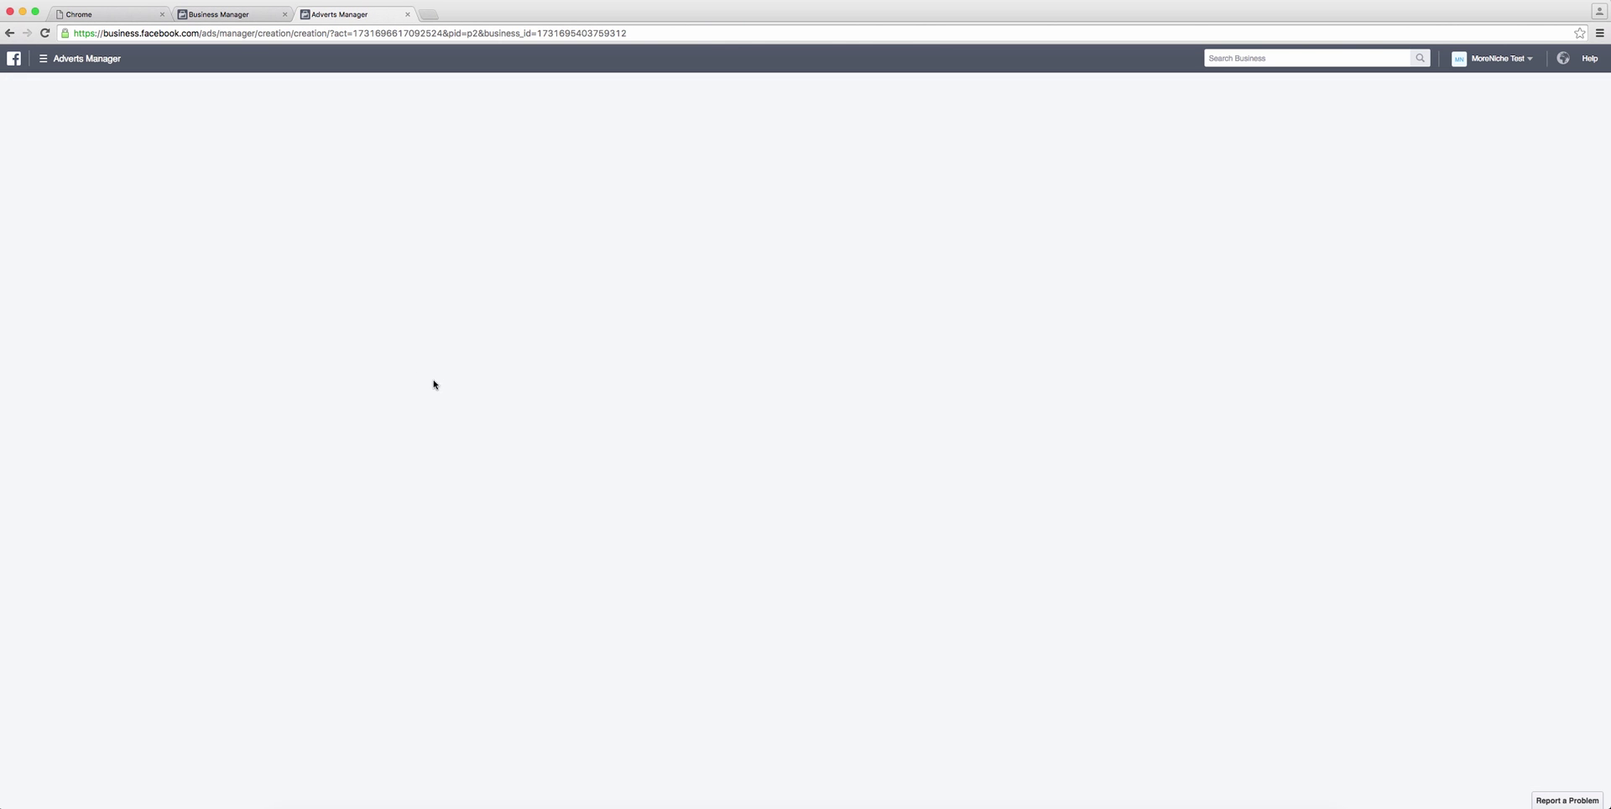
{"action": "left_click", "coordinate": [846, 237]}
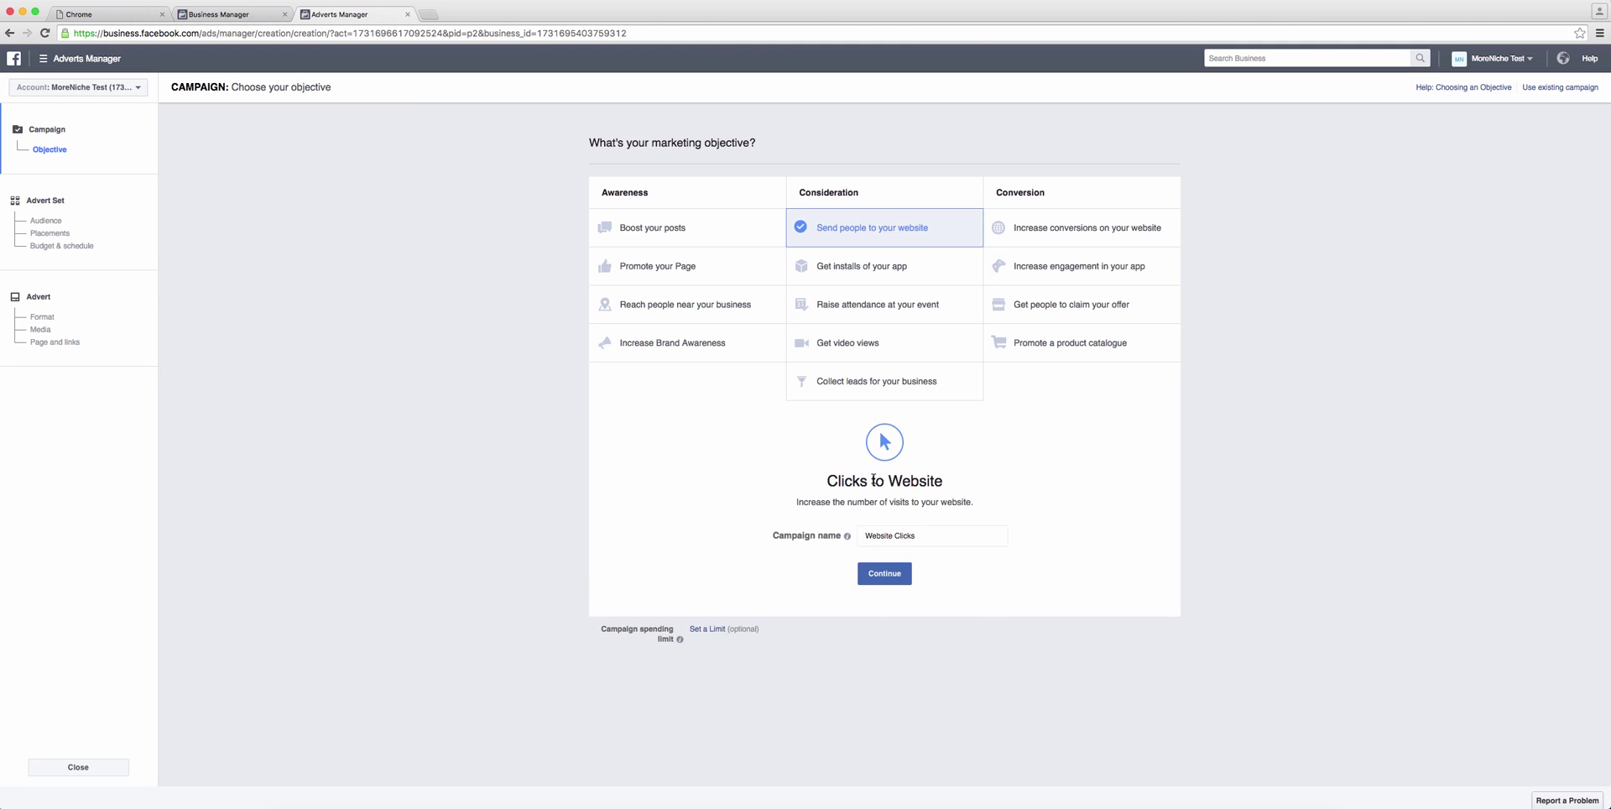
{"action": "left_click_drag", "start_coordinate": [921, 538], "coordinate": [831, 534]}
{"action": "type", "text": "More"}
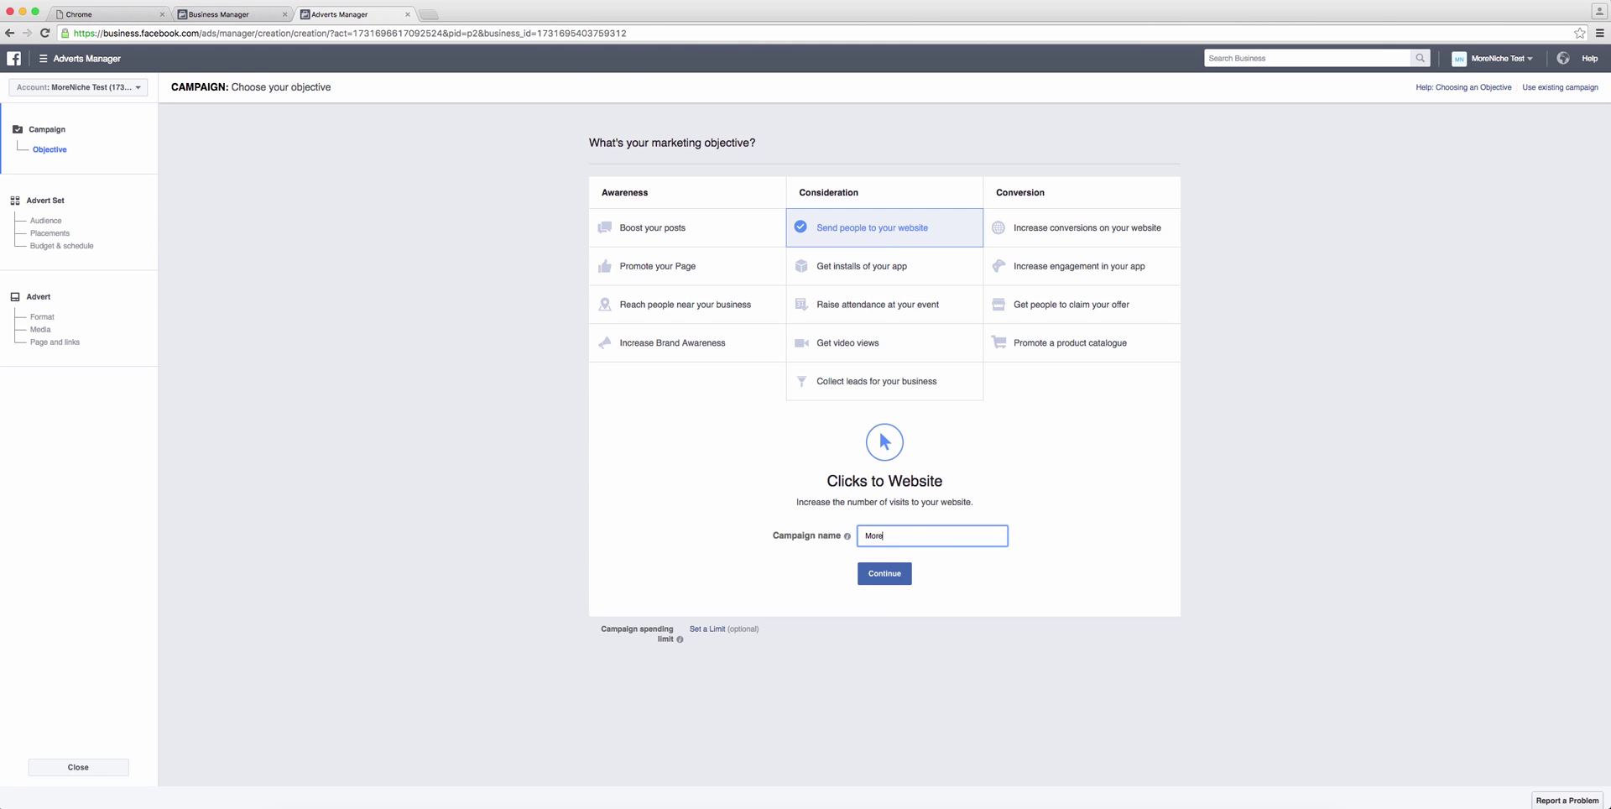
{"action": "type", "text": "Niche Training CLicks"}
{"action": "type", "text": "retargeting"}
Step: Continue to the advert set audience and look through the Custom Audiences and Create New options
{"action": "left_click", "coordinate": [888, 579]}
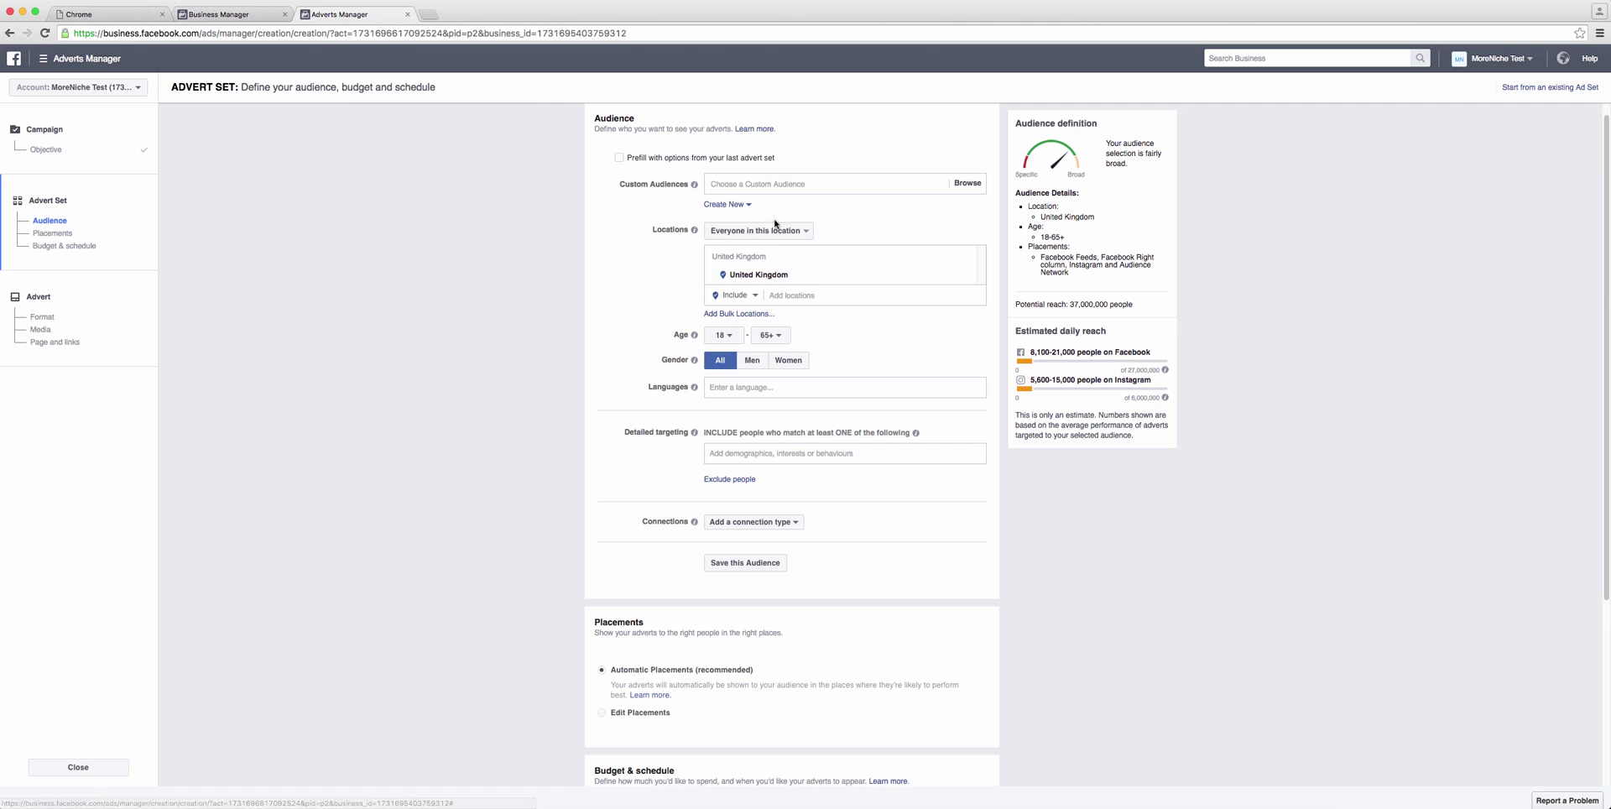
{"action": "left_click", "coordinate": [779, 182]}
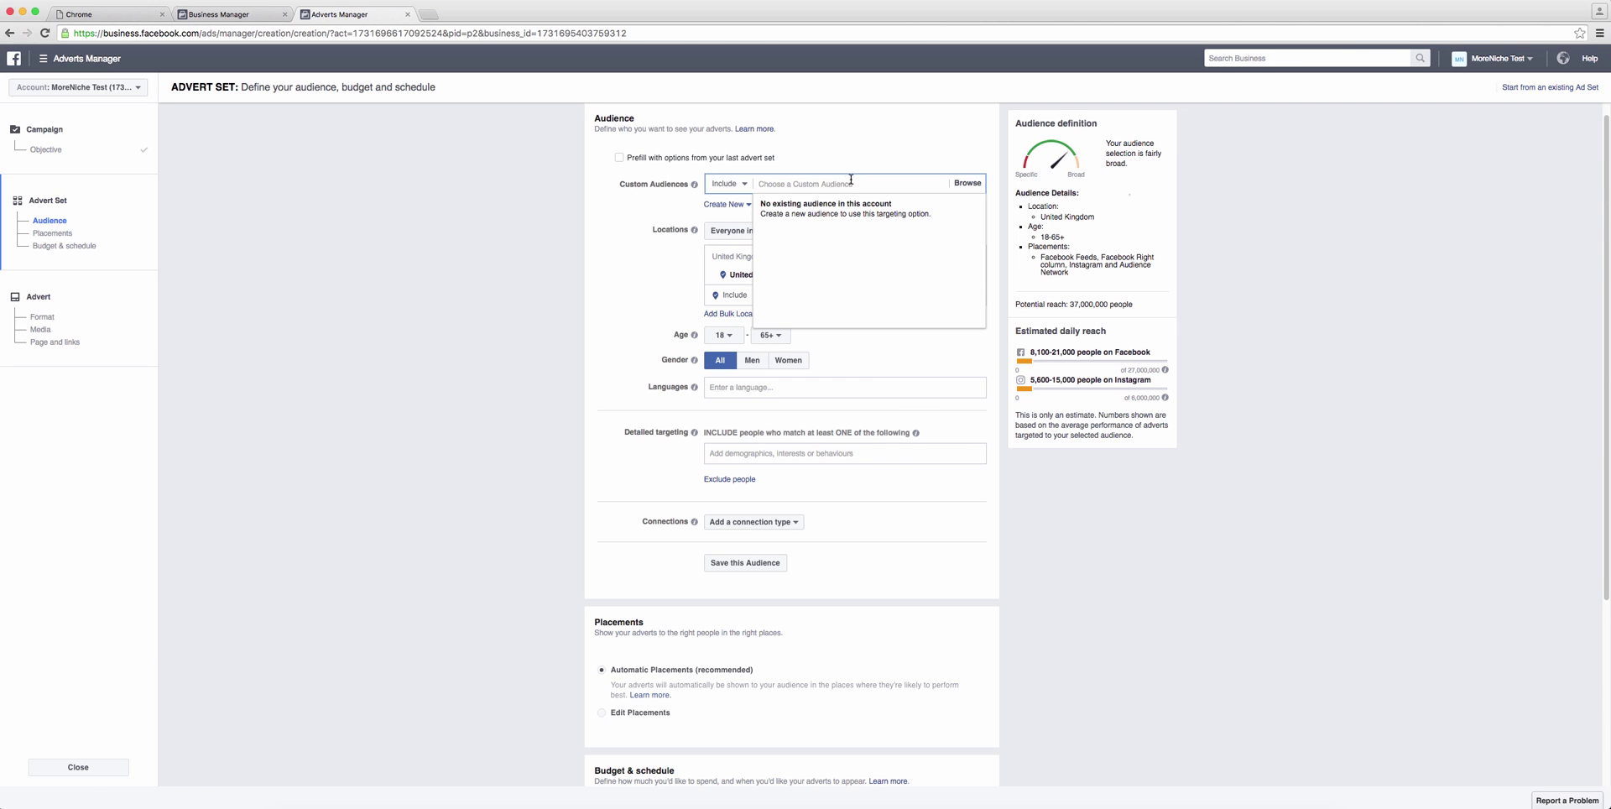
{"action": "left_click", "coordinate": [824, 216]}
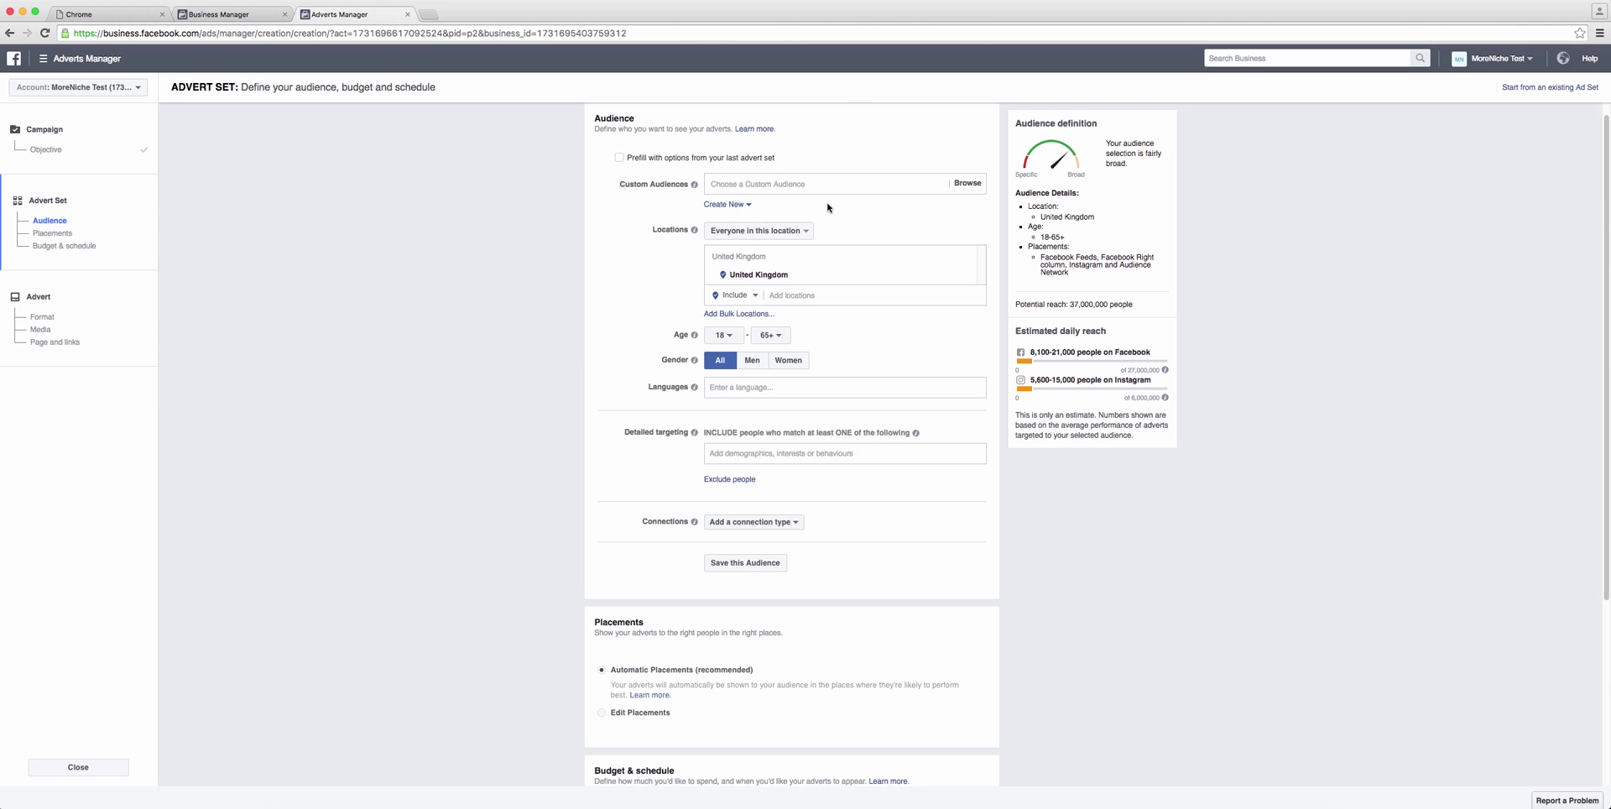
{"action": "left_click", "coordinate": [813, 183]}
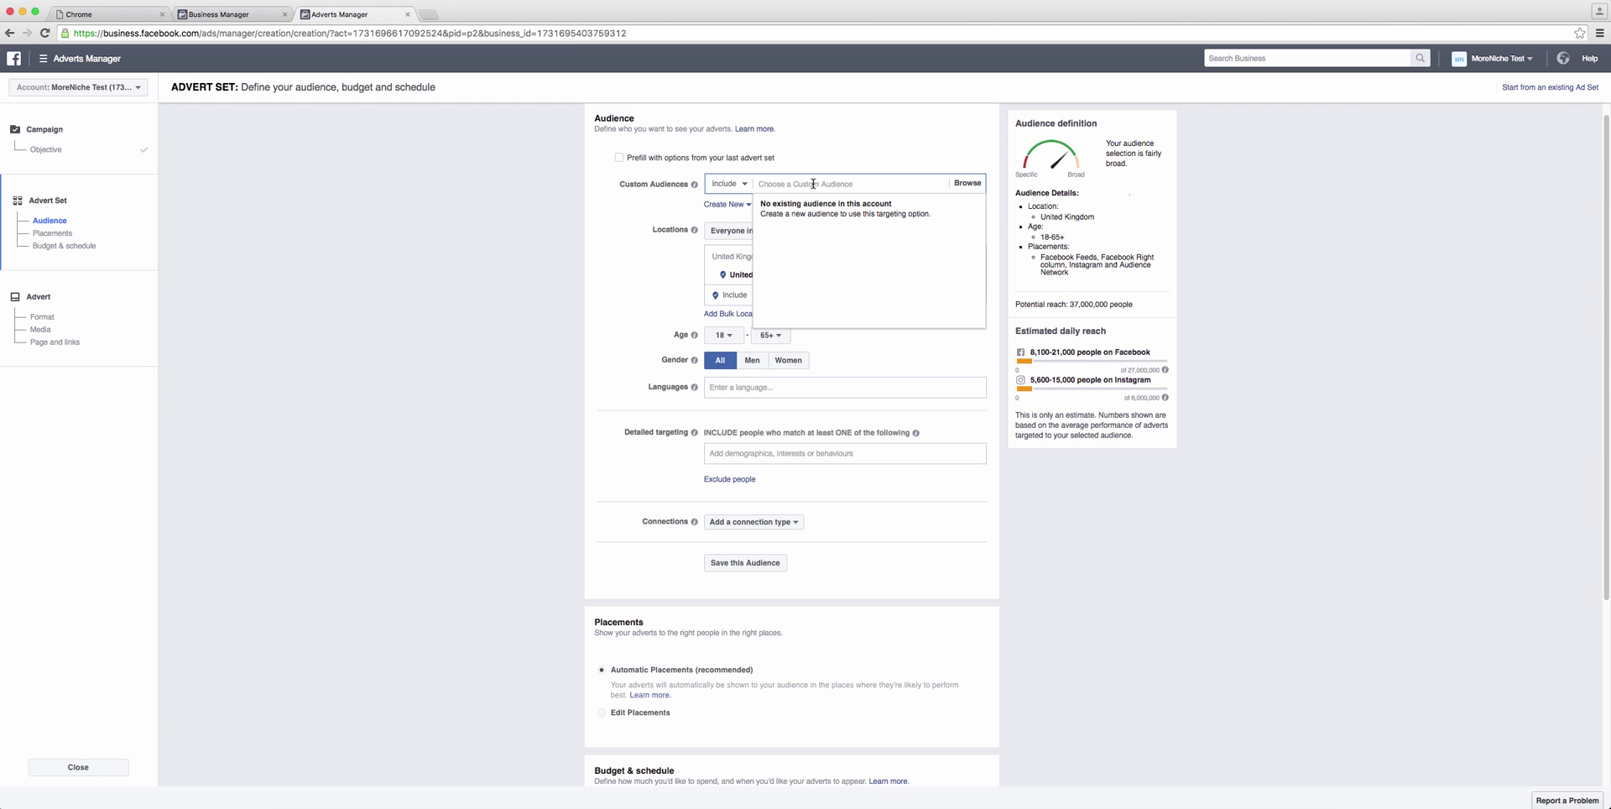
{"action": "left_click", "coordinate": [663, 210]}
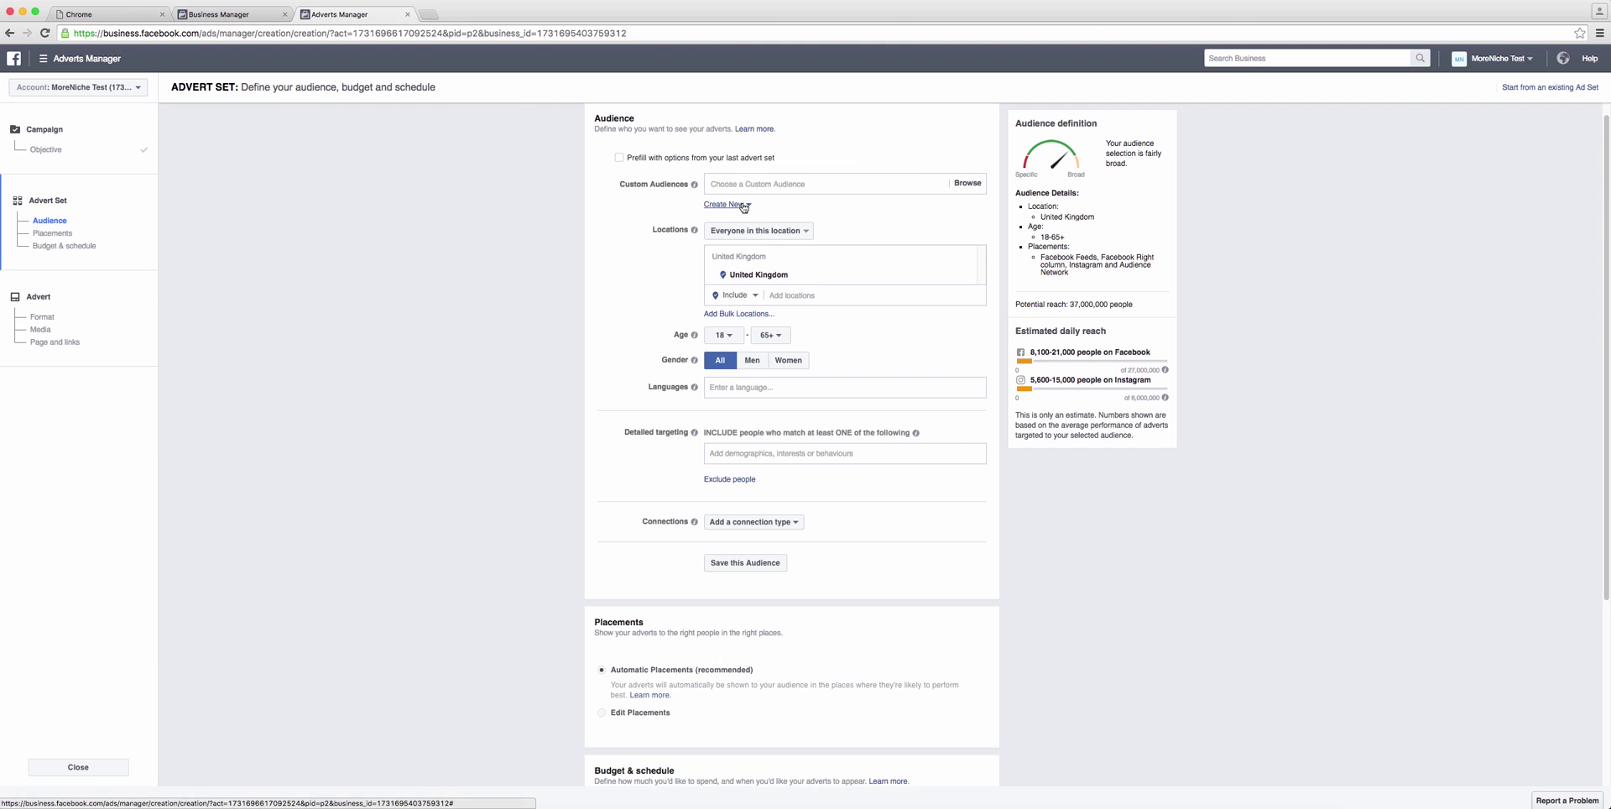
{"action": "left_click", "coordinate": [743, 205]}
{"action": "left_click", "coordinate": [747, 207]}
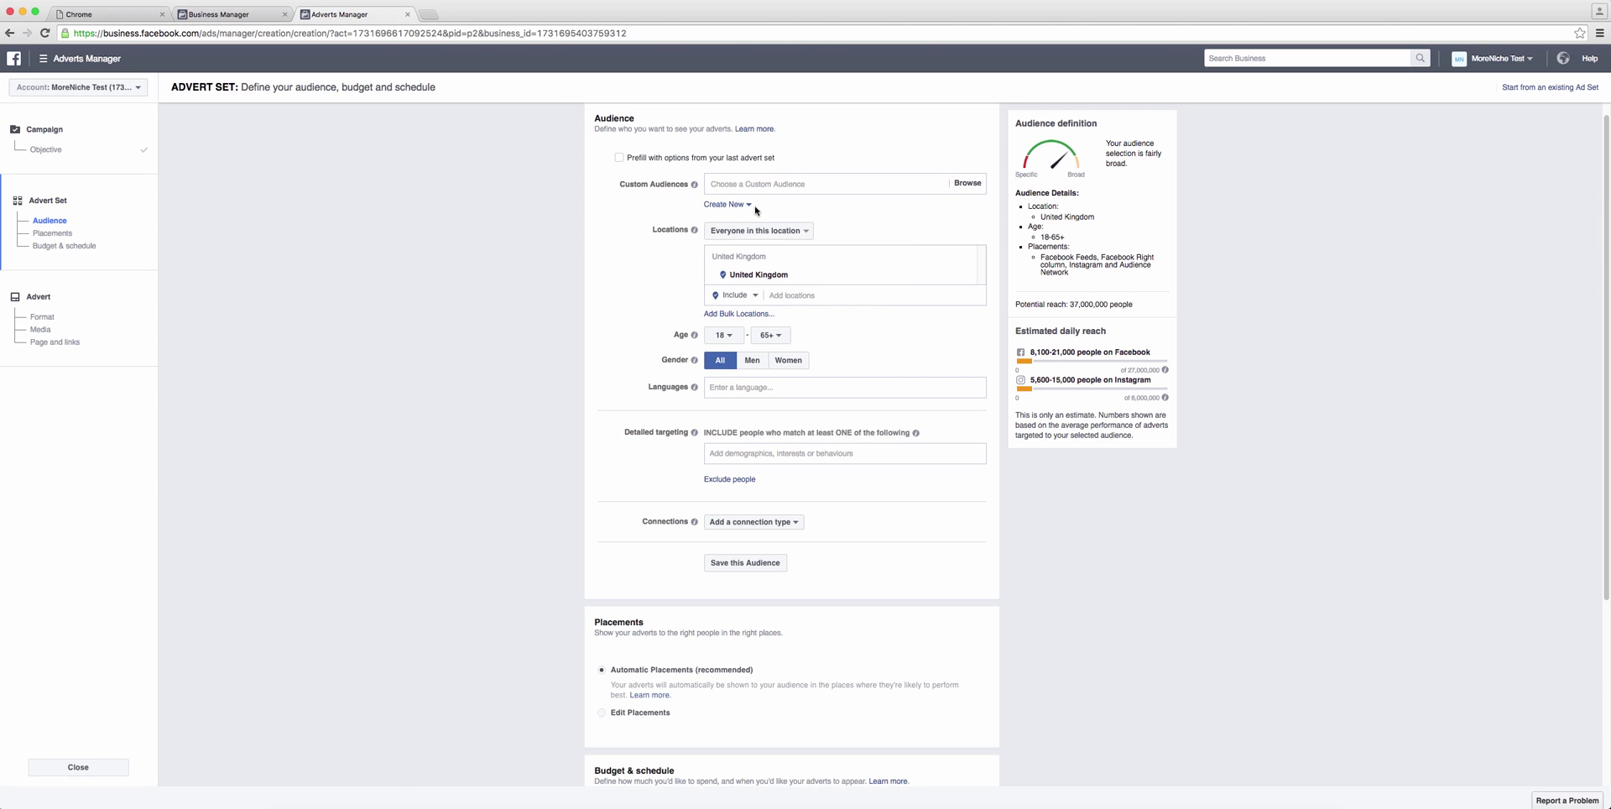